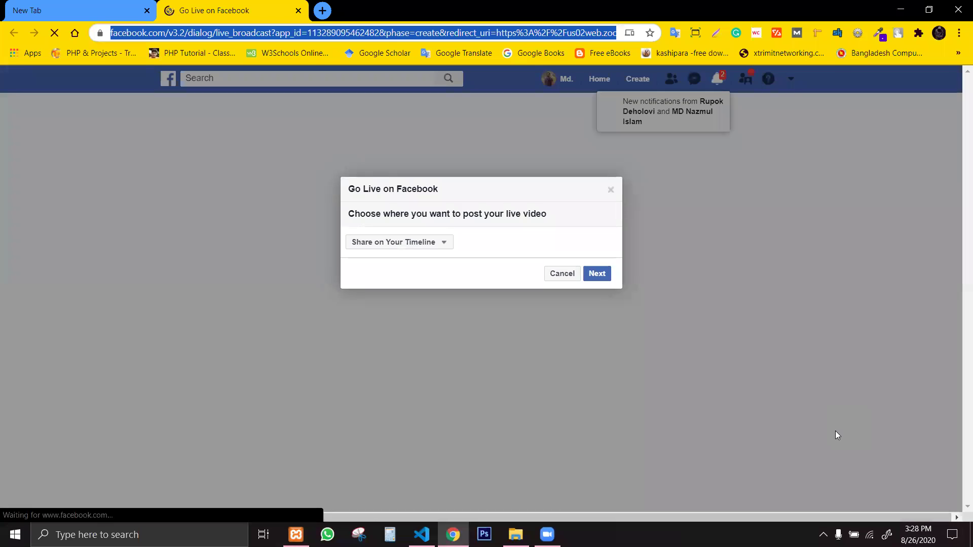
Share the live video in the (Gazipur Regular) Web Design & Development group, replacing the Batch-2 pick.
left_click(421, 245)
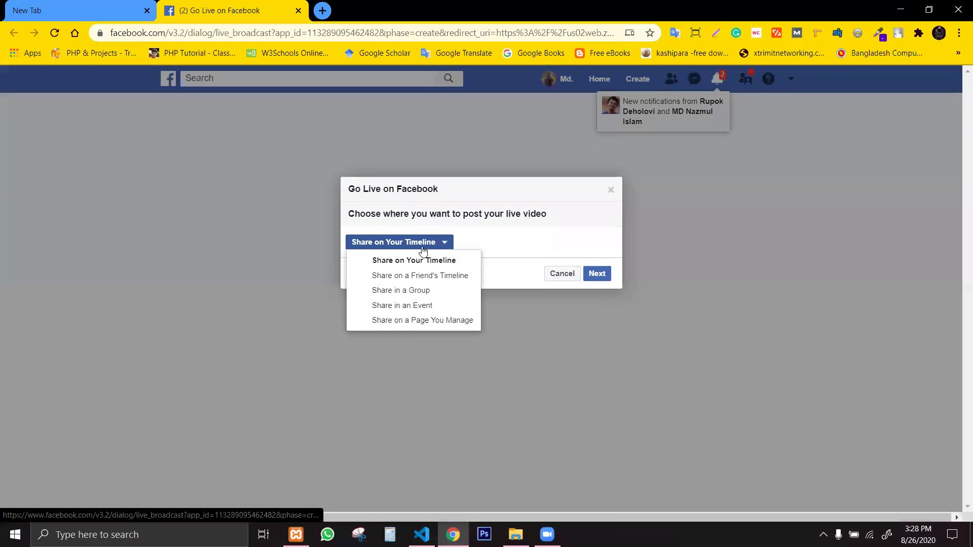
left_click(421, 290)
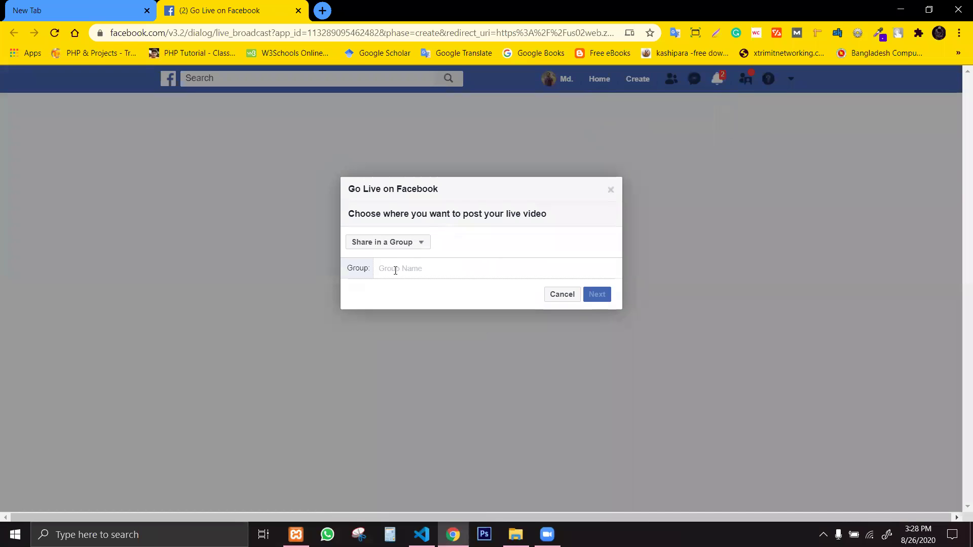
left_click(396, 270)
type("gaz")
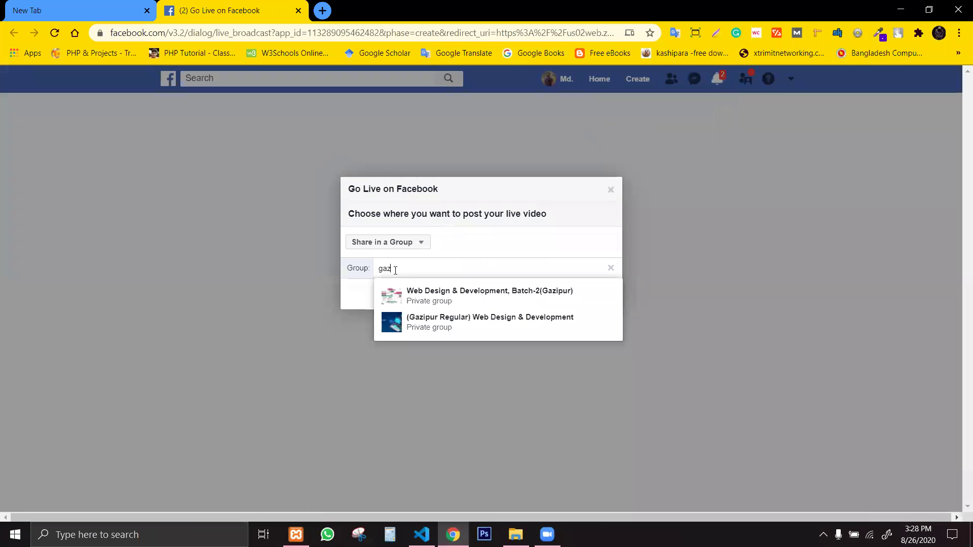
left_click(409, 303)
left_click_drag(551, 268, 385, 245)
key("BackSpace")
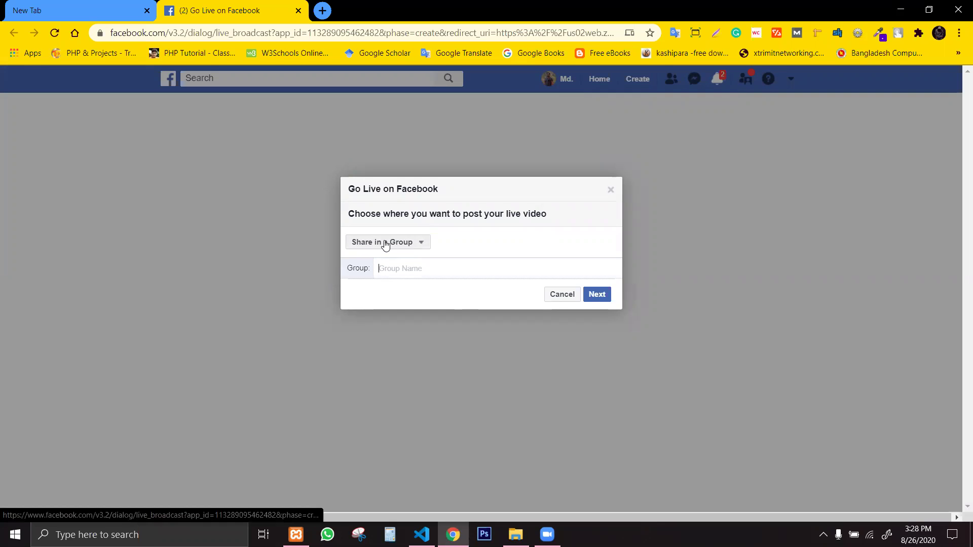
type("gaz")
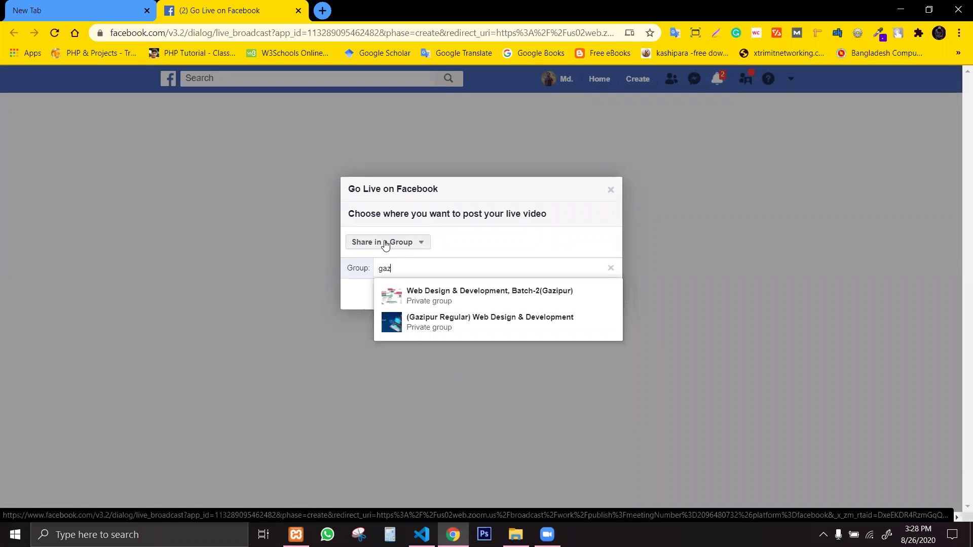
left_click(483, 325)
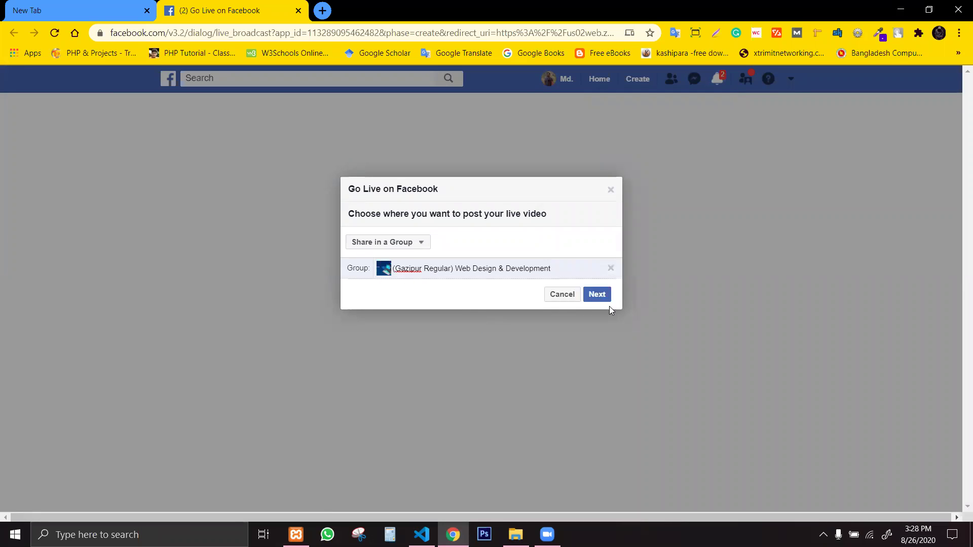
left_click(597, 295)
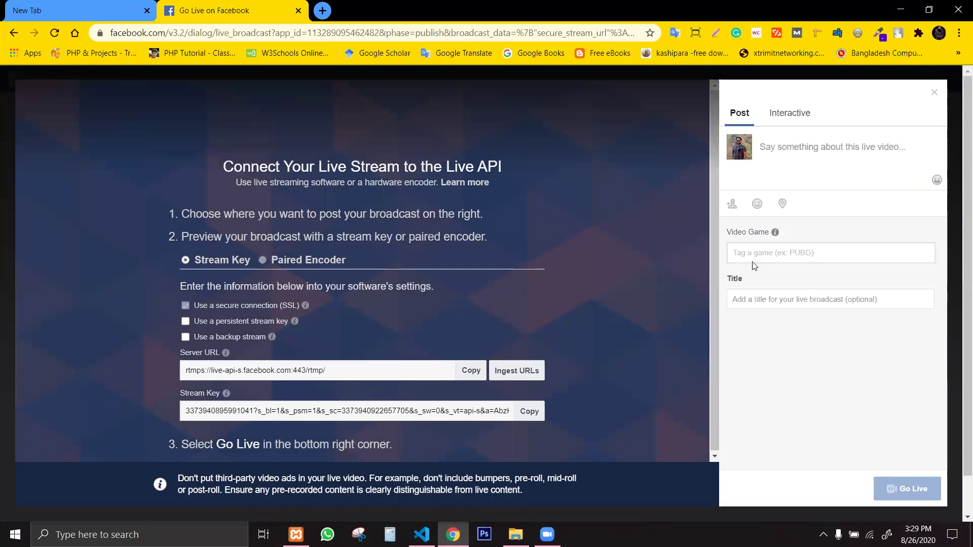
Title the broadcast 'Class 51', paste the same text as its description, and go live.
left_click(760, 299)
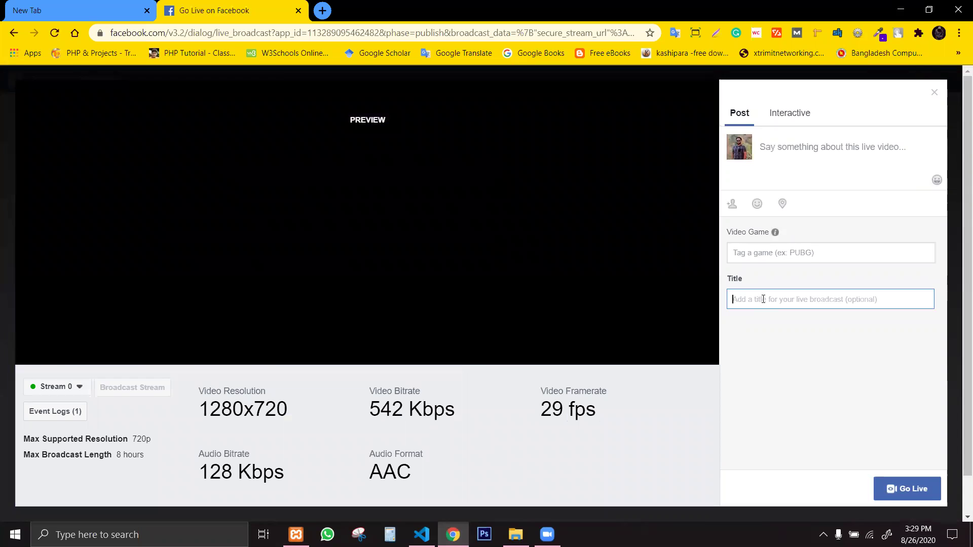
type("Class")
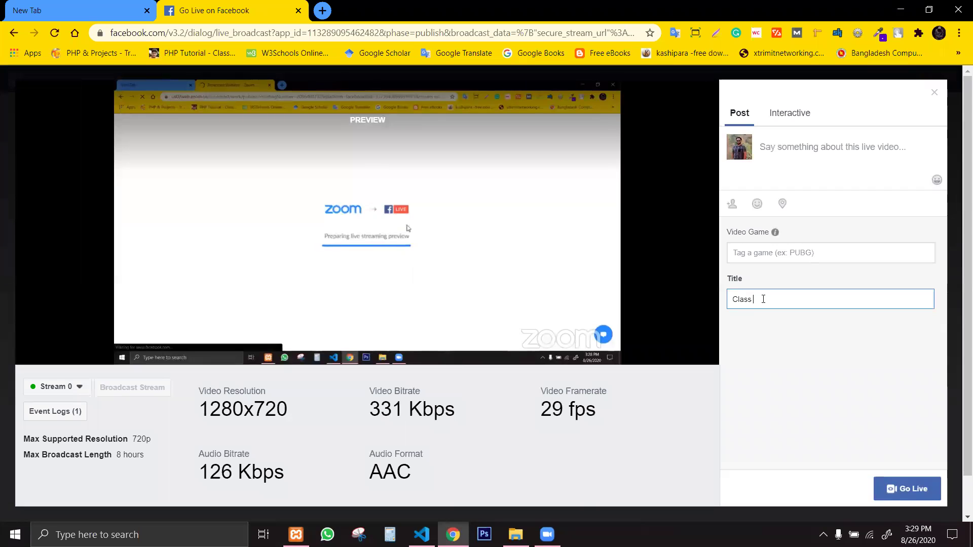
type("51")
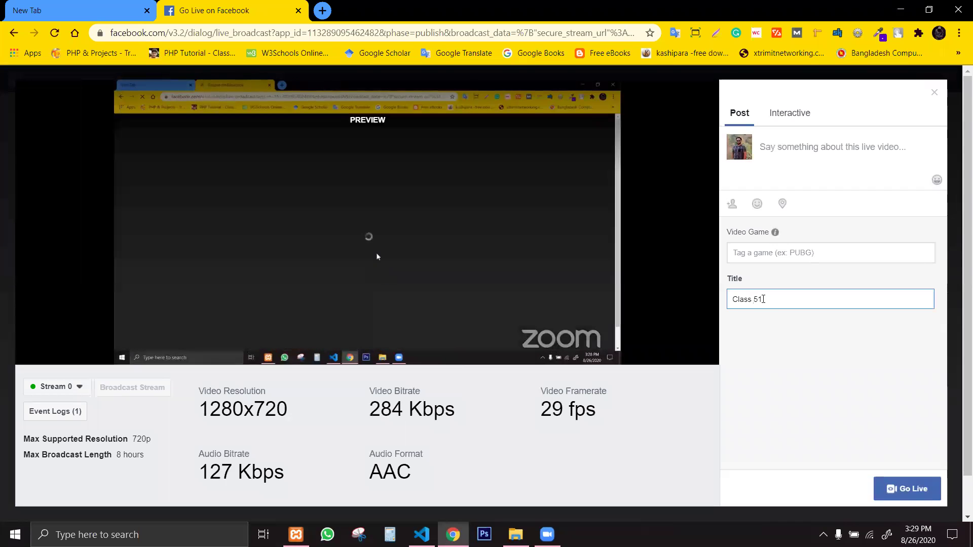
left_click_drag(761, 298, 731, 299)
key("ctrl+c")
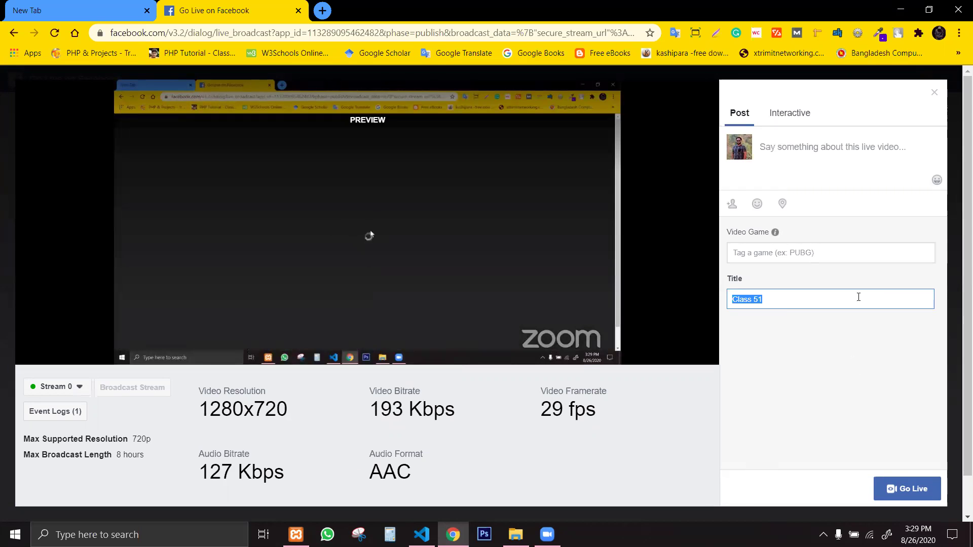
left_click(834, 141)
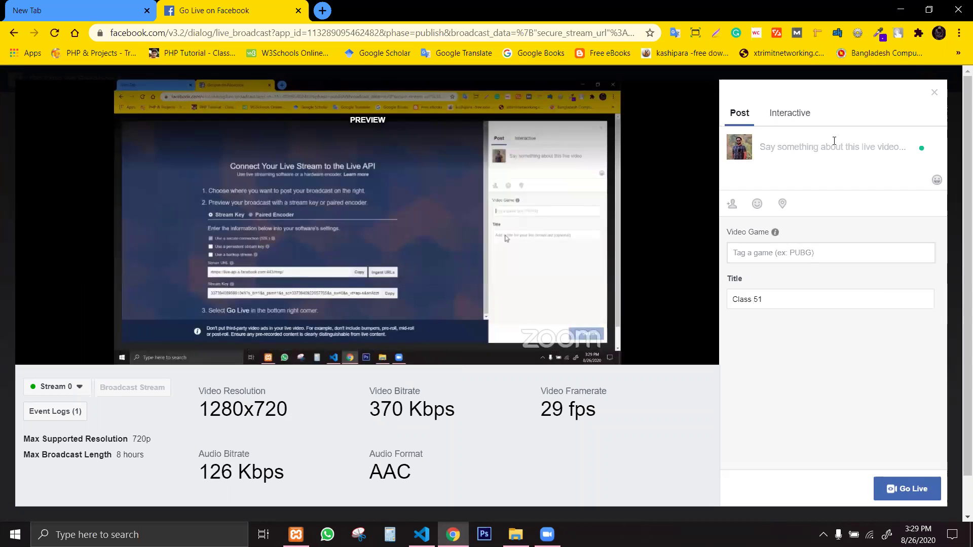
key("ctrl+v")
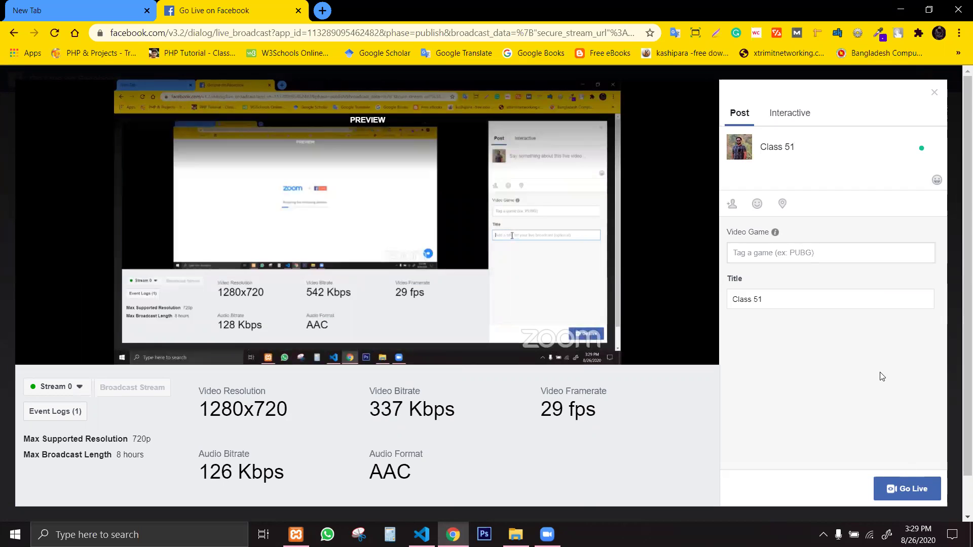
left_click(908, 481)
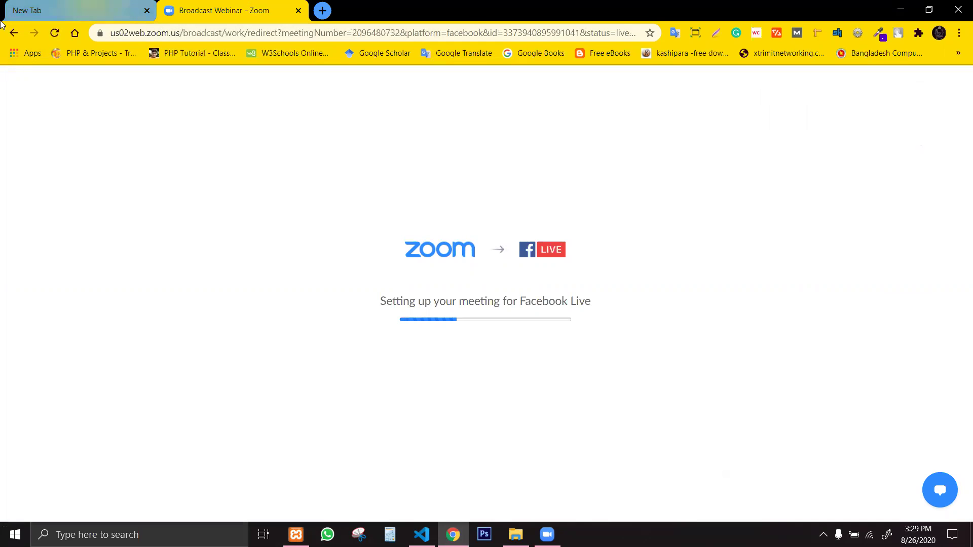
Glance at the New Tab page, then return to Zoom's Broadcast Webinar tab while Facebook Live sets up.
left_click(114, 5)
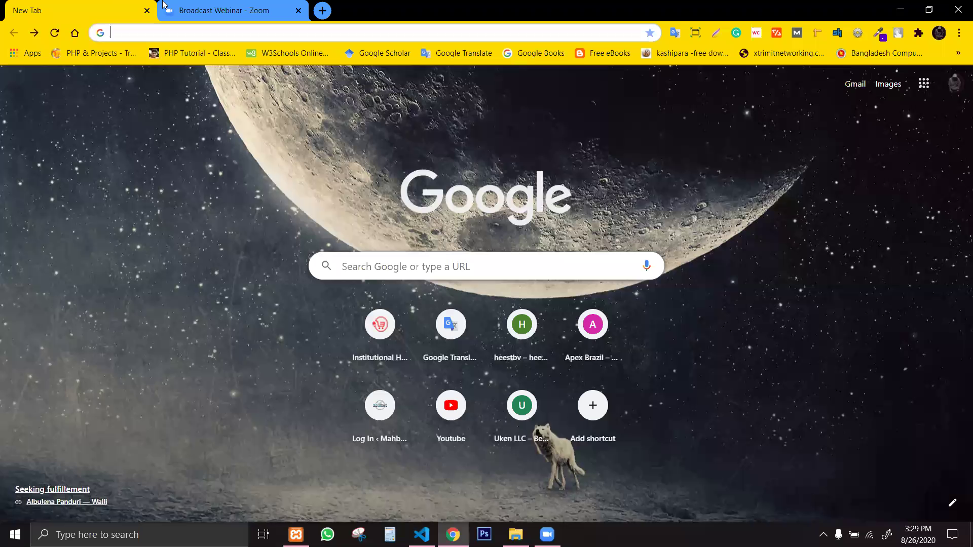
left_click(163, 4)
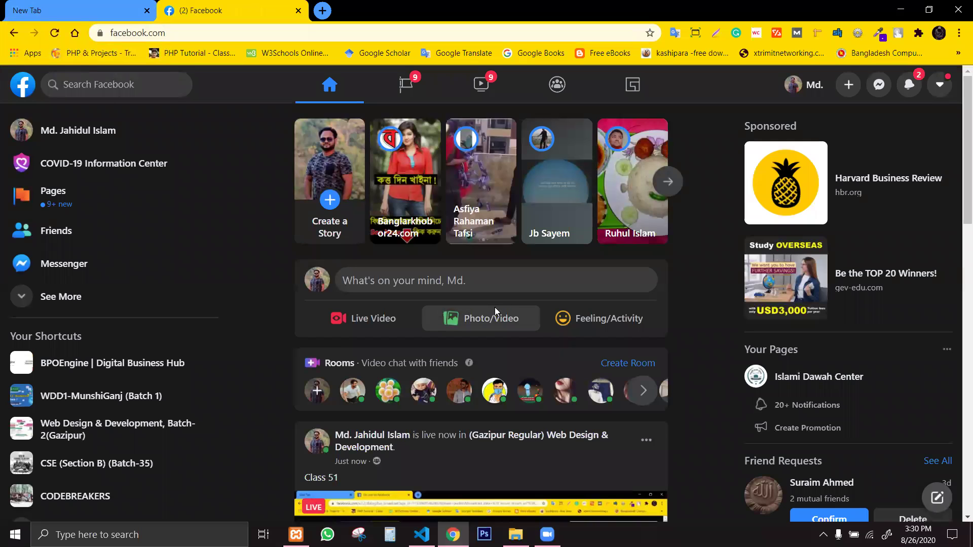
Check the account menu, then close the Facebook tab and focus the empty address bar.
left_click(940, 86)
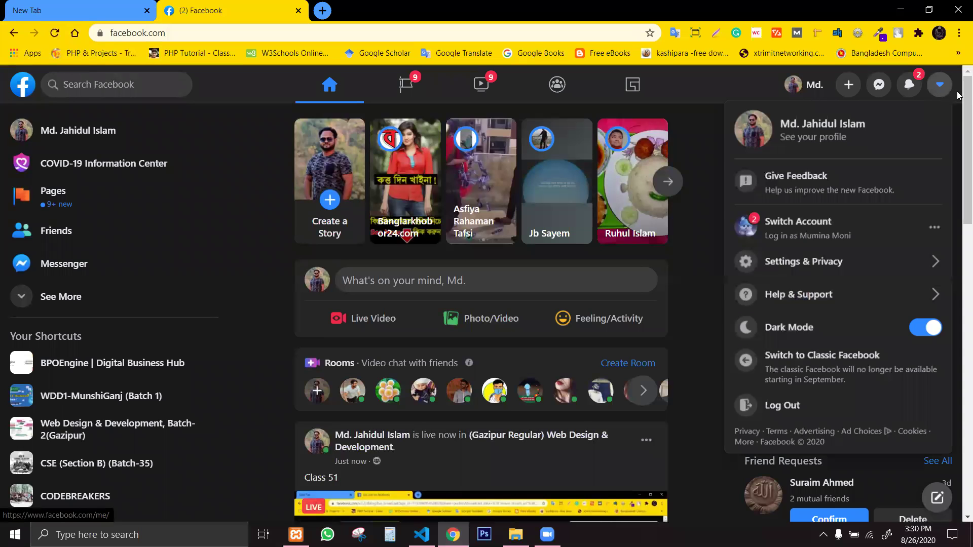
left_click(957, 175)
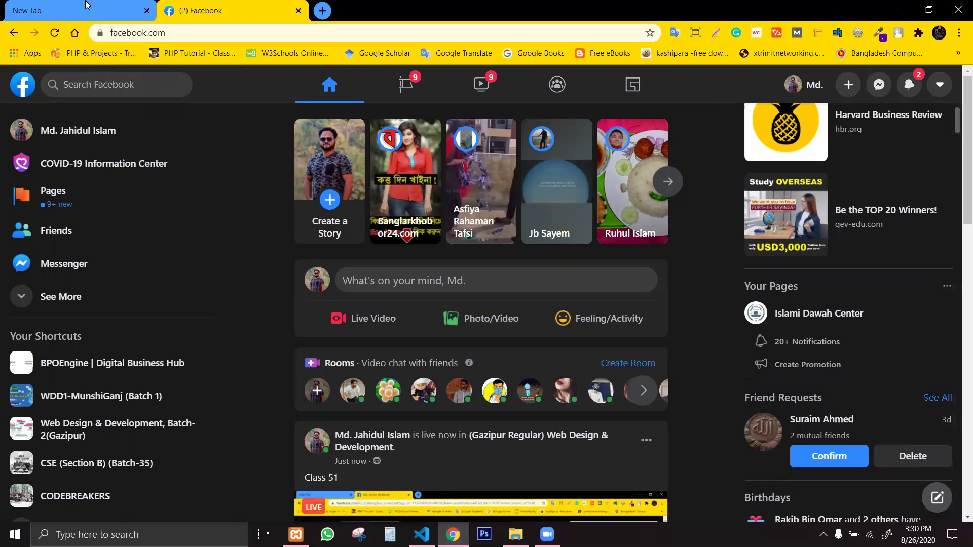
key("ctrl+w")
left_click(129, 36)
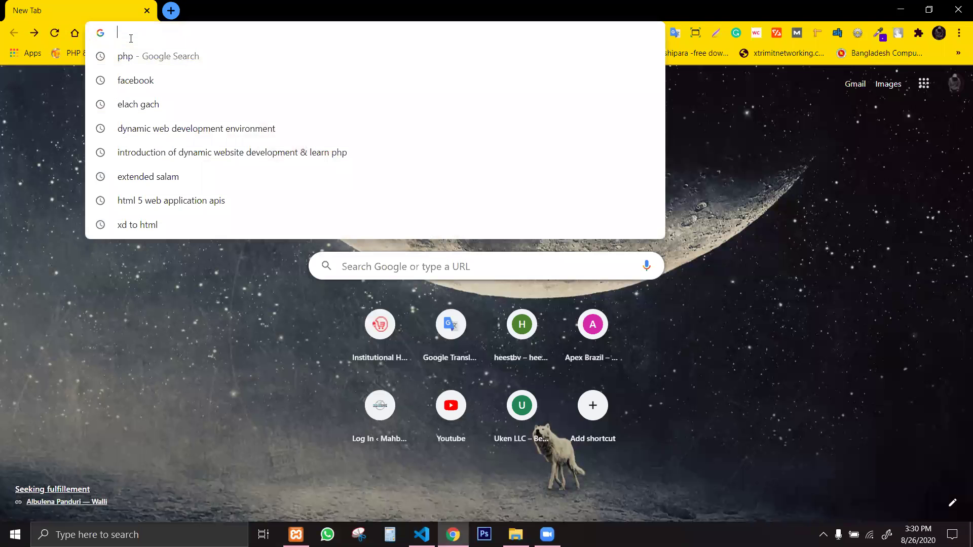
Go to linkedin.com, open your recent posts, and expand the latest post's full text.
type("l")
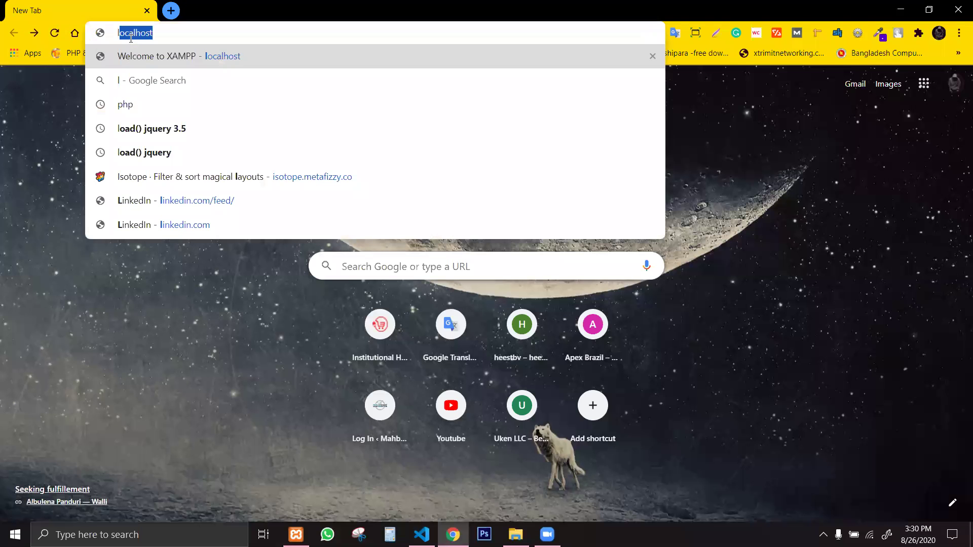
type("ink")
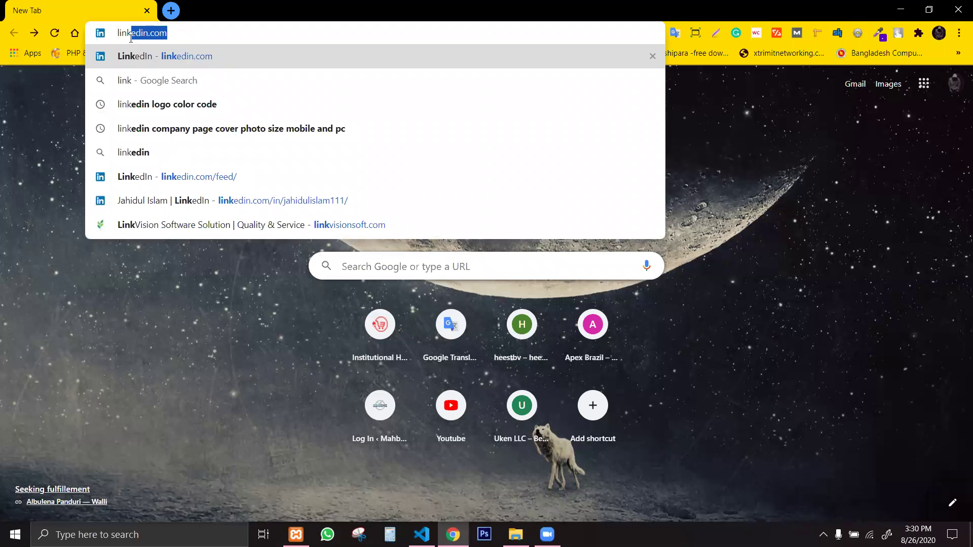
key("Return")
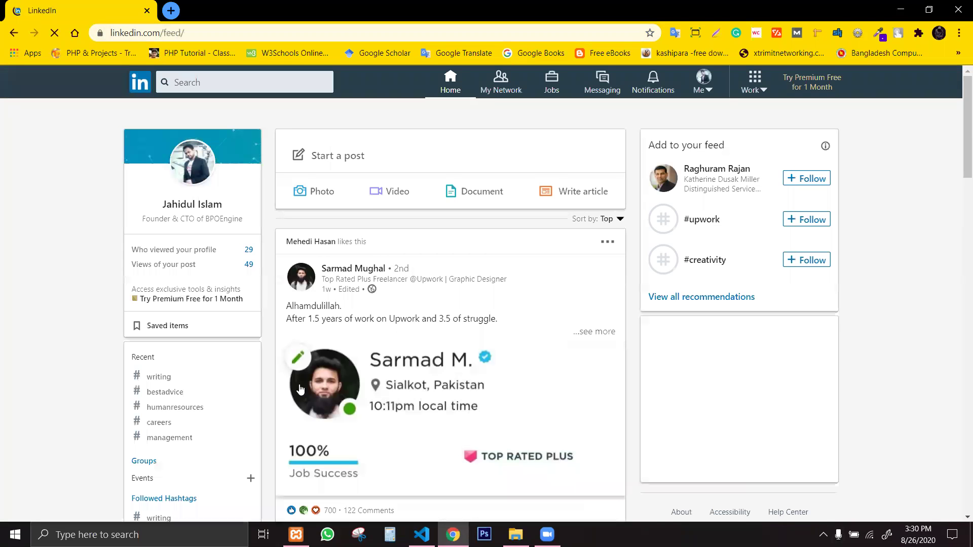
left_click(161, 265)
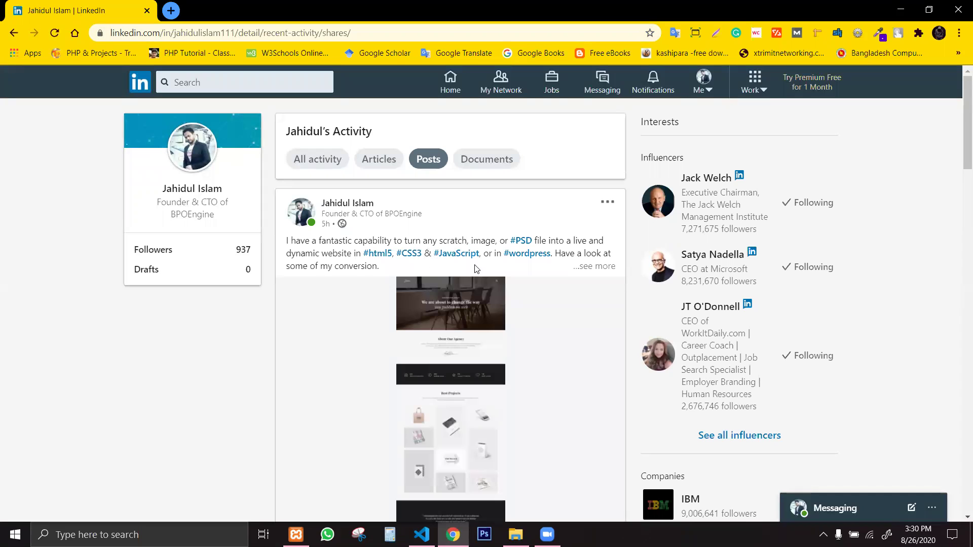
left_click(595, 266)
Highlight passages and hashtags in the post, ending with the lnkd.in order link.
mouse_move(288, 241)
left_mouse_down()
mouse_move(427, 300)
mouse_move(458, 325)
mouse_move(286, 290)
mouse_move(276, 249)
mouse_move(288, 242)
left_mouse_up()
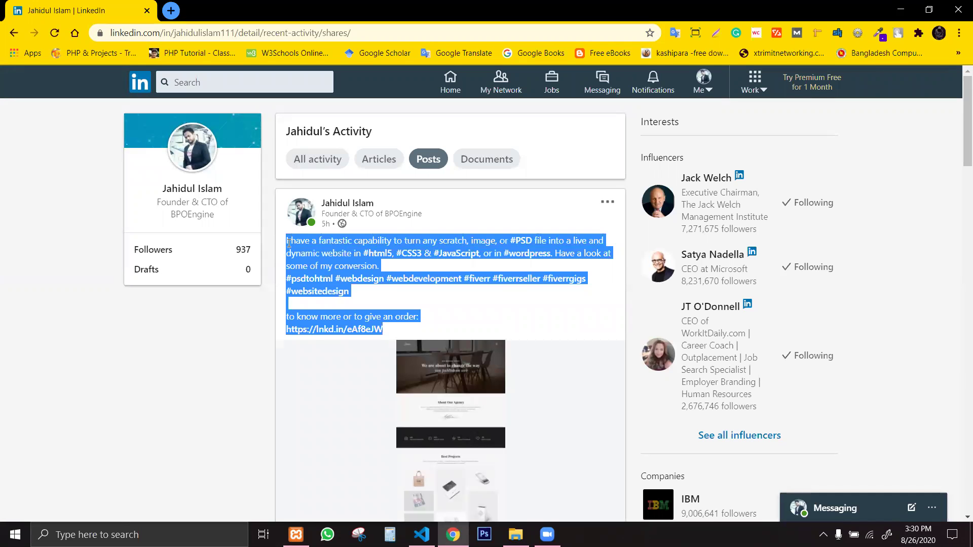
left_click(337, 241)
left_click_drag(361, 254, 570, 260)
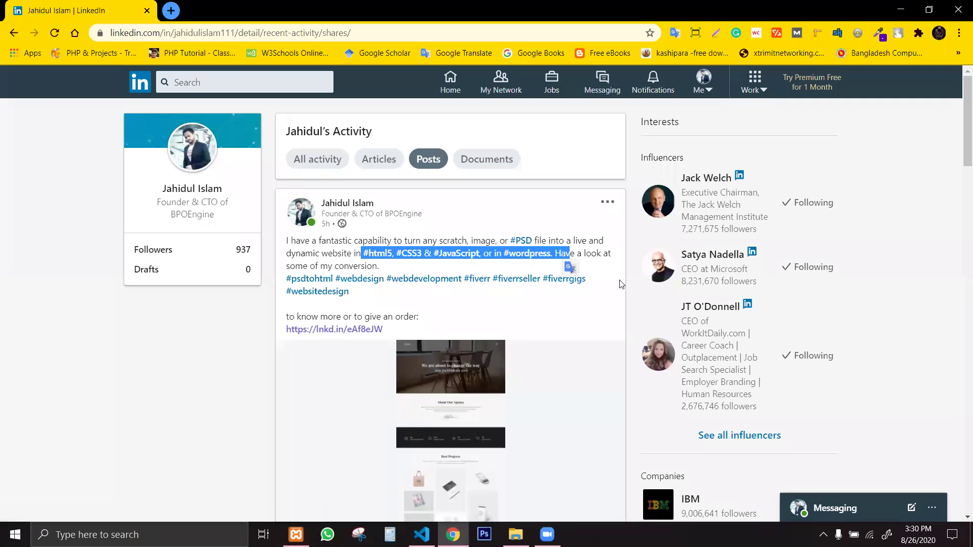
left_click(602, 303)
left_click_drag(353, 298, 292, 254)
left_click(394, 310)
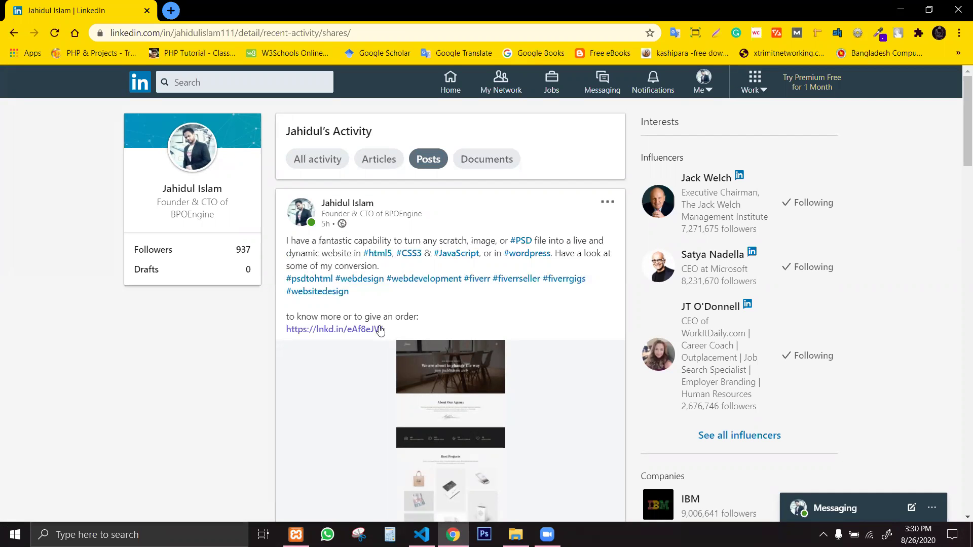
left_click_drag(383, 330, 290, 330)
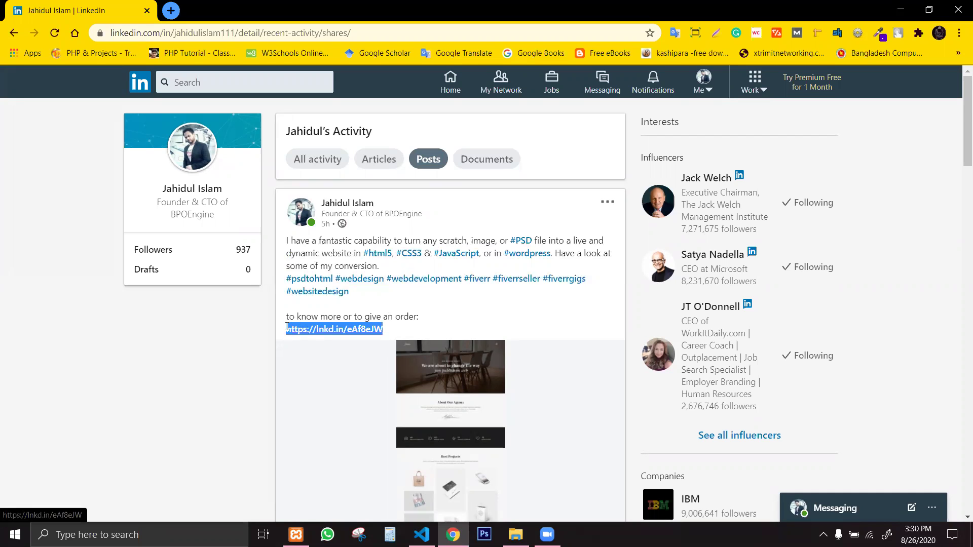
scroll(510, 354, "down", 1)
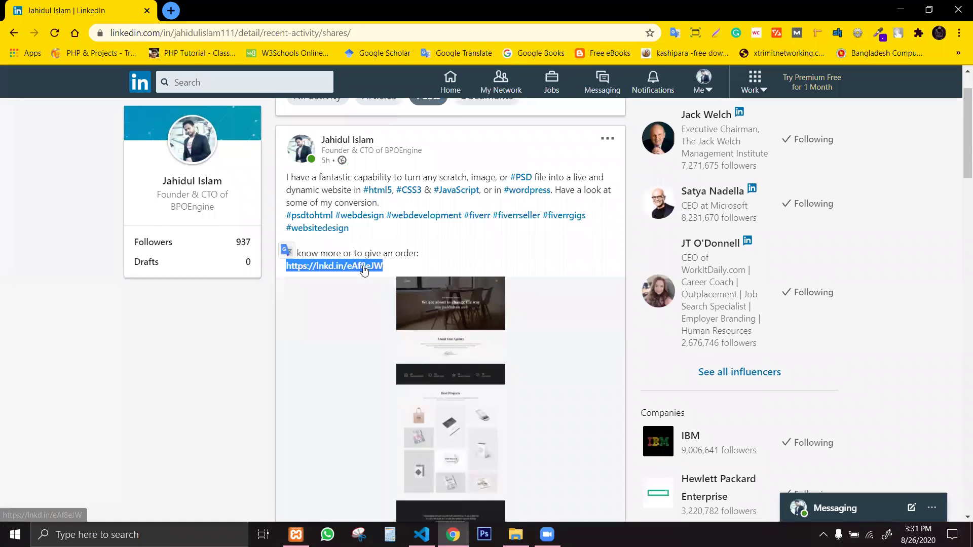
Open the post's order link in a background tab and view the Fiverr PSD-to-HTML gig.
middle_click(364, 269)
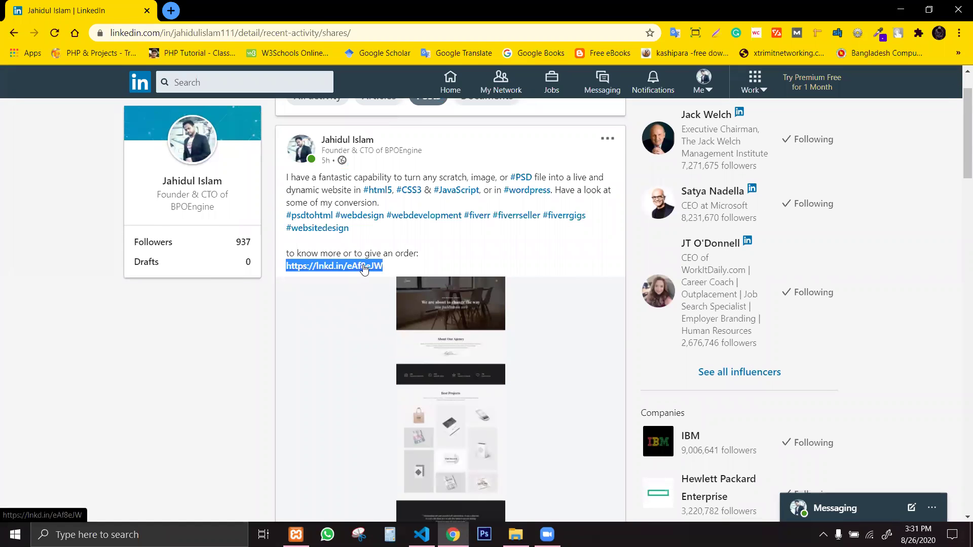
left_click(450, 232)
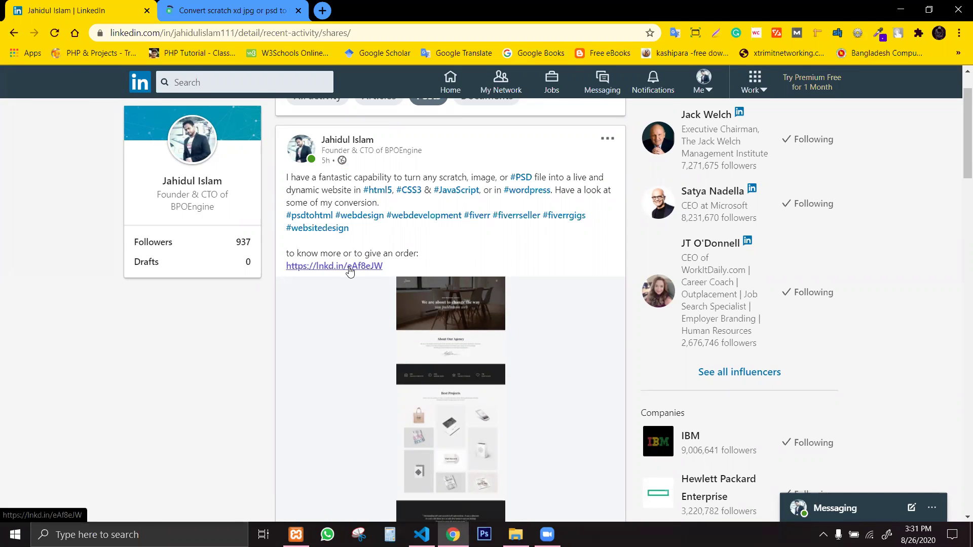
left_click(229, 7)
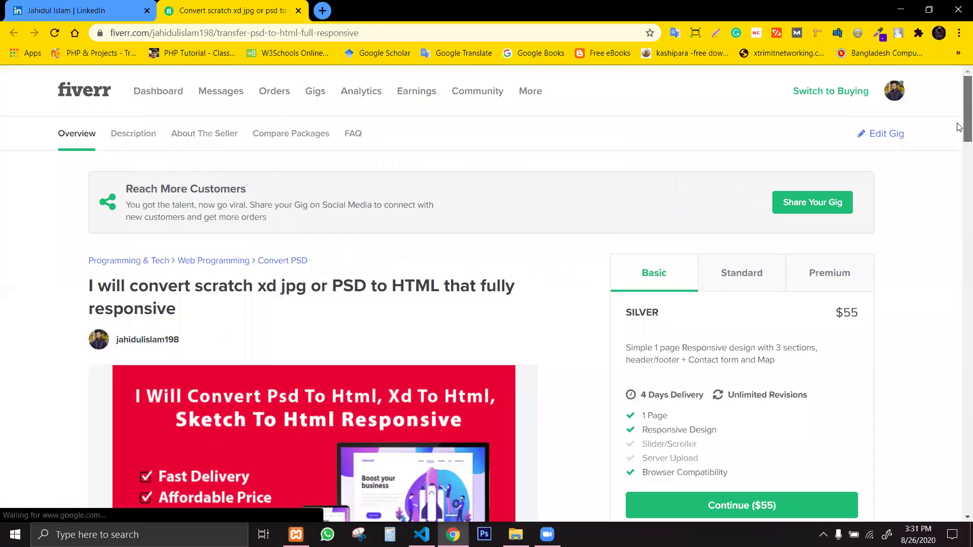
left_click_drag(959, 126, 959, 156)
Compare the gig's Basic, Standard and Premium packages, then return to the LinkedIn tab.
left_click(740, 150)
left_click(805, 140)
left_click(668, 153)
left_click(725, 141)
left_click(813, 140)
left_click_drag(959, 152, 959, 110)
left_click(131, 6)
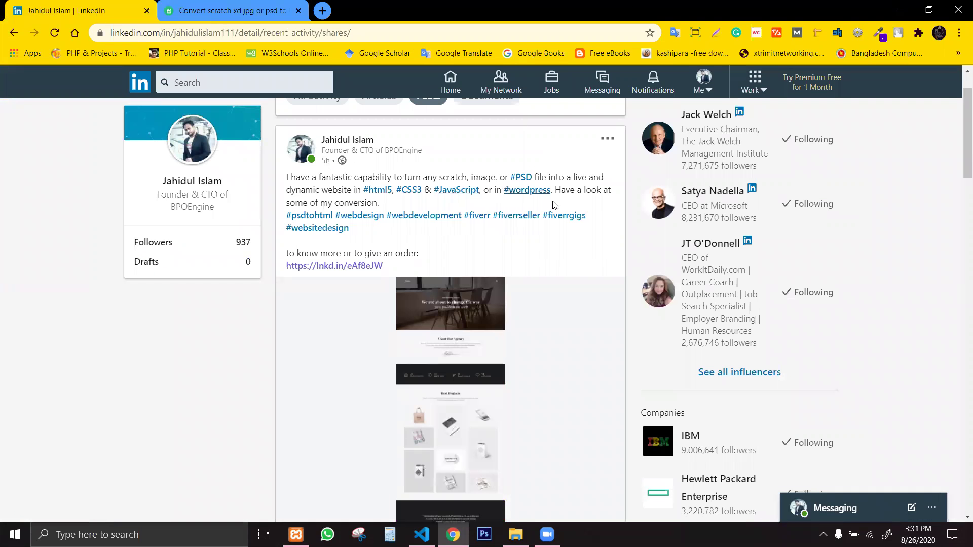
Highlight the post's description, hashtags and order prompt, then scroll back to the top.
left_click_drag(375, 241, 467, 260)
left_click_drag(391, 245, 274, 190)
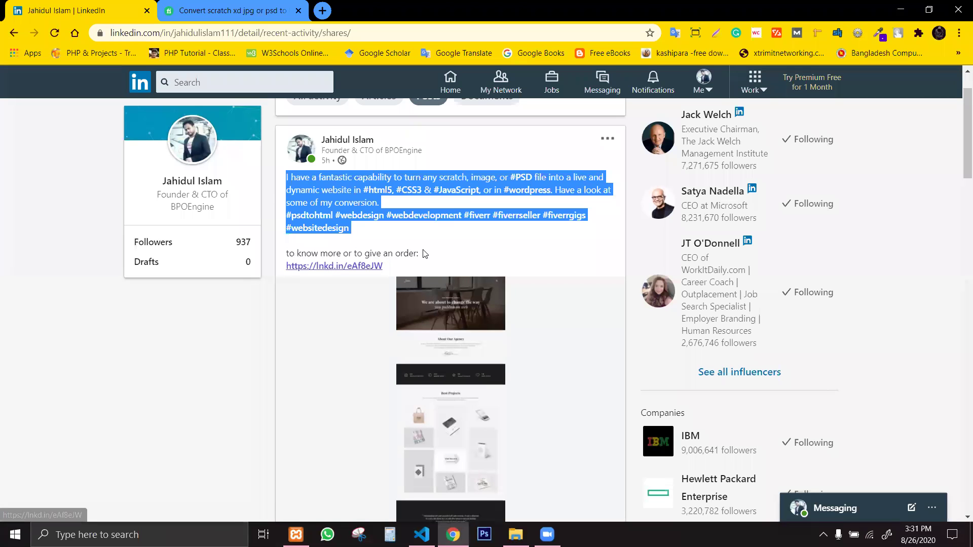
left_click(446, 258)
left_click_drag(440, 256, 315, 200)
left_click(429, 265)
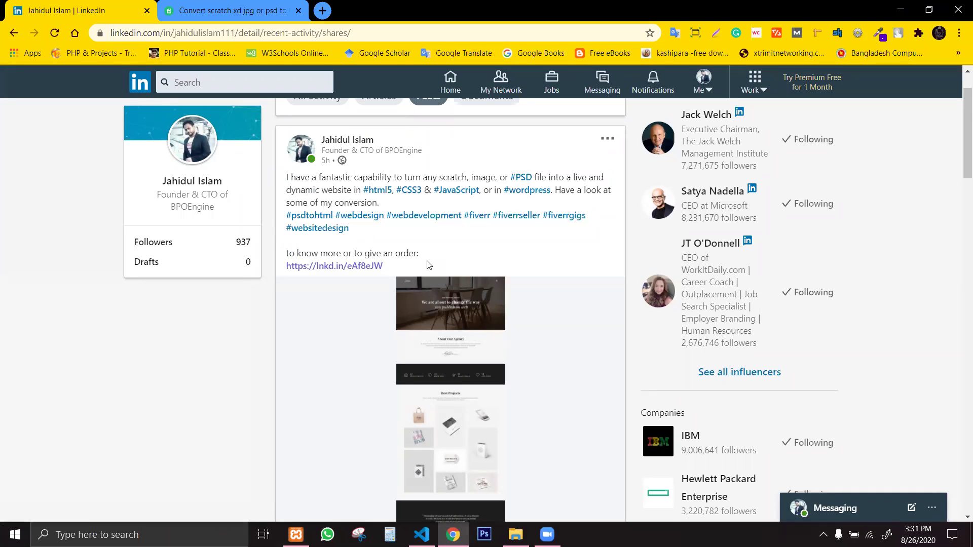
scroll(428, 273, "up", 1)
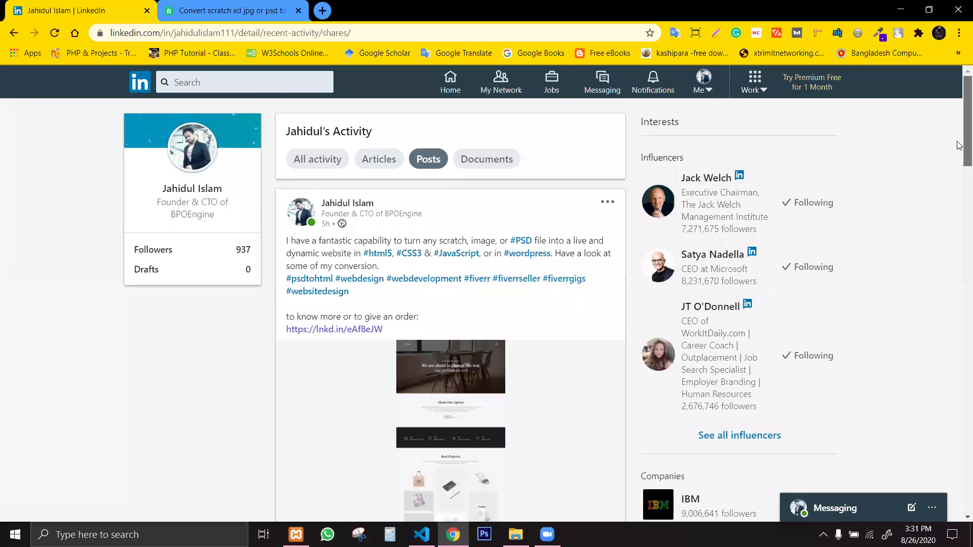
left_click_drag(959, 142, 959, 199)
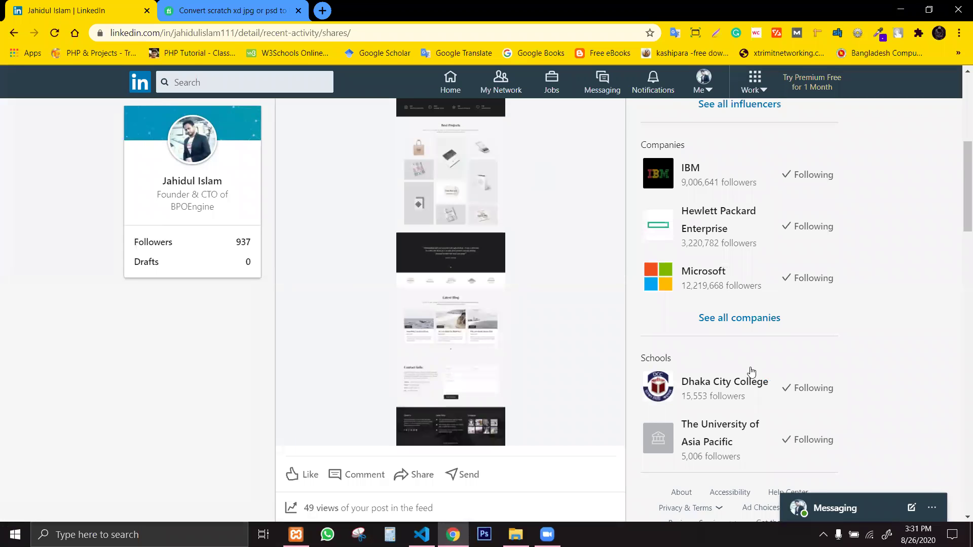
scroll(960, 212, "up", 3)
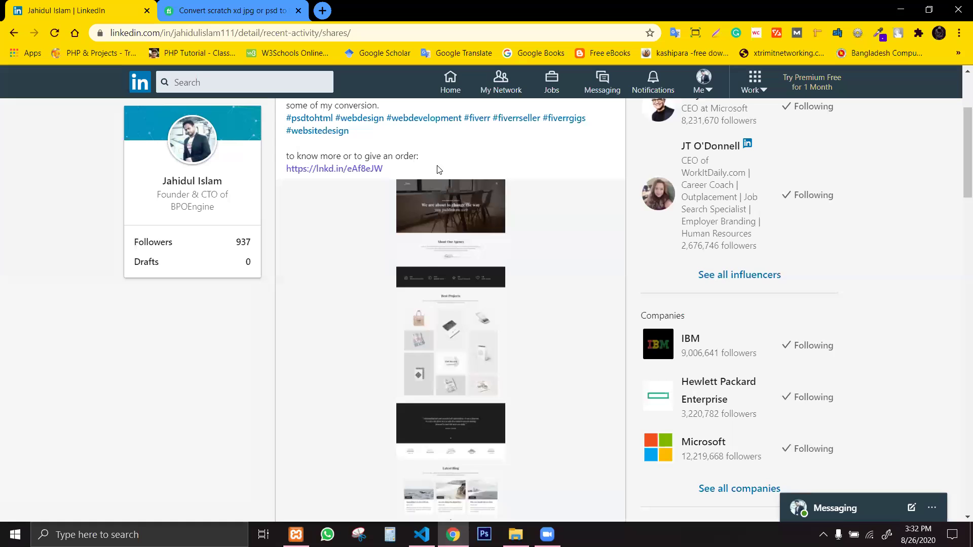
left_click_drag(398, 171, 316, 145)
left_click(338, 142)
scroll(495, 368, "up", 3)
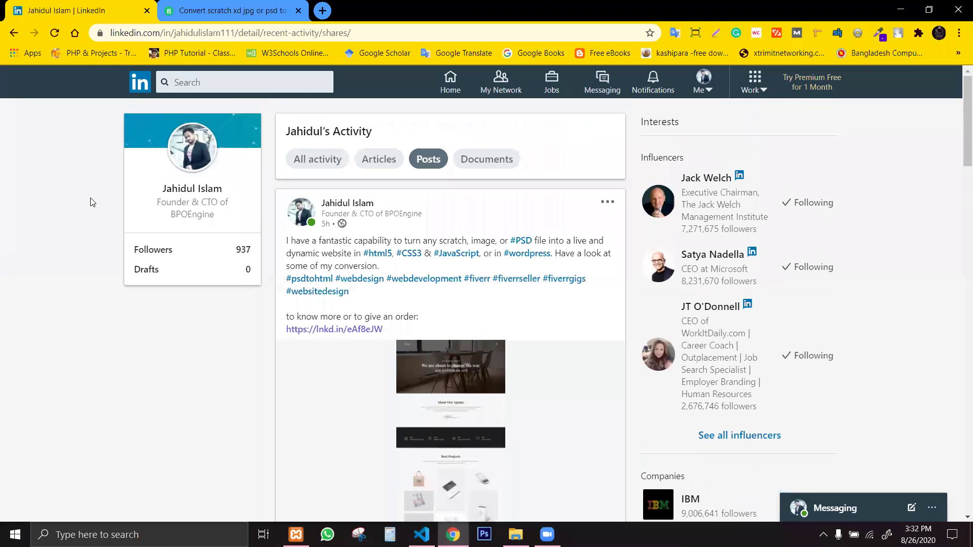
Copy the LinkedIn activity page's web address from the address bar.
left_click(335, 36)
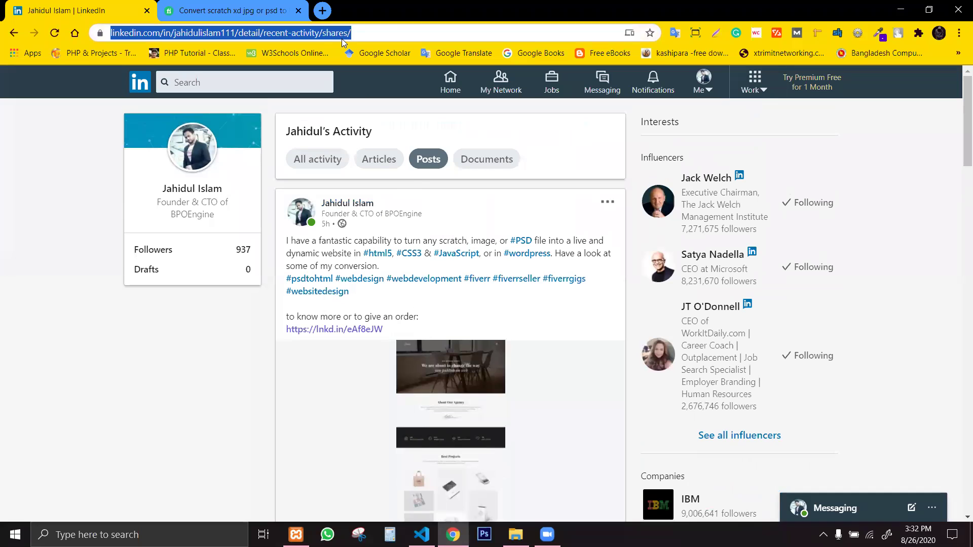
left_click(335, 37)
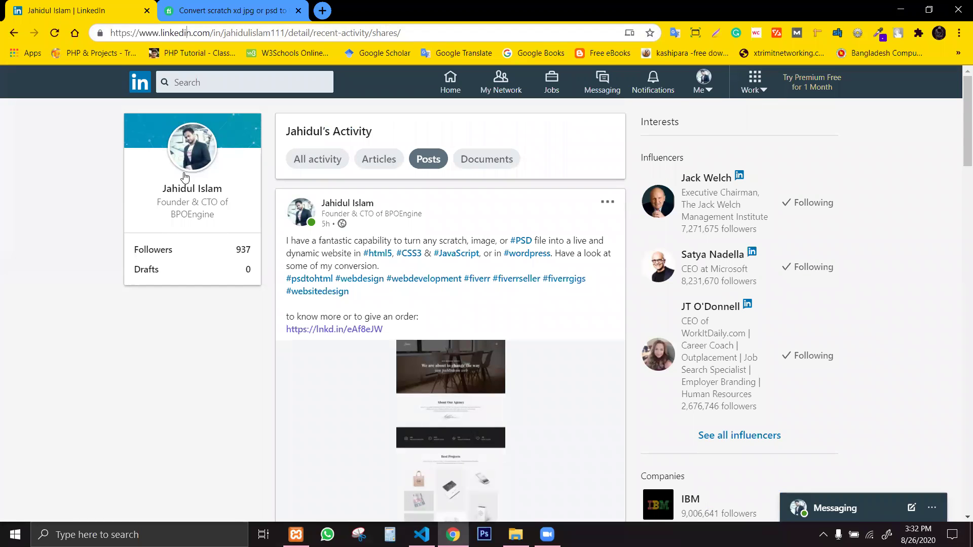
left_click(189, 220)
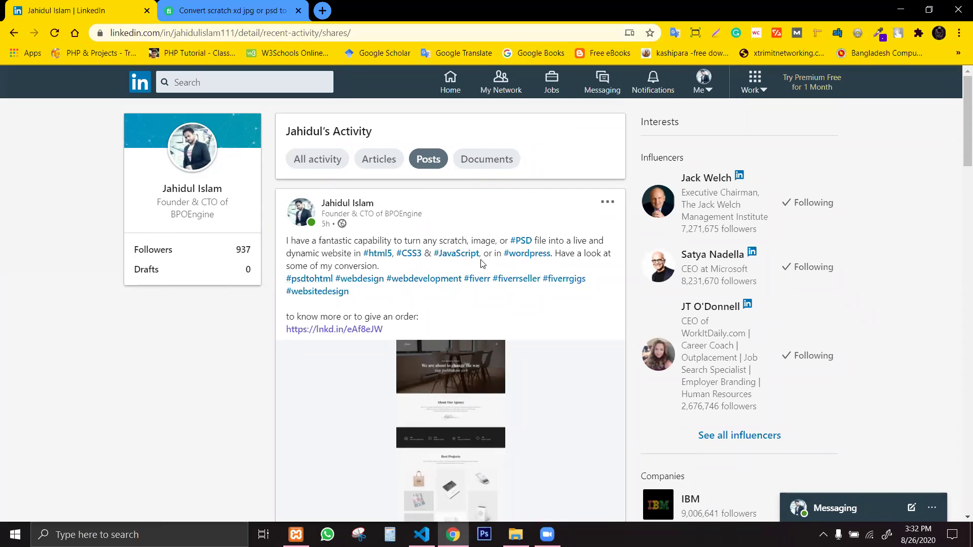
left_click(200, 32)
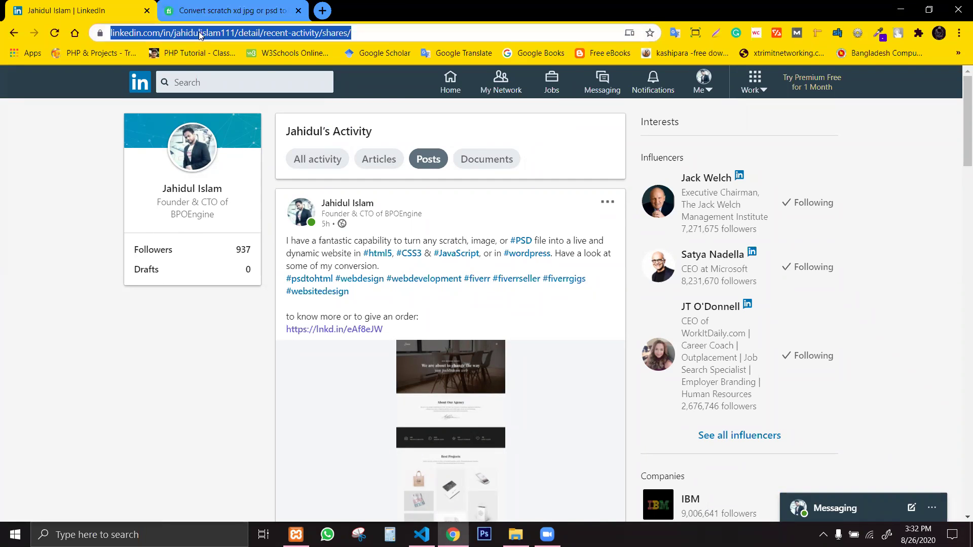
right_click(199, 32)
left_click(240, 111)
Close the LinkedIn activity tab and open a new blank tab beside the Fiverr gig.
key("alt+Tab")
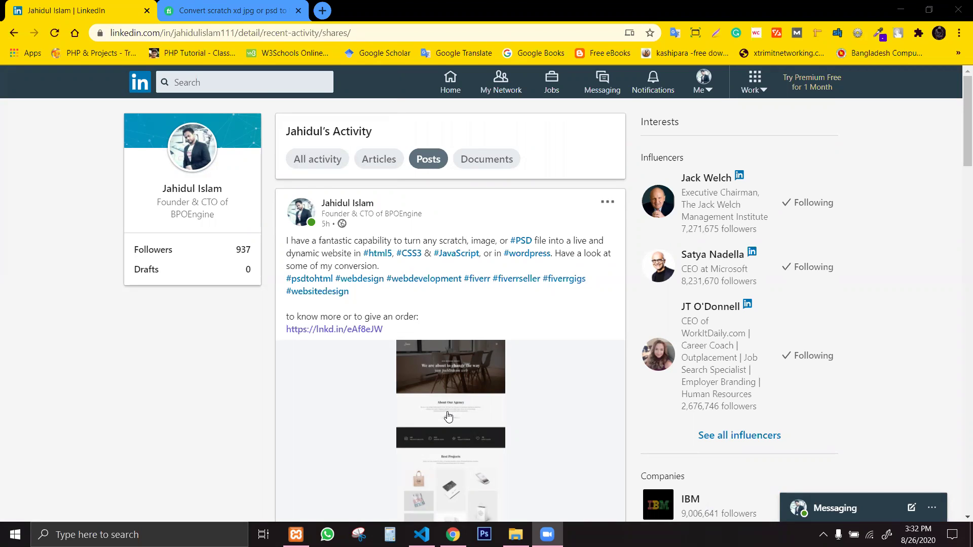
left_click(274, 11)
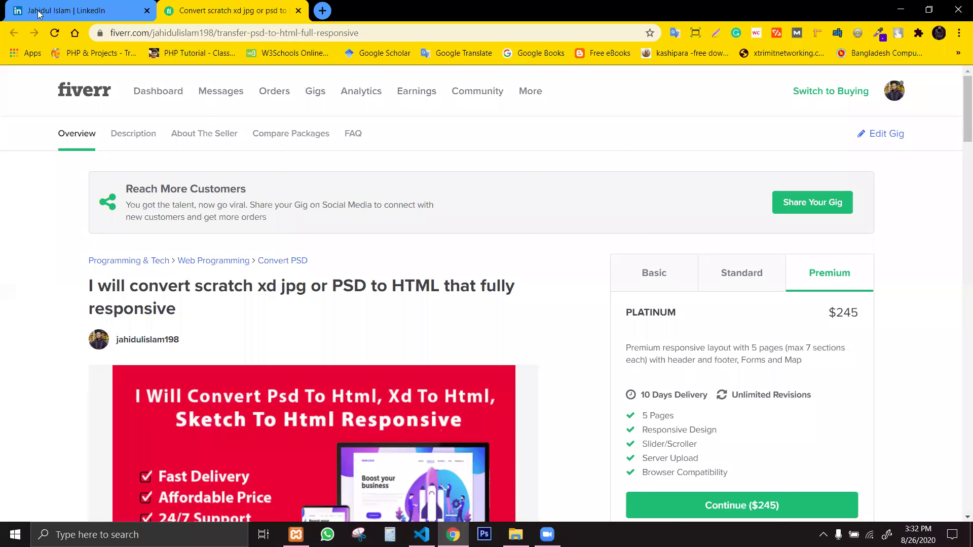
left_click(50, 4)
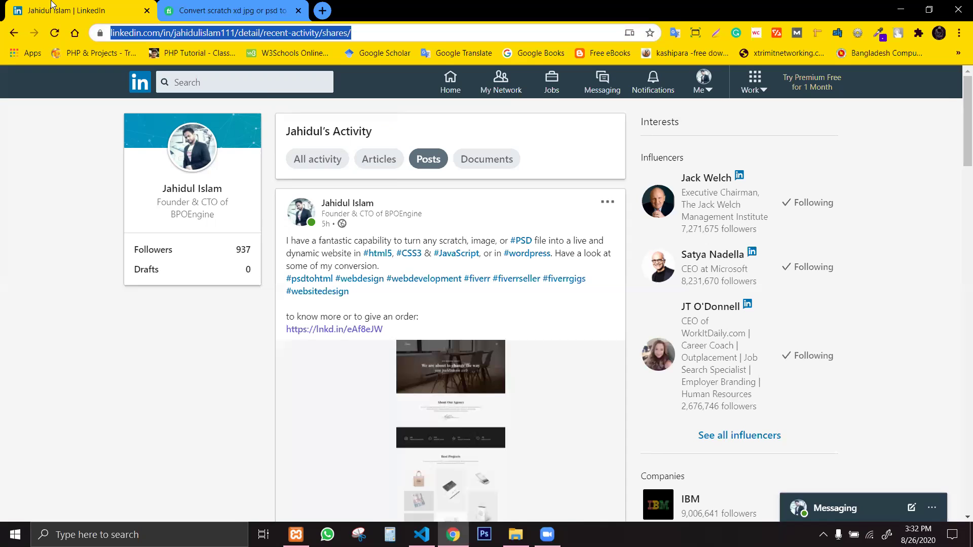
key("ctrl+w")
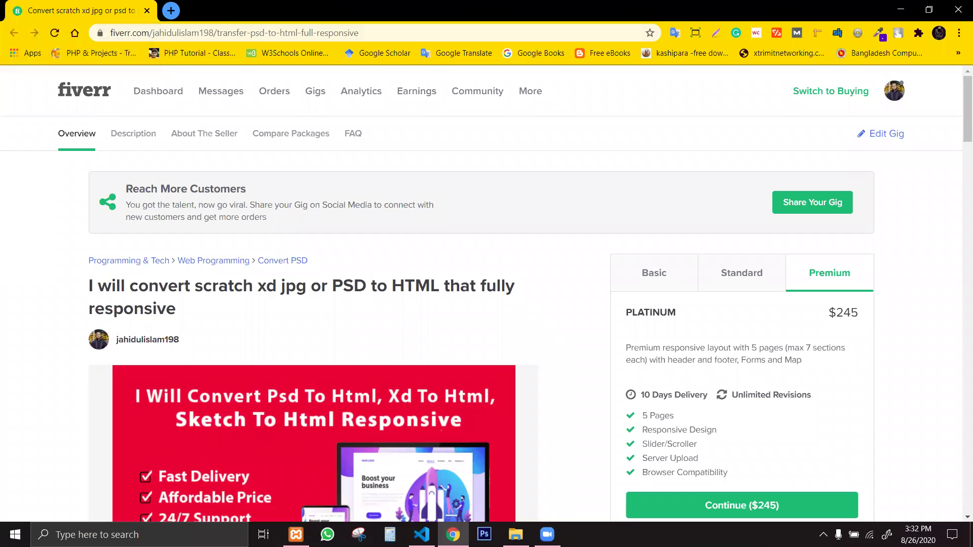
left_click(170, 11)
left_click(121, 13)
left_click(152, 32)
left_click(172, 15)
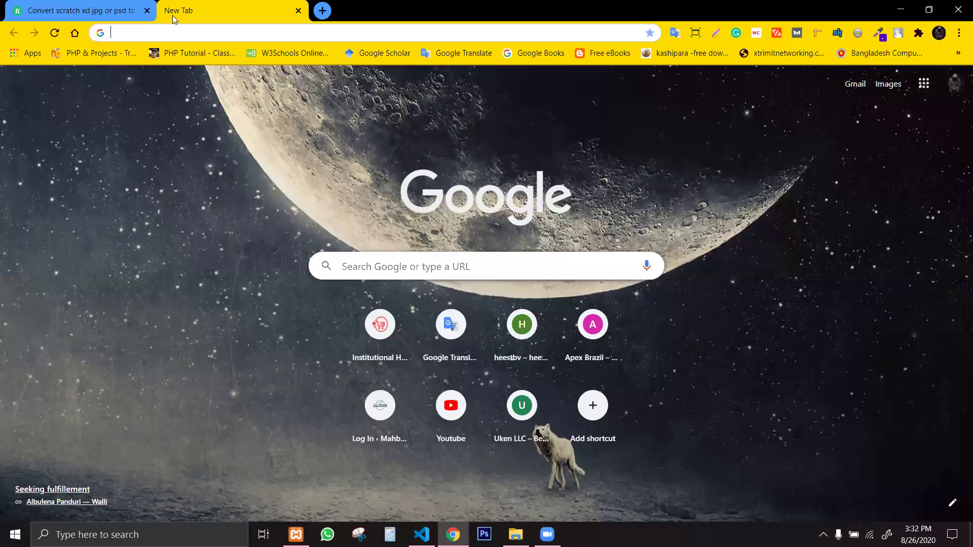
Load LinkedIn via 'lin', open your own profile, and copy its web address.
left_click(181, 34)
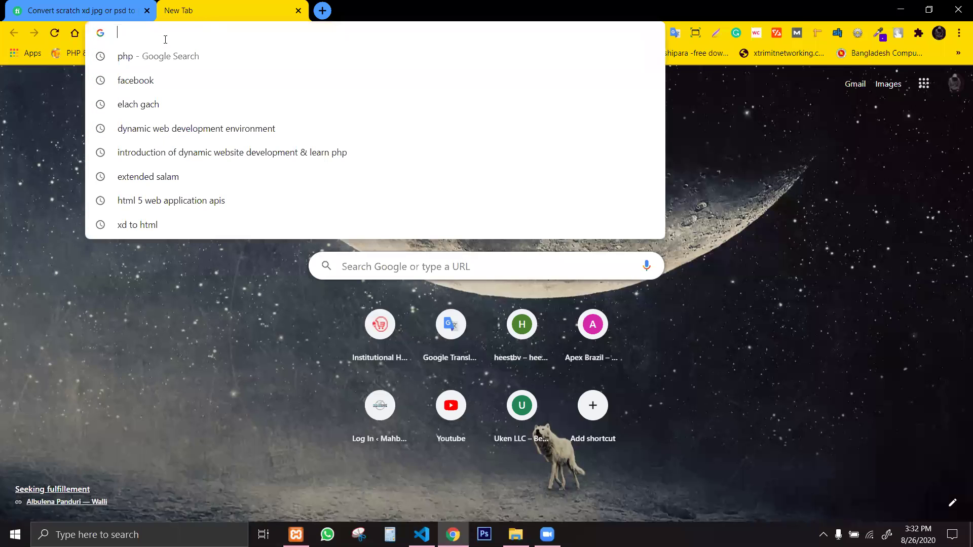
type("linkedin.com")
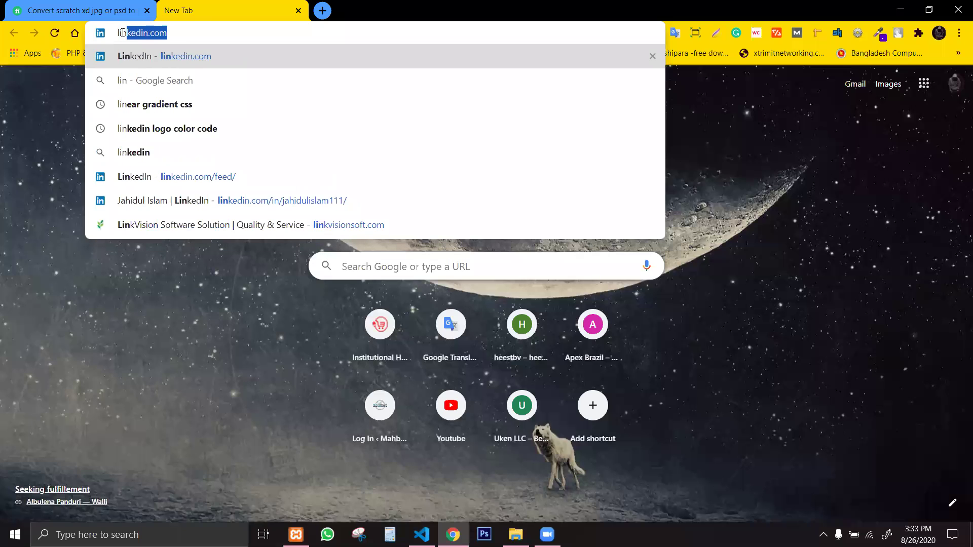
key("Return")
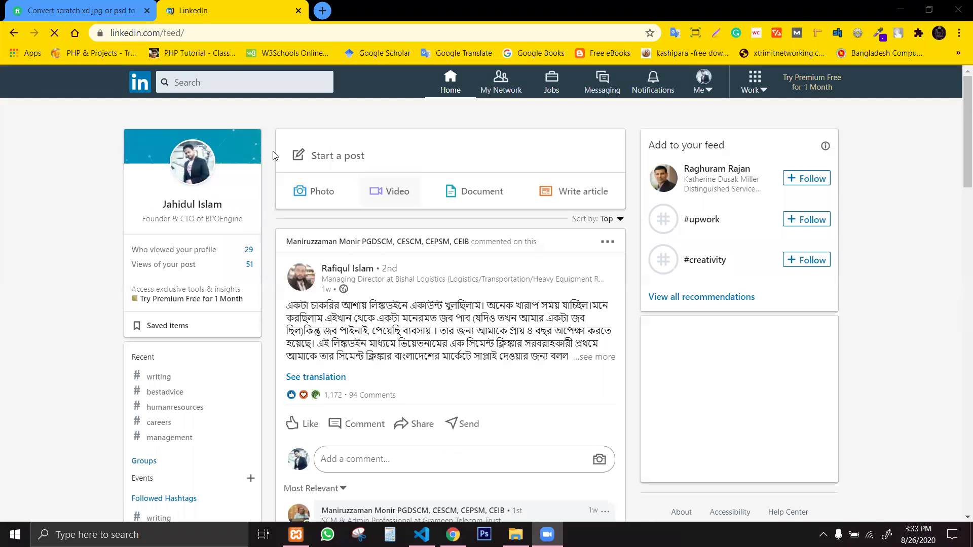
left_click(200, 167)
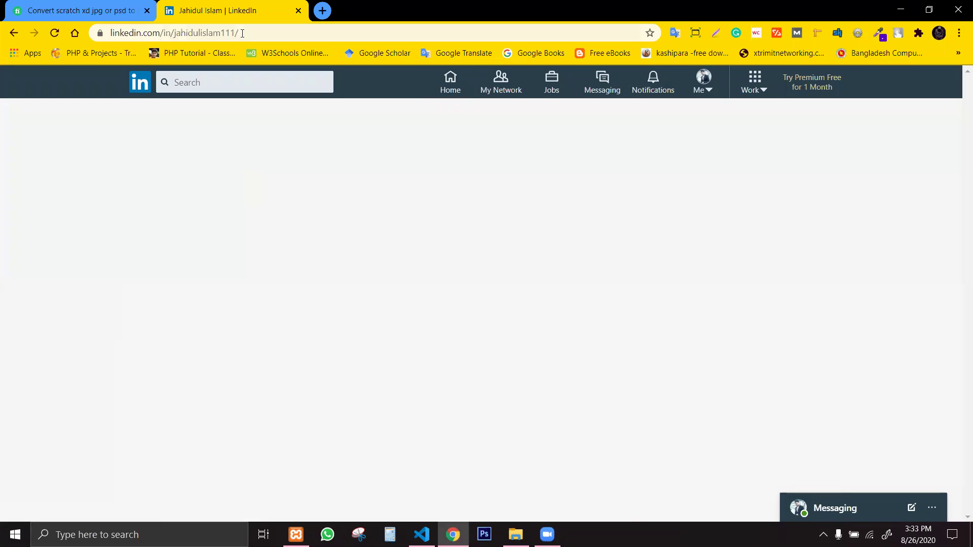
left_click(242, 34)
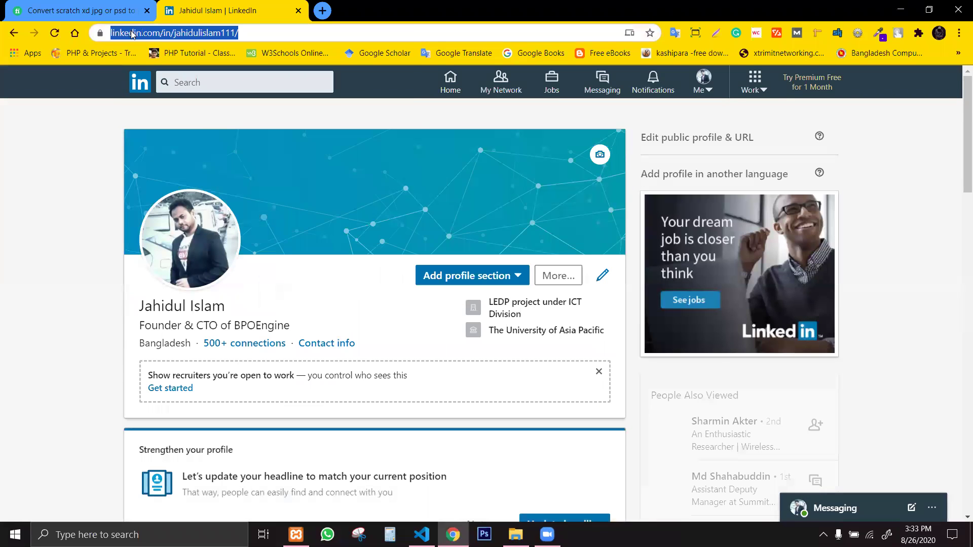
right_click(130, 33)
left_click(165, 115)
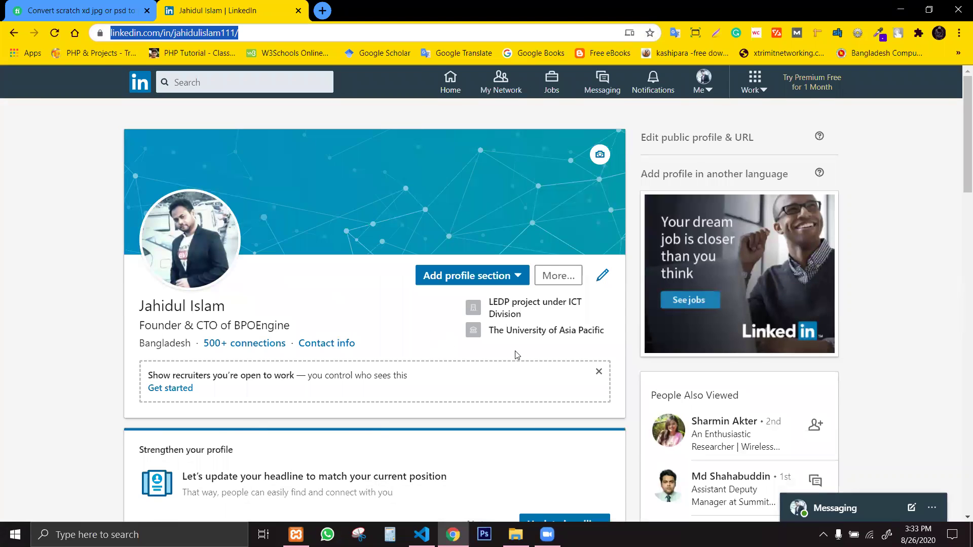
Scroll to the profile's experience and education sections, then close the LinkedIn tab.
scroll(516, 355, "down", 5)
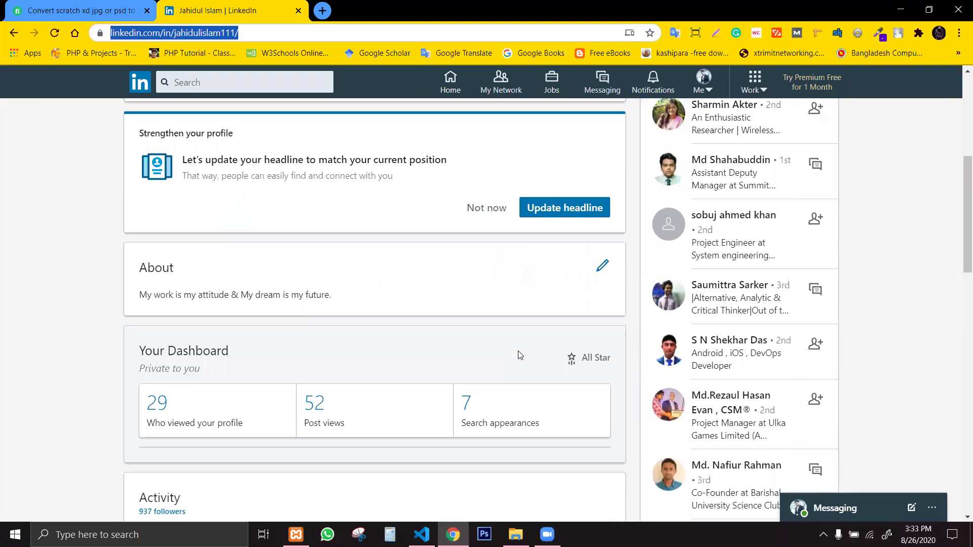
left_click(959, 207)
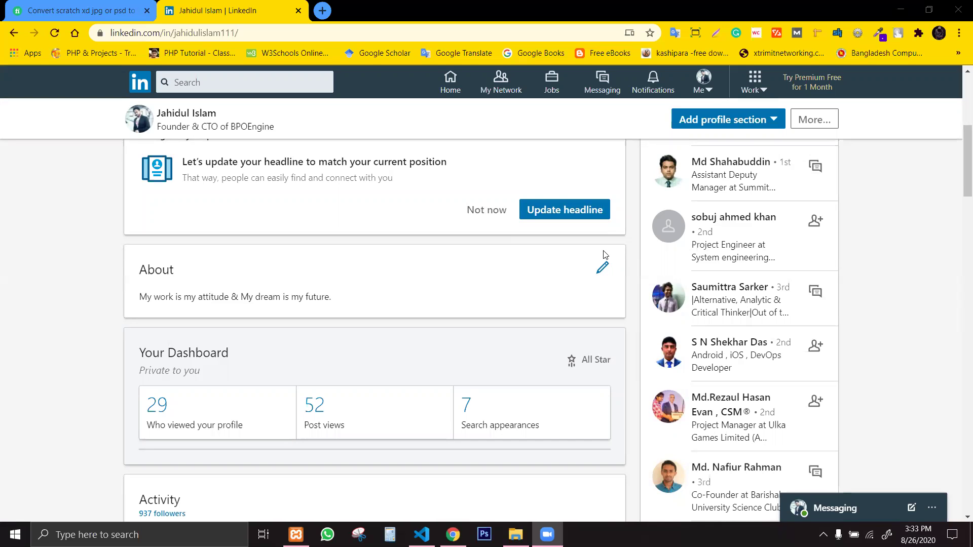
left_click(960, 299)
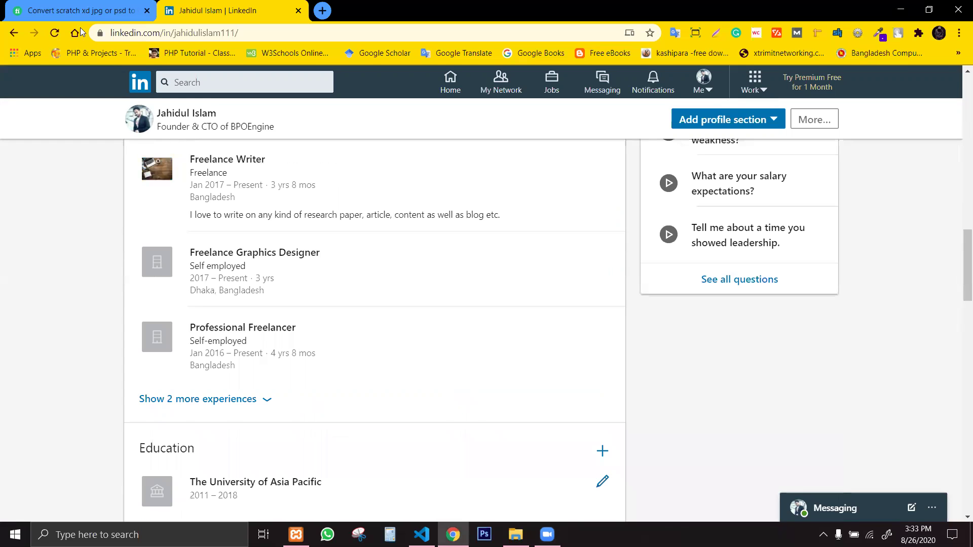
middle_click(193, 7)
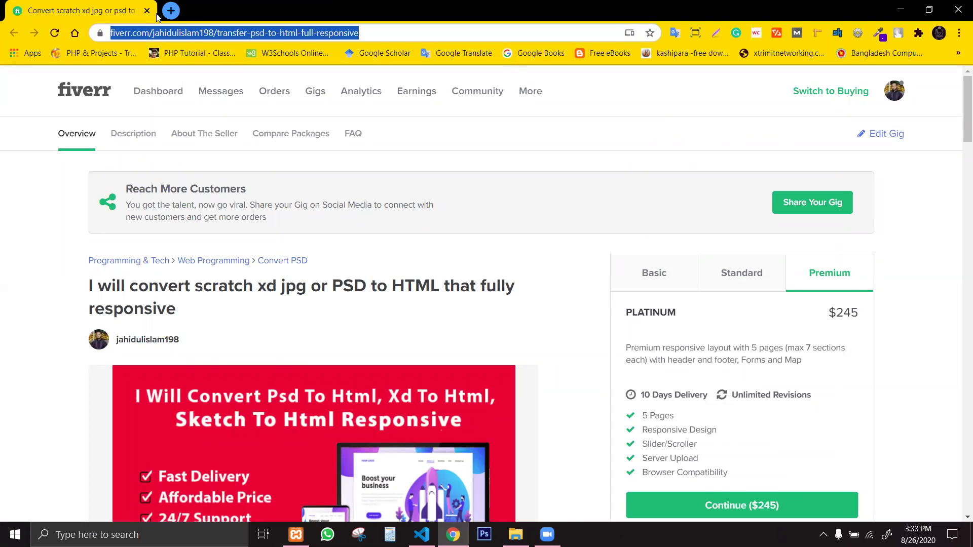
Open a new blank tab next to the Fiverr PSD-to-HTML gig tab.
left_click(171, 10)
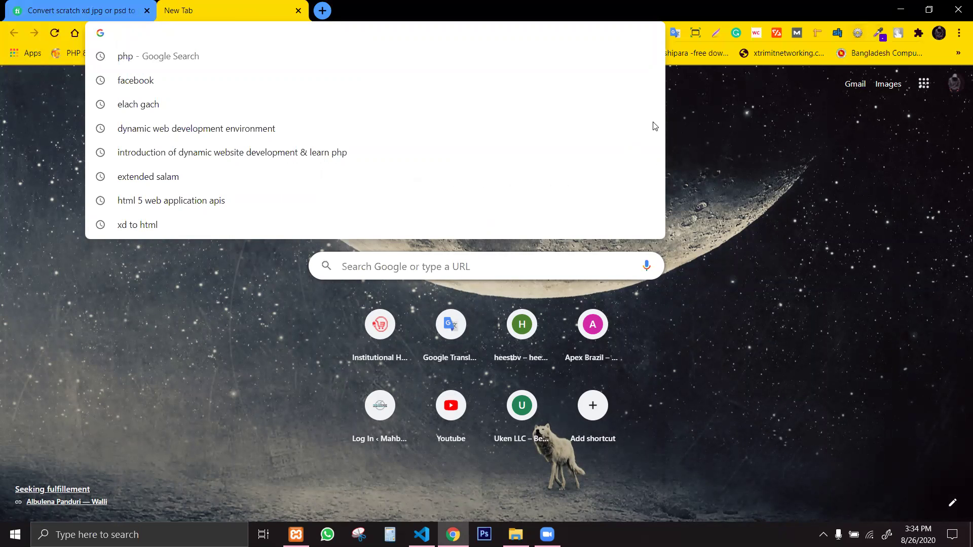
left_click(705, 183)
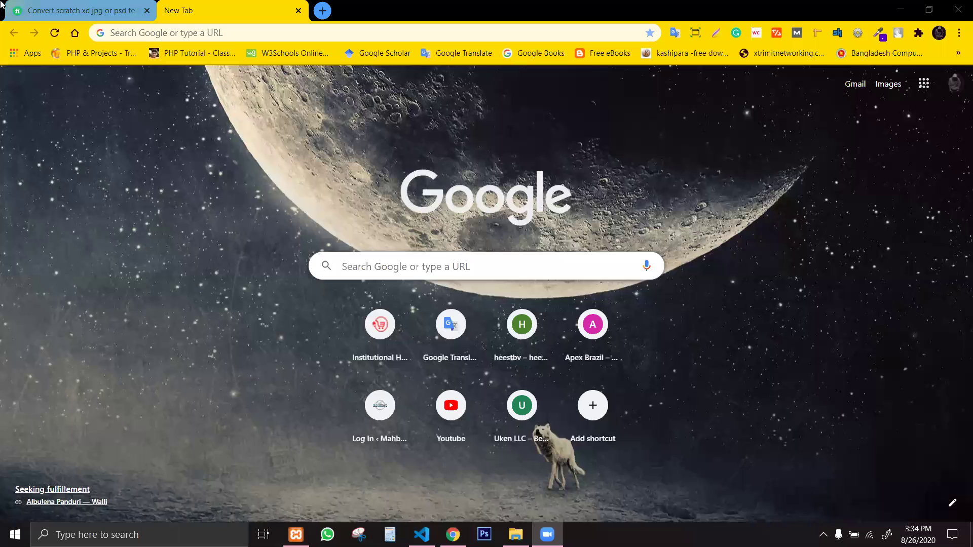
left_click(545, 158)
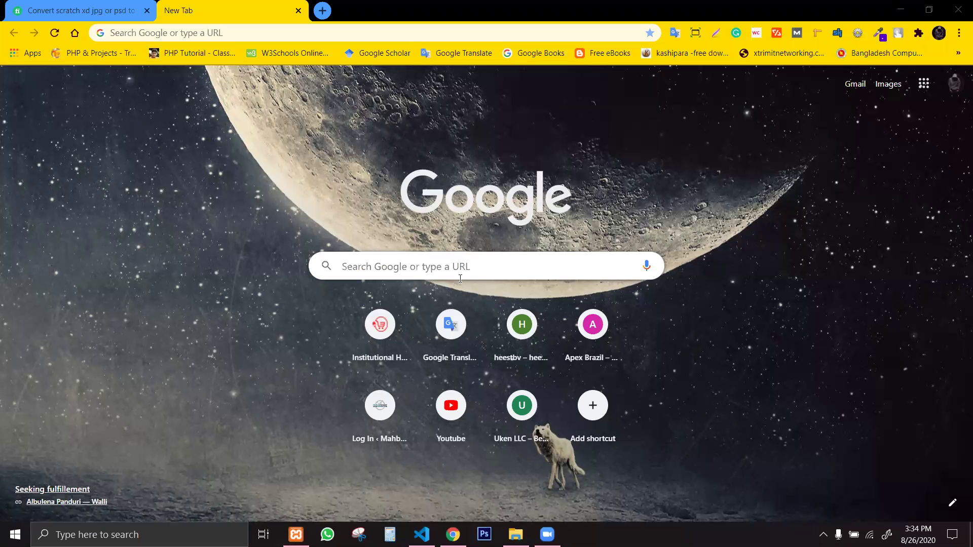
left_click(239, 152)
Type 'dev-do' and load the Dokan Ghor wp-admin Products page on dev-dokanghor.pantheonsite.io.
left_click(222, 29)
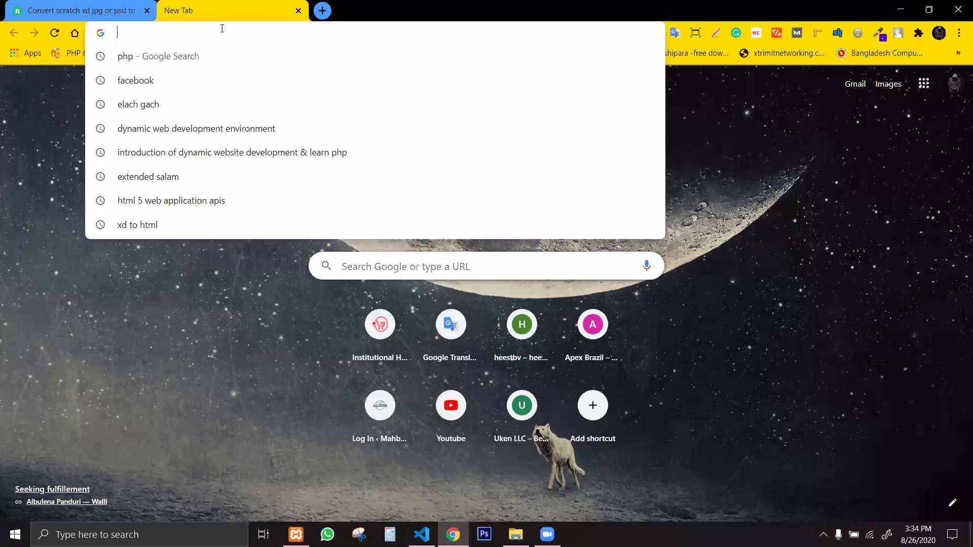
type("wordp")
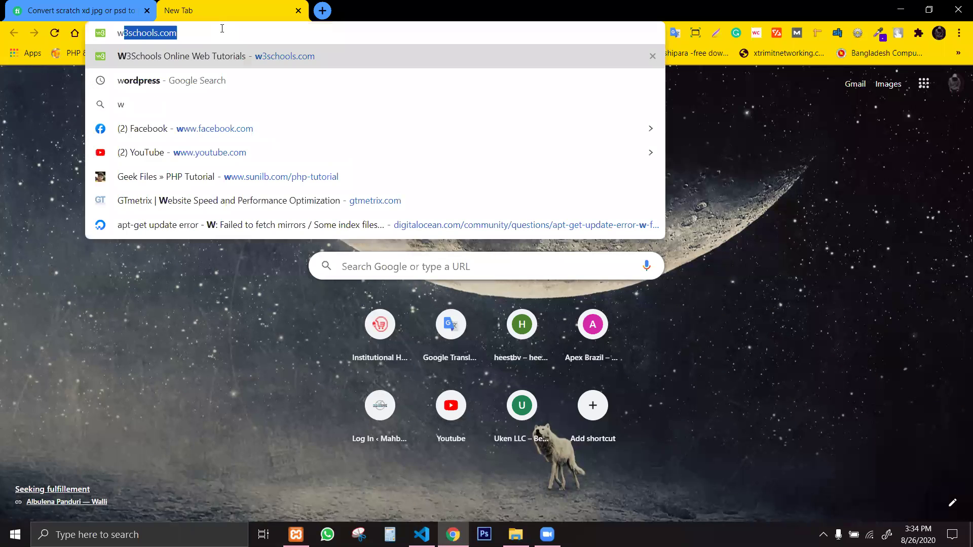
key("BackSpace")
key("BackSpace")
key("BackSpace")
key("BackSpace")
key("BackSpace")
key("BackSpace")
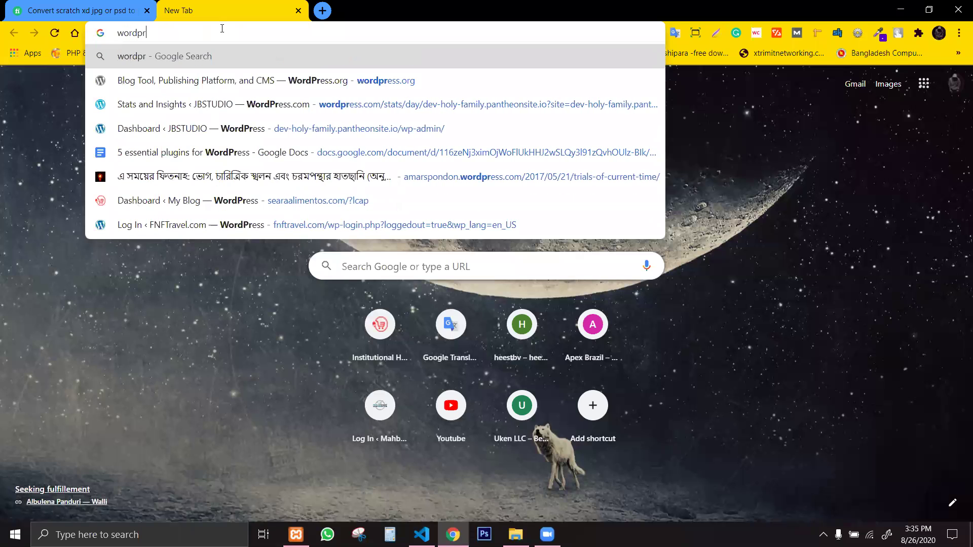
type("dev")
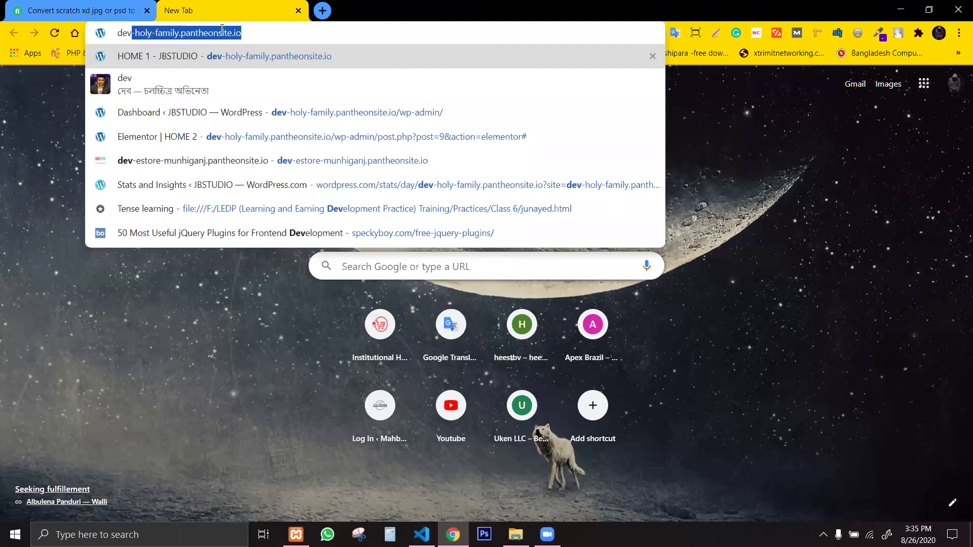
type("-")
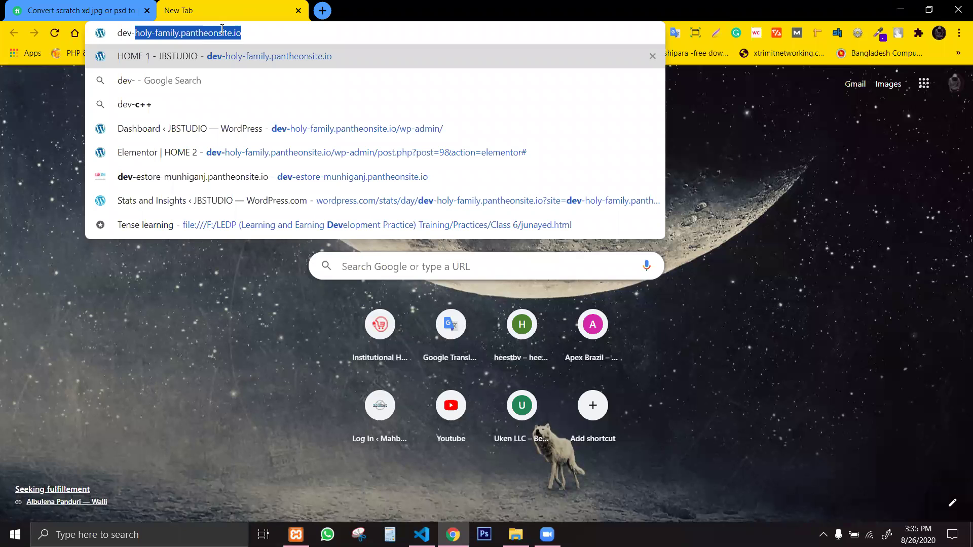
type("s")
key("BackSpace")
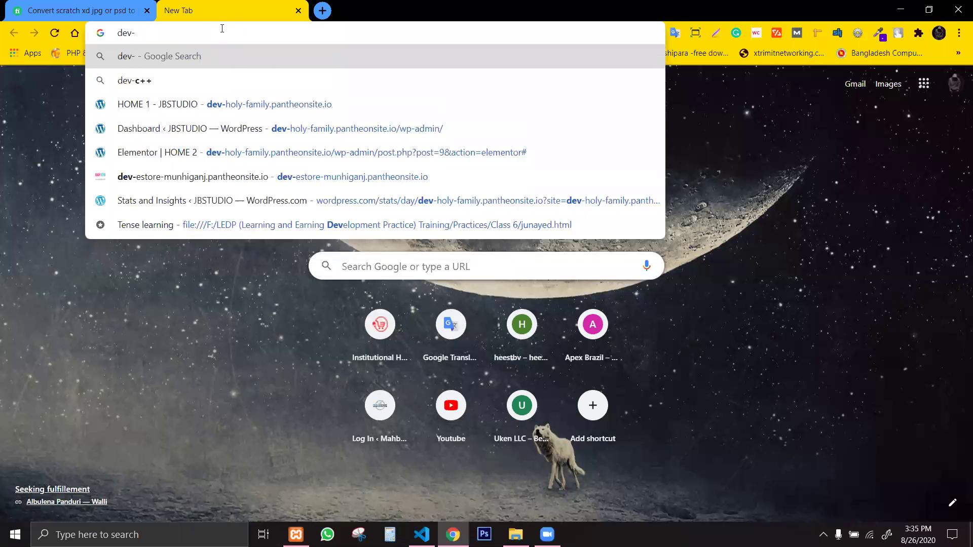
type("d")
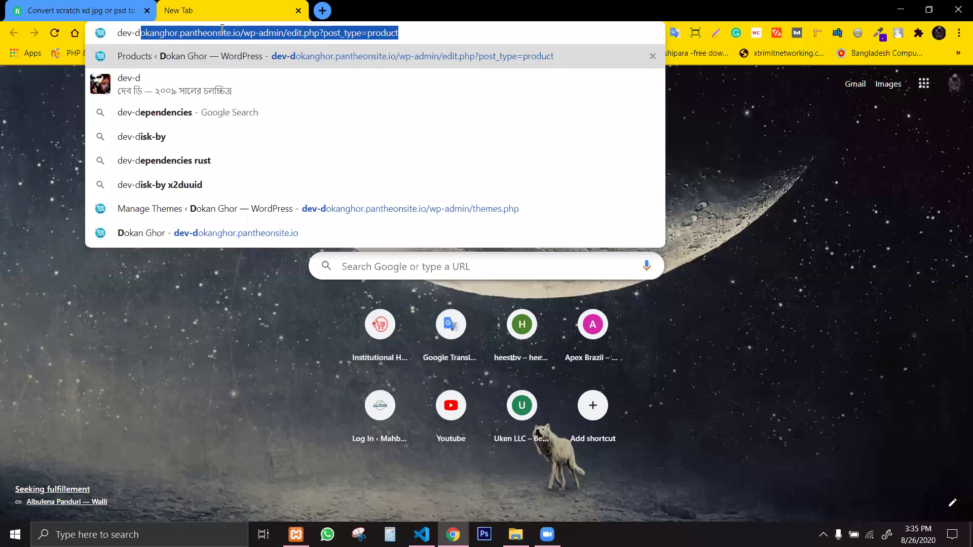
key("BackSpace")
key("BackSpace")
key("BackSpace")
key("BackSpace")
key("BackSpace")
key("BackSpace")
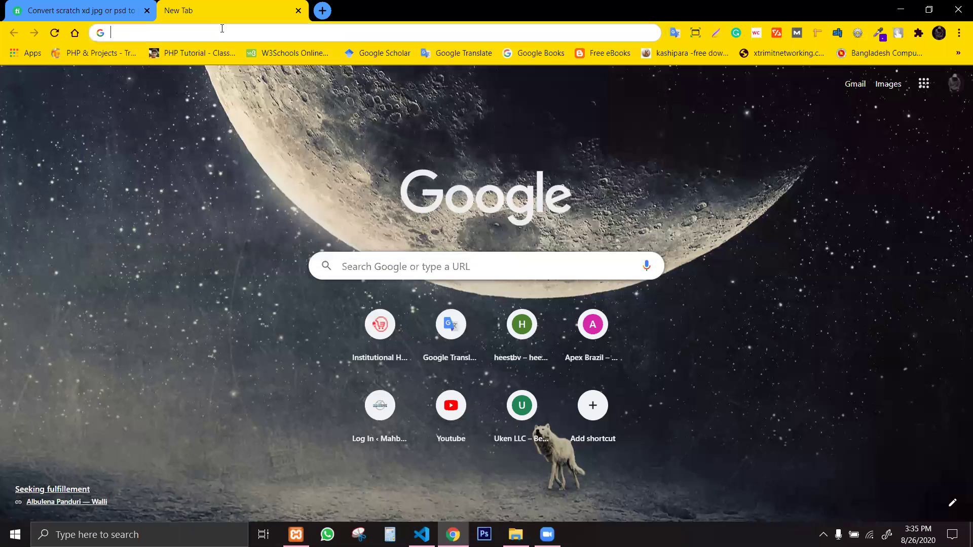
type("de")
key("BackSpace")
key("BackSpace")
type("e")
key("BackSpace")
key("BackSpace")
key("BackSpace")
type("de")
key("BackSpace")
key("BackSpace")
key("BackSpace")
type("de")
key("BackSpace")
key("BackSpace")
key("BackSpace")
type("demo")
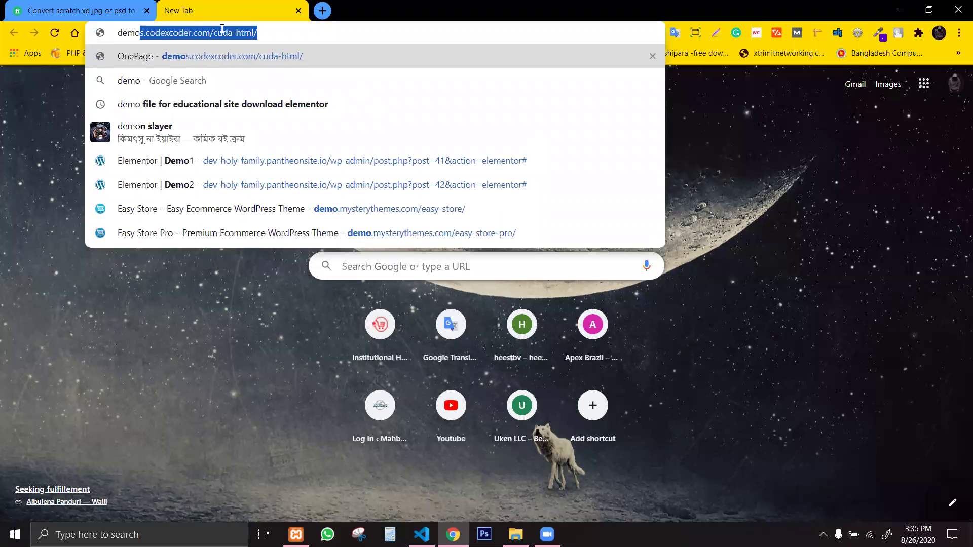
key("BackSpace")
key("BackSpace")
key("BackSpace")
key("BackSpace")
key("BackSpace")
type("de")
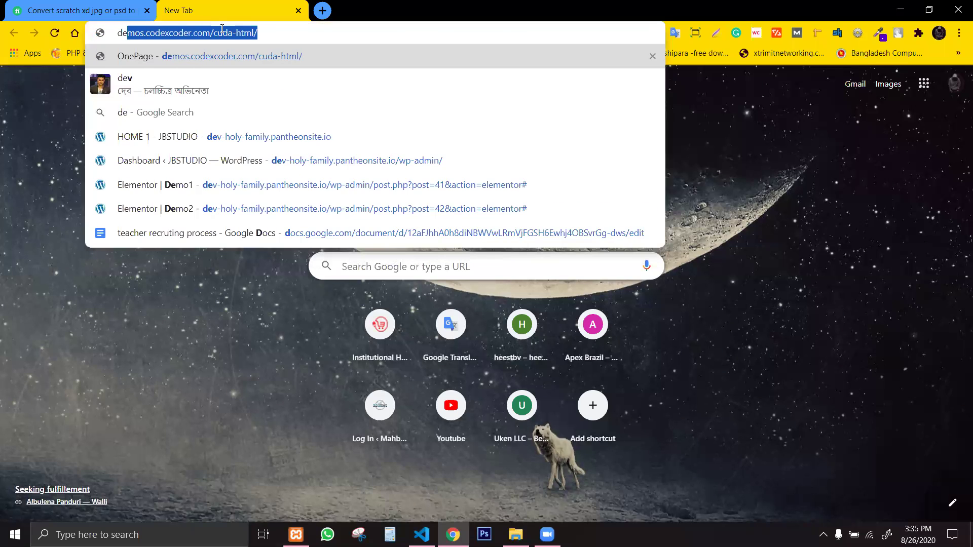
type("v-")
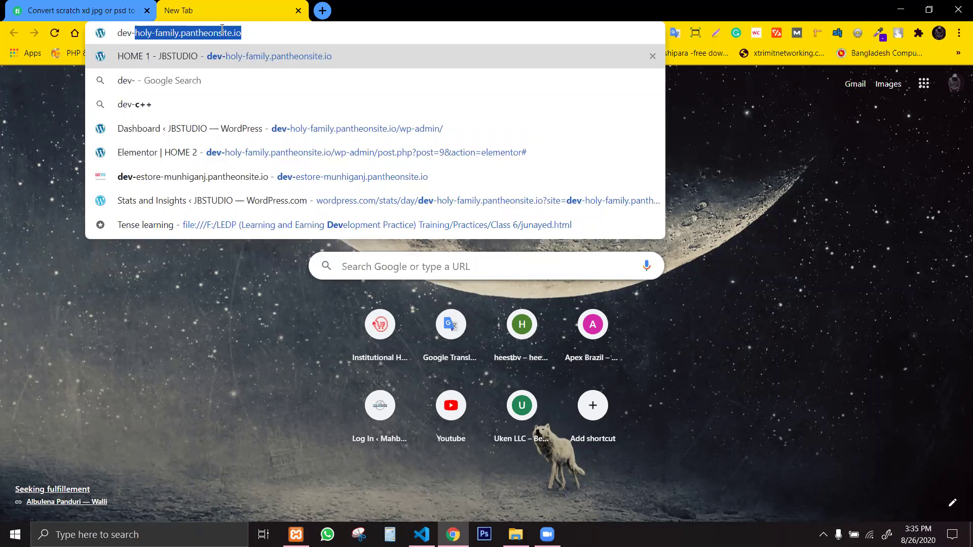
type("do")
key("Return")
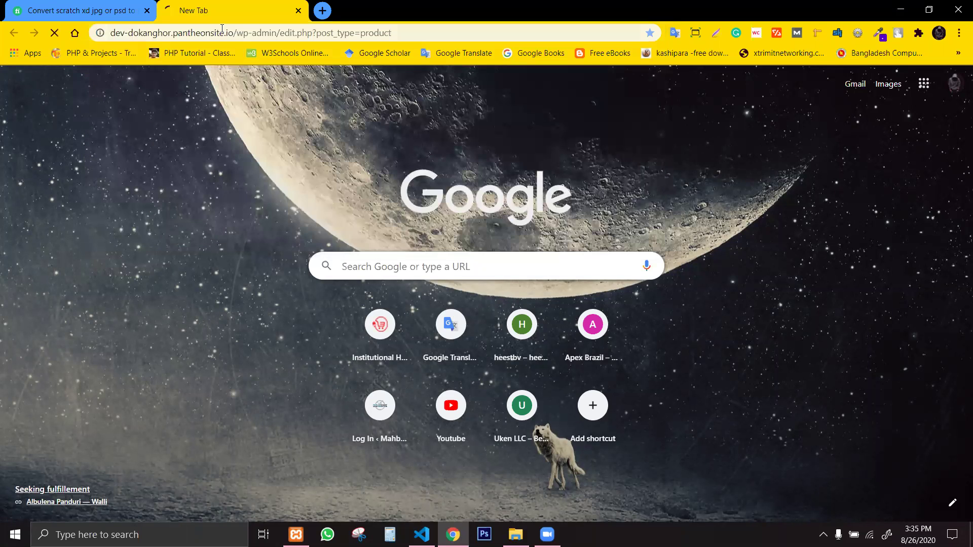
Select the wp-admin portion of the page address for editing.
left_click(285, 31)
left_click(287, 32)
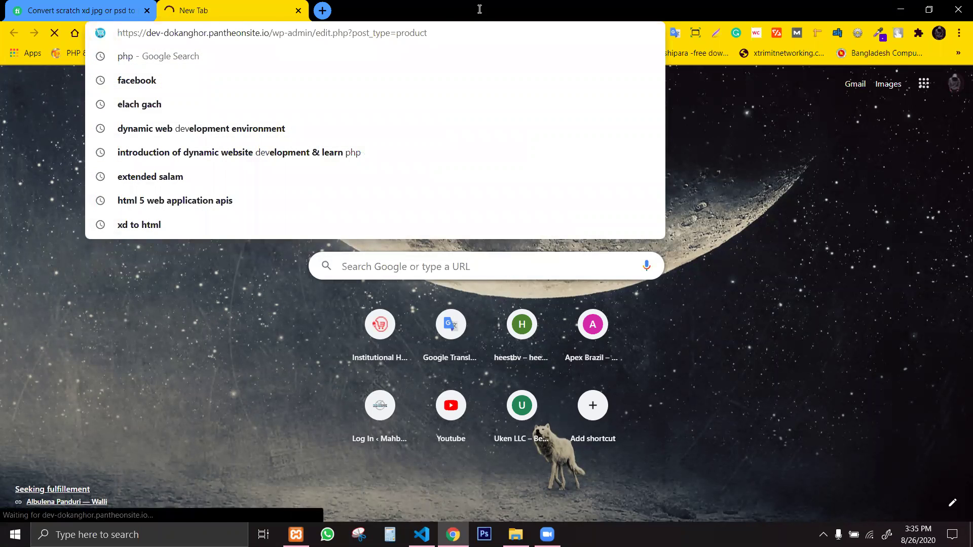
left_click(764, 214)
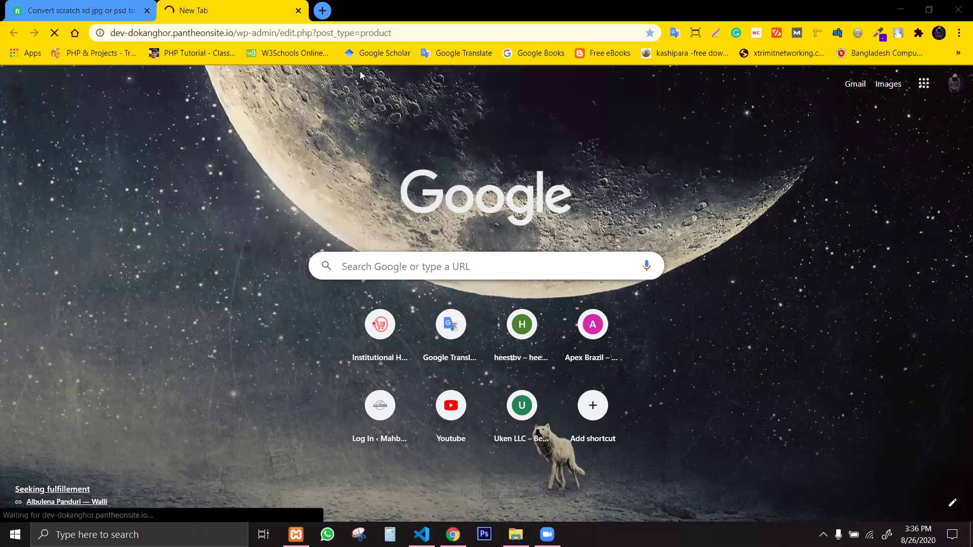
left_click(238, 33)
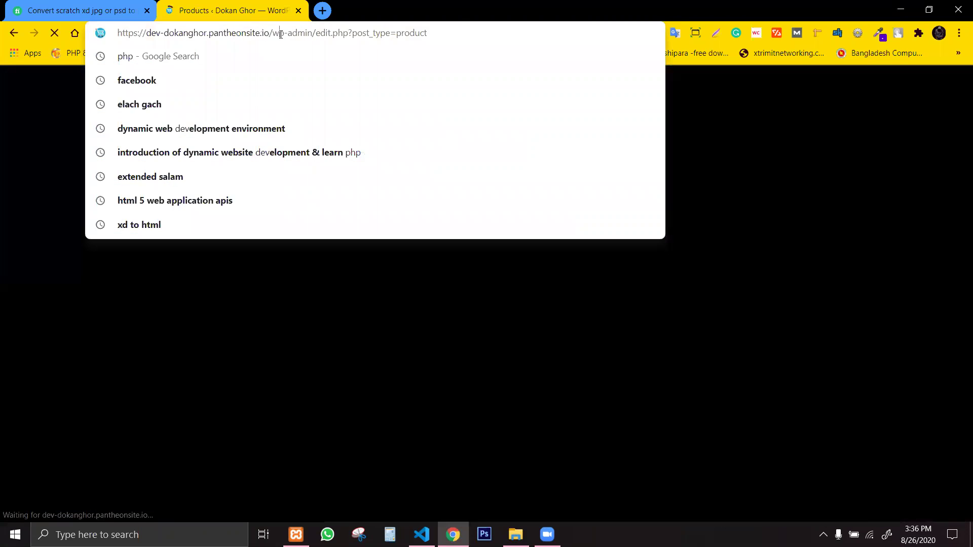
left_click_drag(272, 33, 461, 27)
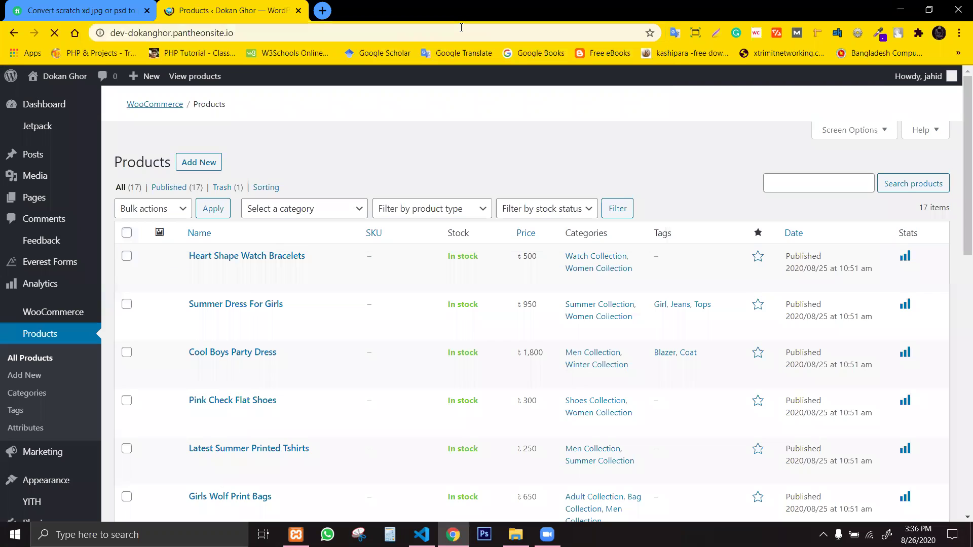
Visit the Dokan Ghor storefront, then open its store from the admin bar in a new tab.
left_click(115, 89)
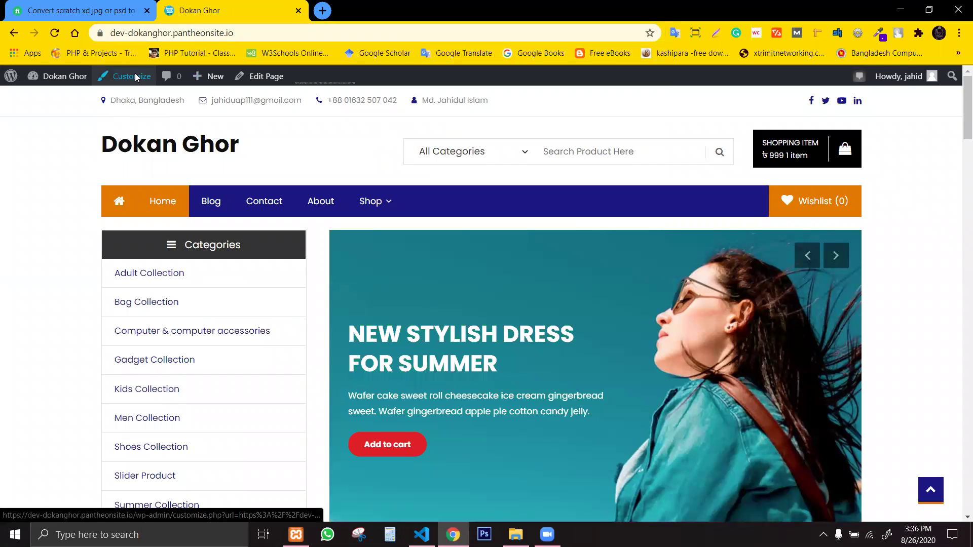
left_click(160, 32)
left_click(217, 33)
left_click(58, 217)
mouse_move(61, 77)
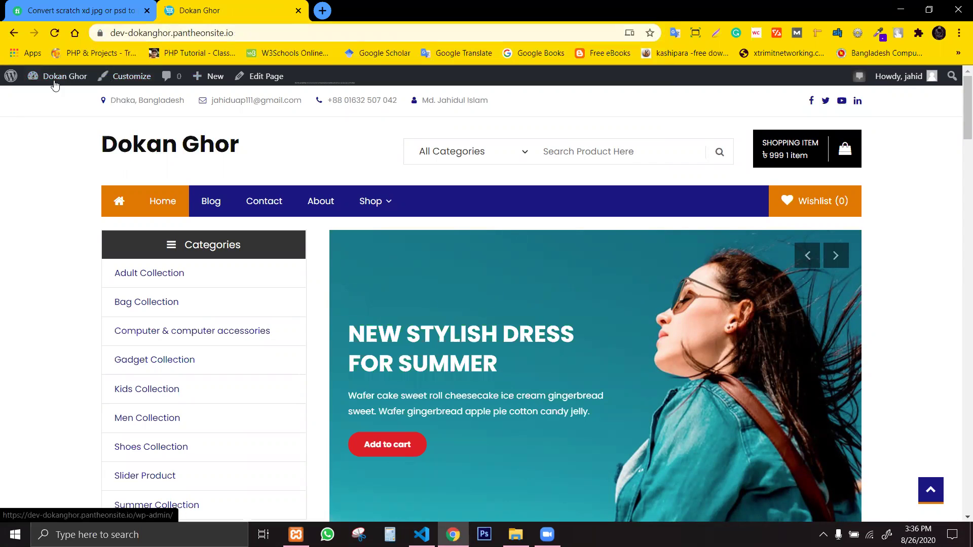
left_click(53, 99)
mouse_move(201, 76)
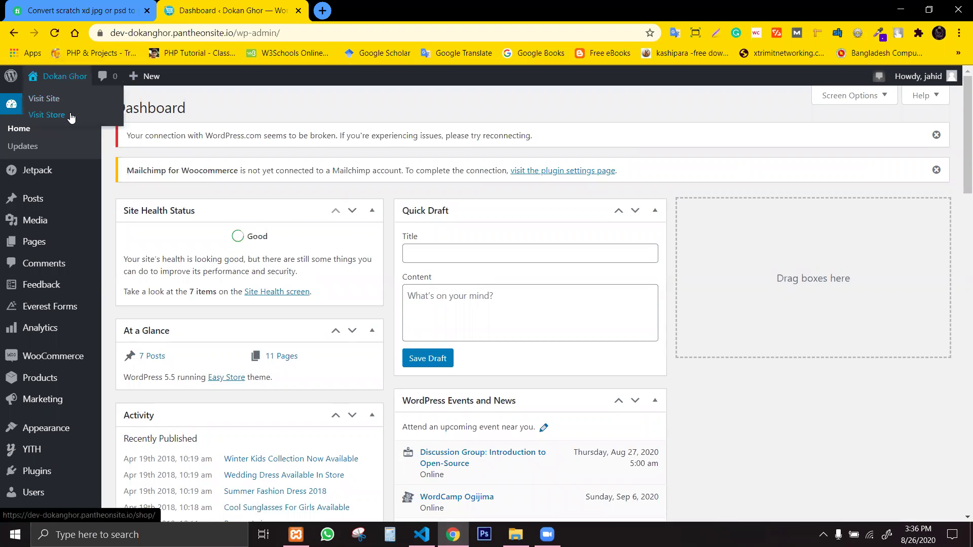
left_click(70, 116)
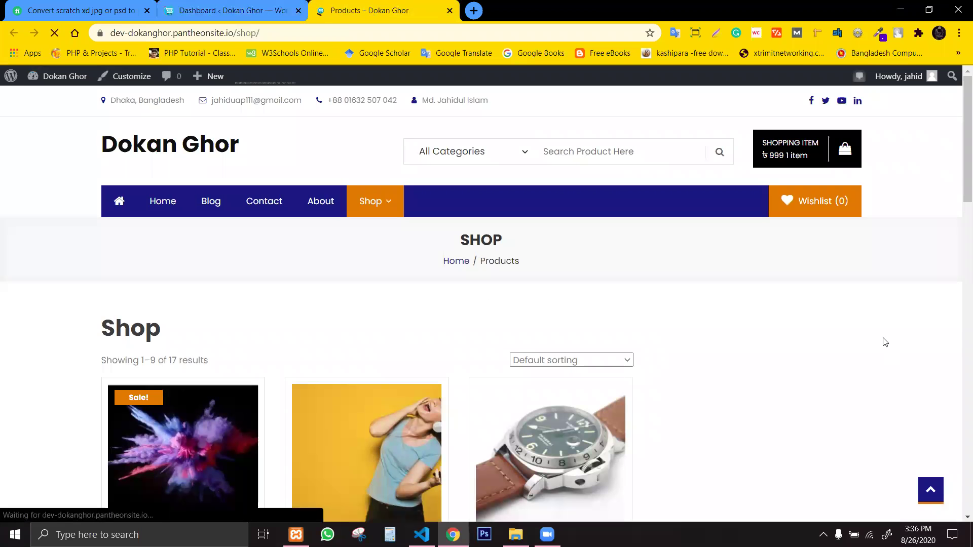
Go to the Shop page from the site menu and scroll through its product listing.
scroll(960, 165, "down", 1)
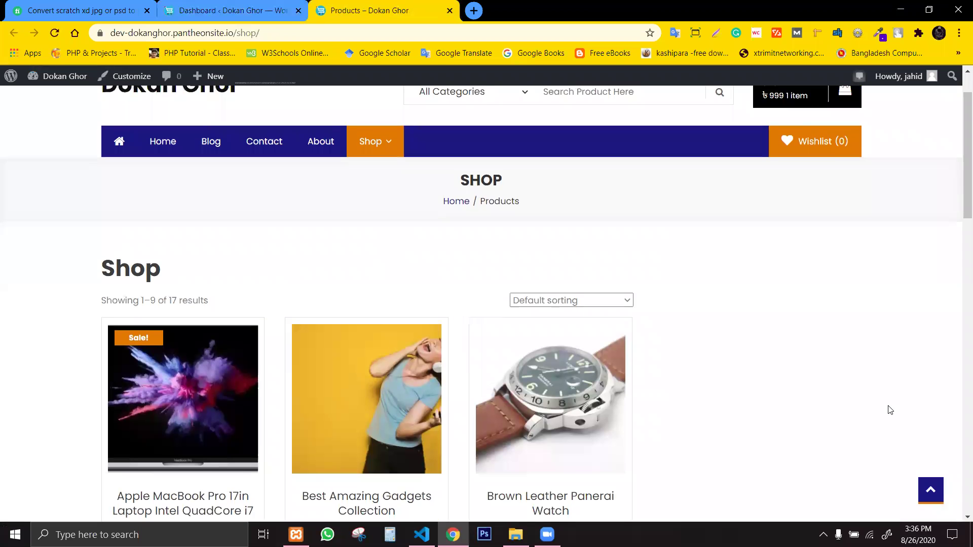
scroll(959, 125, "up", 1)
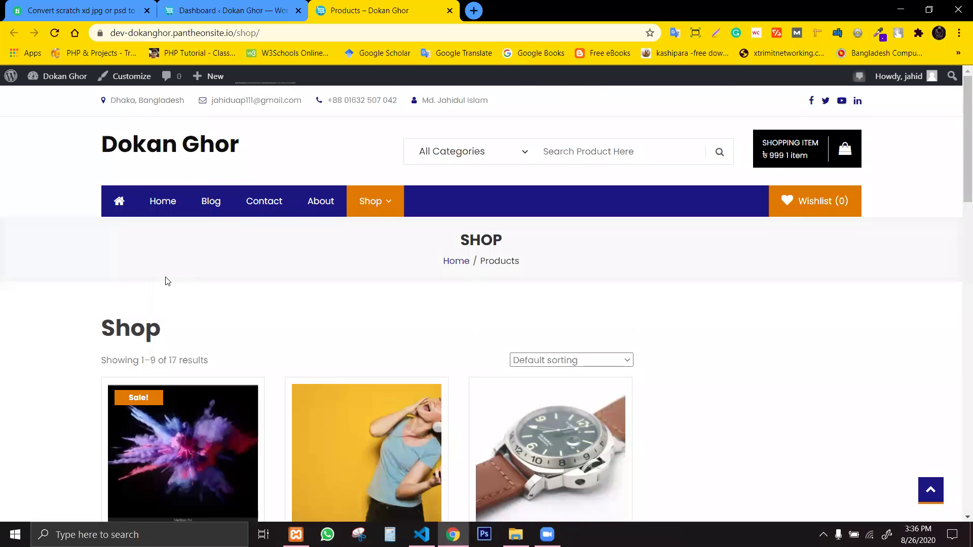
left_click(366, 211)
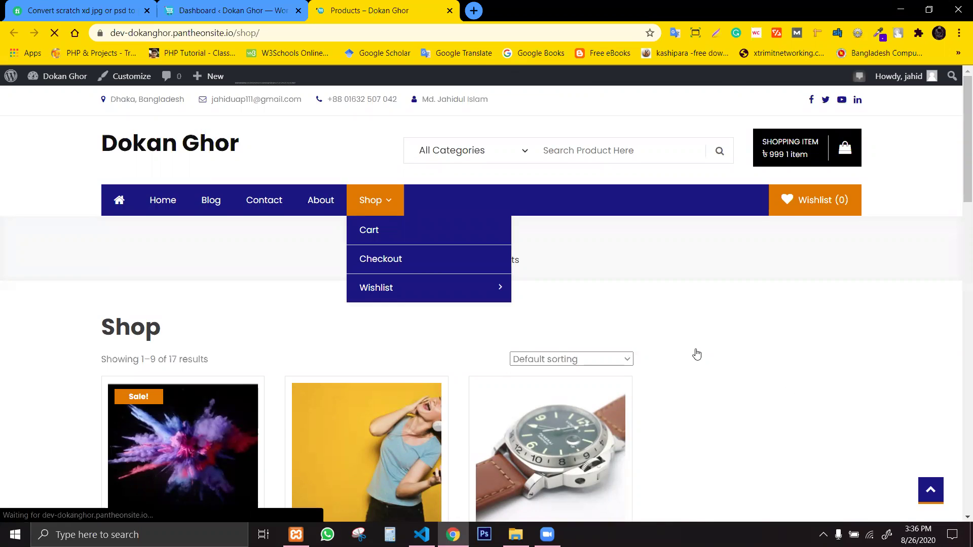
scroll(694, 351, "down", 2)
Translate the watch product's title and price, then return to the Dashboard tab.
triple_click(673, 316)
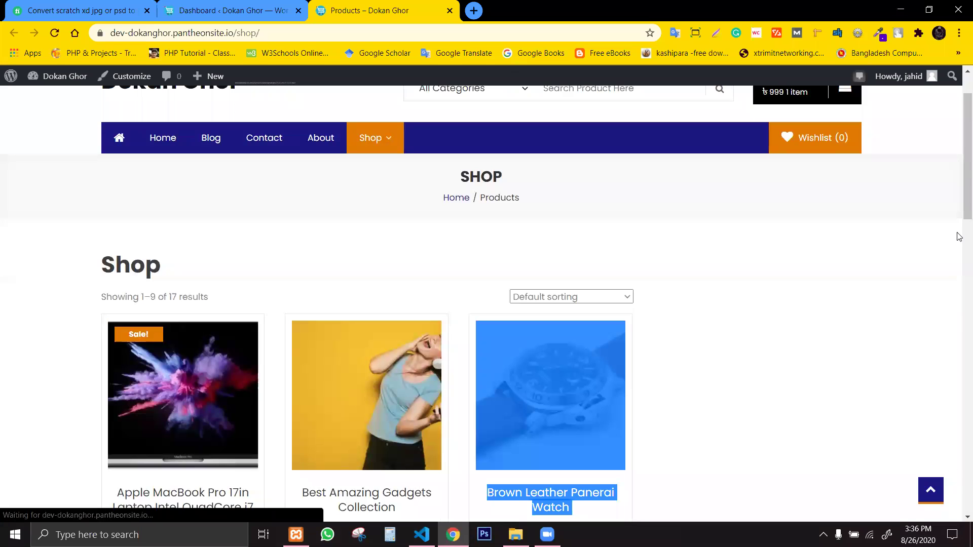
scroll(959, 207, "down", 2)
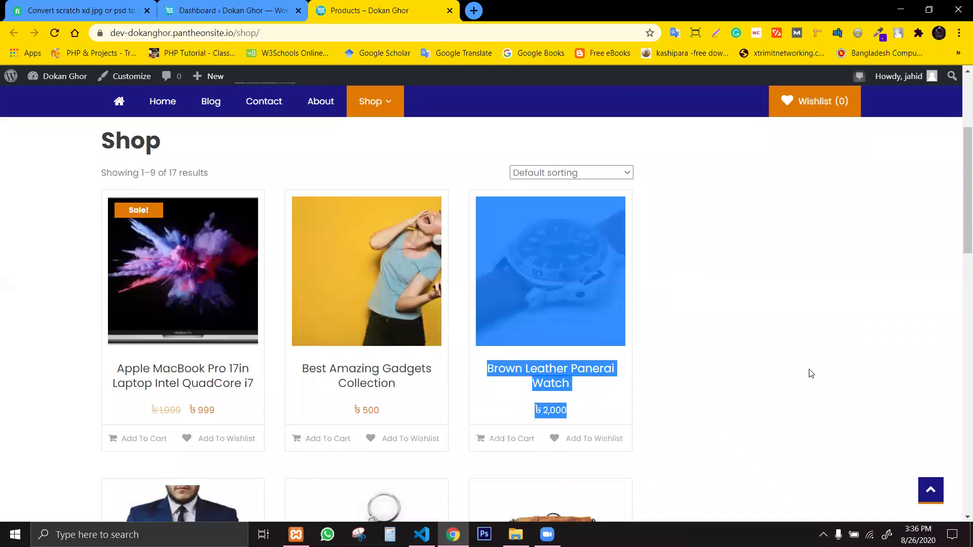
left_click_drag(813, 260, 716, 449)
left_click(719, 452)
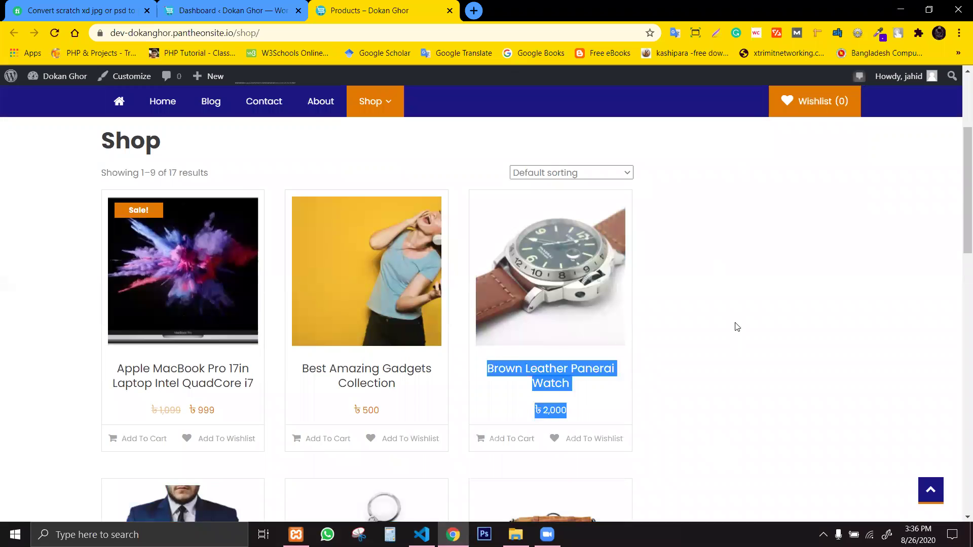
left_click(741, 211)
left_click_drag(912, 256, 734, 384)
left_click(904, 391)
left_click_drag(959, 130, 960, 71)
left_click(223, 10)
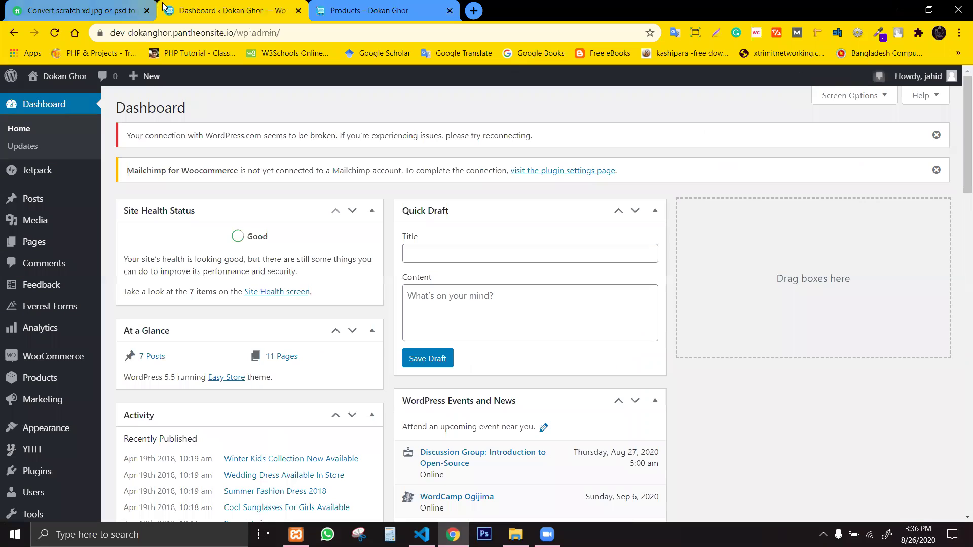
Open Appearance > Widgets in a new browser tab and switch to it.
mouse_move(93, 429)
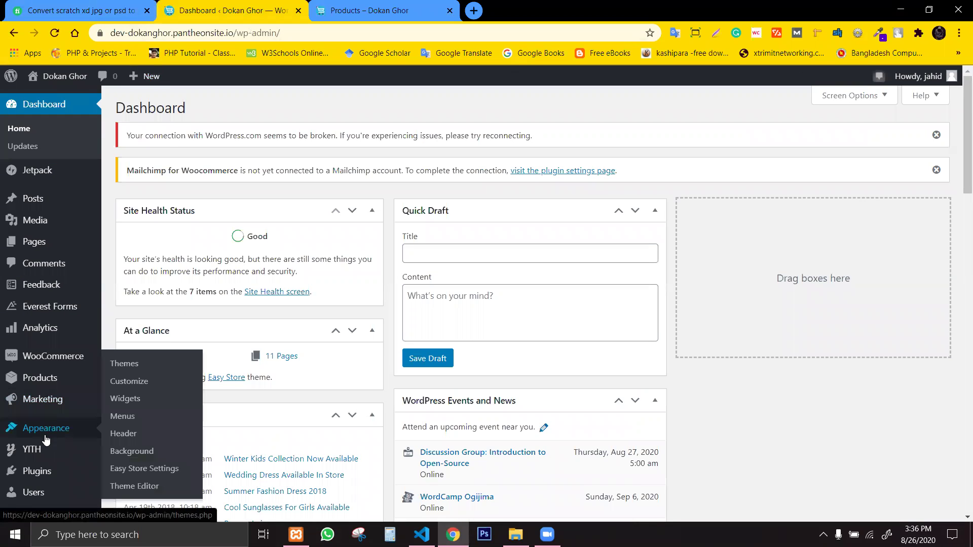
middle_click(127, 400)
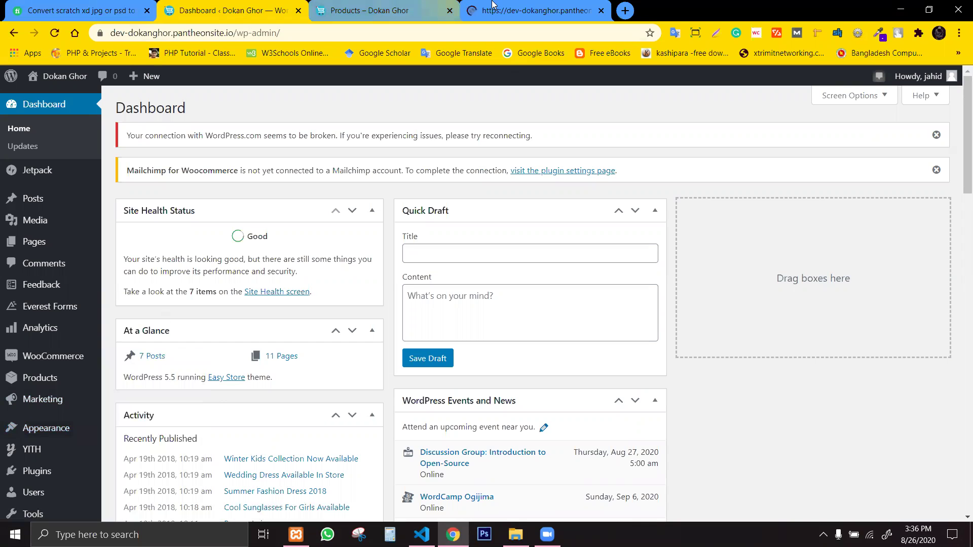
left_click(497, 6)
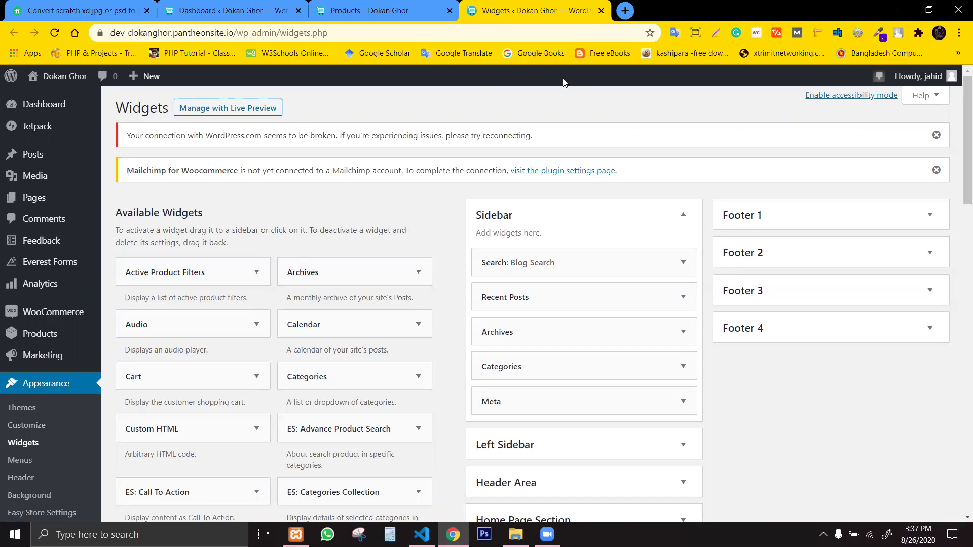
Collapse the Sidebar widget area and expand the Header Area to see all widget areas.
left_click(674, 228)
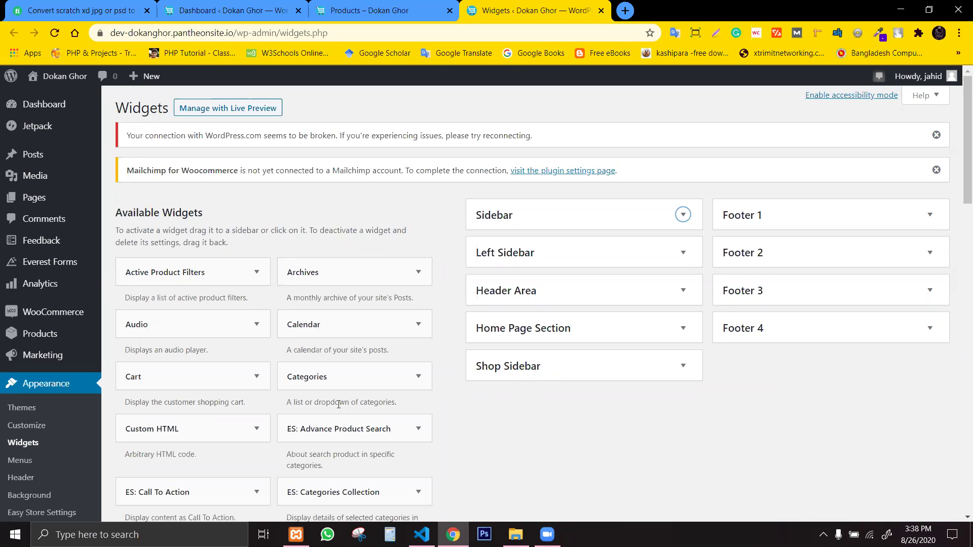
left_click(481, 422)
left_click(551, 300)
Collapse the Header Area and expand the Home Page Section widget area.
left_click(551, 300)
left_click(576, 336)
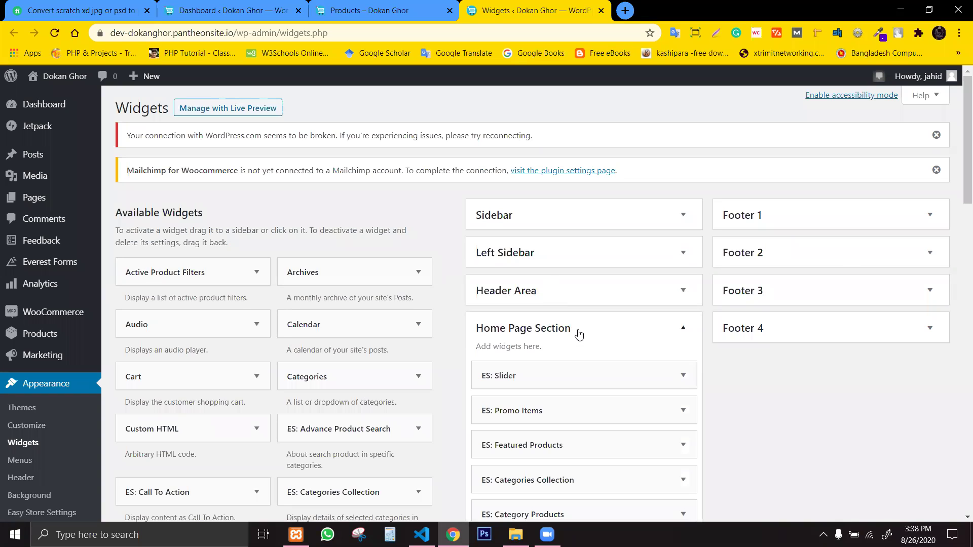
left_click(579, 335)
left_click(579, 334)
left_click_drag(960, 198, 960, 246)
left_click_drag(532, 212, 562, 212)
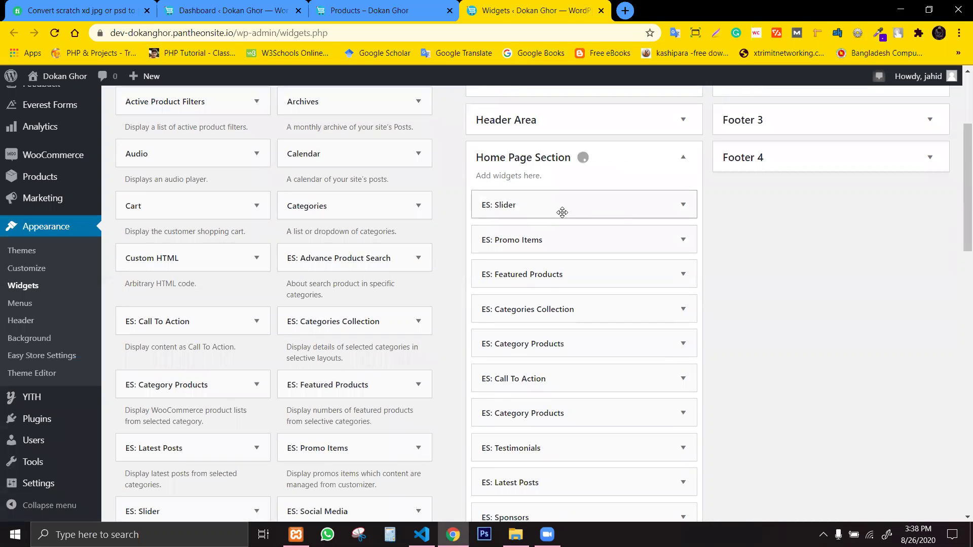
Inspect the ES: Slider and ES: Promo Items widget settings, then switch to the Shop tab.
left_click(677, 206)
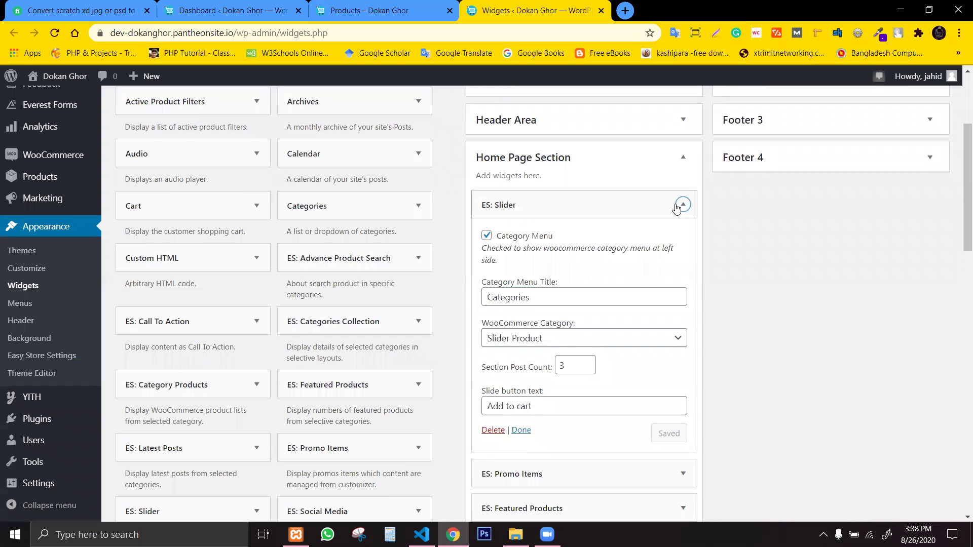
left_click(682, 205)
left_click(571, 250)
left_click(571, 249)
left_click(669, 241)
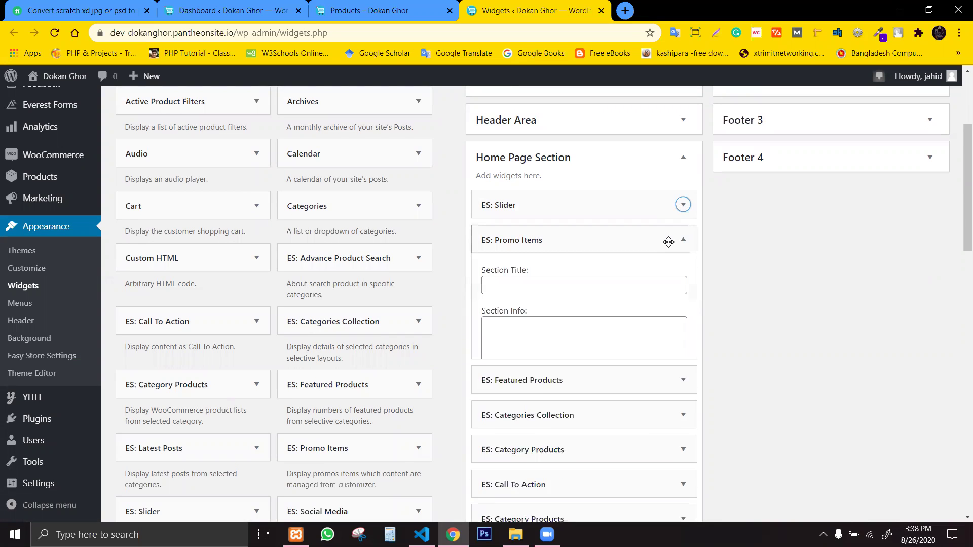
left_click(669, 241)
left_click(357, 11)
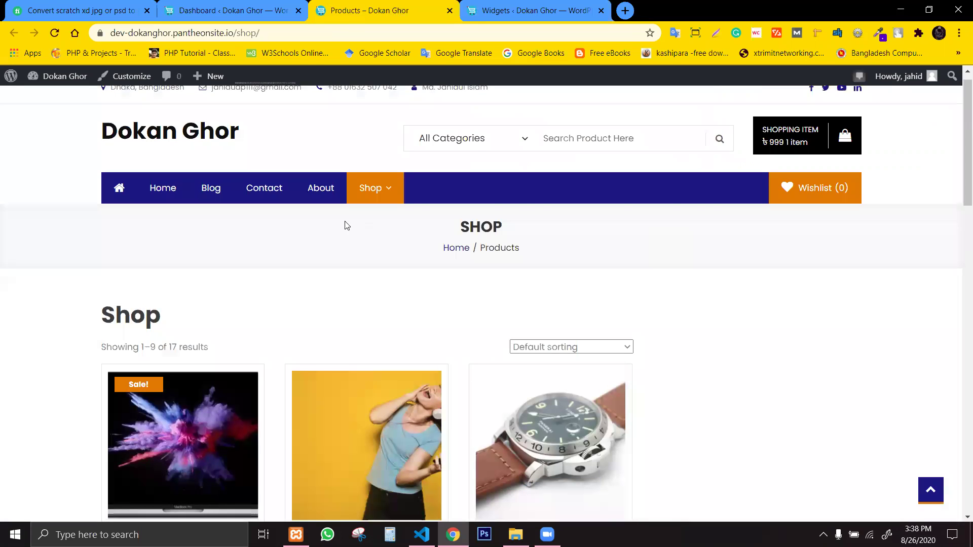
Open the store home page in a new tab placed last among the tabs.
key("ctrl+shift+Tab")
key("ctrl+Tab")
middle_click(133, 192)
left_click(539, 4)
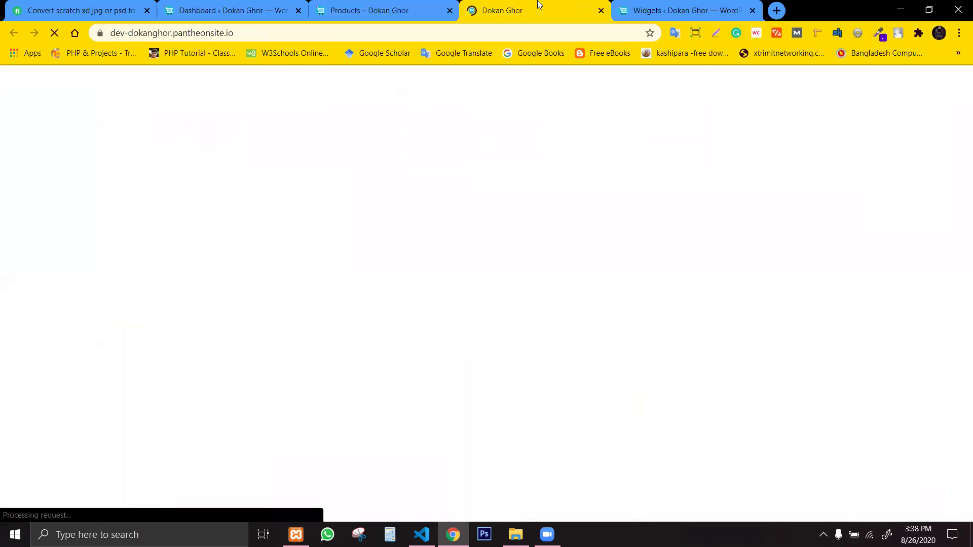
left_click_drag(539, 4, 701, 6)
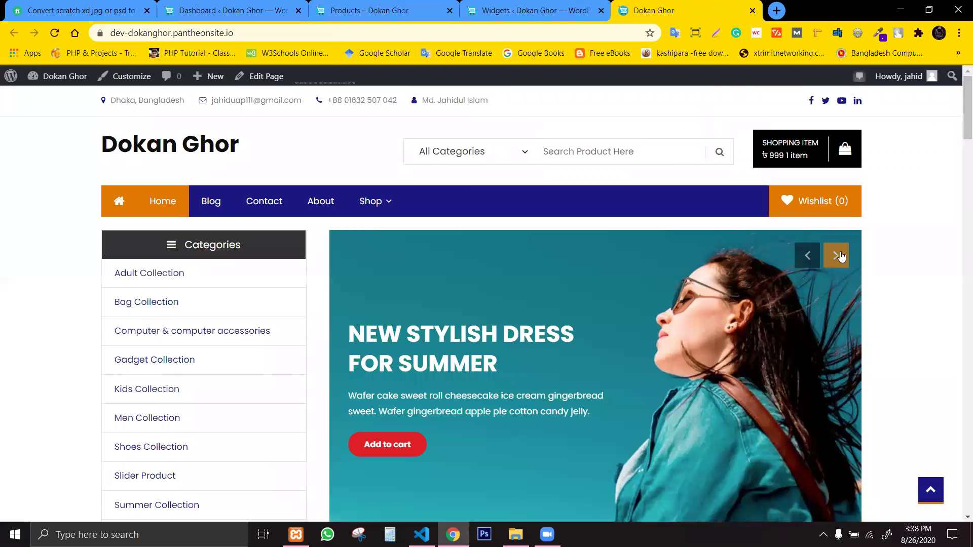
Cycle the home page banner slider through its slides, then return to the Widgets tab.
left_click(835, 255)
left_click(836, 255)
left_click(836, 255)
left_click_drag(959, 129, 959, 176)
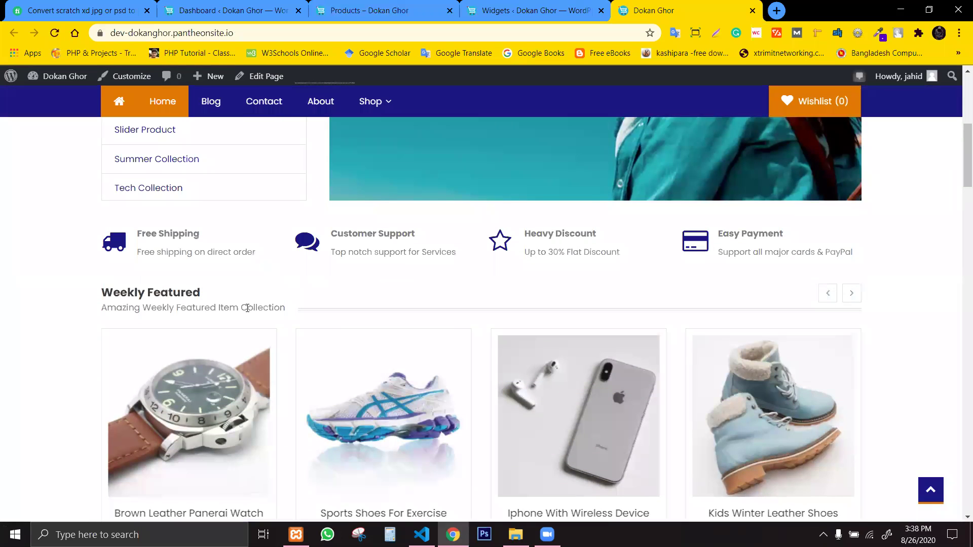
left_click(476, 9)
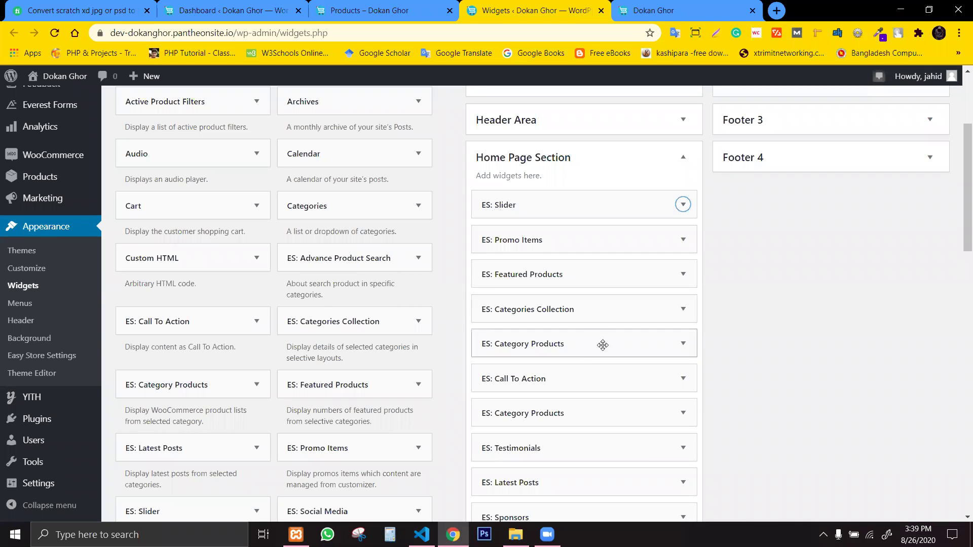
Delete the ES: Slider widget from Home Page Section and switch to the home page tab.
left_click_drag(959, 186, 960, 227)
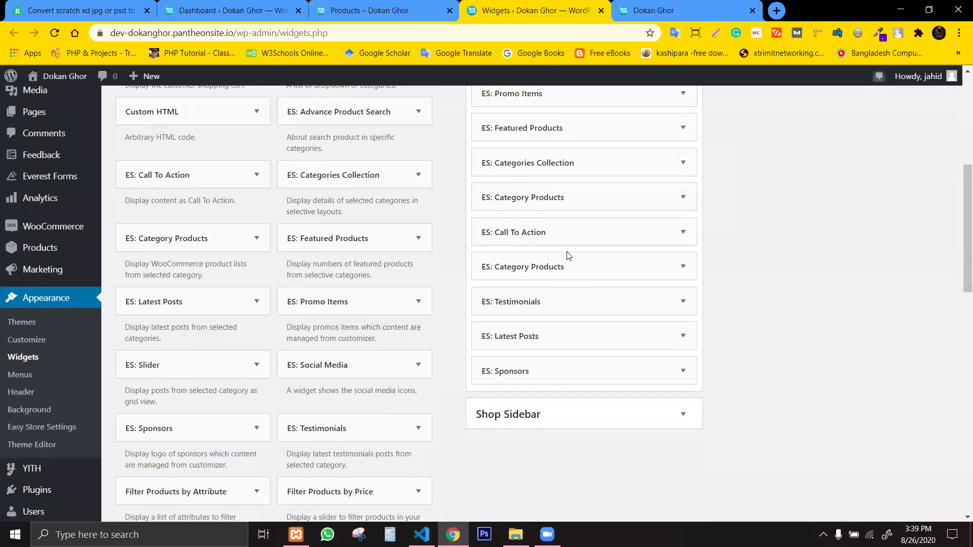
scroll(569, 254, "up", 3)
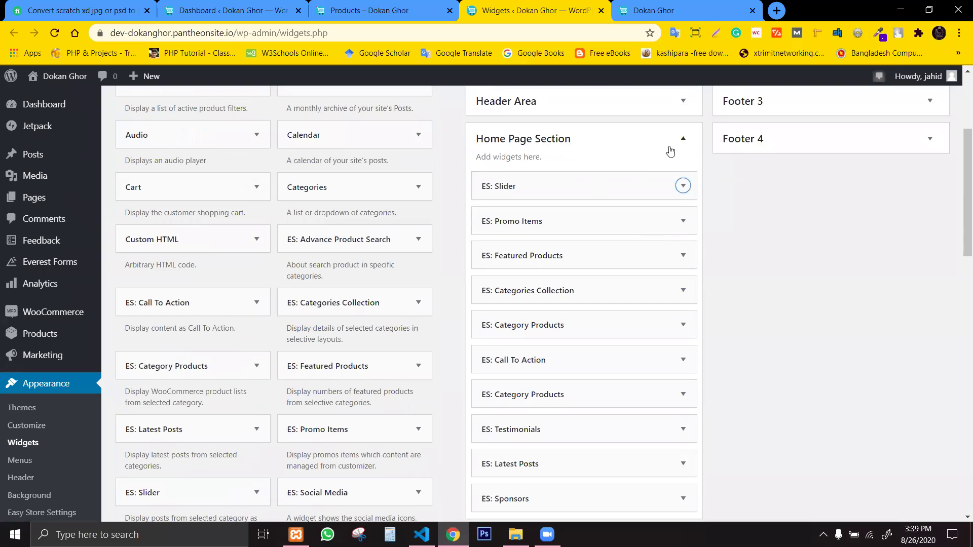
left_click(683, 148)
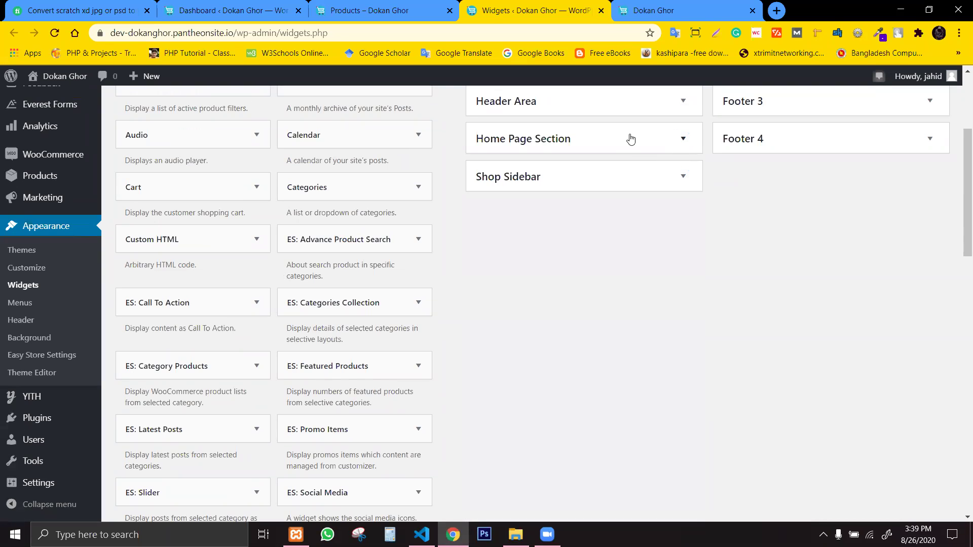
left_click(630, 137)
left_click(661, 177)
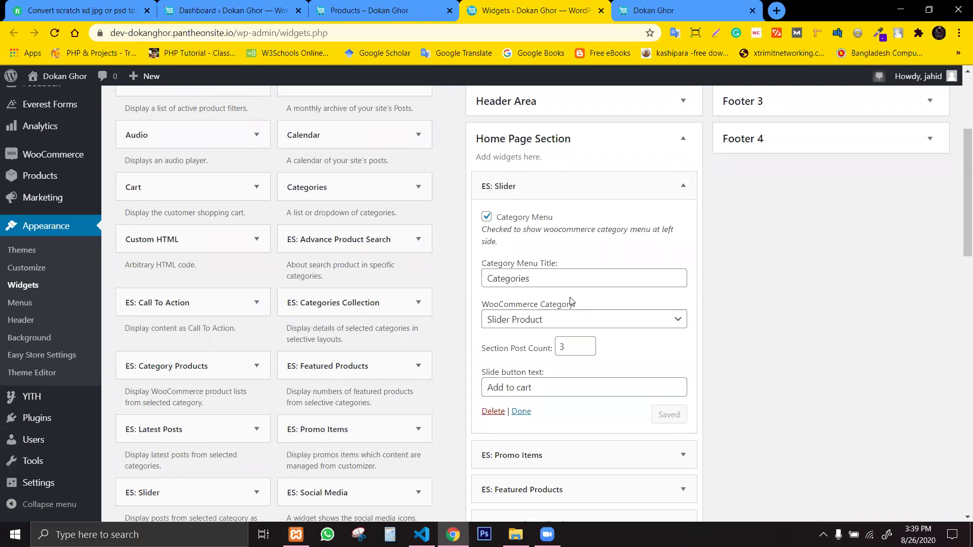
left_click(503, 413)
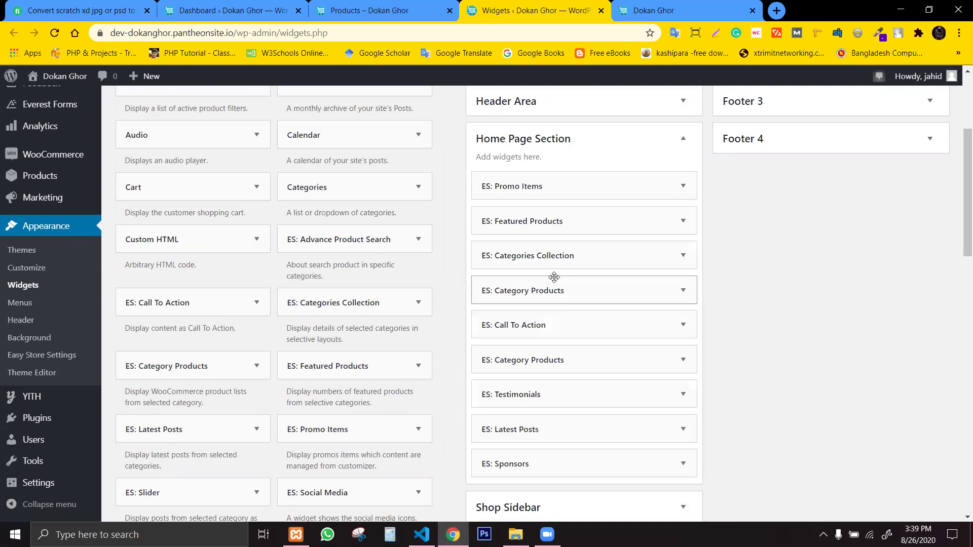
left_click(634, 4)
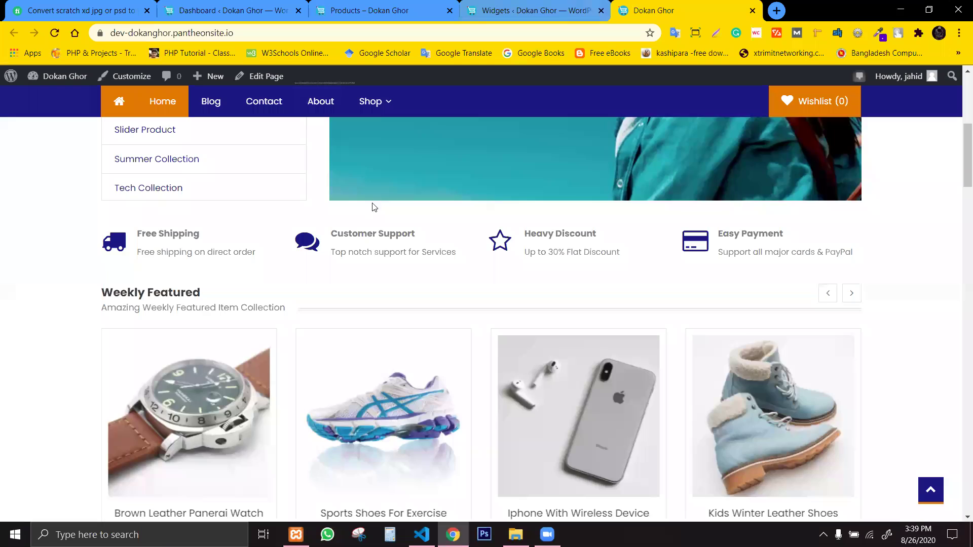
Reload the Dokan Ghor home page with F5 to confirm the banner slider no longer appears.
left_click(547, 10)
left_click(356, 11)
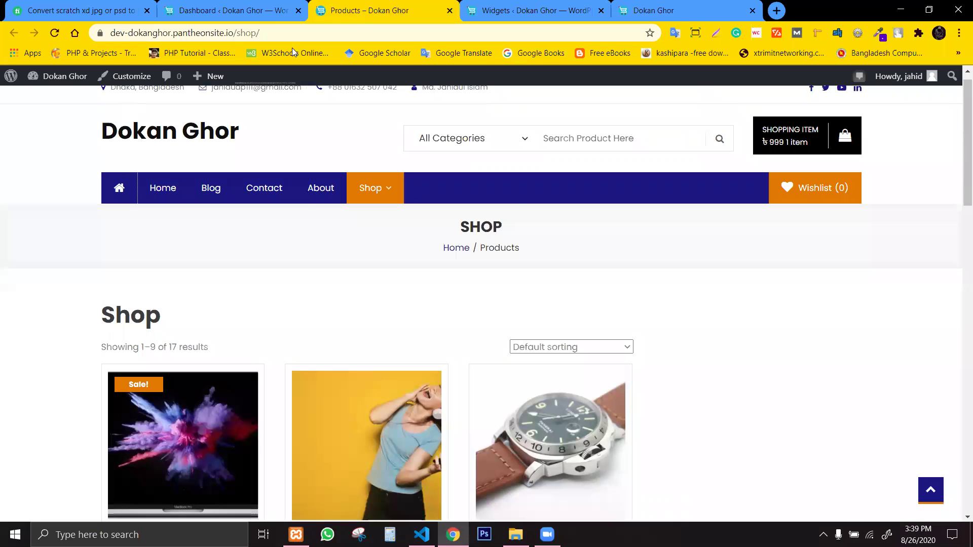
left_click(538, 11)
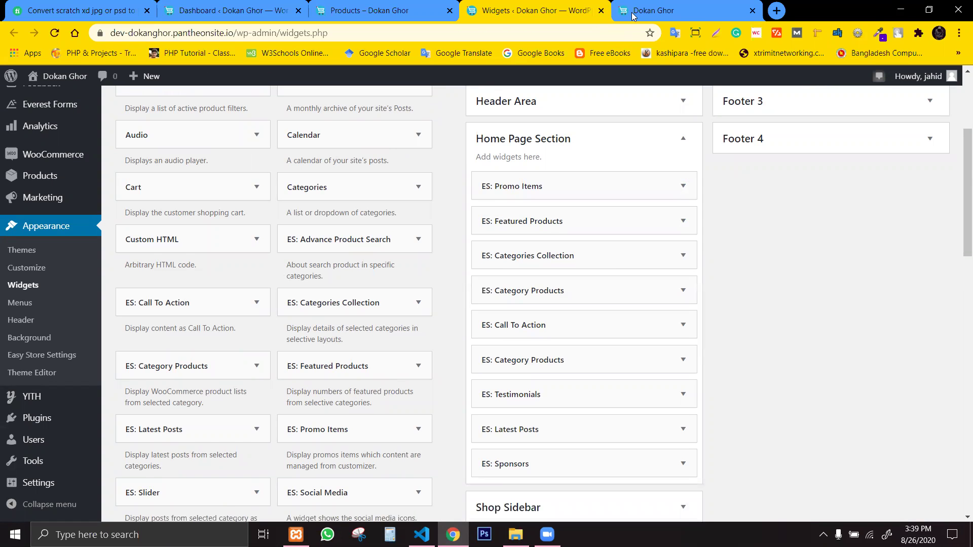
left_click(633, 17)
key("F5")
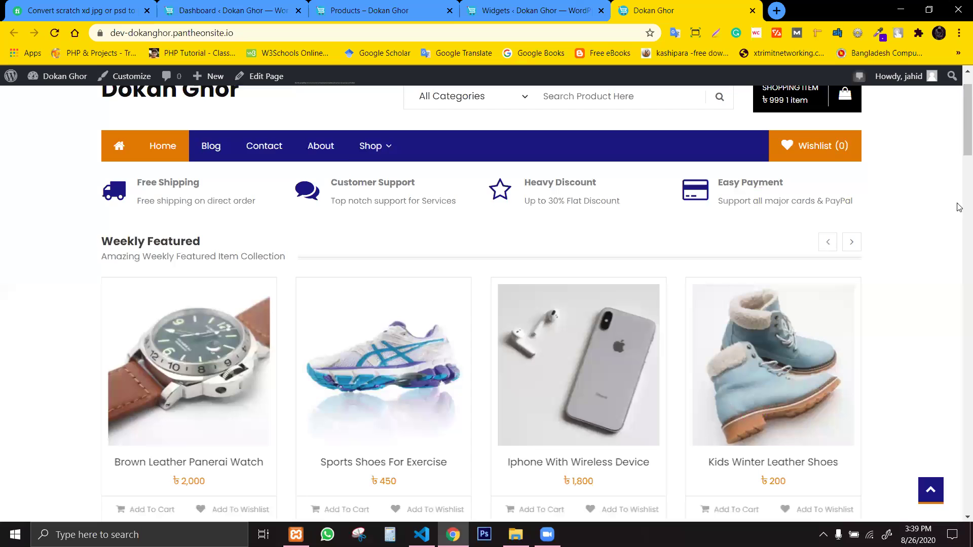
left_click_drag(959, 142, 959, 77)
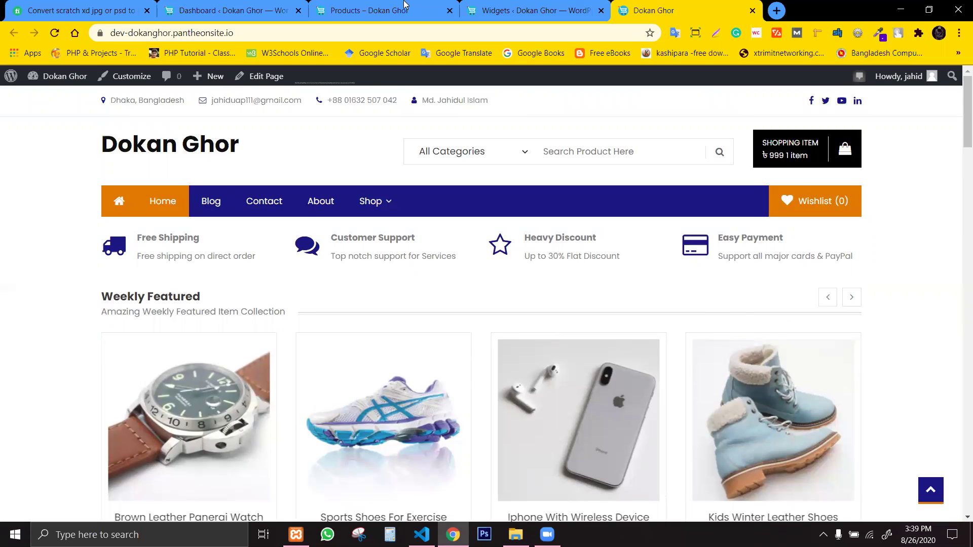
left_click(590, 19)
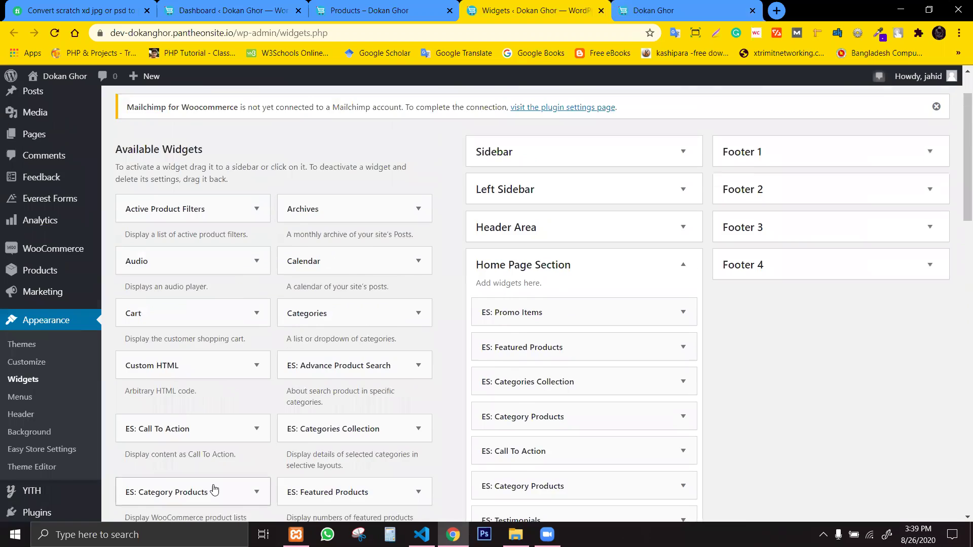
Re-add ES: Slider atop Home Page Section with its Category Menu Title unchanged, then expand Shop Sidebar.
left_click_drag(425, 403, 527, 183)
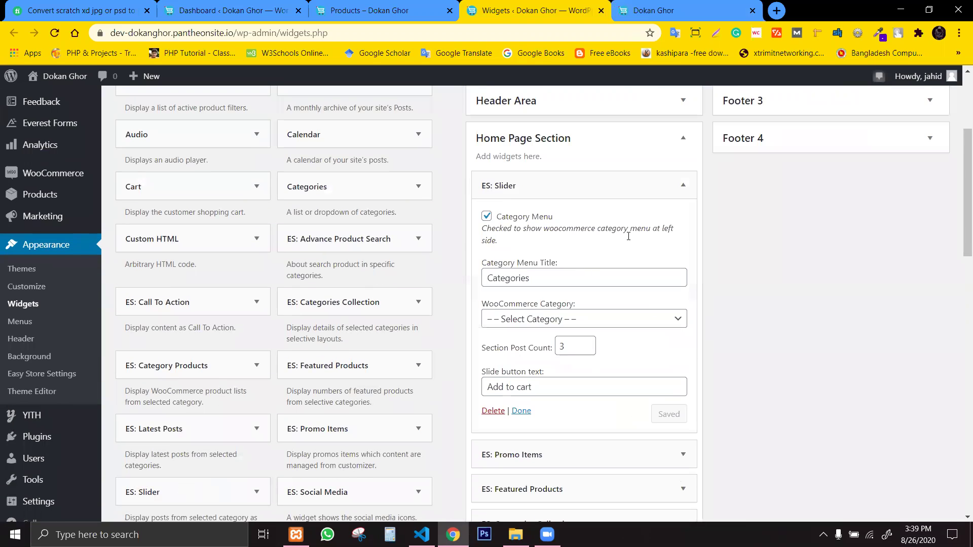
left_click(608, 282)
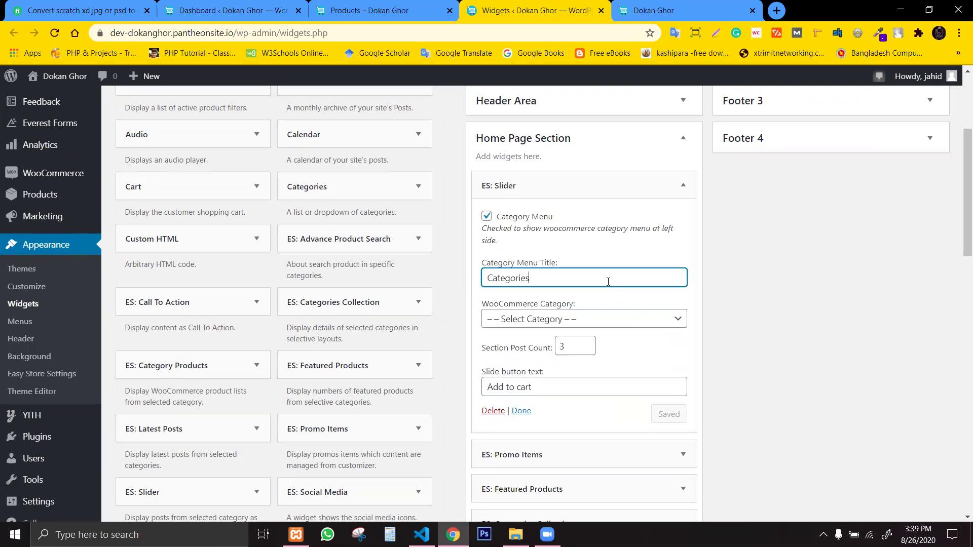
left_click(789, 324)
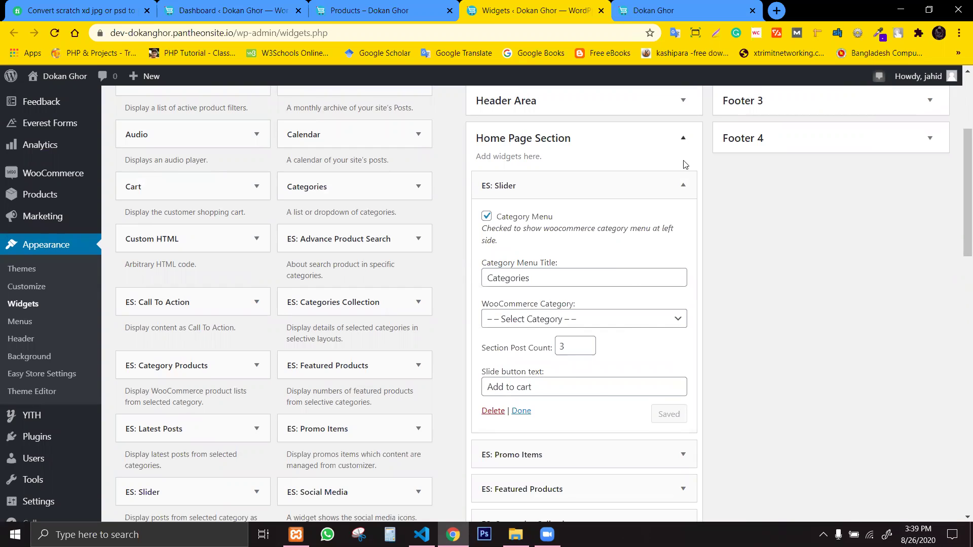
left_click(682, 186)
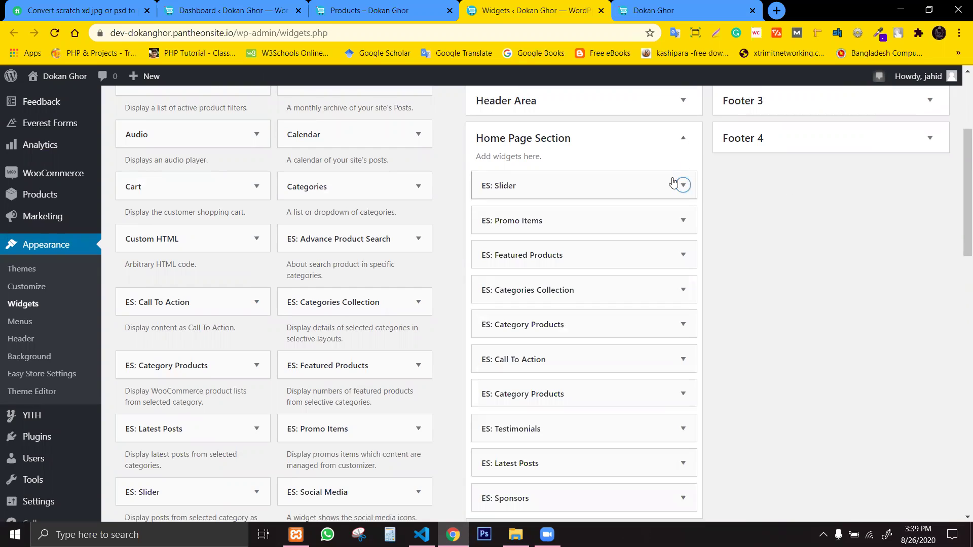
left_click(682, 143)
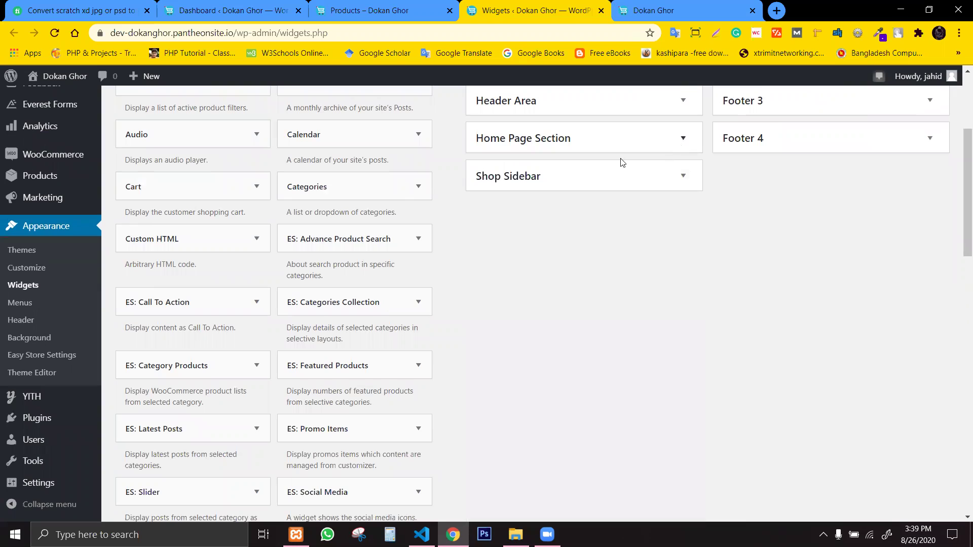
left_click(660, 181)
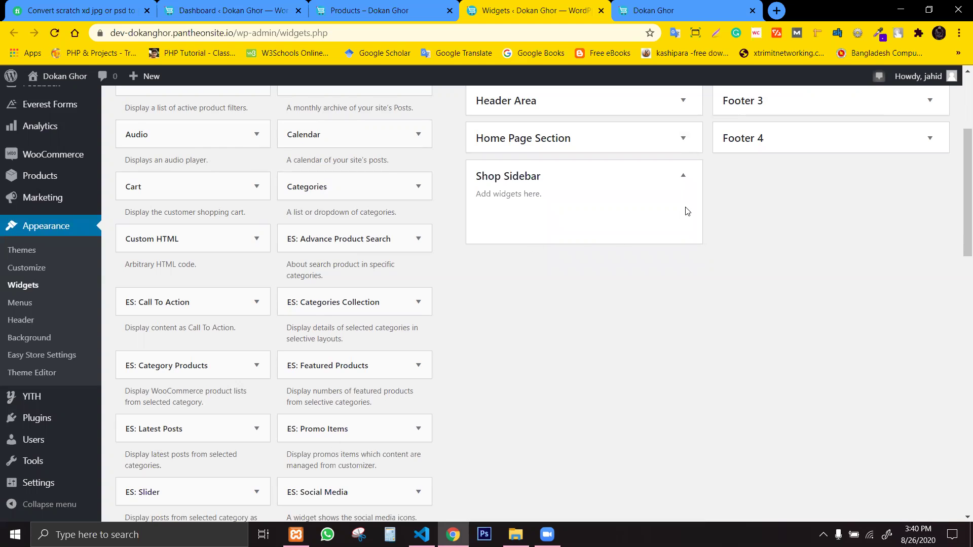
Drag the Product Search widget from Available Widgets into Shop Sidebar, leaving its title empty.
scroll(364, 443, "down", 2)
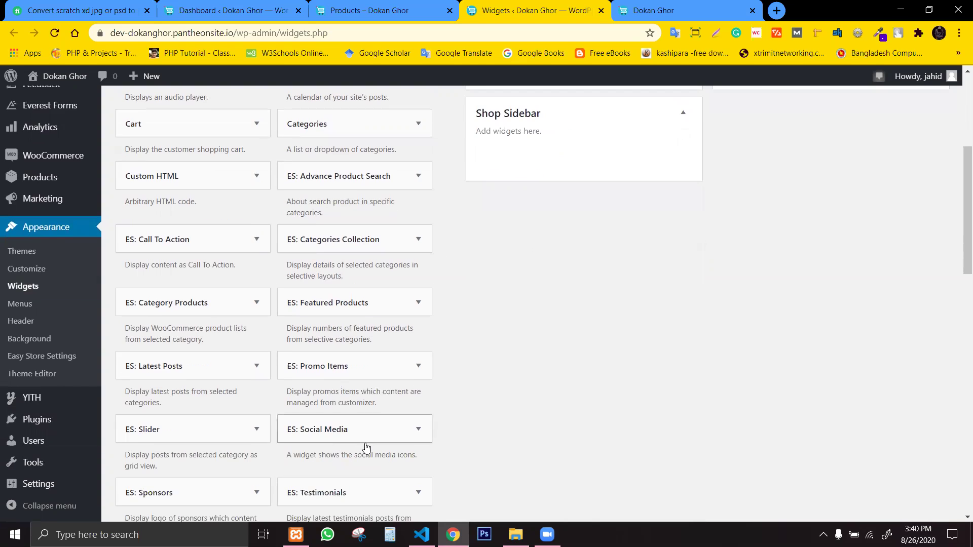
scroll(959, 279, "down", 5)
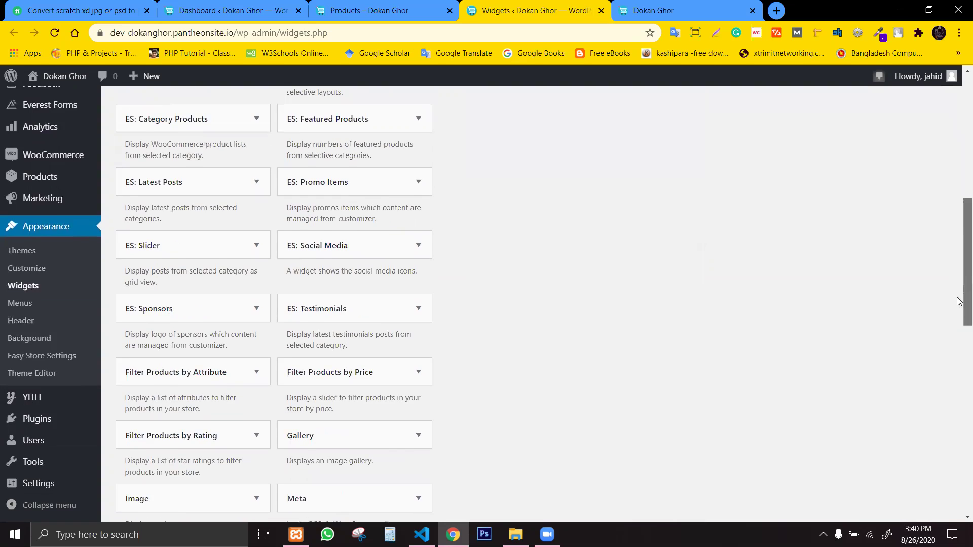
scroll(959, 340, "down", 2)
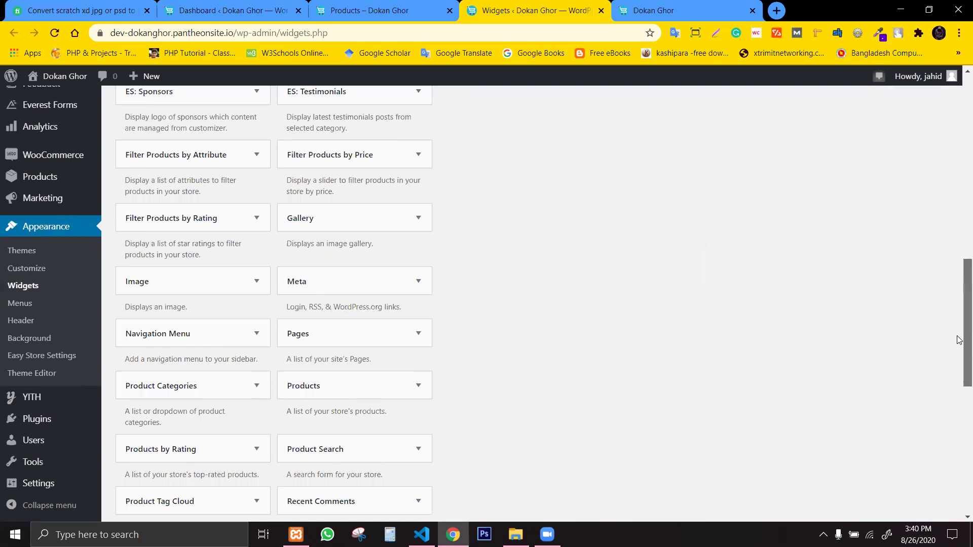
left_click_drag(959, 340, 959, 367)
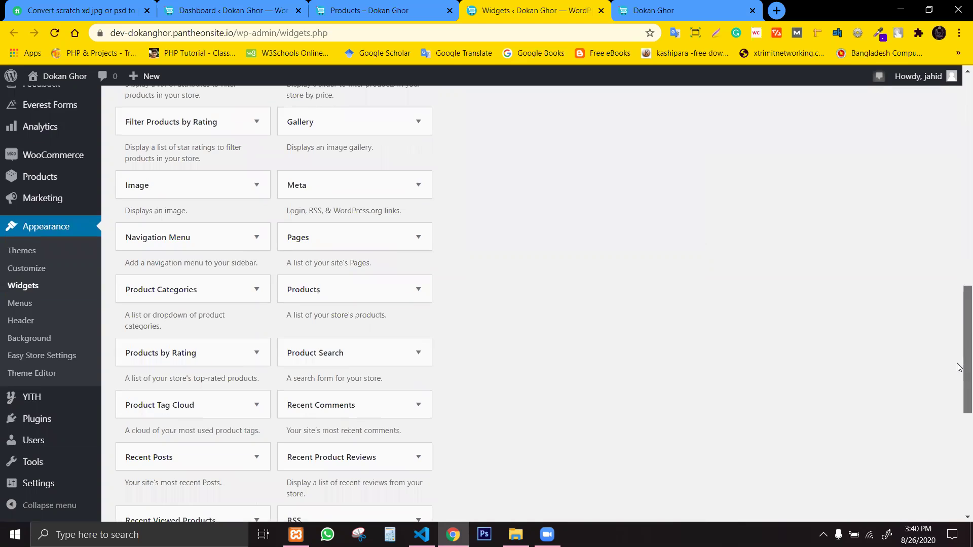
left_click(333, 362)
left_click(359, 343)
left_click_drag(342, 355, 534, 234)
scroll(606, 306, "up", 4)
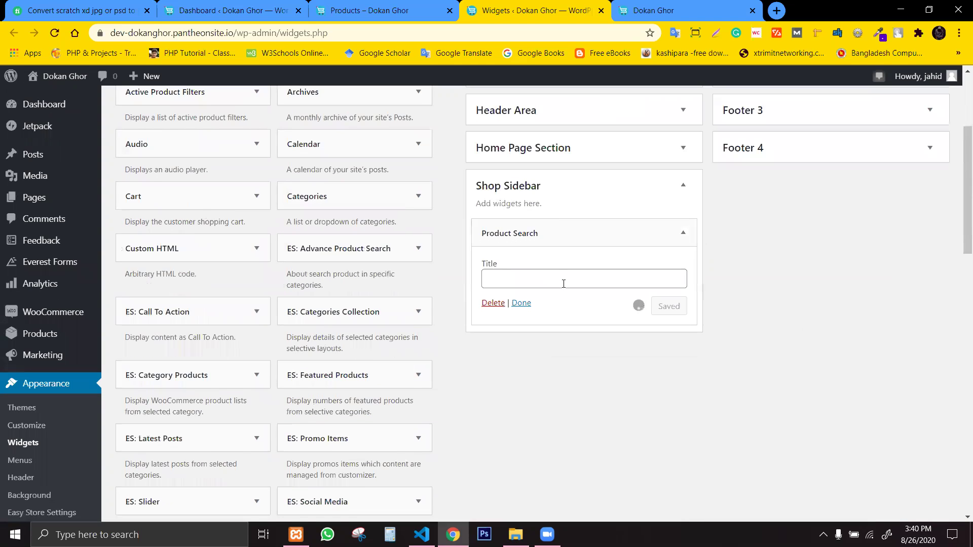
left_click(521, 302)
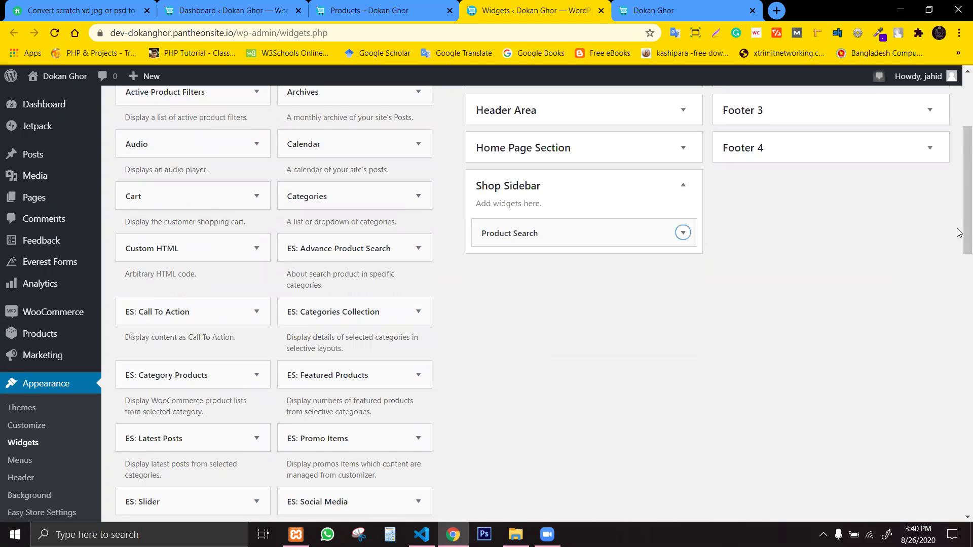
Add the Product Categories widget to Shop Sidebar via its sidebar placement options.
left_click_drag(957, 224, 959, 248)
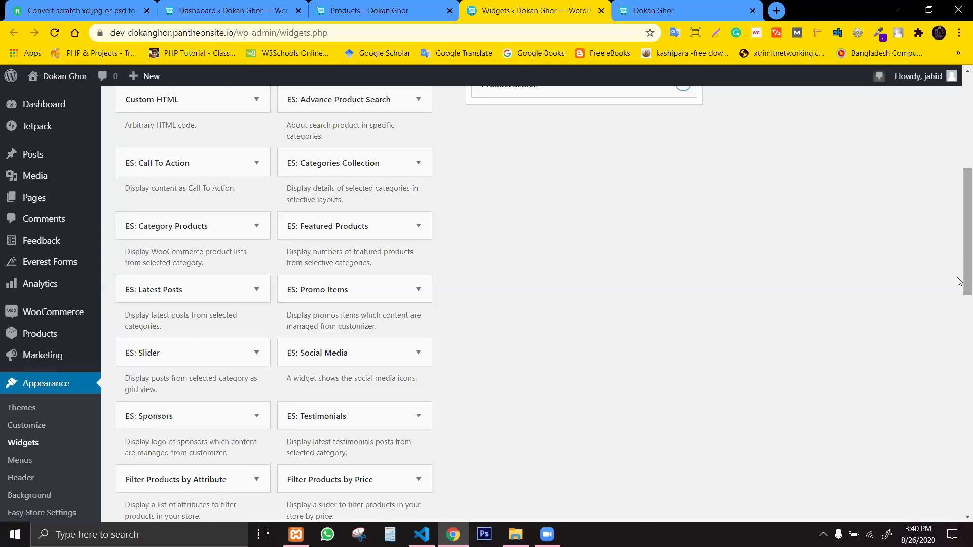
scroll(960, 281, "down", 4)
scroll(959, 307, "down", 1)
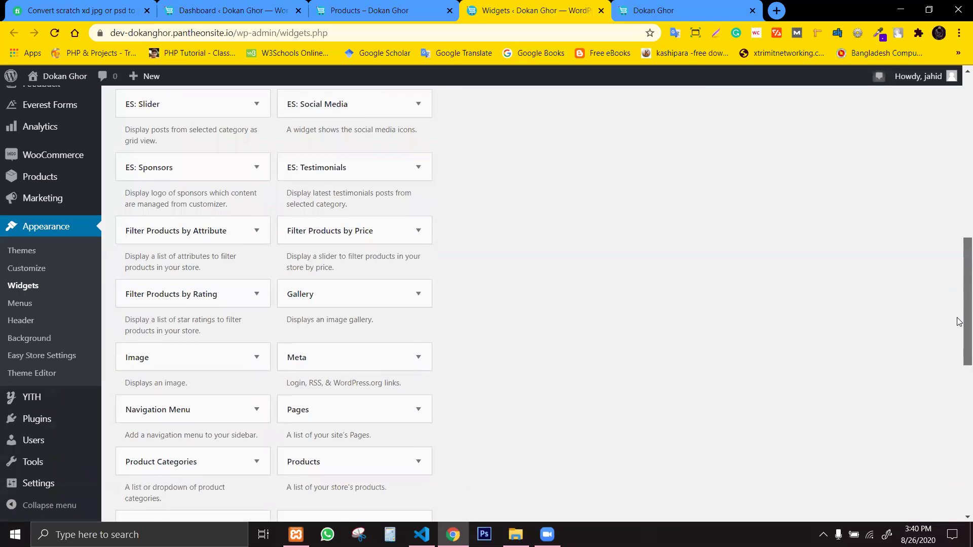
left_click(219, 453)
scroll(181, 456, "up", 1)
scroll(202, 452, "down", 4)
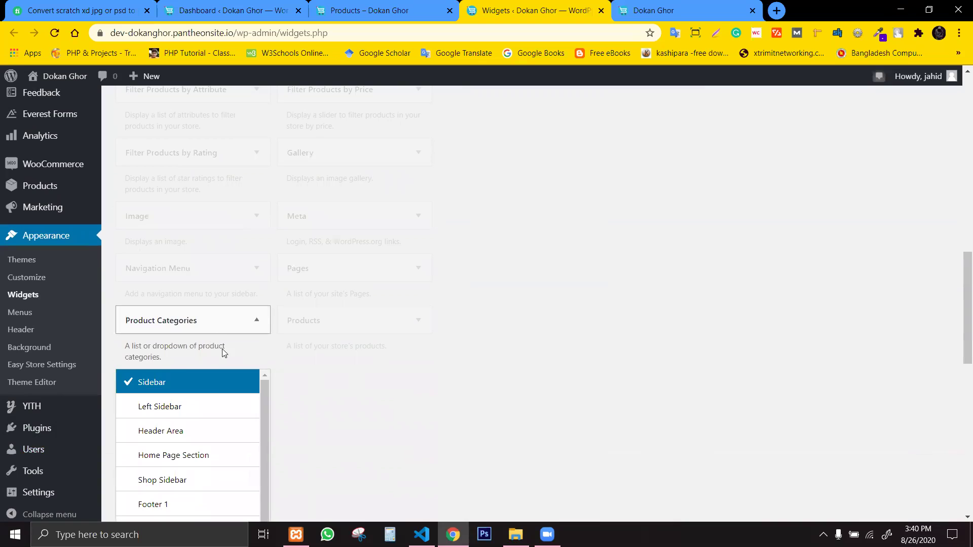
left_click(166, 484)
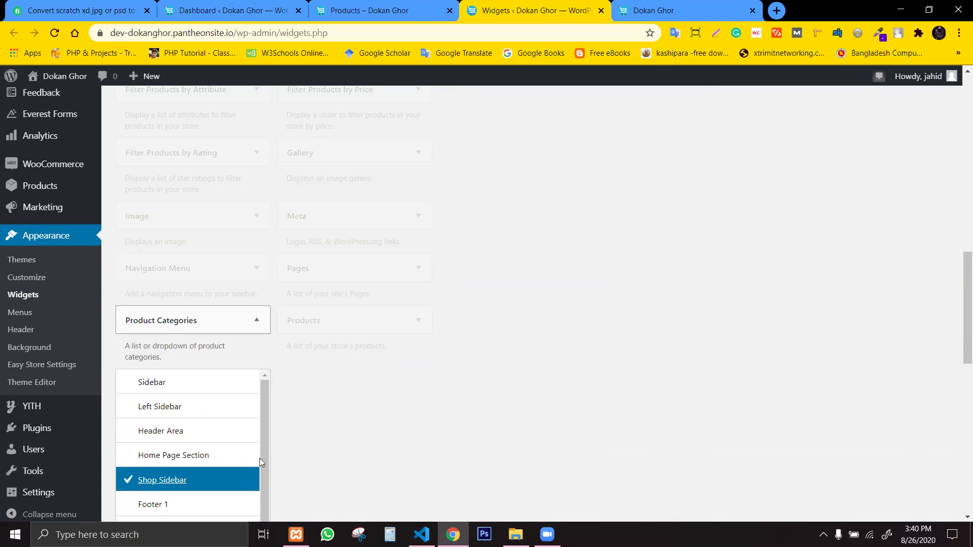
scroll(259, 459, "down", 1)
scroll(617, 454, "up", 1)
scroll(795, 411, "down", 3)
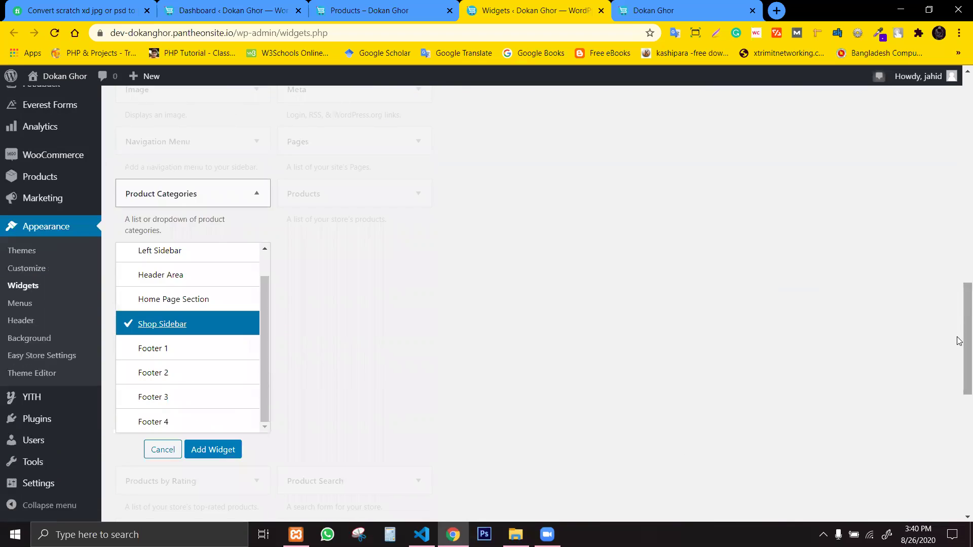
scroll(608, 325, "down", 4)
left_click(233, 257)
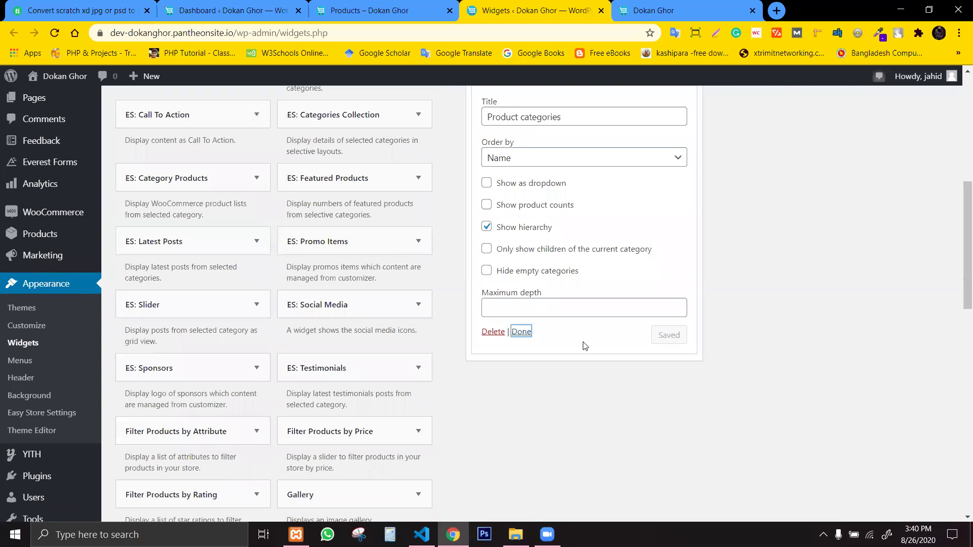
Turn on Show product counts, save the widget, and reload the Shop page to check it.
left_click(519, 207)
left_click(663, 337)
left_click_drag(380, 9, 636, 6)
left_click(56, 36)
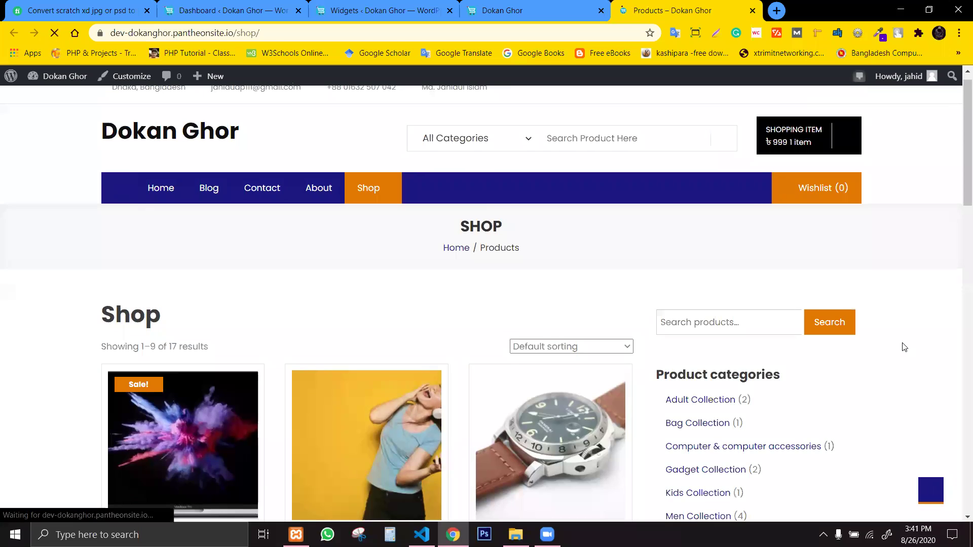
Review the new product category list in the shop page sidebar.
scroll(880, 343, "down", 1)
left_click(717, 266)
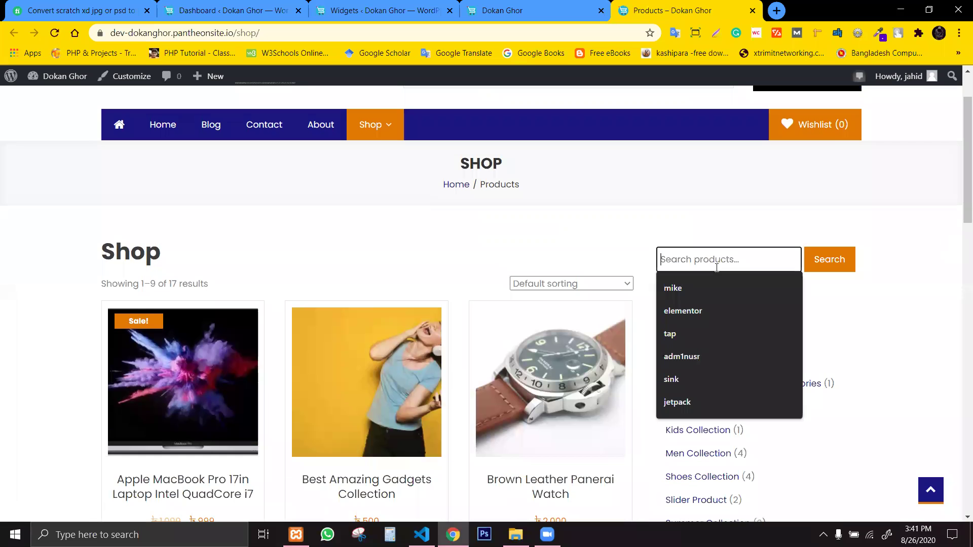
left_click(874, 323)
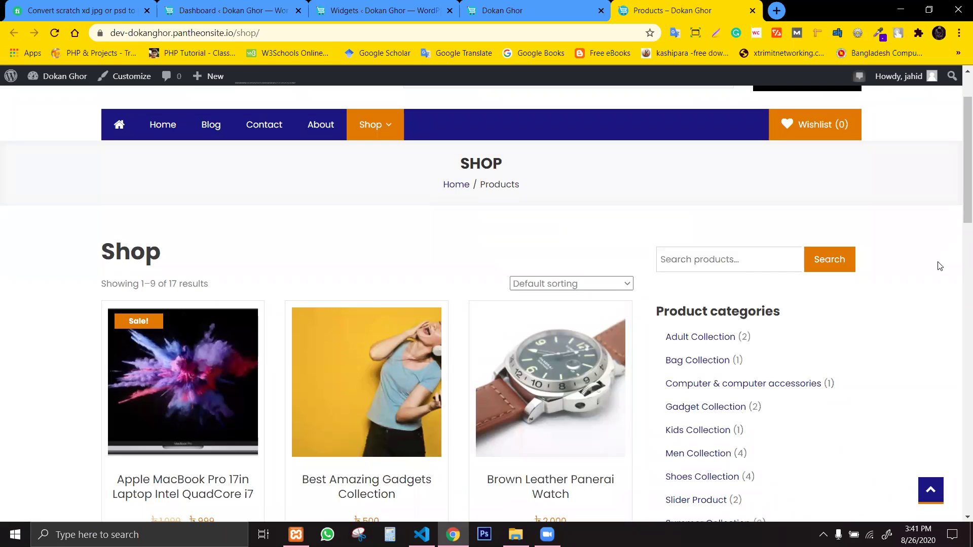
scroll(960, 132, "down", 4)
scroll(959, 172, "up", 3)
scroll(959, 171, "down", 3)
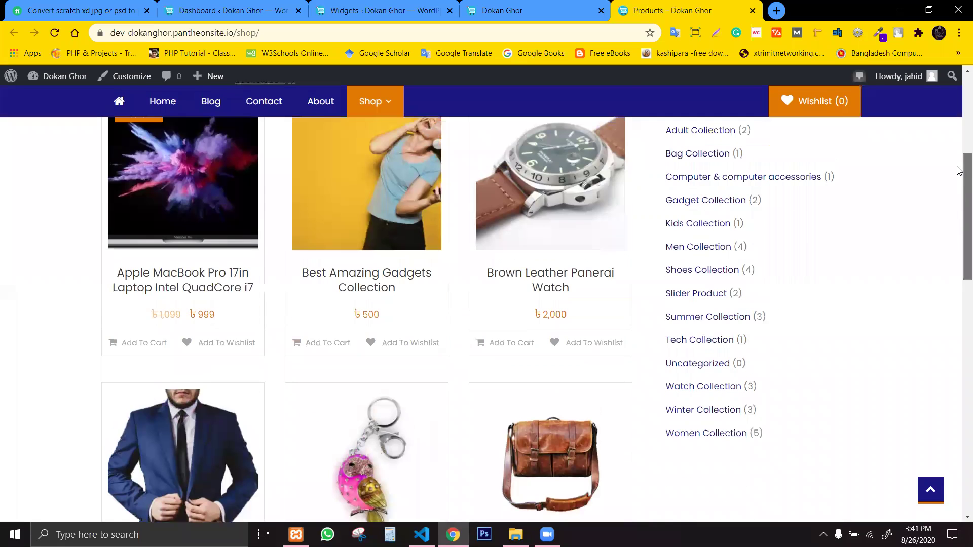
scroll(960, 165, "up", 5)
Enable Show as dropdown on the Product categories widget and save it.
left_click(511, 7)
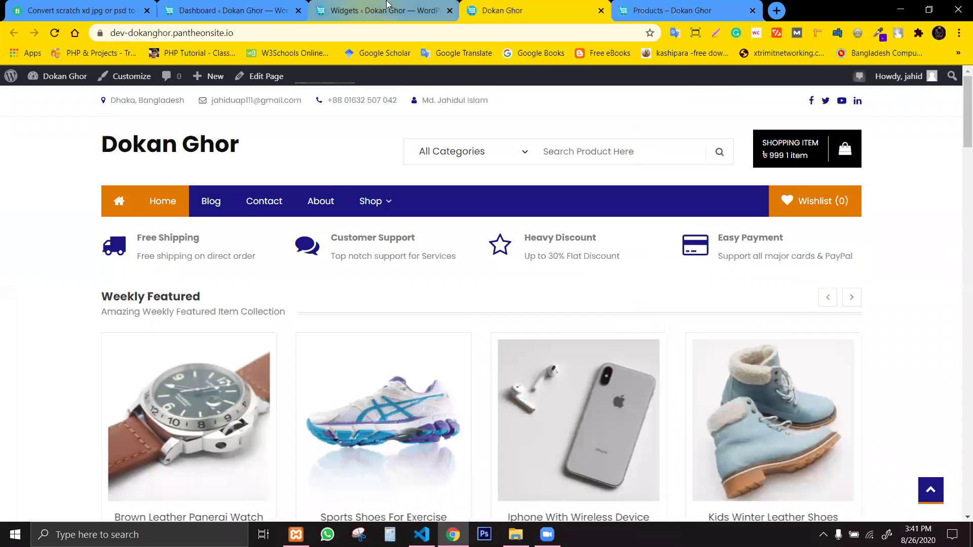
left_click(359, 14)
left_click(496, 183)
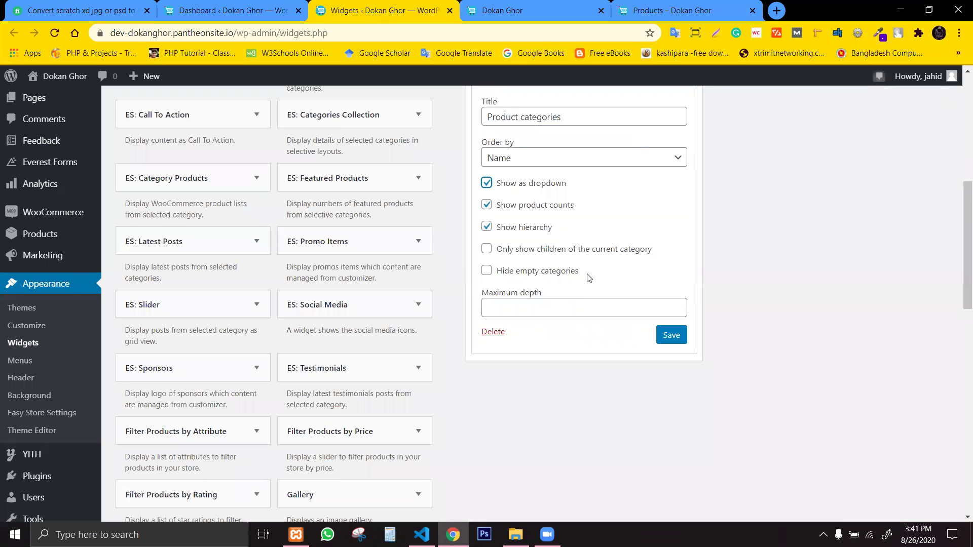
left_click(658, 336)
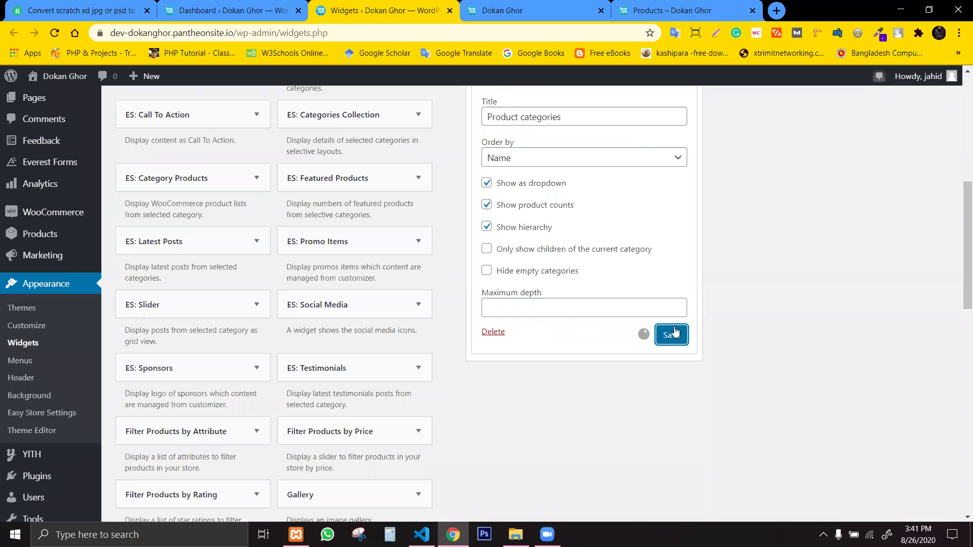
left_click(632, 7)
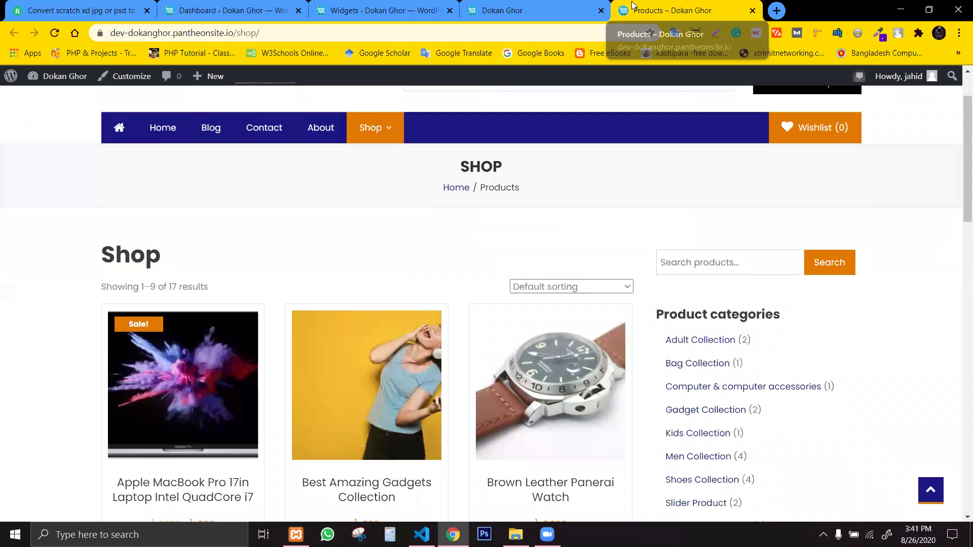
Reload the shop and filter to Computer & computer accessories using the sidebar category dropdown.
left_click(54, 32)
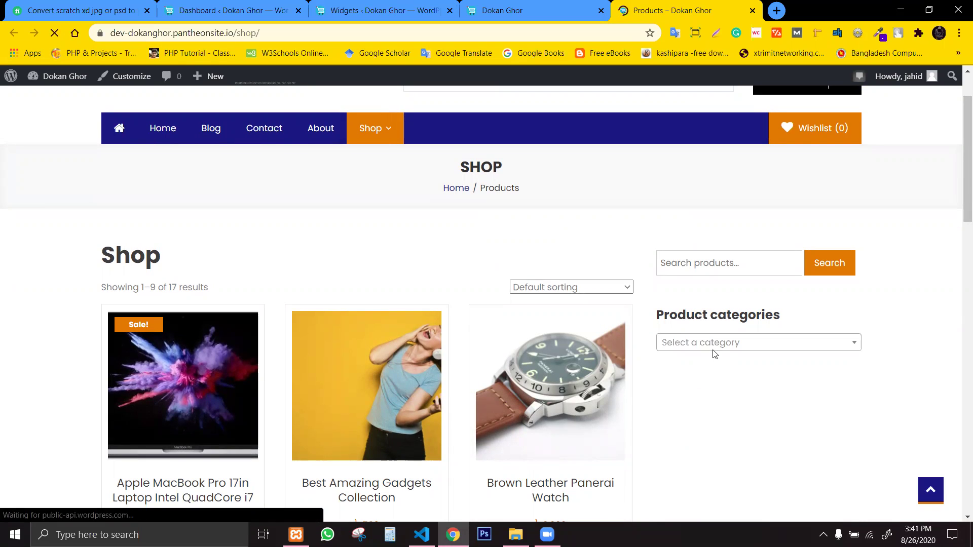
left_click(706, 343)
left_click(673, 433)
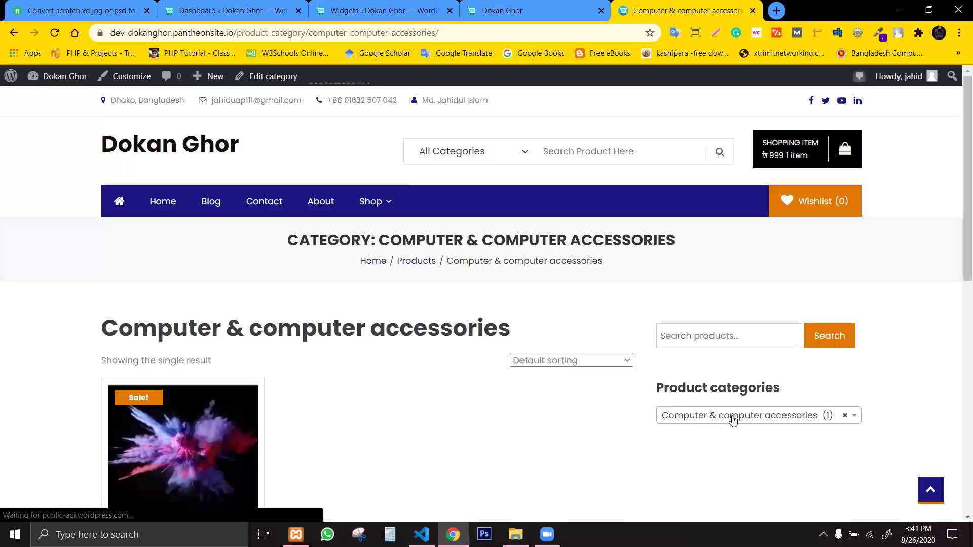
Filter the products to Shoes Collection using the category dropdown.
left_click(733, 419)
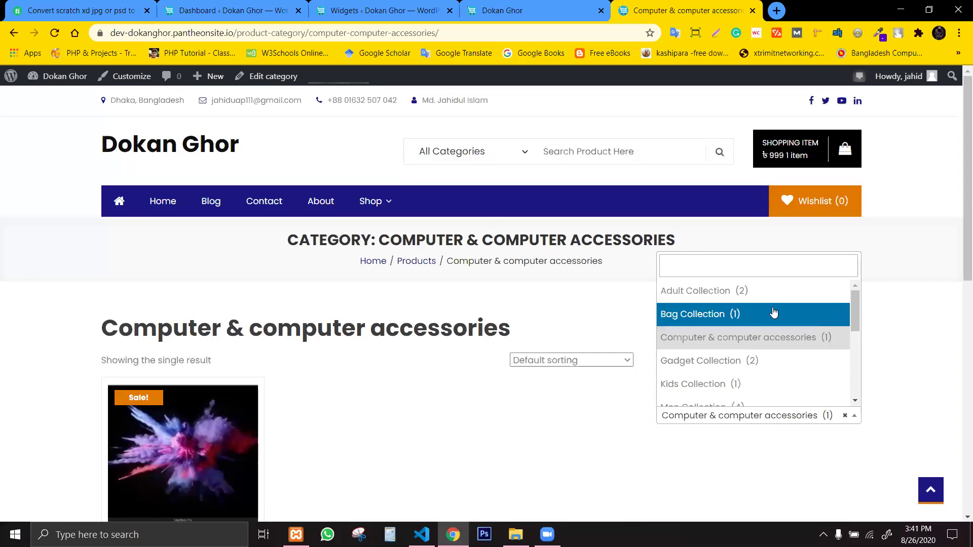
scroll(775, 329, "down", 3)
scroll(759, 324, "up", 2)
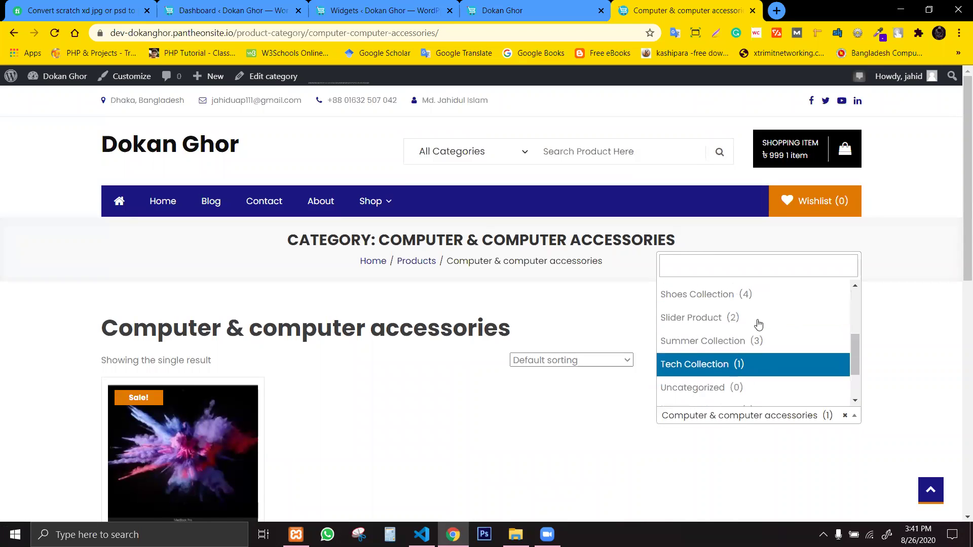
left_click(746, 296)
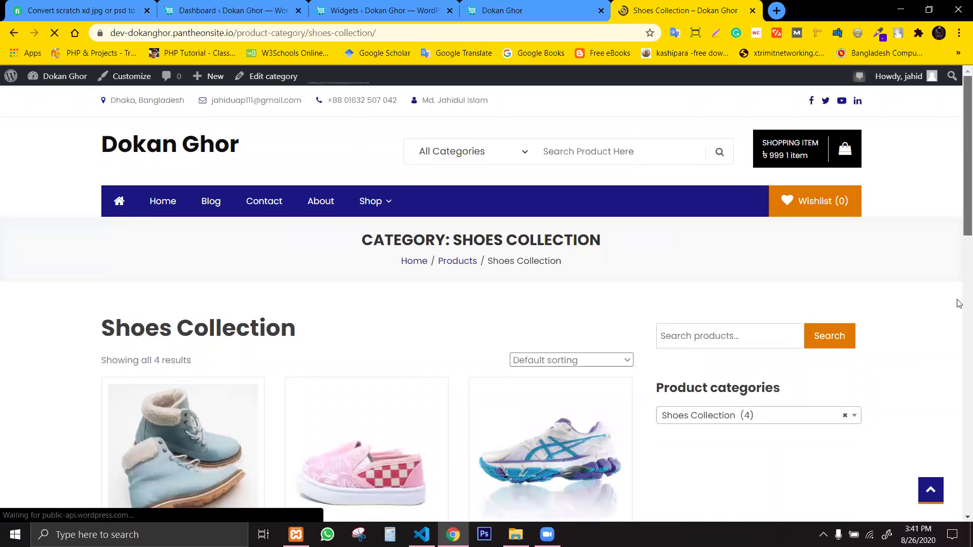
scroll(960, 248, "down", 7)
scroll(959, 256, "up", 5)
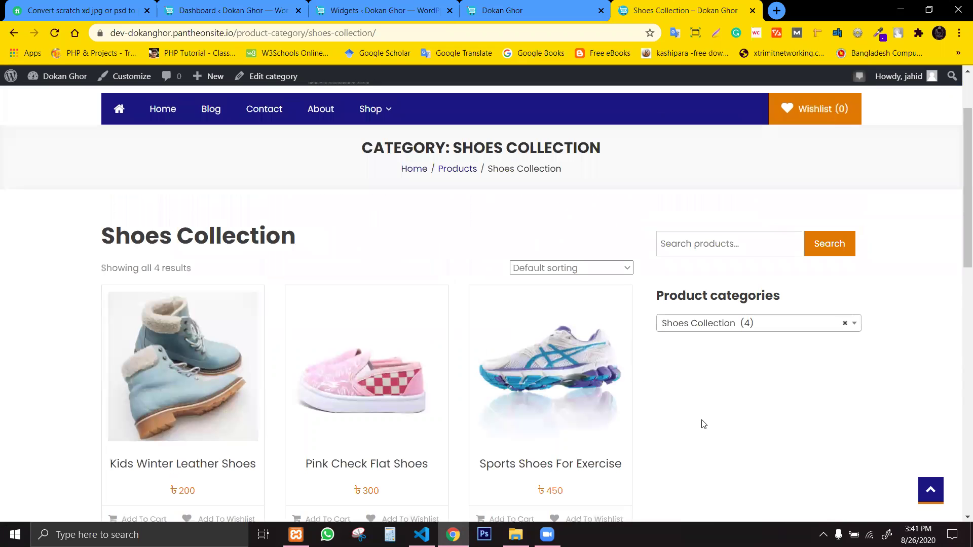
left_click(535, 7)
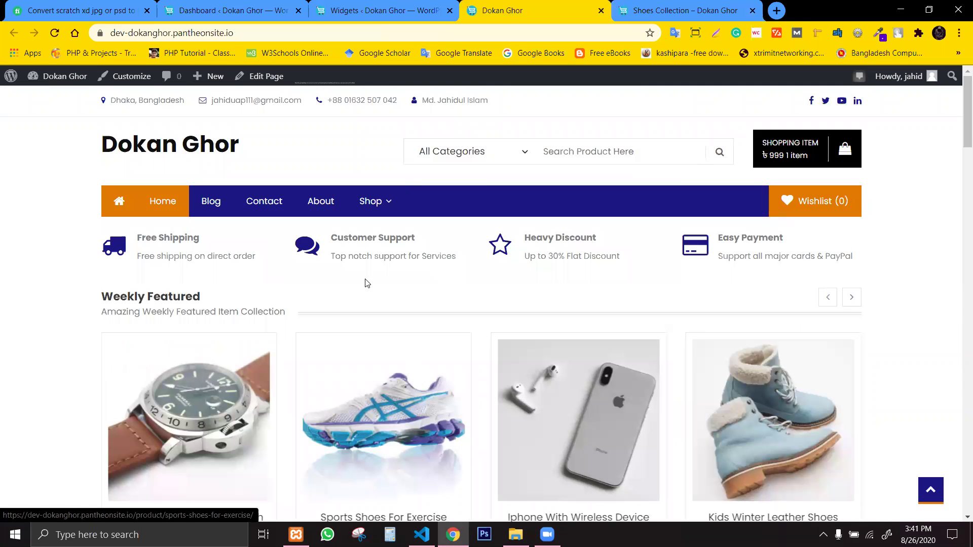
Collapse the Product categories widget and locate Product Tag Cloud in the available widgets.
left_click(413, 10)
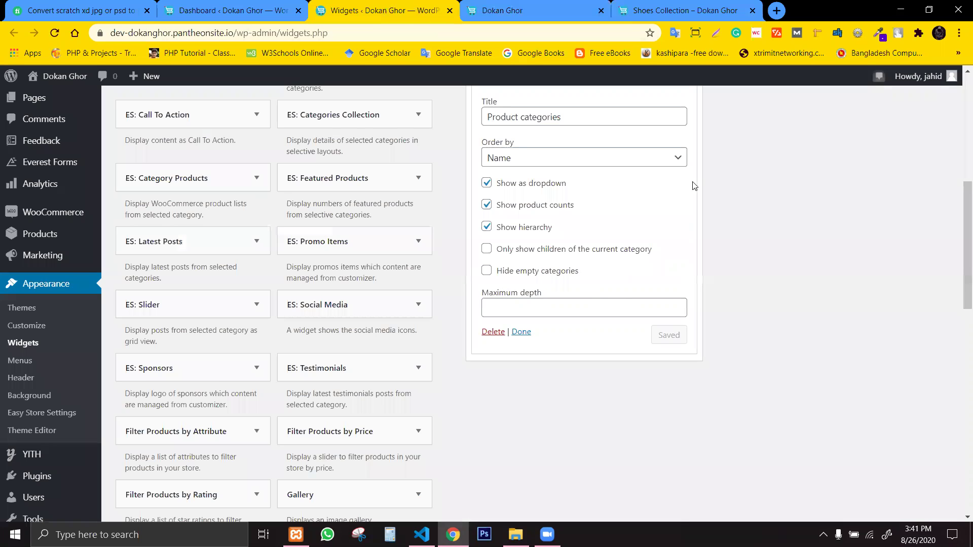
left_click(521, 332)
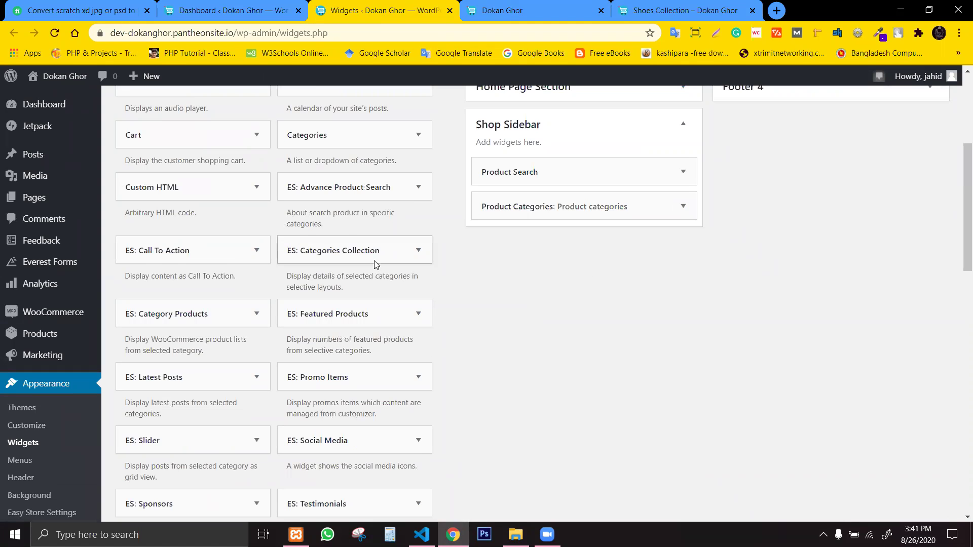
left_click_drag(959, 240, 866, 353)
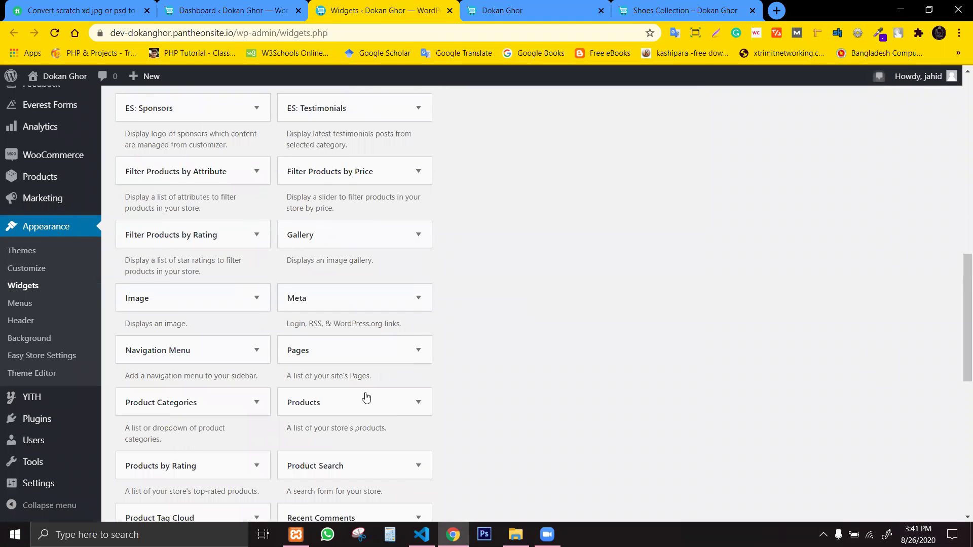
left_click(361, 413)
left_click(367, 413)
left_click_drag(959, 262, 959, 311)
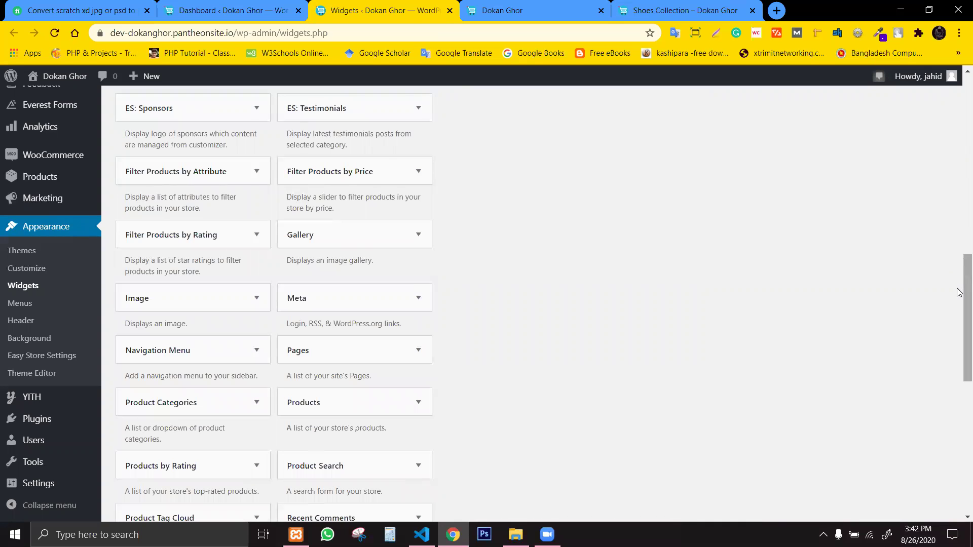
scroll(959, 283, "down", 1)
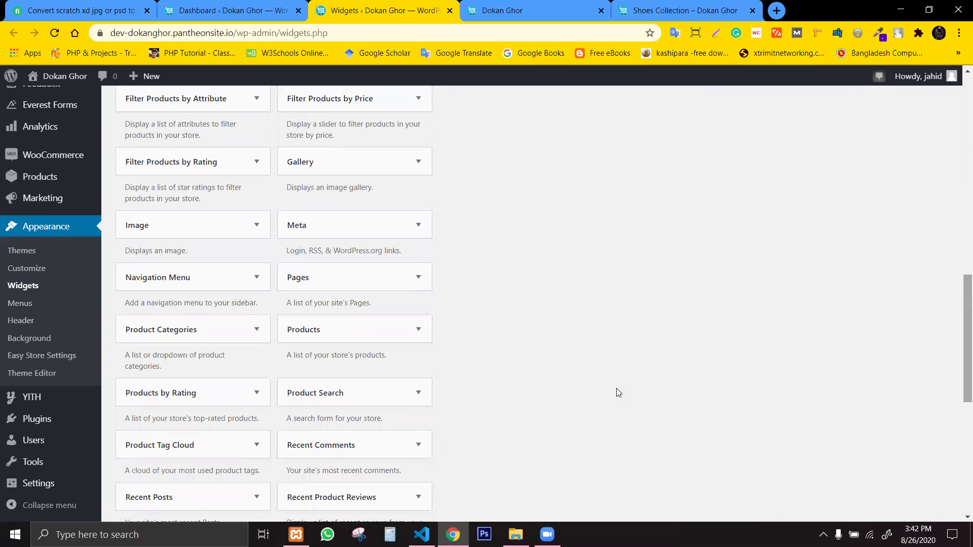
Add the Product Tag Cloud widget to the Shop Sidebar and close its settings.
left_click(256, 445)
left_click(178, 519)
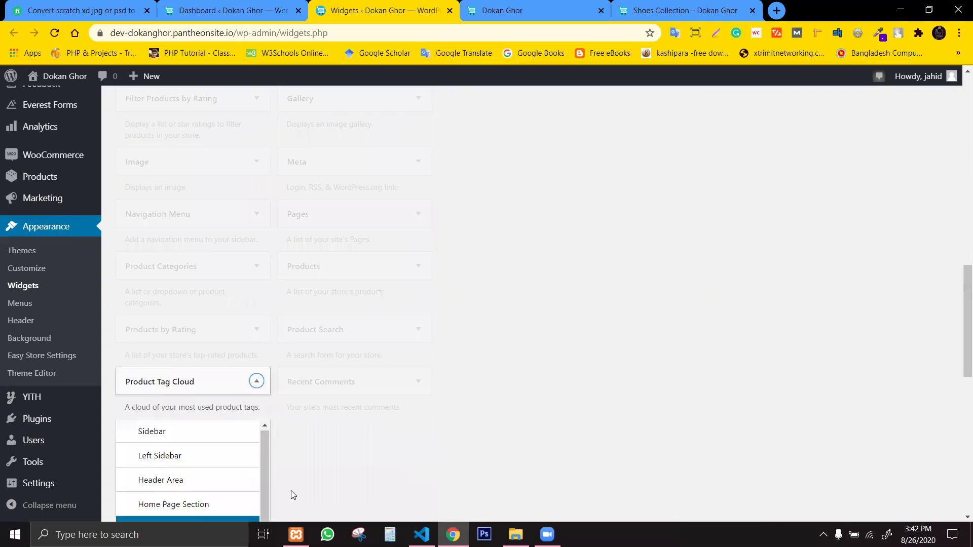
left_click_drag(966, 321, 967, 372)
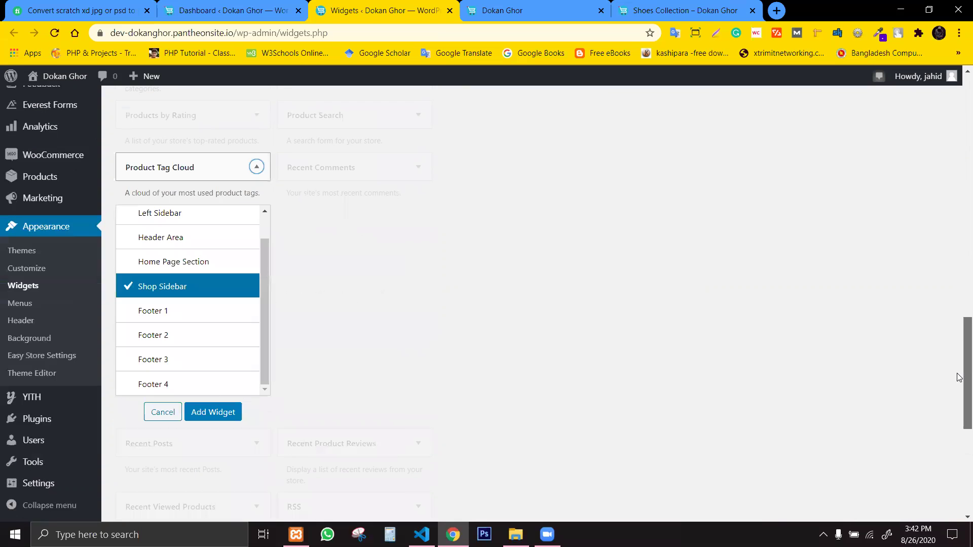
left_click(213, 412)
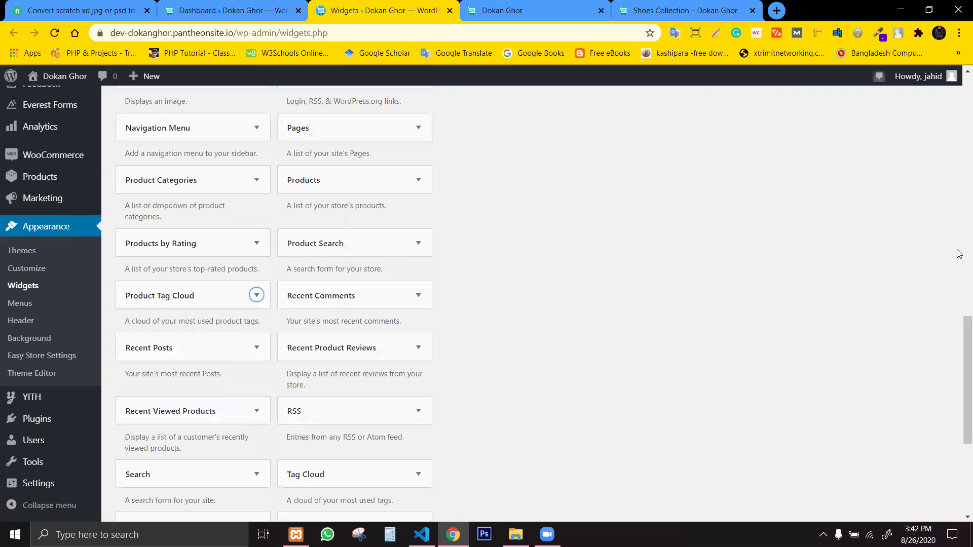
left_click_drag(960, 325, 959, 181)
scroll(959, 181, "up", 3)
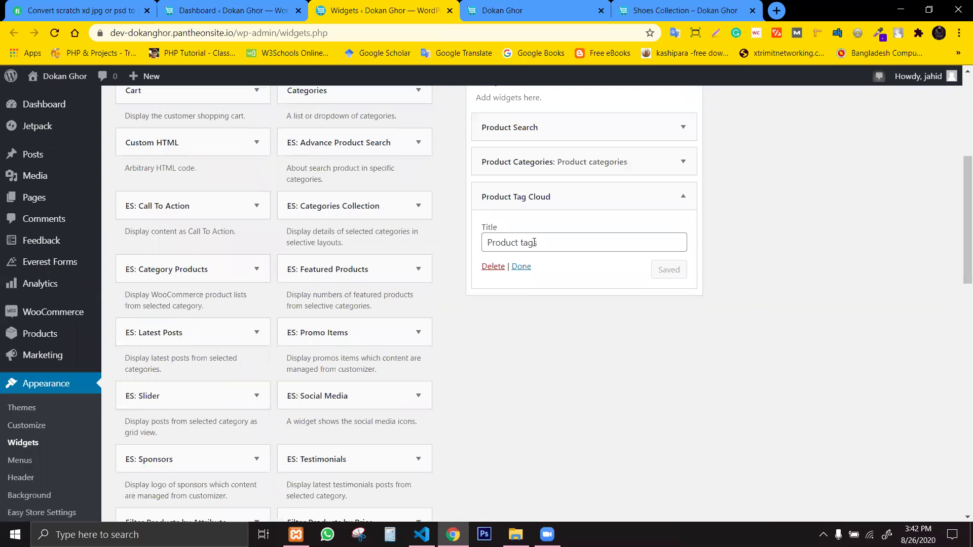
left_click(522, 266)
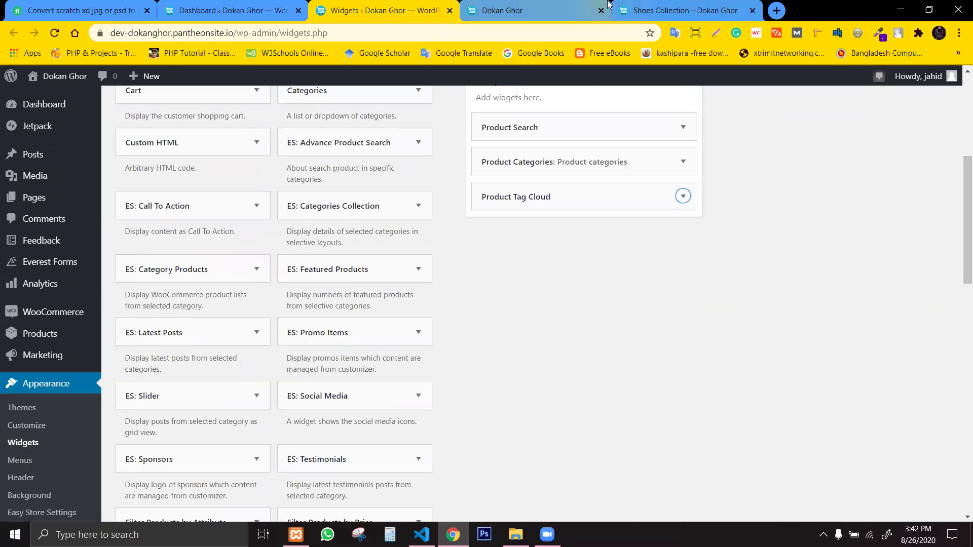
left_click(608, 7)
left_click(621, 6)
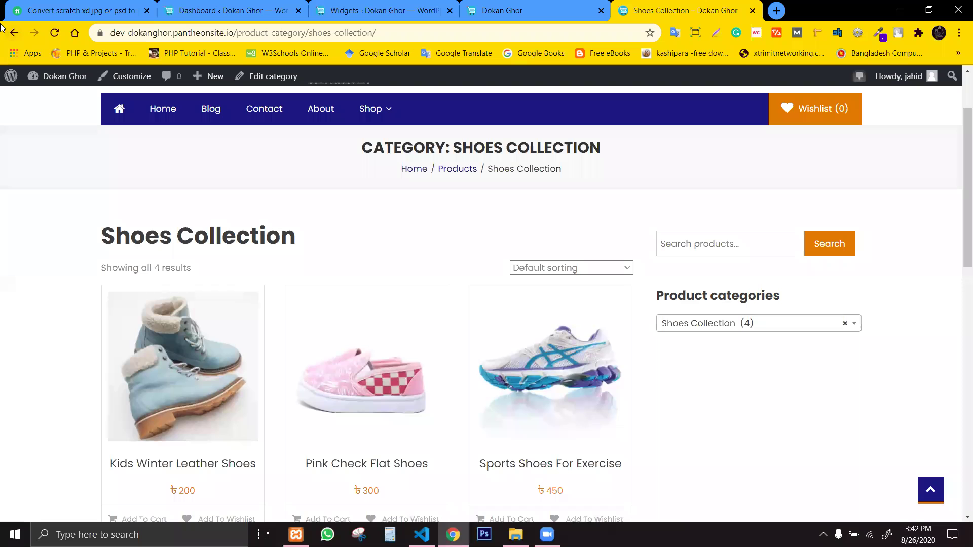
Reload the Shoes Collection page and open the 'apple' tag from the sidebar tag cloud.
left_click(53, 34)
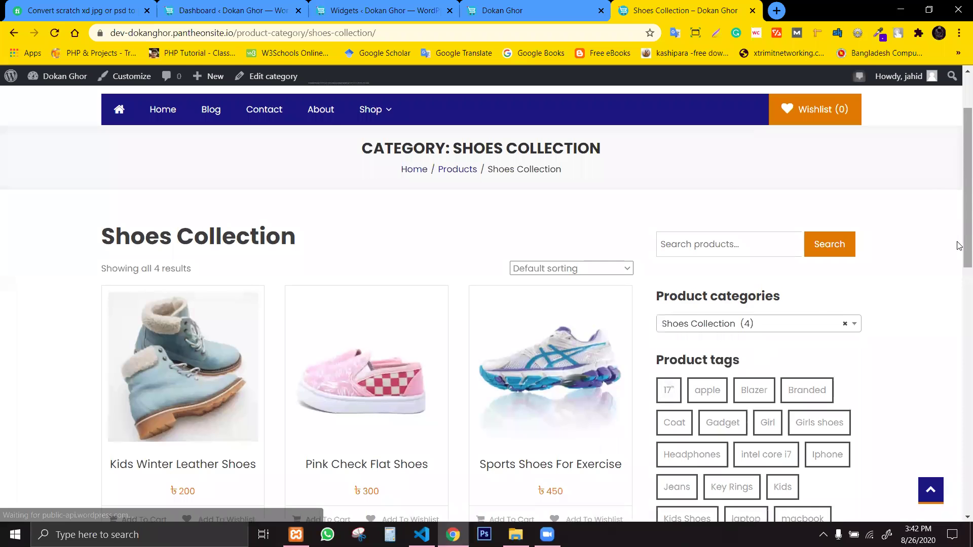
left_click(960, 272)
left_click(959, 240)
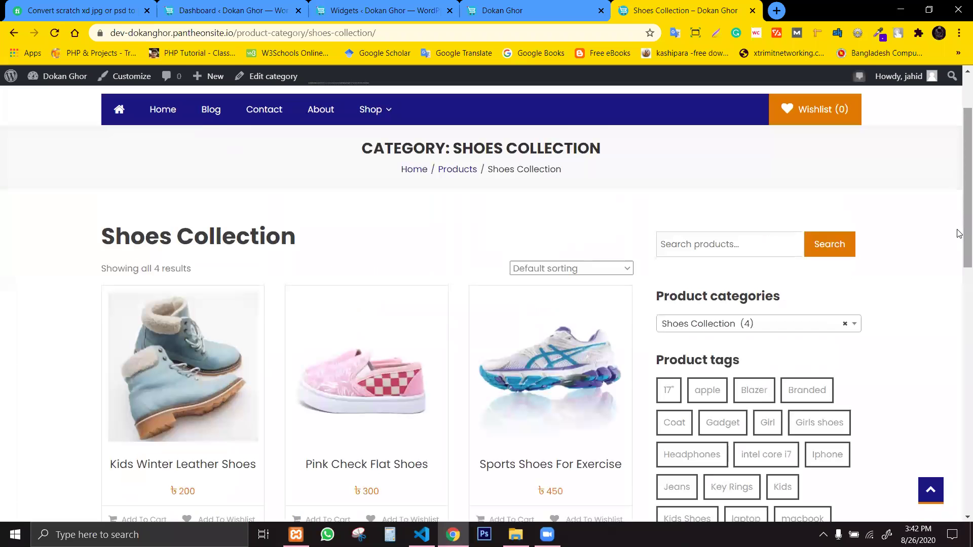
scroll(937, 283, "down", 2)
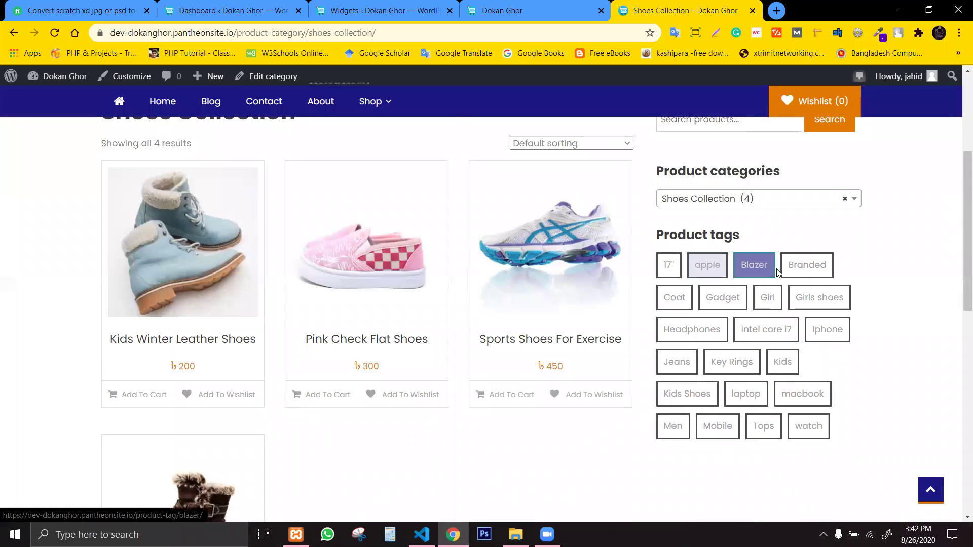
left_click(704, 266)
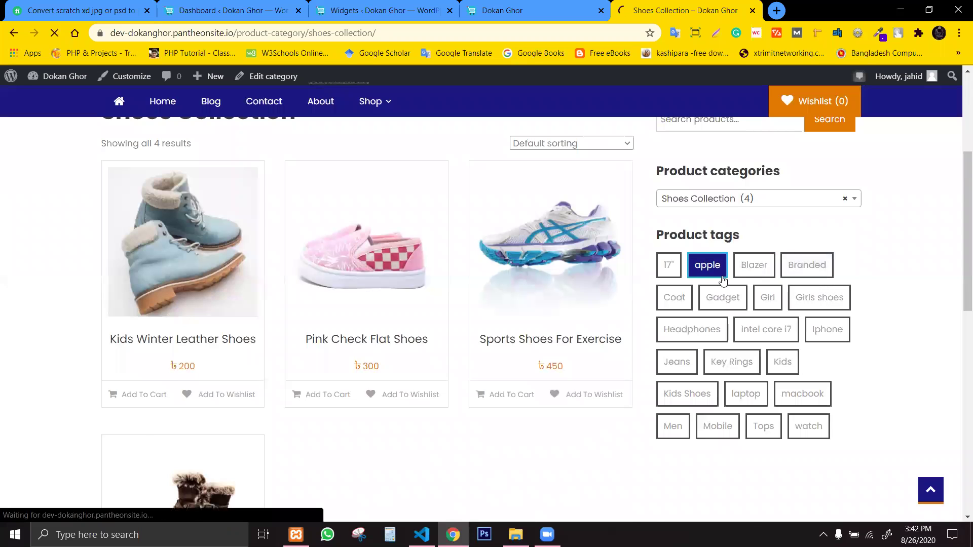
scroll(960, 304, "down", 1)
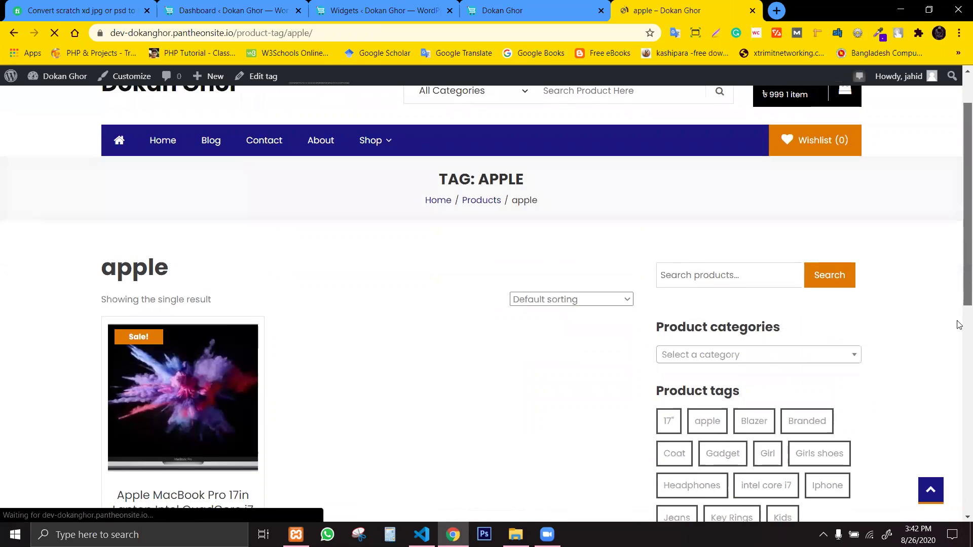
scroll(959, 354, "down", 3)
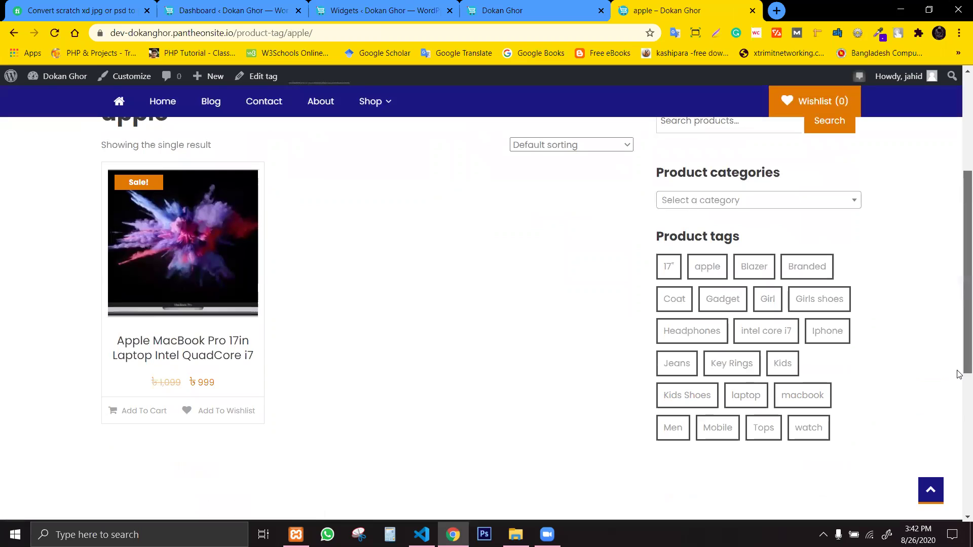
left_click(509, 9)
left_click(337, 6)
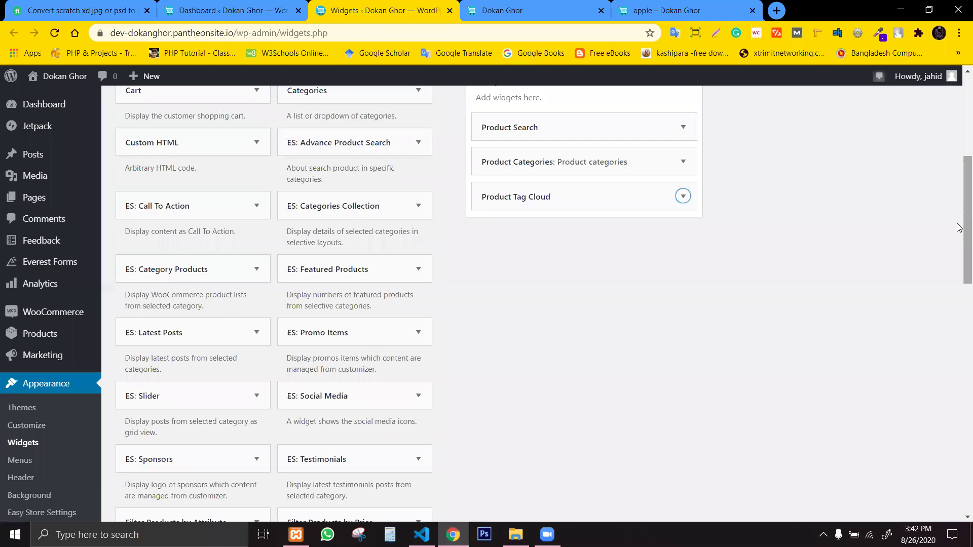
scroll(959, 238, "up", 1)
scroll(957, 254, "down", 7)
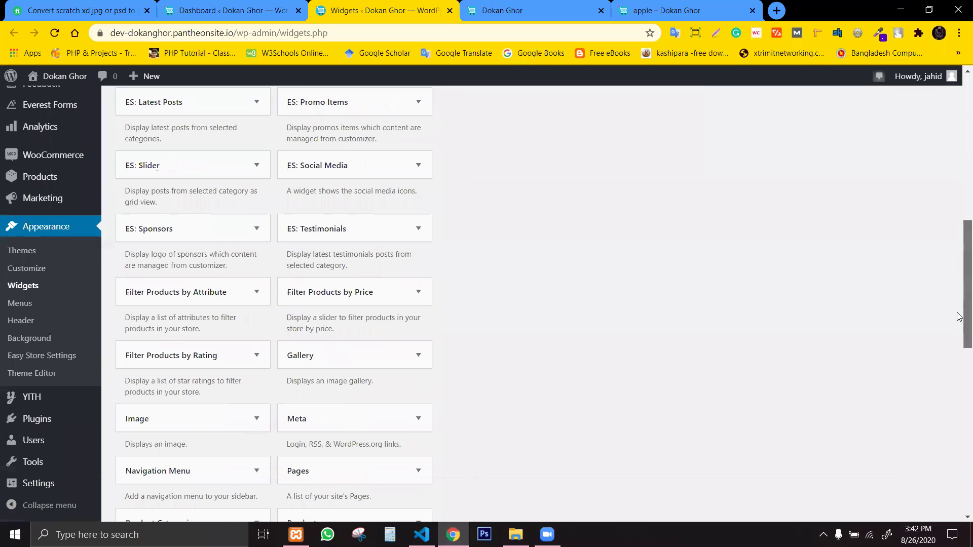
scroll(959, 343, "down", 1)
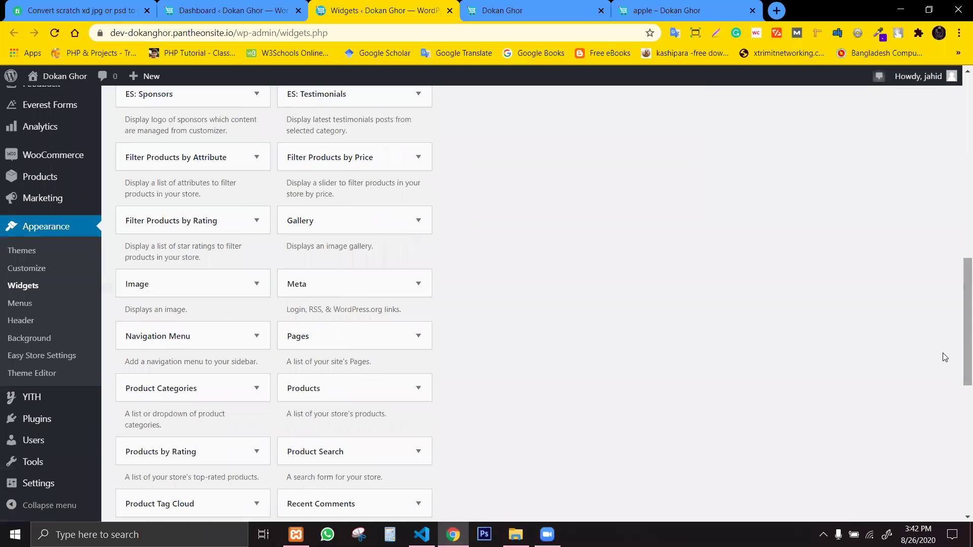
scroll(959, 396, "down", 7)
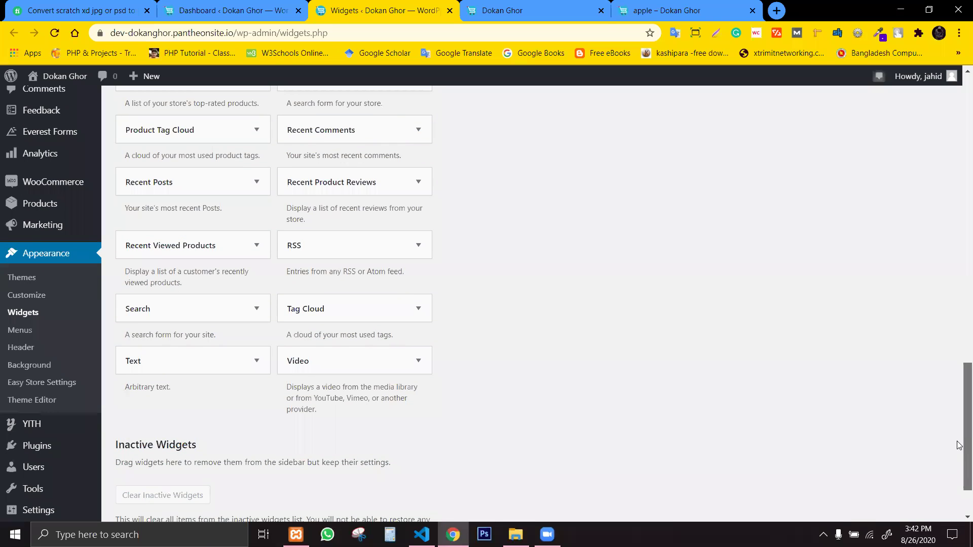
scroll(958, 433, "up", 3)
scroll(959, 399, "up", 10)
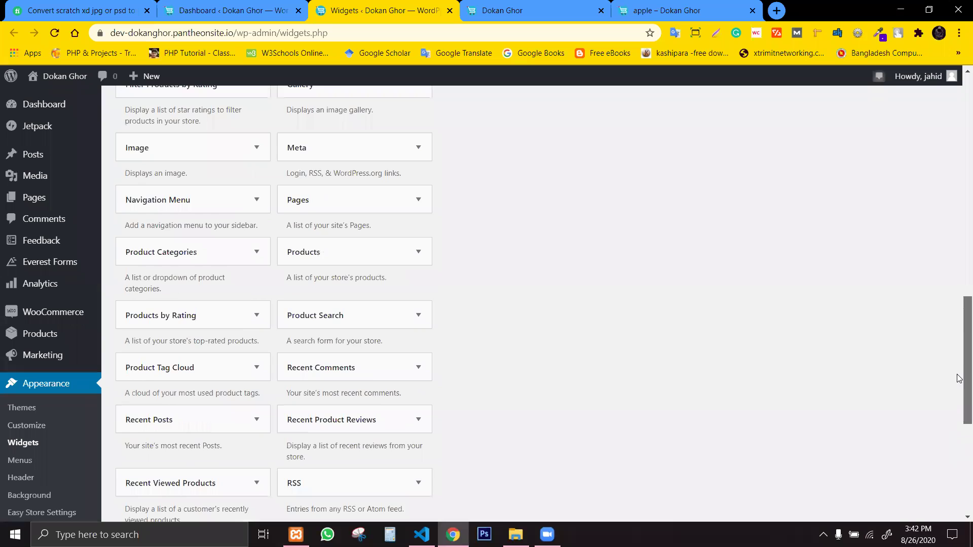
scroll(959, 233, "up", 2)
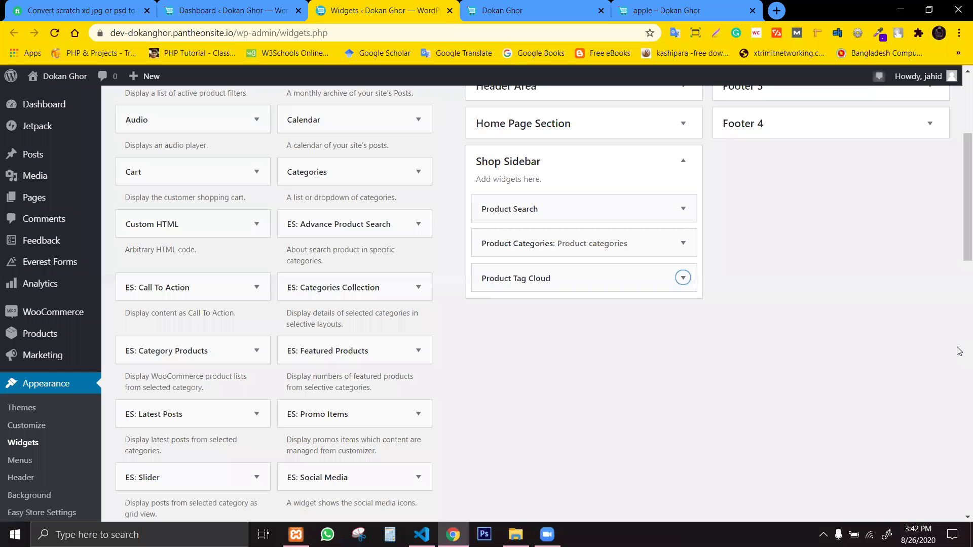
scroll(958, 183, "up", 1)
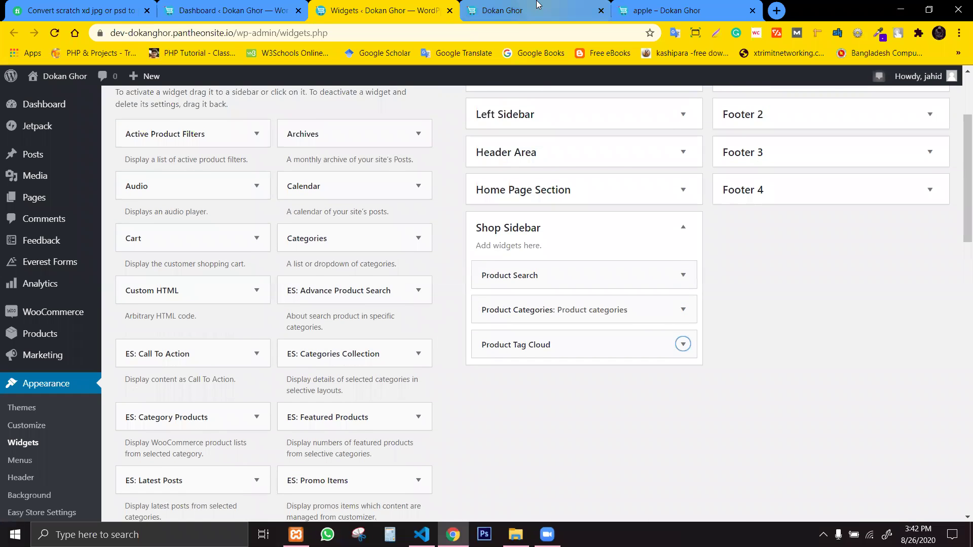
left_click(522, 9)
left_click(393, 6)
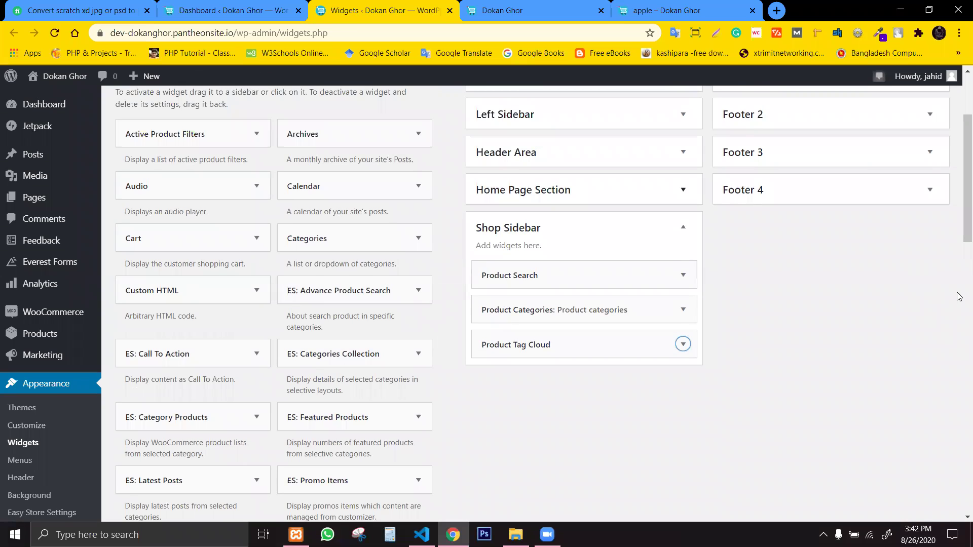
left_click_drag(958, 239, 959, 282)
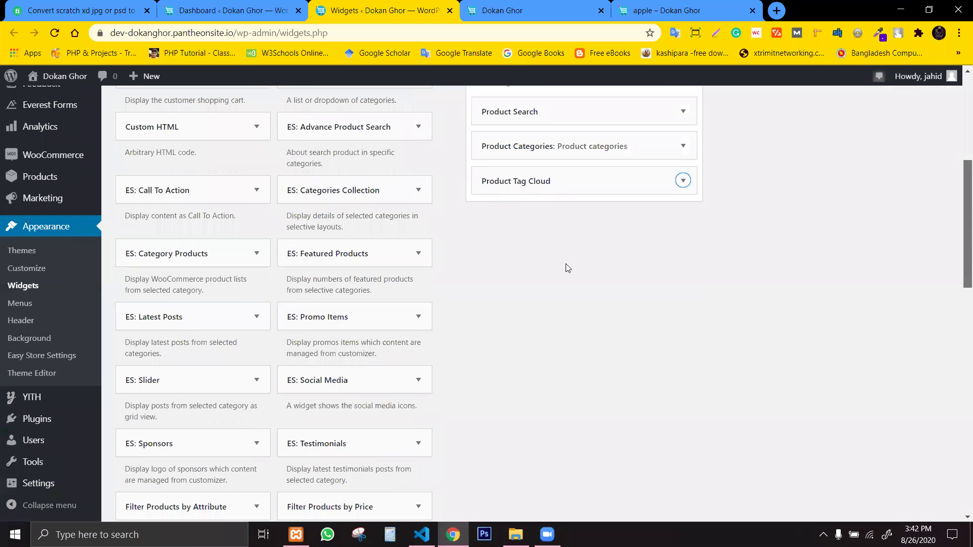
left_click(374, 257)
left_click(373, 261)
left_click(372, 261)
left_click(374, 509)
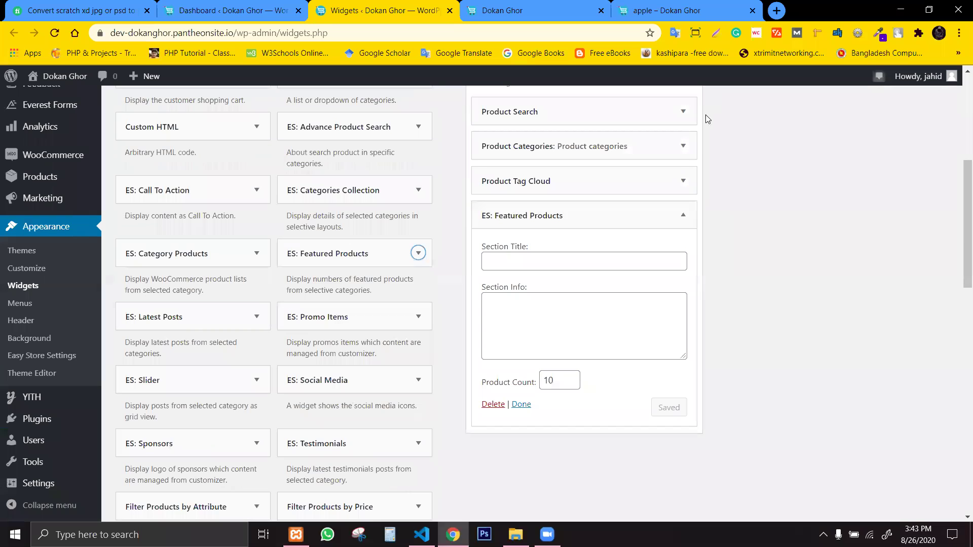
left_click(539, 259)
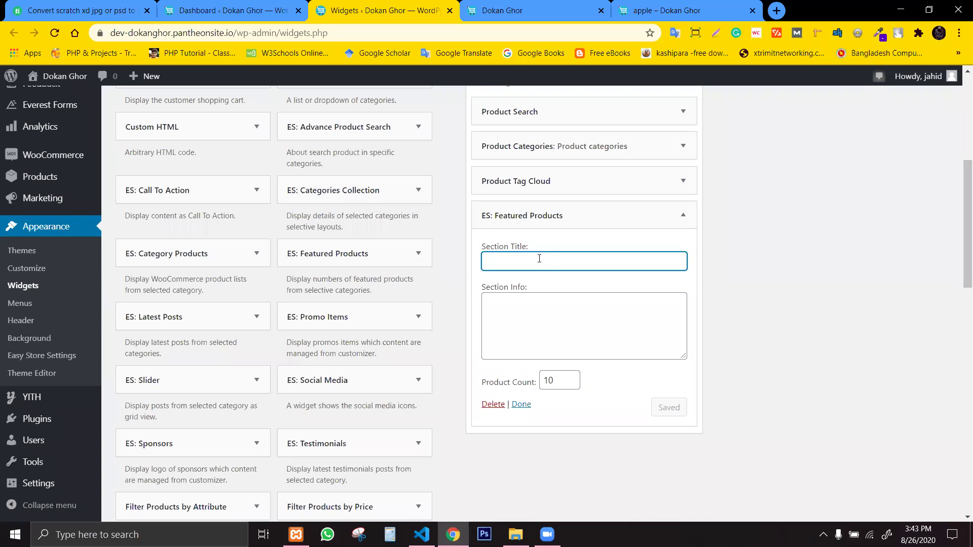
left_click(493, 404)
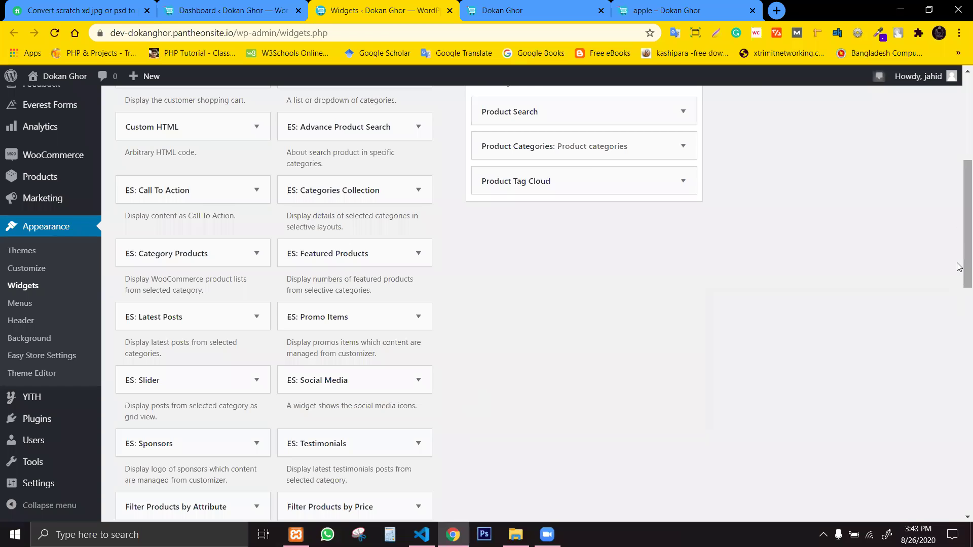
scroll(959, 217, "up", 4)
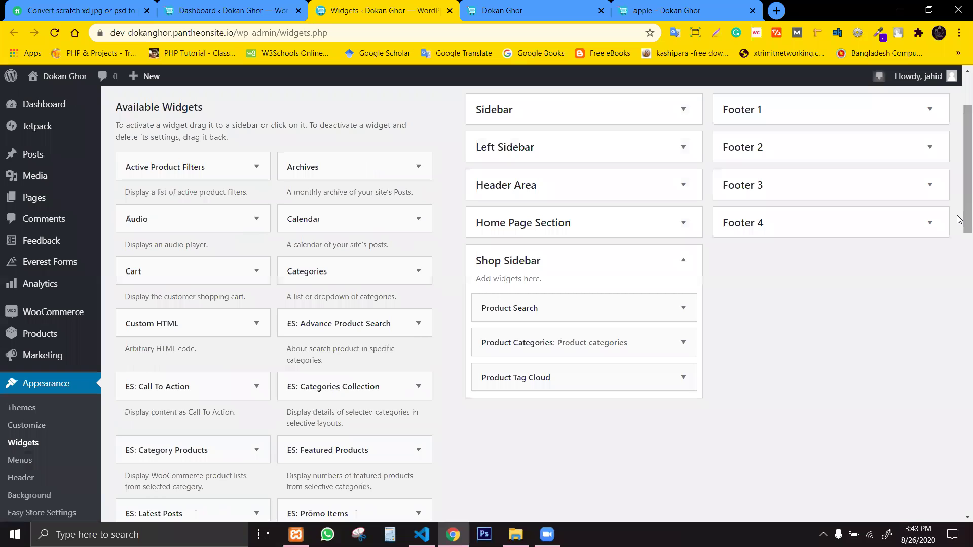
scroll(959, 219, "down", 9)
Add a Gallery widget titled 'Top Selling Products' to the Shop Sidebar and begin adding images.
left_click(340, 334)
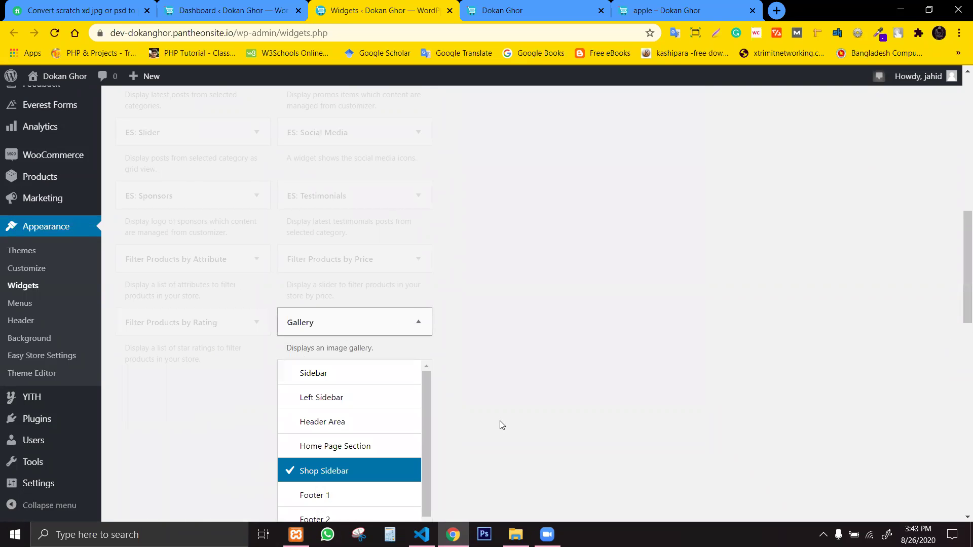
left_click_drag(958, 297, 958, 369)
left_click(381, 273)
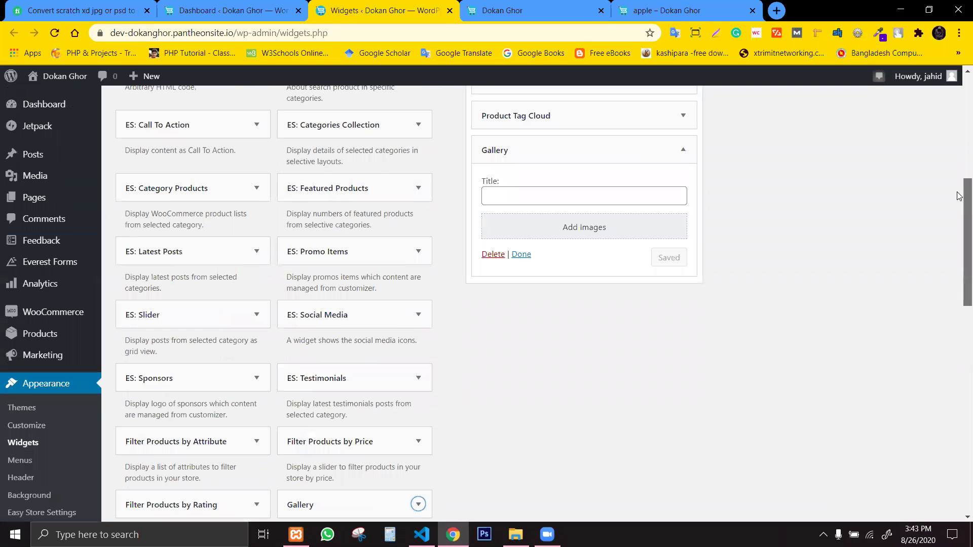
left_click(520, 297)
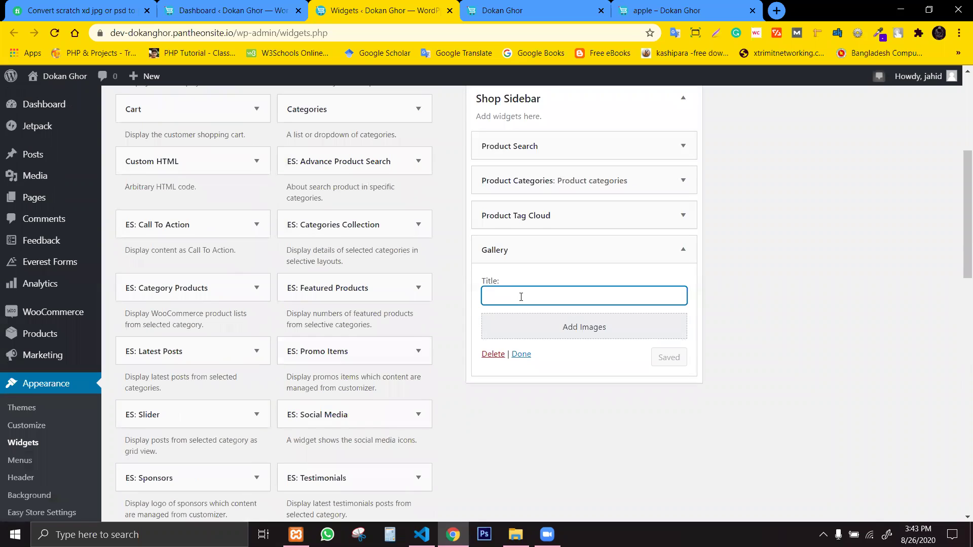
type("Top Selling Products")
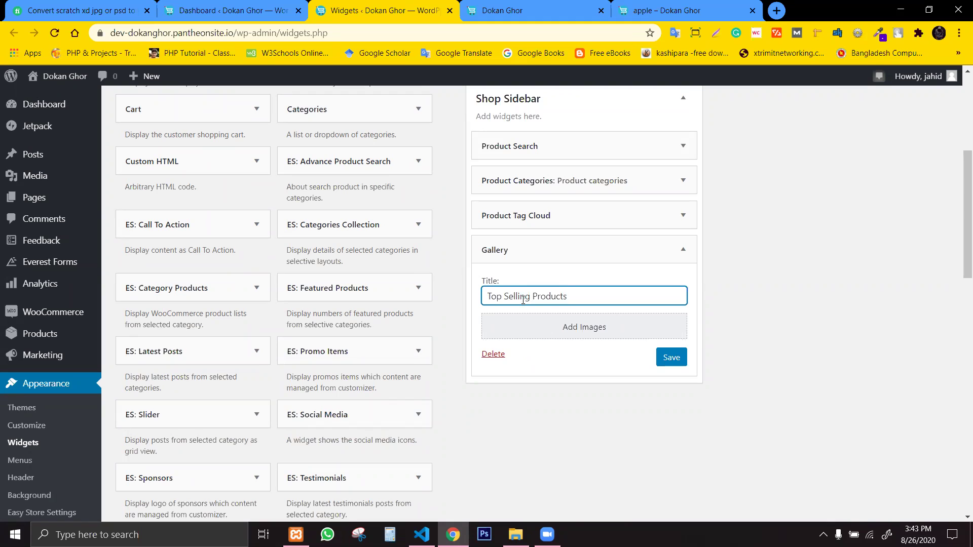
left_click(546, 314)
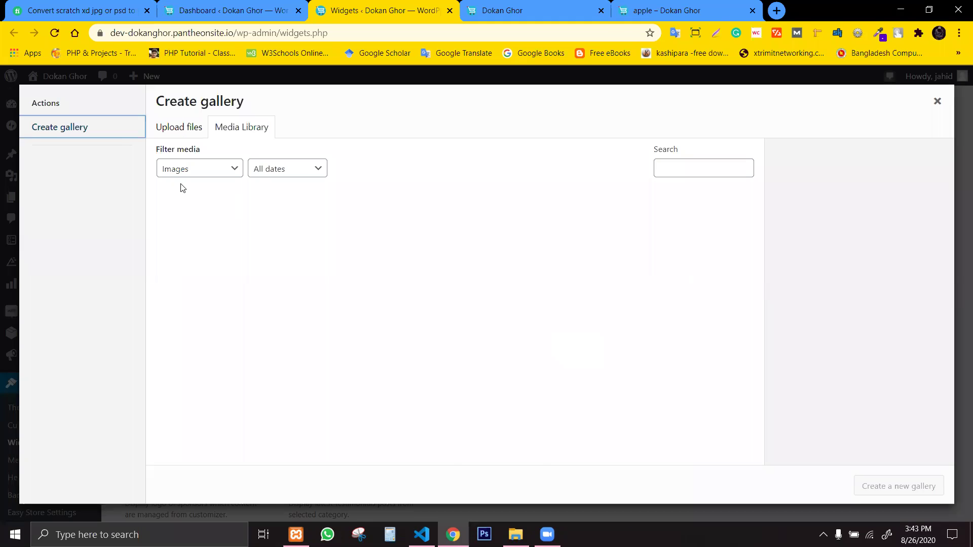
Create a gallery from seven images: two laptops, leather bag, boots, keychain, watch and phone.
left_click(300, 235)
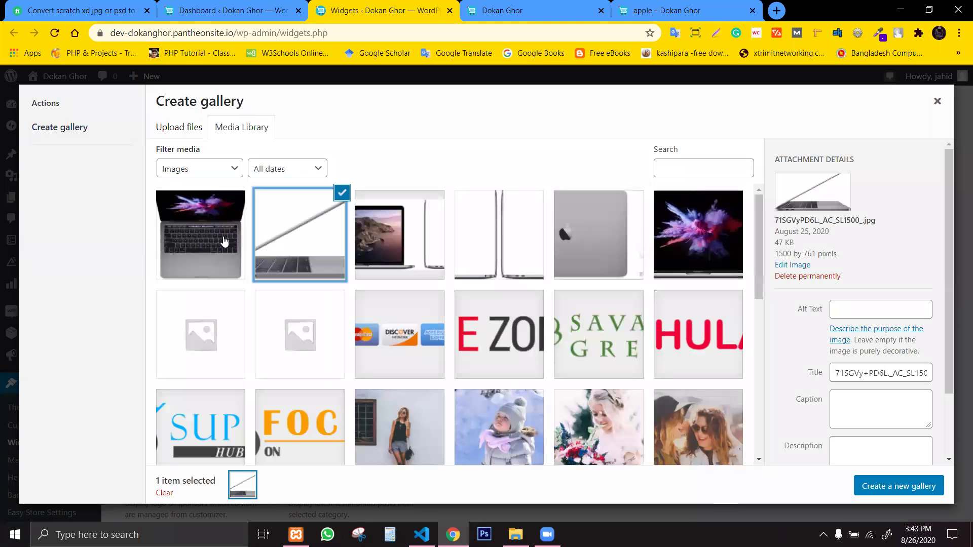
left_click(224, 242)
scroll(530, 404, "down", 4)
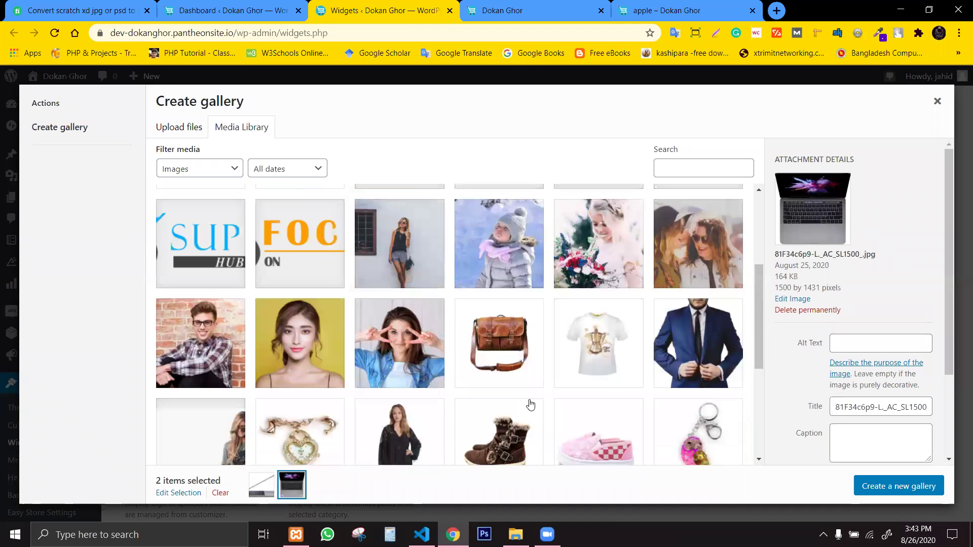
left_click(519, 355)
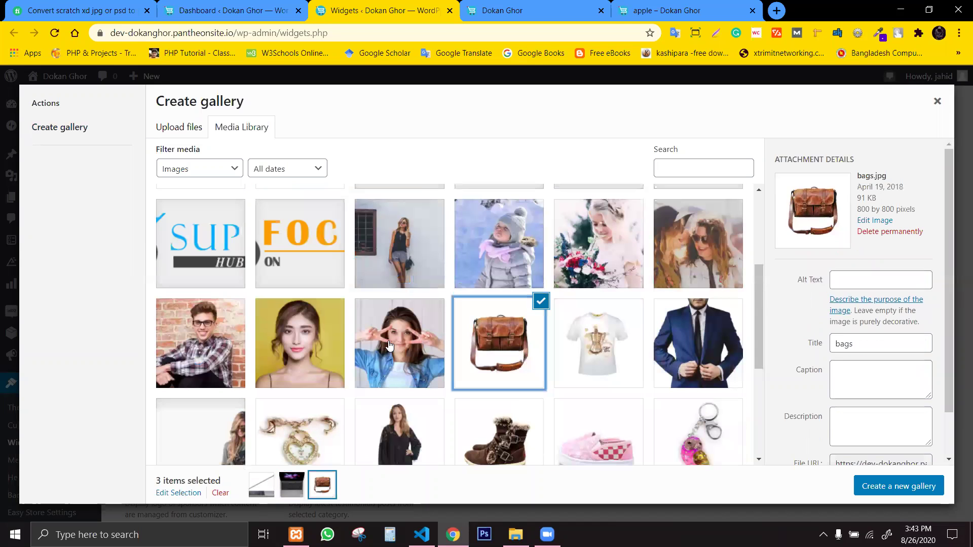
left_click(517, 434)
left_click(698, 430)
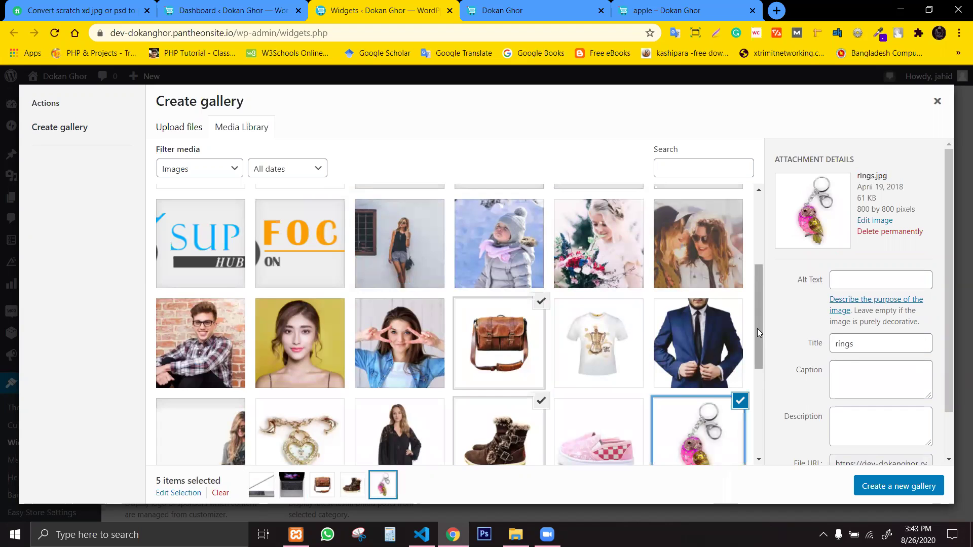
left_click_drag(760, 303, 758, 388)
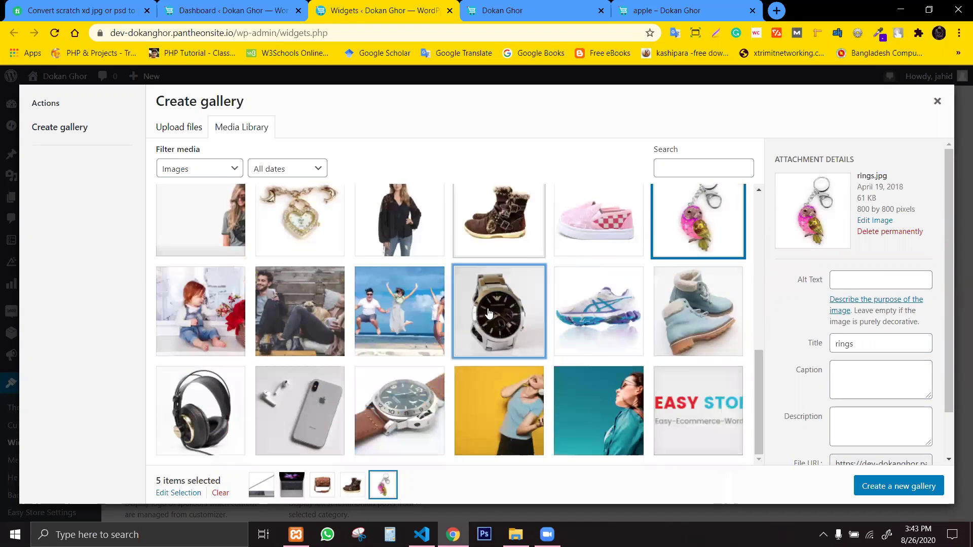
left_click(489, 314)
left_click(271, 413)
left_click(882, 487)
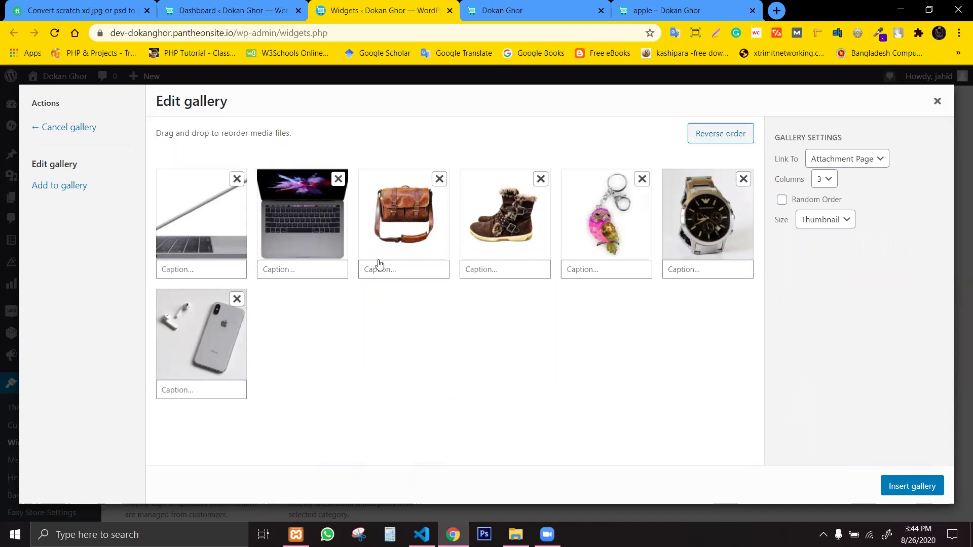
Remove the leather bag image, insert the six-image gallery and save the widget.
left_click(439, 180)
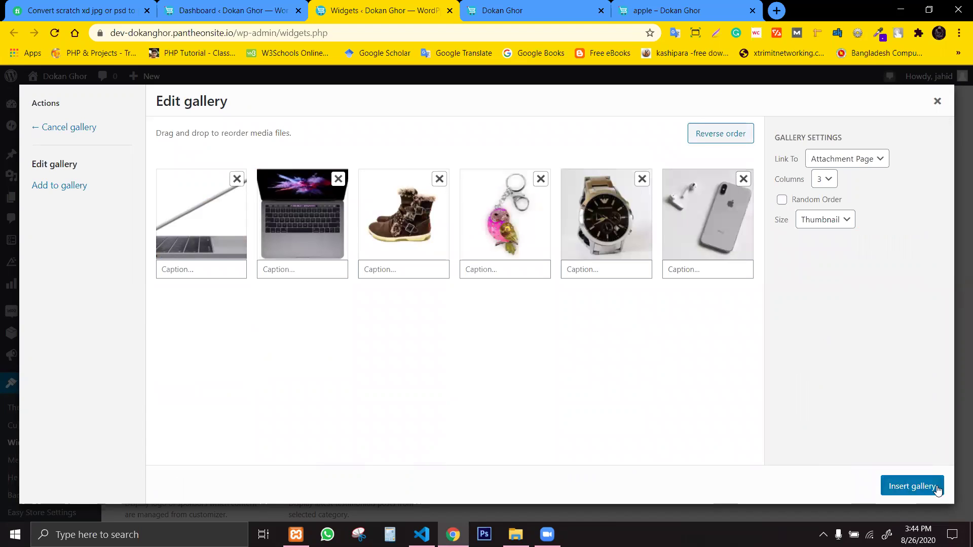
left_click(938, 490)
left_click(671, 490)
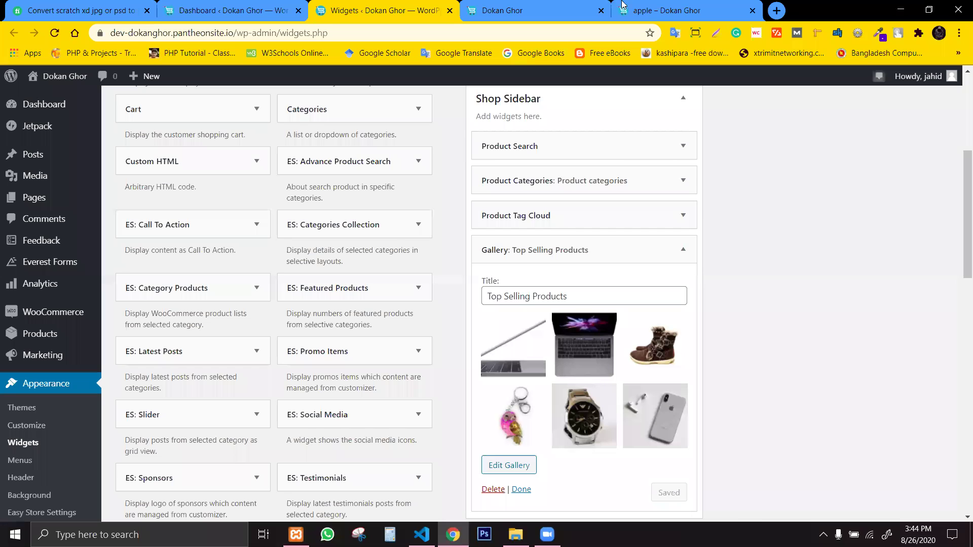
Reload the storefront to view the Top Selling Products gallery, then open the Shop page via the Products breadcrumb.
key("ctrl+Tab")
key("ctrl+Tab")
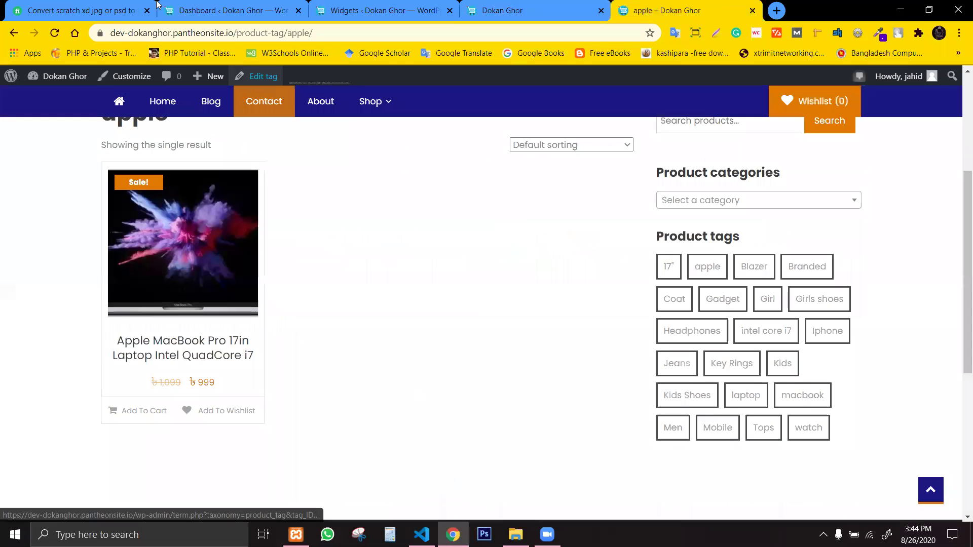
key("F5")
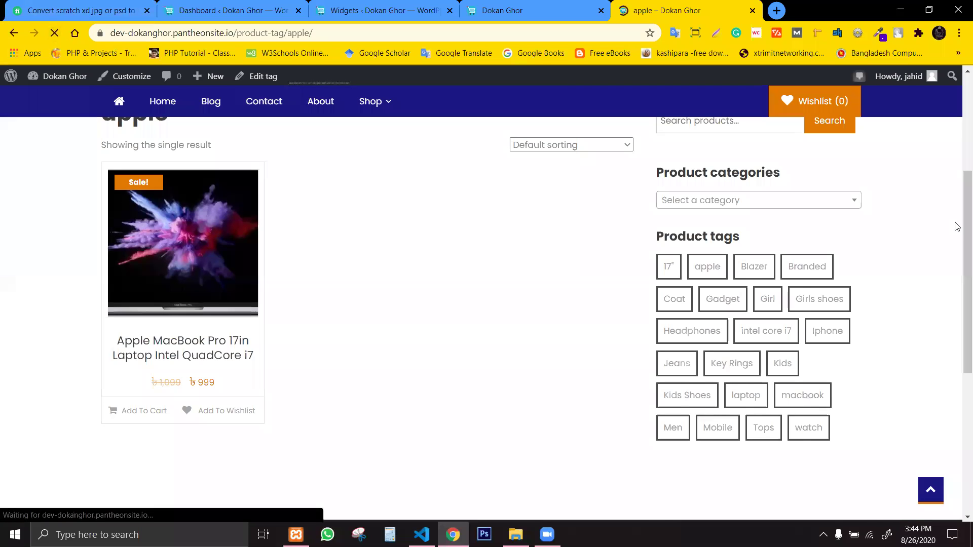
scroll(959, 253, "down", 3)
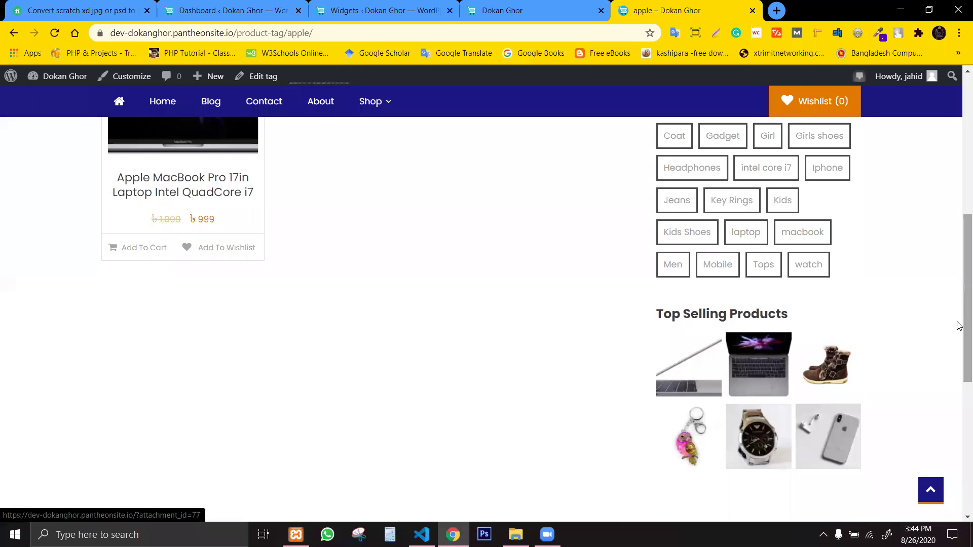
left_click_drag(960, 325, 957, 218)
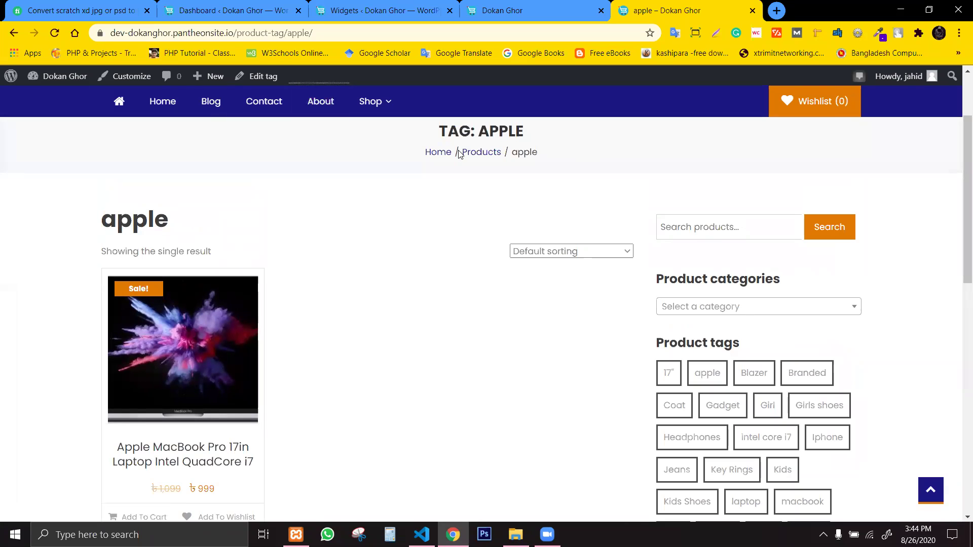
left_click(482, 154)
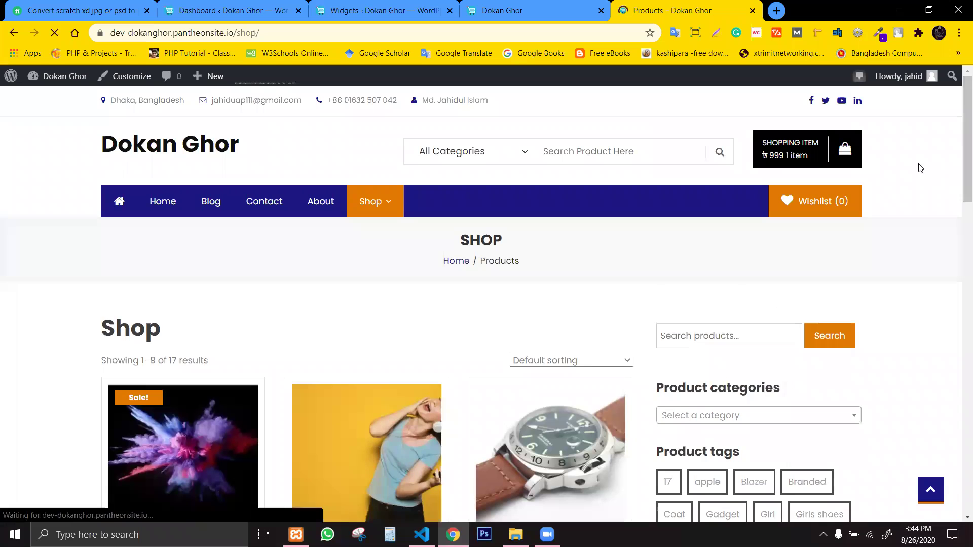
left_click_drag(960, 161, 959, 259)
scroll(959, 258, "down", 9)
scroll(959, 256, "up", 12)
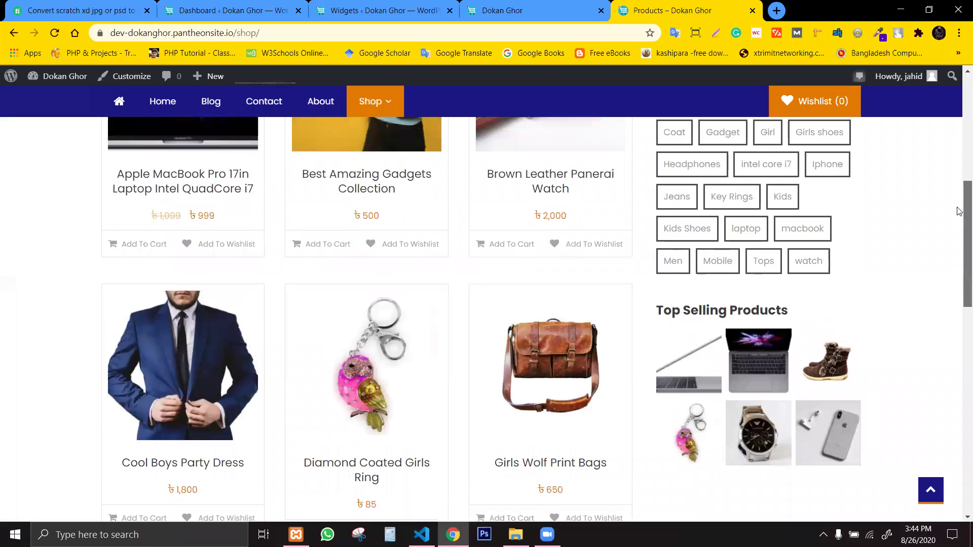
scroll(959, 250, "down", 8)
scroll(960, 205, "up", 10)
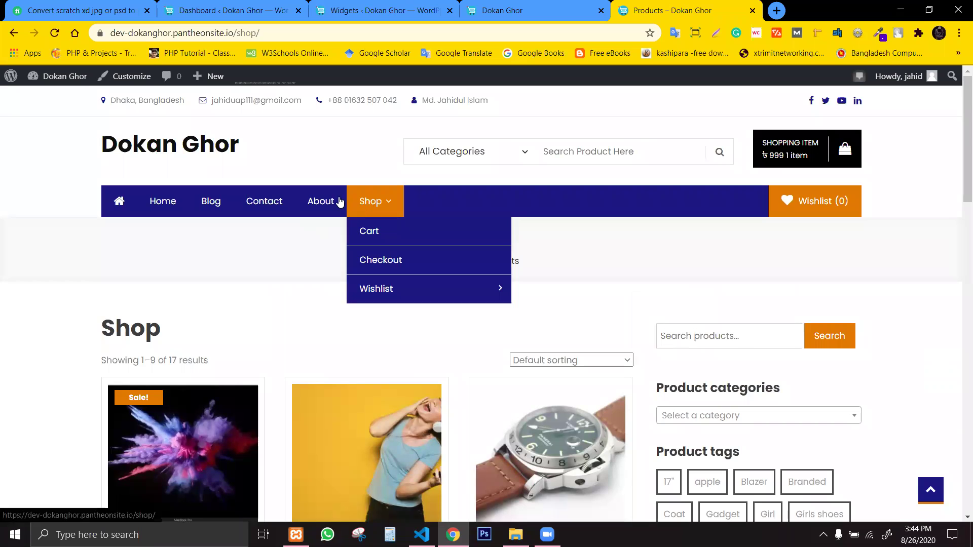
Open the Contact page and select its unrendered contact-form-7 shortcode text.
left_click(269, 203)
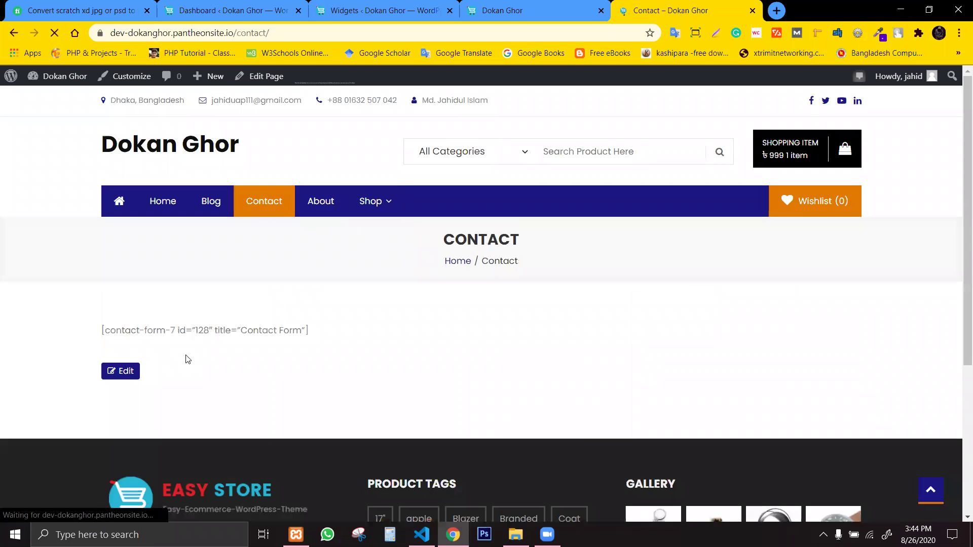
triple_click(89, 336)
left_click(89, 335)
left_click_drag(90, 334, 439, 355)
left_click(171, 319)
triple_click(97, 327)
left_click(167, 332)
triple_click(80, 341)
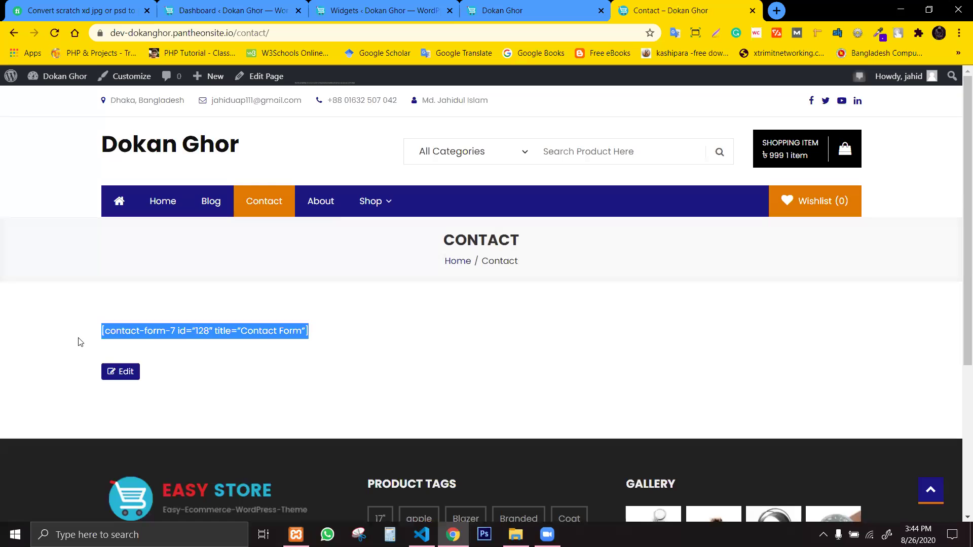
left_click(152, 341)
Return to the WordPress admin Dashboard.
left_click(510, 5)
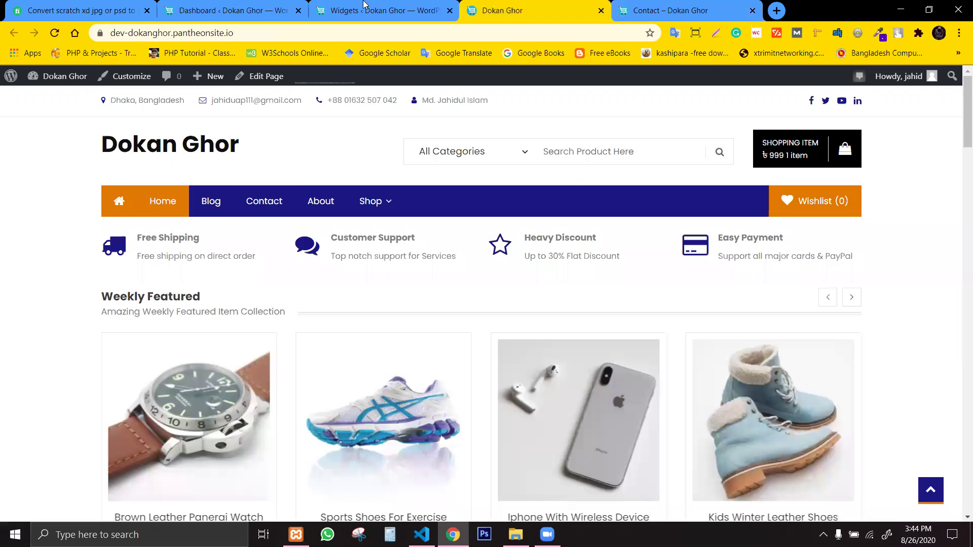
left_click(385, 10)
left_click(274, 11)
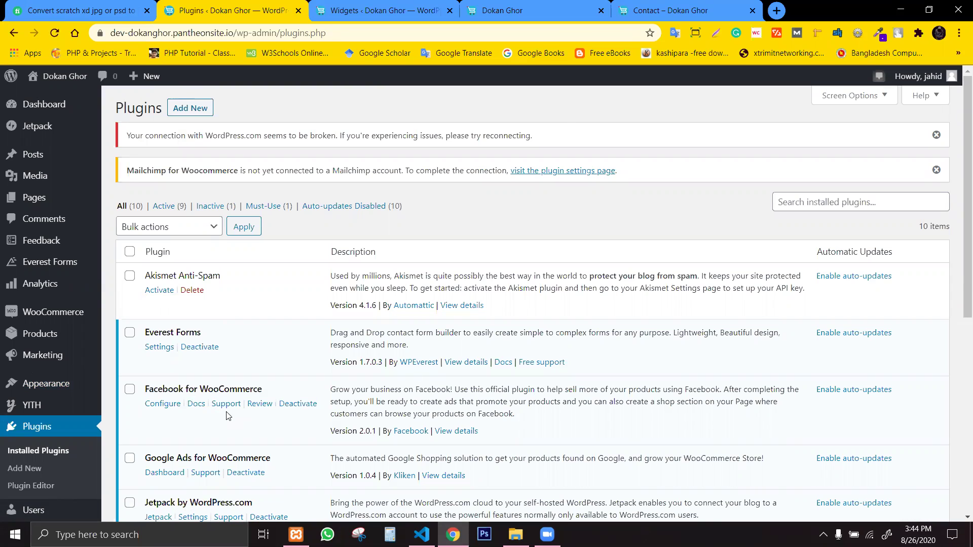
left_click(641, 5)
left_click_drag(641, 4, 344, 8)
left_click_drag(124, 332, 417, 348)
left_click(428, 330)
triple_click(428, 331)
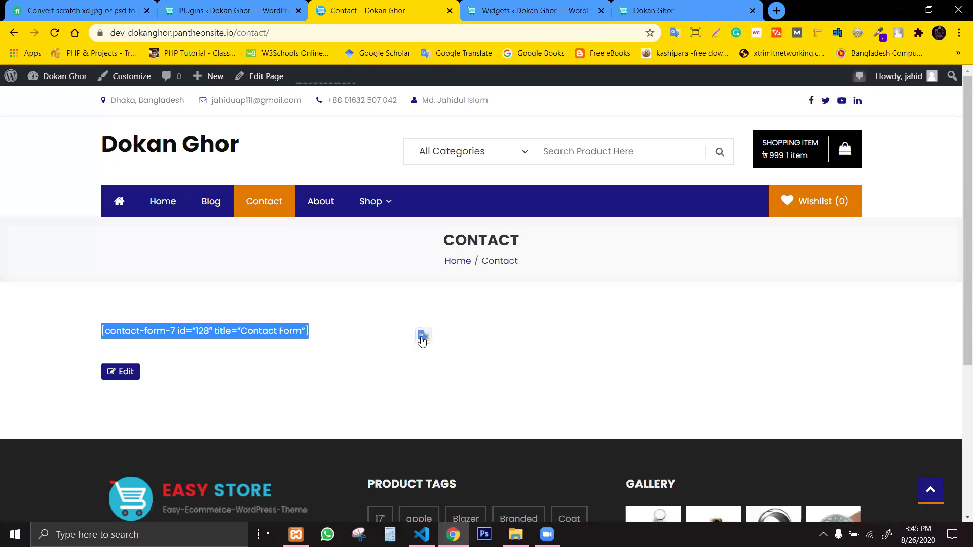
left_click_drag(354, 343, 102, 330)
left_click(100, 338)
left_click(176, 332)
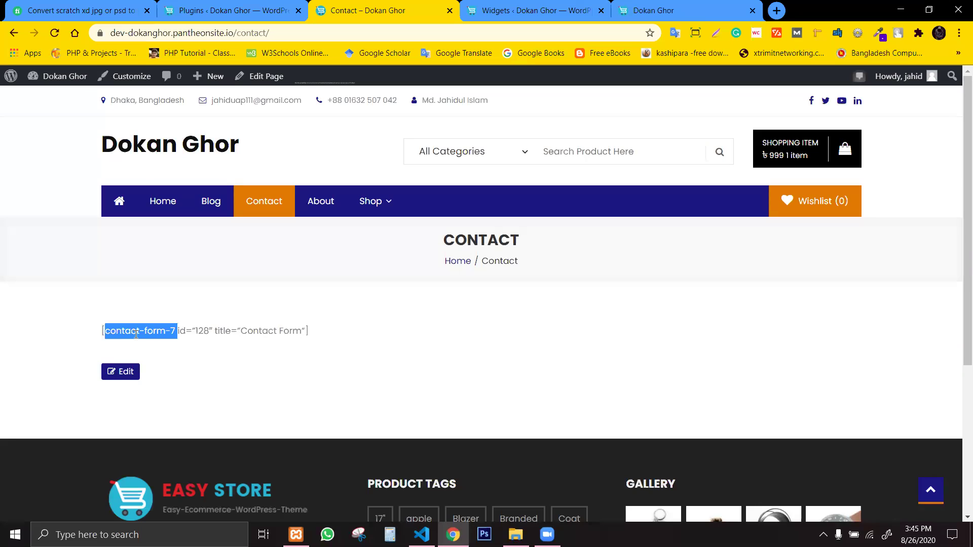
left_click(238, 11)
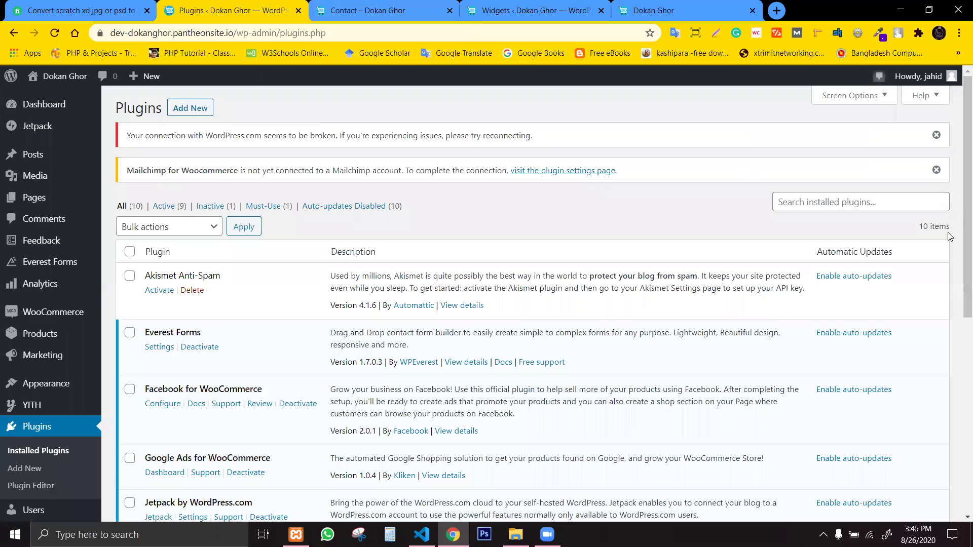
scroll(780, 104, "down", 1)
left_click(367, 6)
left_click(304, 364)
left_click_drag(342, 333, 124, 330)
left_click(215, 328)
left_click_drag(342, 333, 96, 332)
left_click(256, 5)
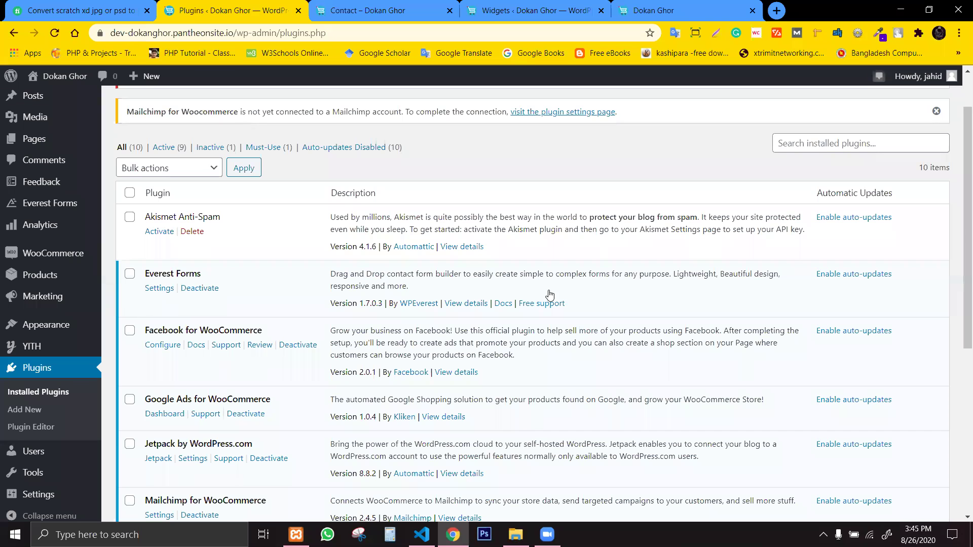
scroll(960, 272, "down", 2)
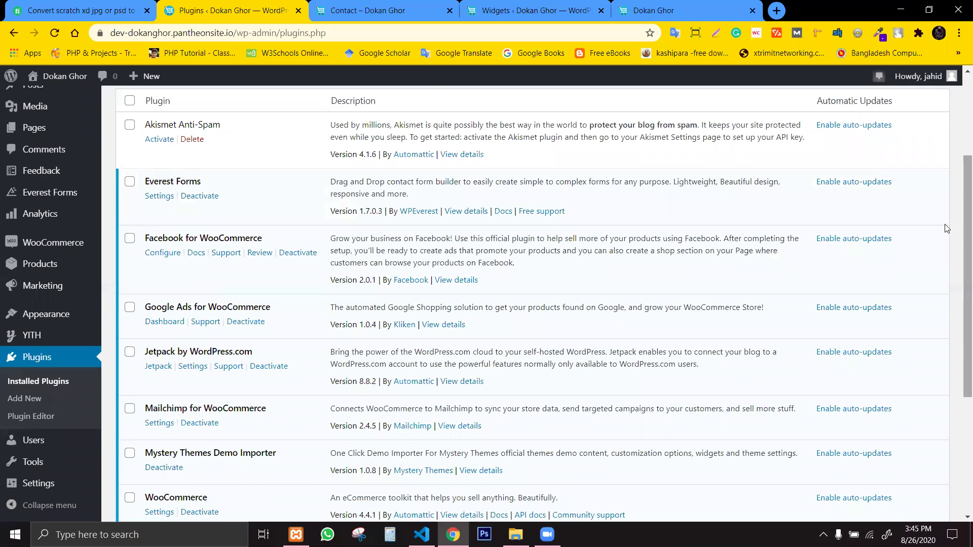
scroll(957, 268, "down", 3)
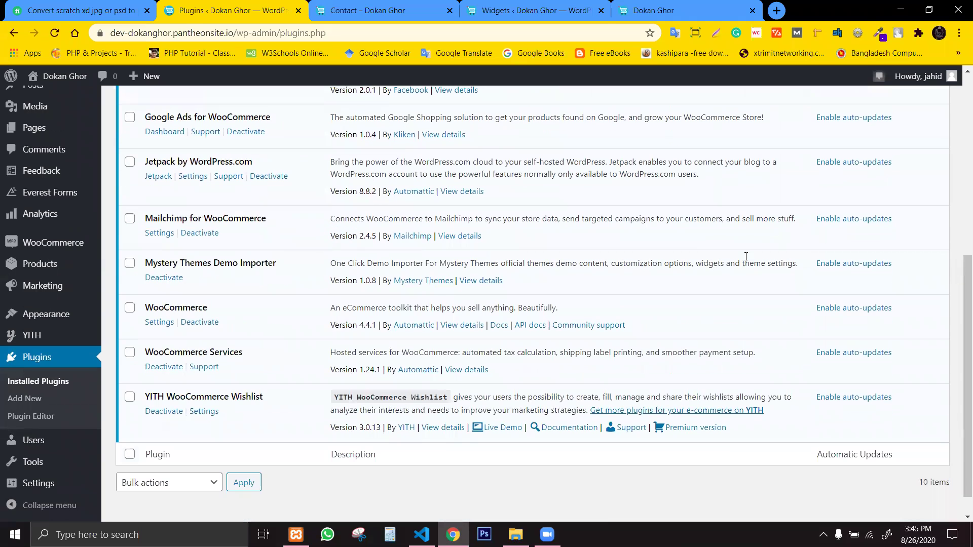
left_click(959, 169)
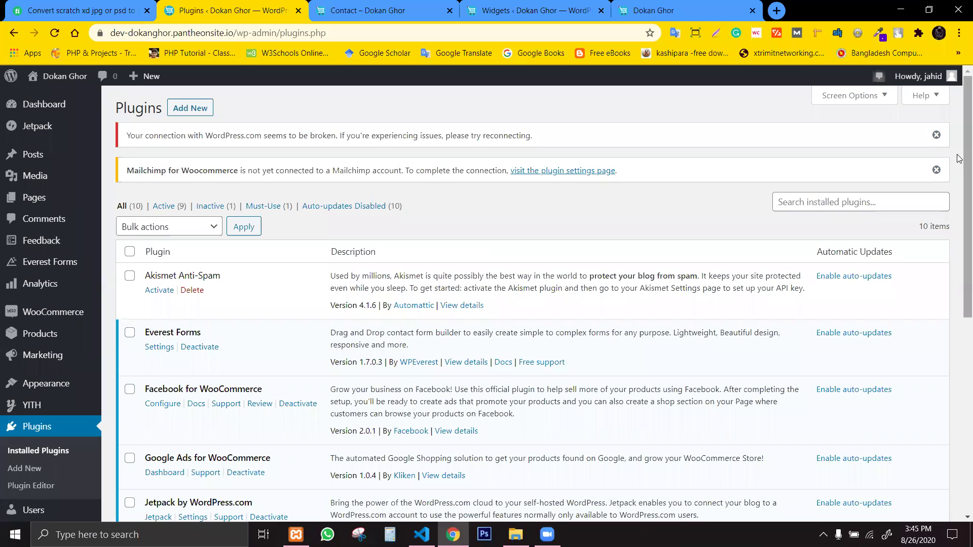
scroll(959, 257, "down", 4)
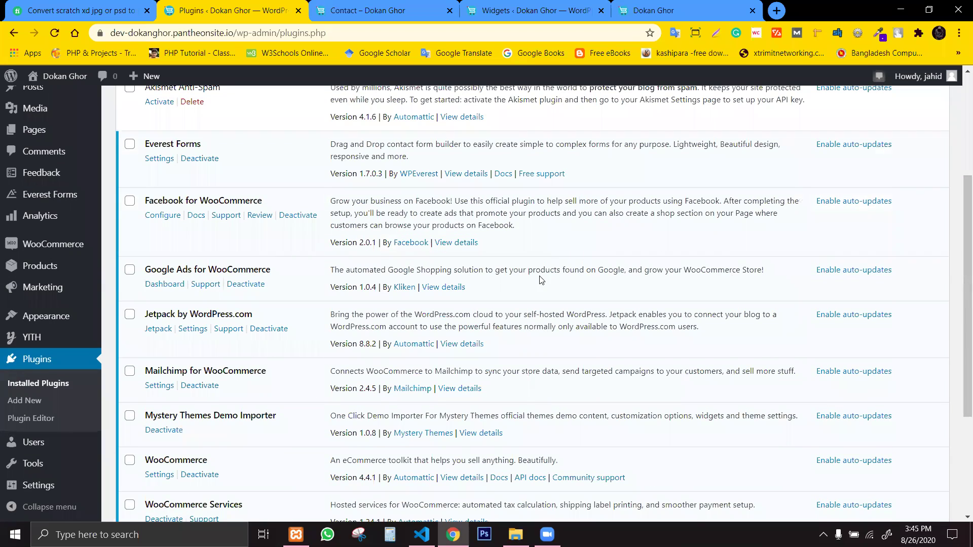
left_click_drag(960, 318, 915, 138)
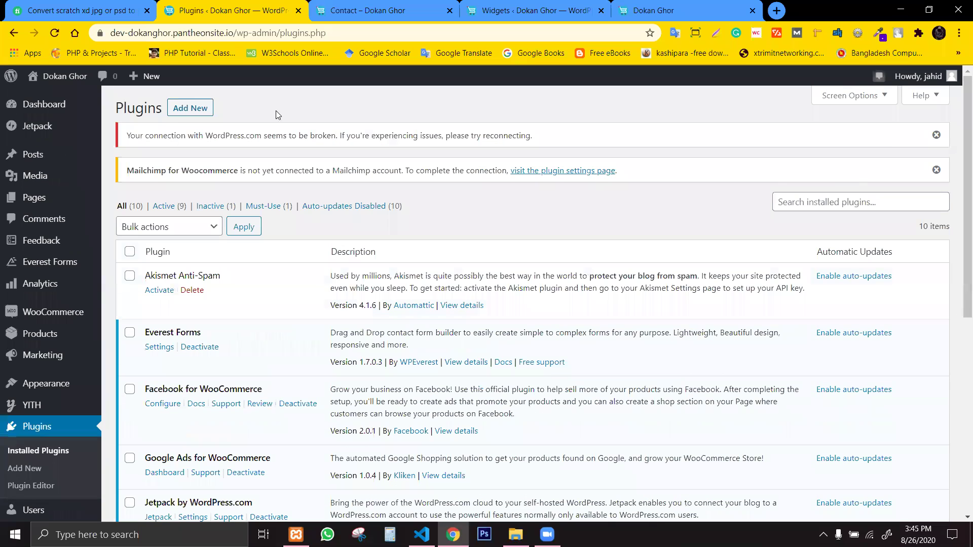
Search Add New Plugins for 'contact form 7', then install and activate Contact Form 7.
left_click(177, 108)
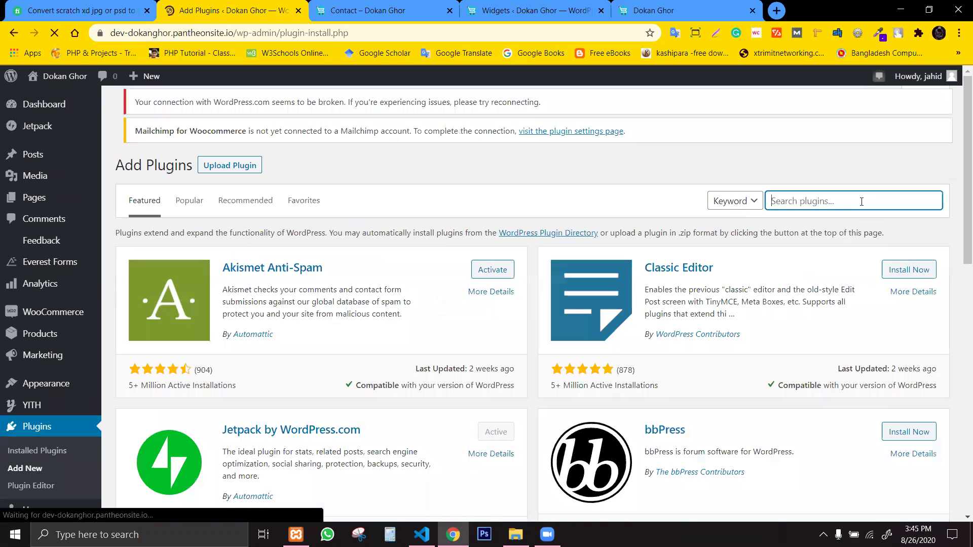
left_click(861, 202)
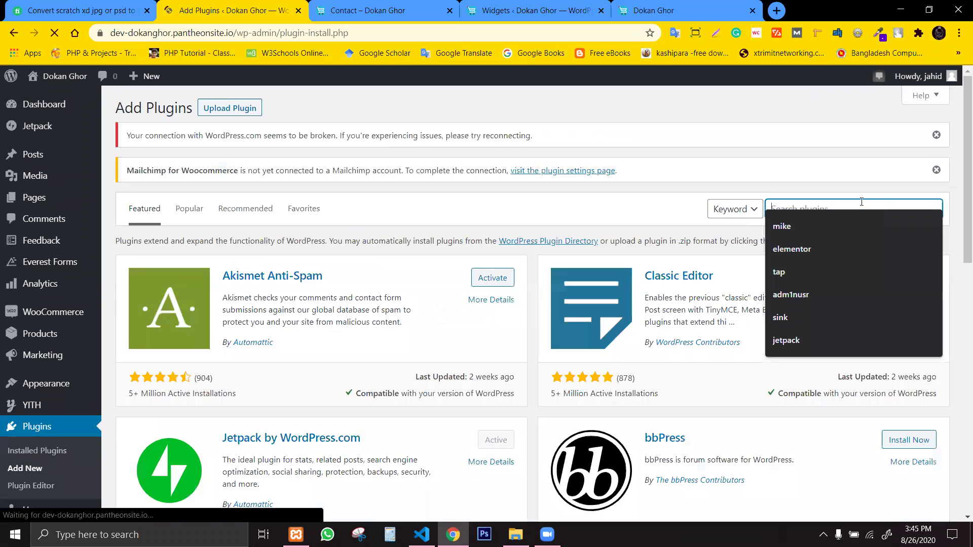
type("contac")
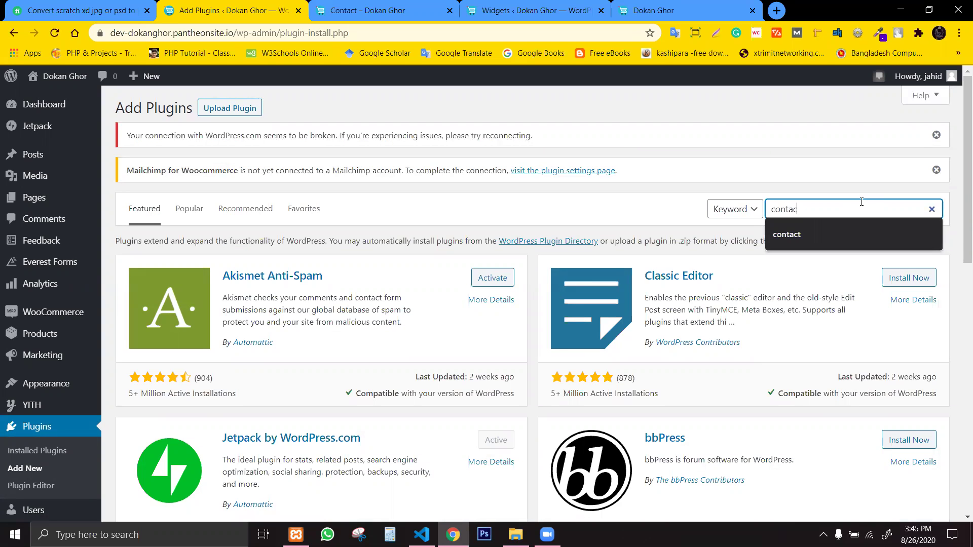
type("t form")
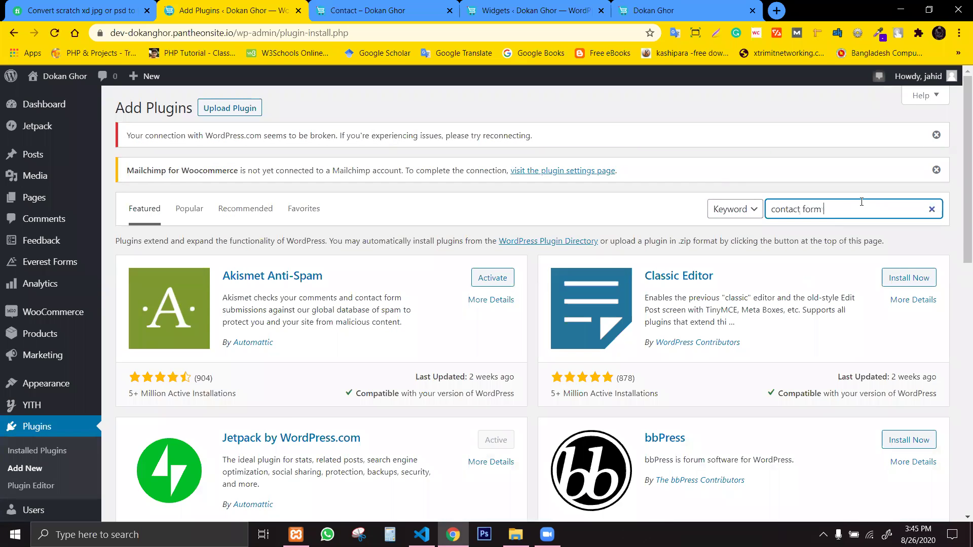
type(" 7")
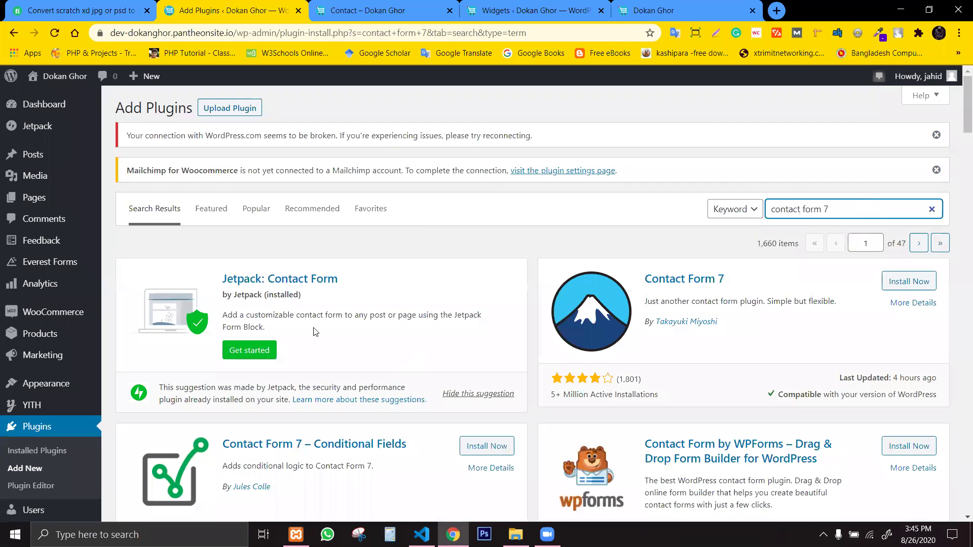
left_click(915, 282)
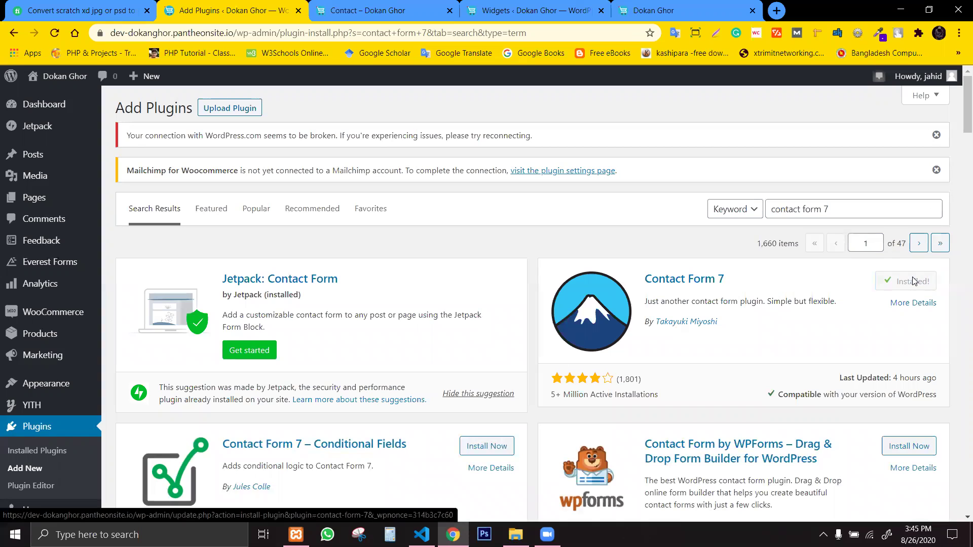
left_click(922, 290)
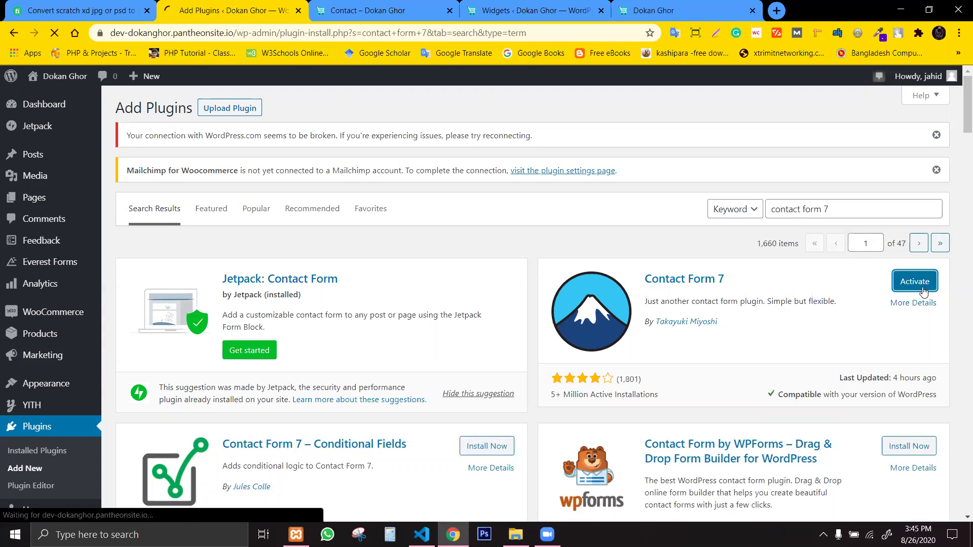
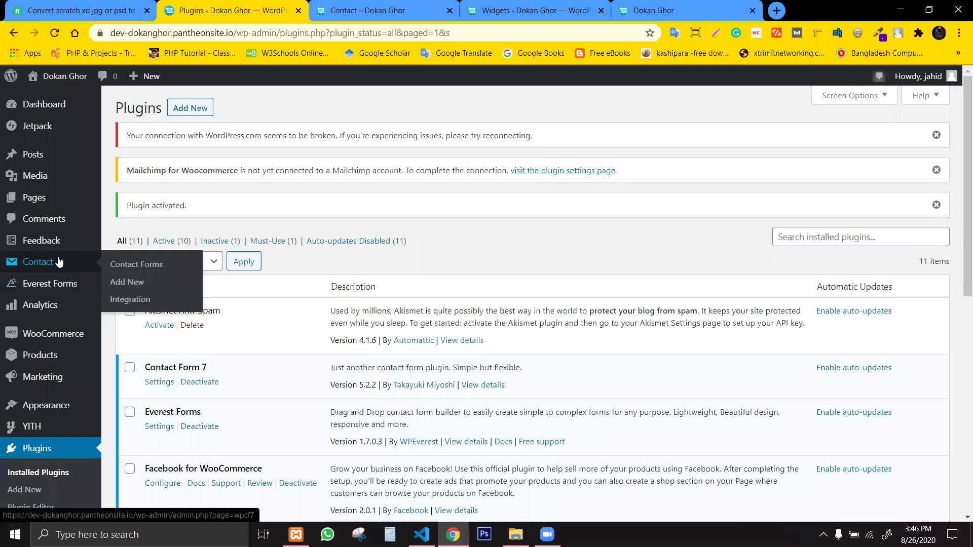
Copy the Contact form 1 shortcode from the Contact Forms list and go to the Contact page tab.
left_click(59, 261)
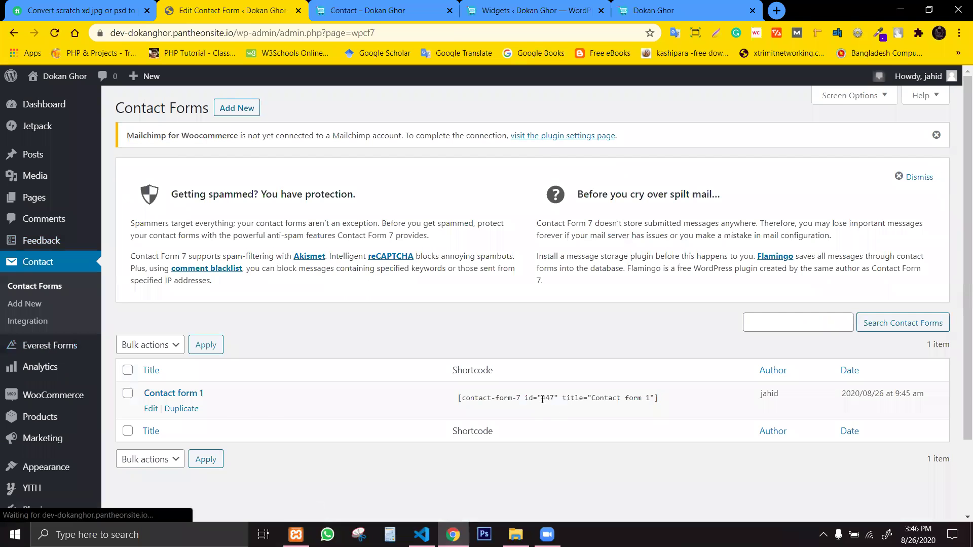
left_click(551, 398)
left_click(558, 400)
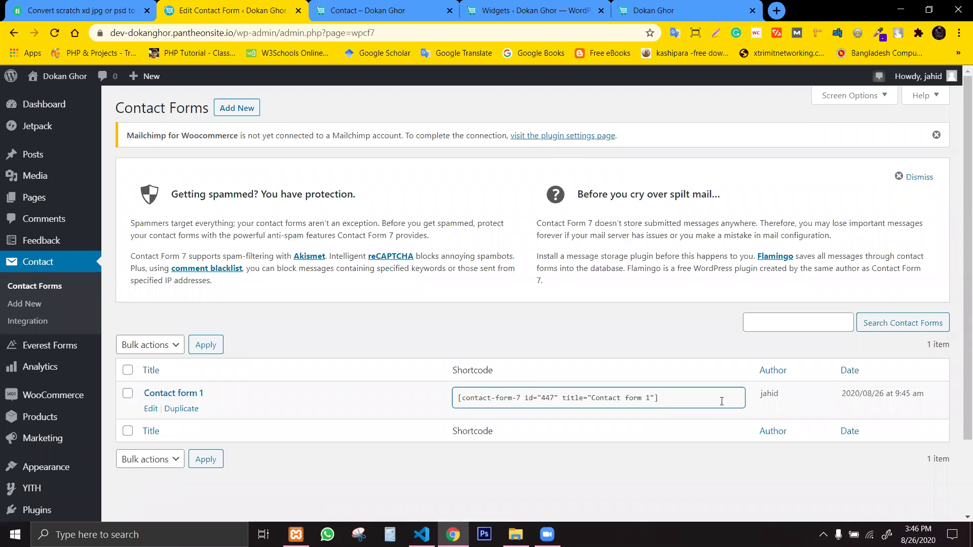
left_click(591, 440)
left_click(580, 396)
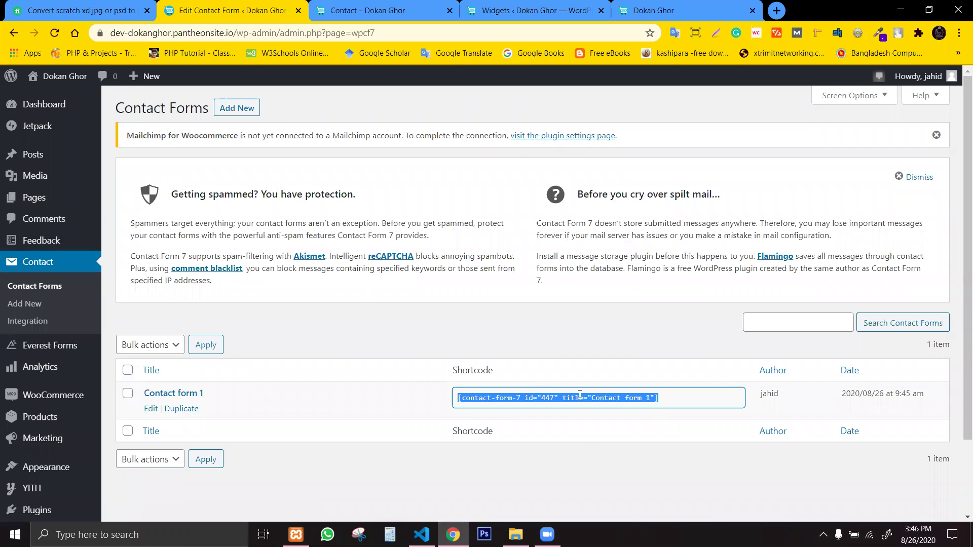
left_click(405, 10)
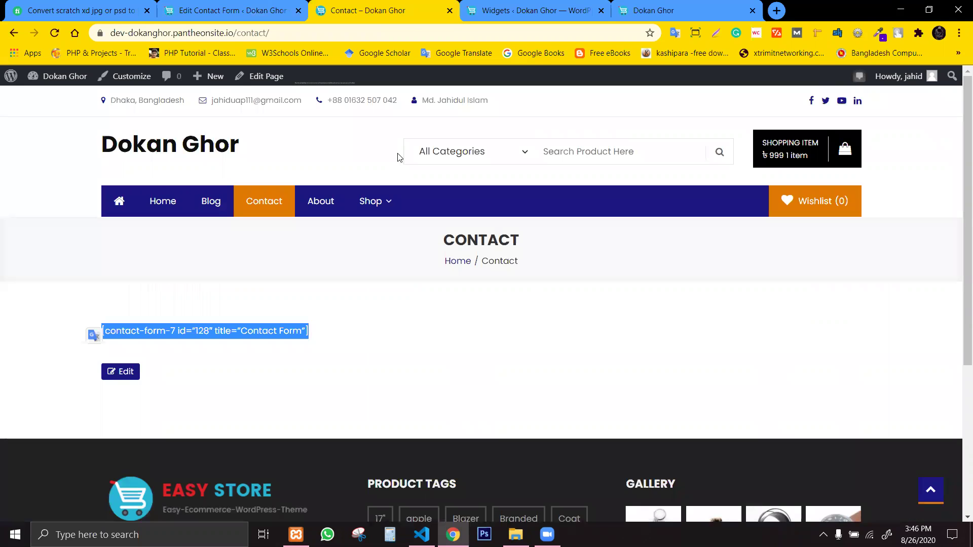
Replace the Contact page's old shortcode with the Contact form 1 shortcode and update the page.
left_click(116, 370)
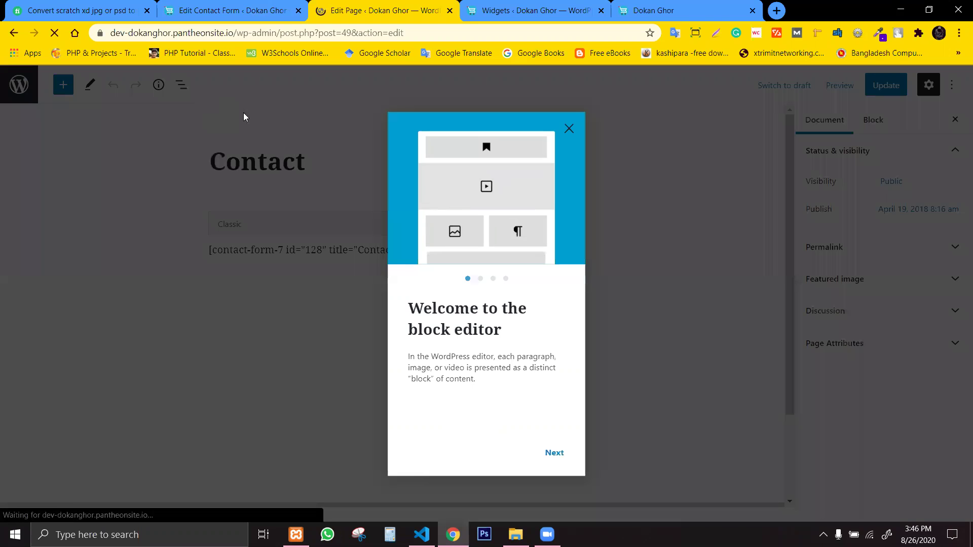
left_click(569, 129)
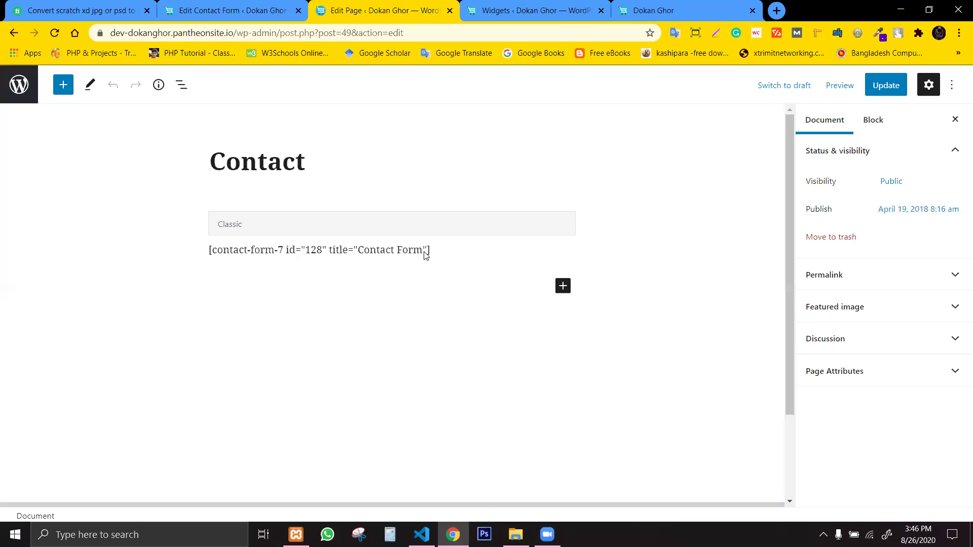
left_click(350, 253)
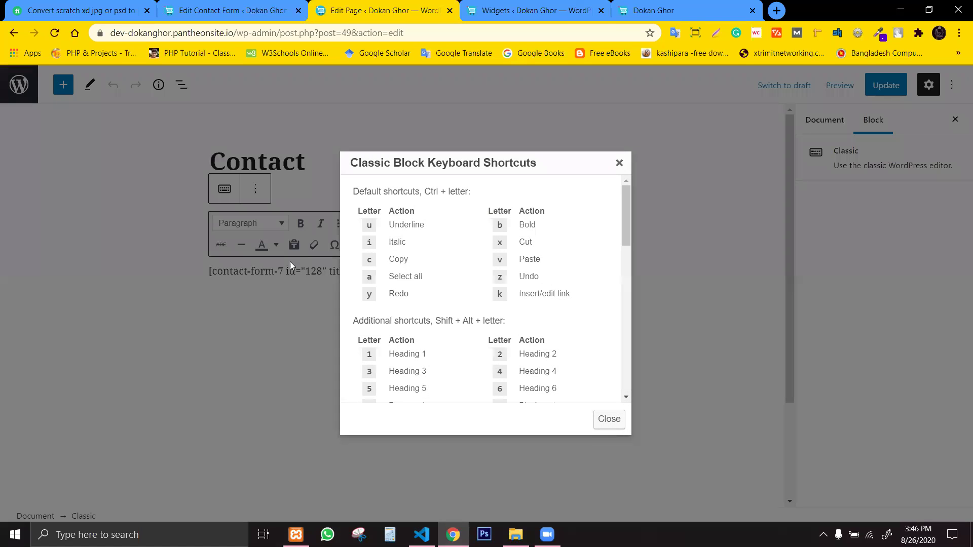
left_click(619, 163)
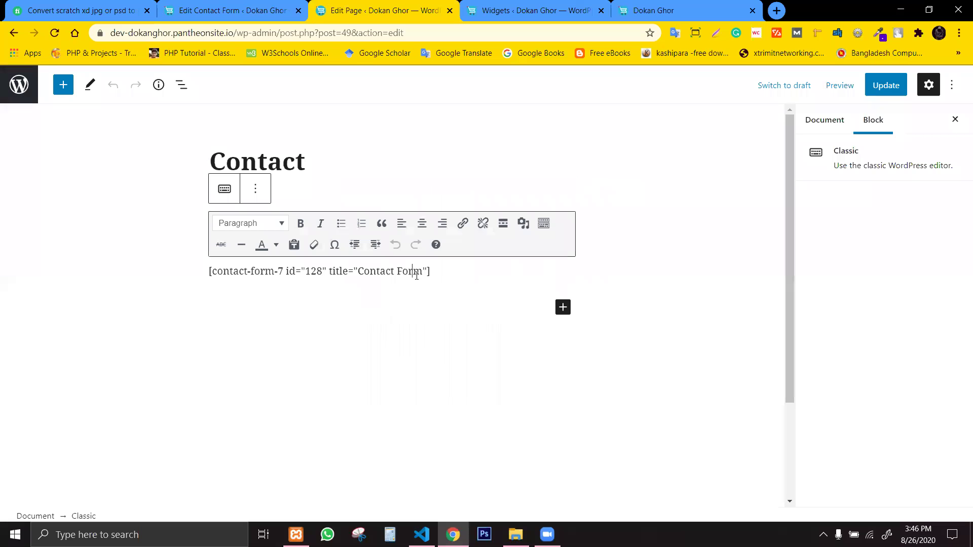
left_click_drag(431, 273, 150, 278)
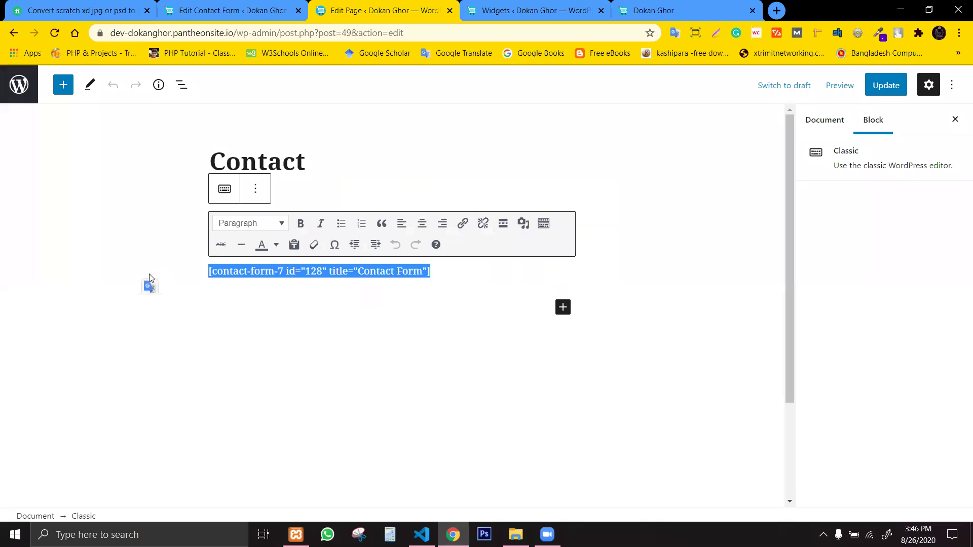
type("[contact-form-7 id=\"447\" title=\"Contact form 1\"]")
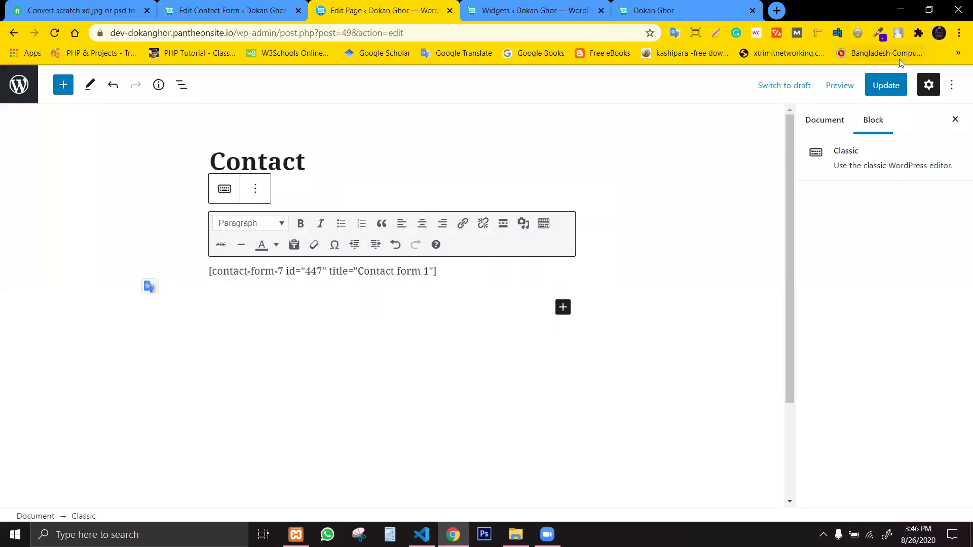
left_click(891, 87)
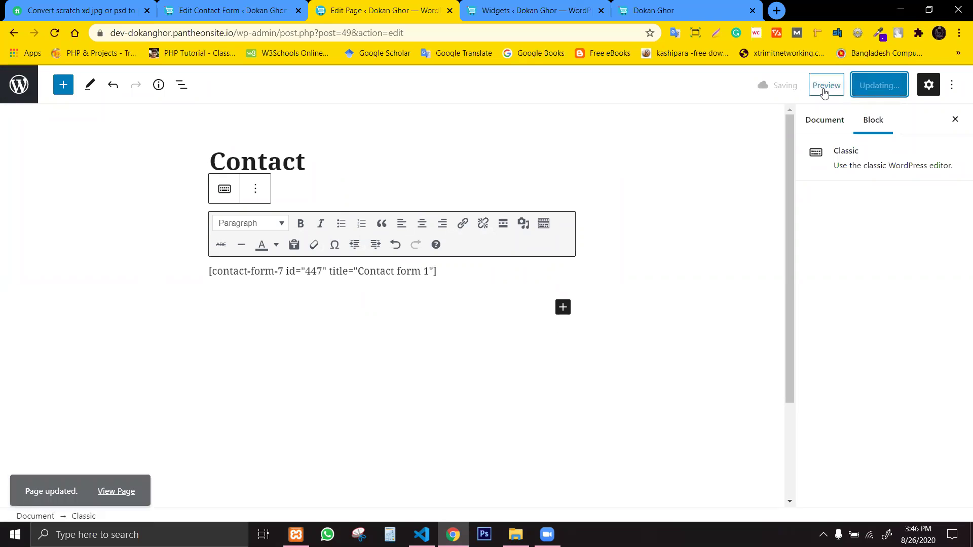
Preview the Contact page in a new tab and try the Name, Email, Subject and Message fields.
left_click(824, 89)
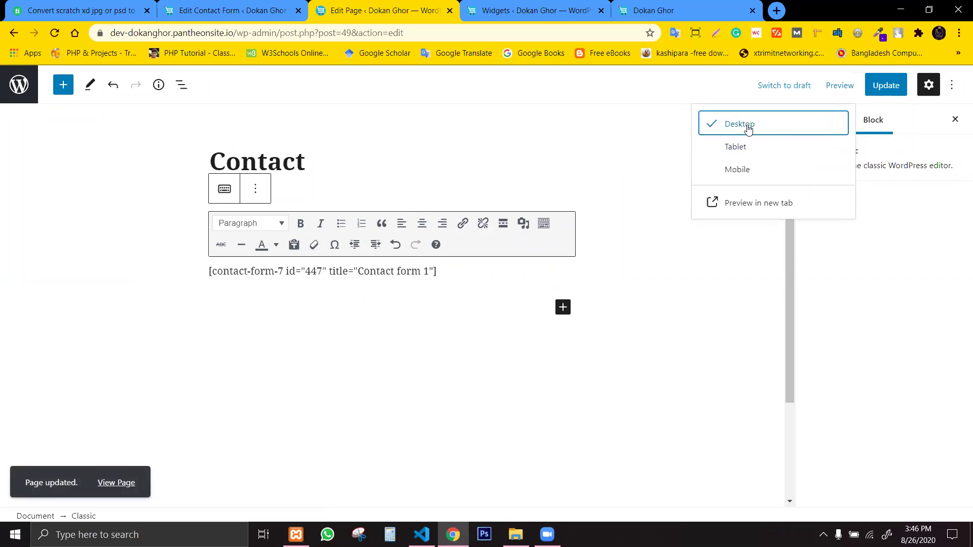
left_click(745, 204)
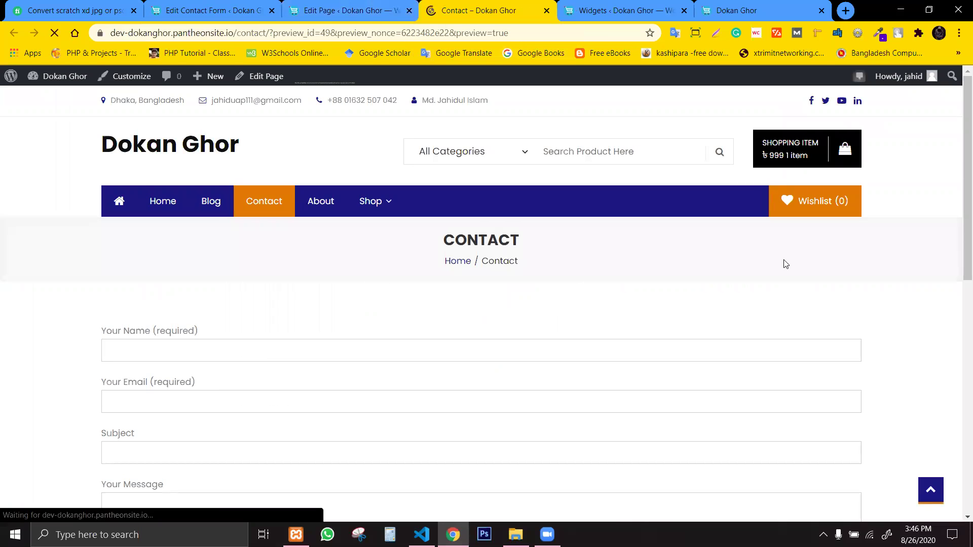
left_click_drag(955, 163, 959, 246)
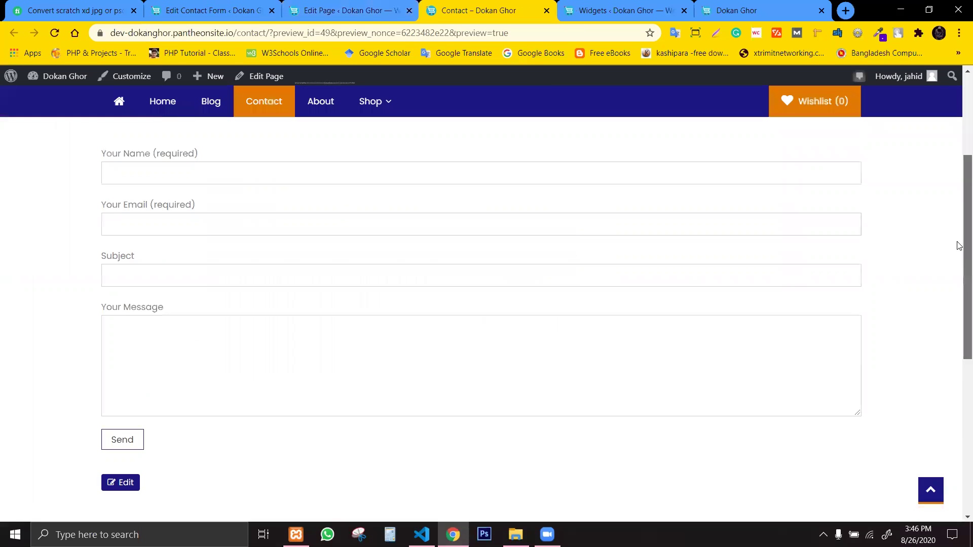
left_click(162, 408)
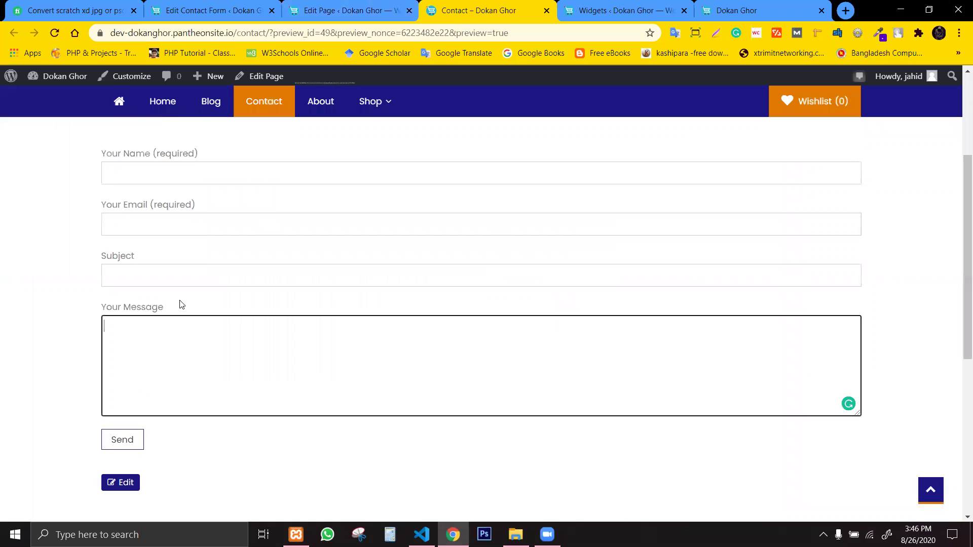
left_click(192, 220)
left_click(178, 167)
left_click(204, 282)
left_click(277, 320)
Return to the Contact Forms list to add a new form.
left_click(344, 10)
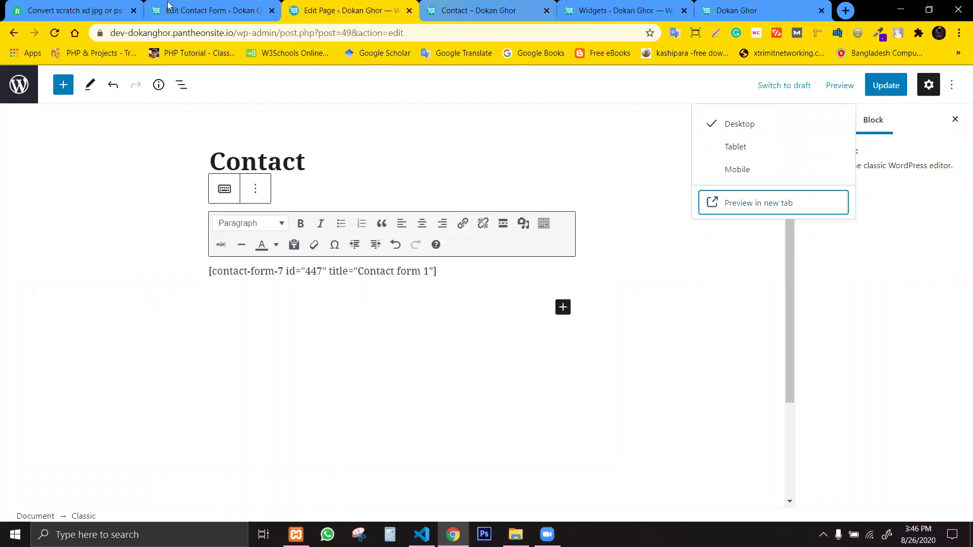
left_click(168, 6)
left_click(254, 125)
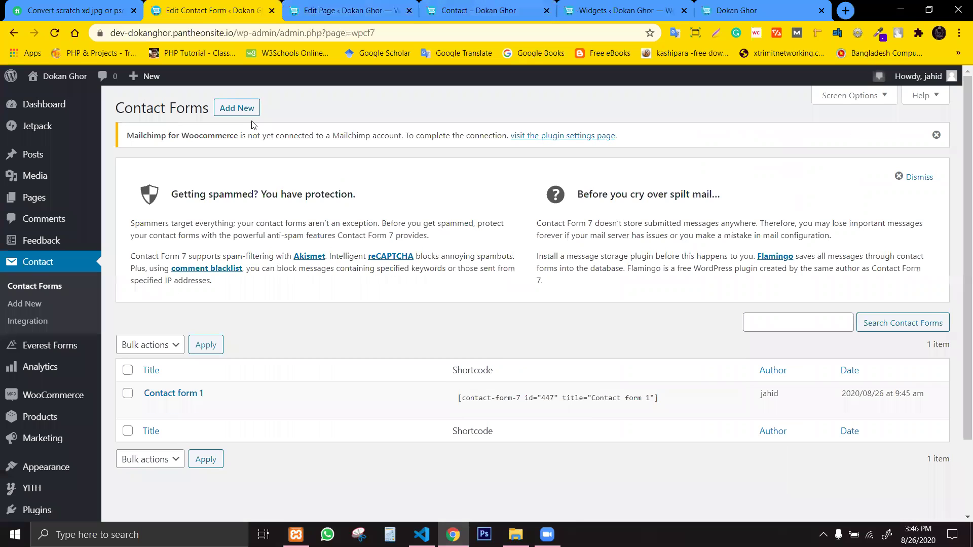
left_click(249, 110)
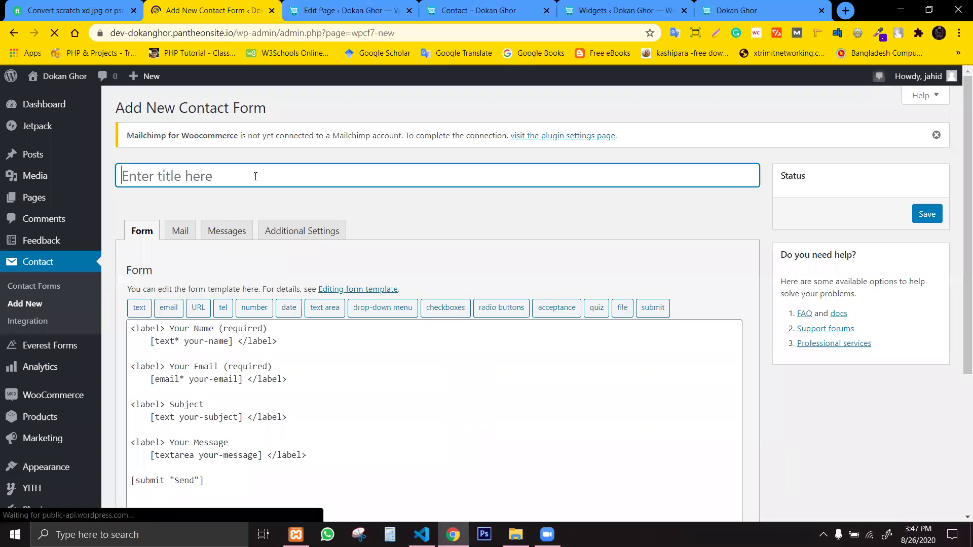
Title the new contact form 'Custom form'.
left_click(256, 177)
type("W")
key("BackSpace")
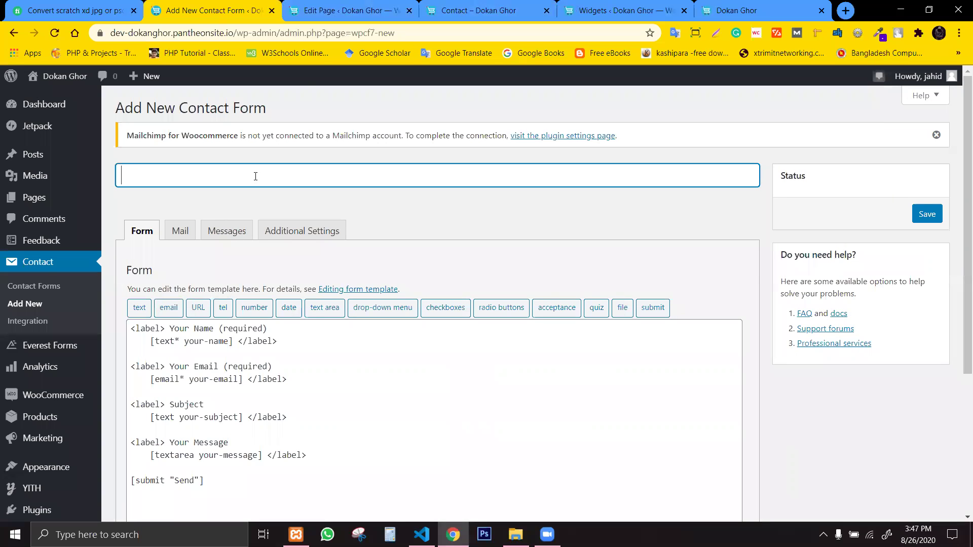
type("Custom")
key("BackSpace")
type("stom ")
type("fomr")
type("m form")
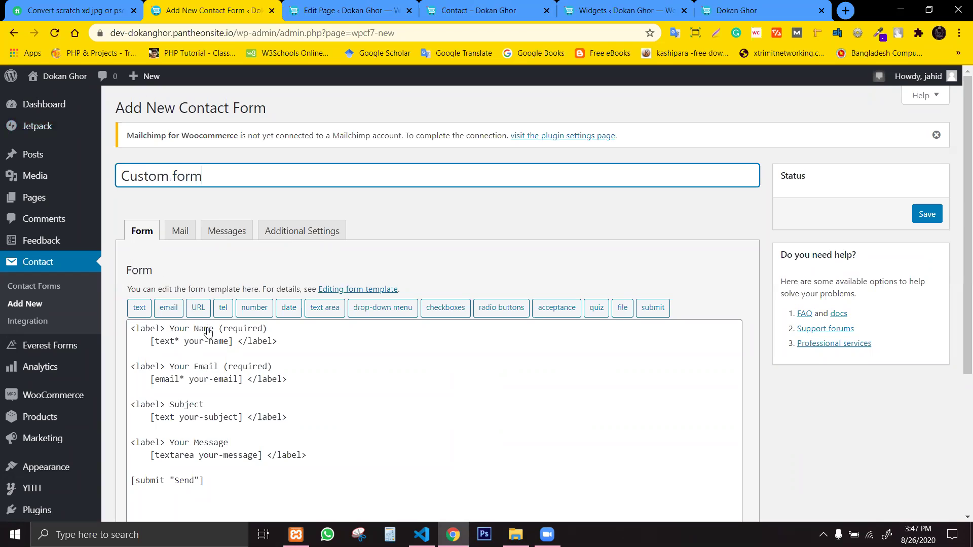
left_click(244, 442)
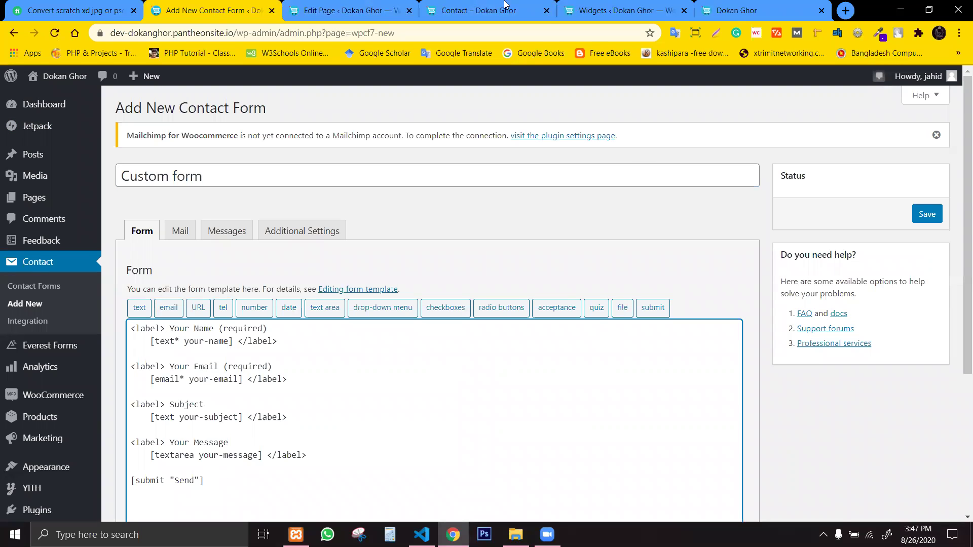
After checking the Contact page preview, delete the entire default form template.
left_click(477, 10)
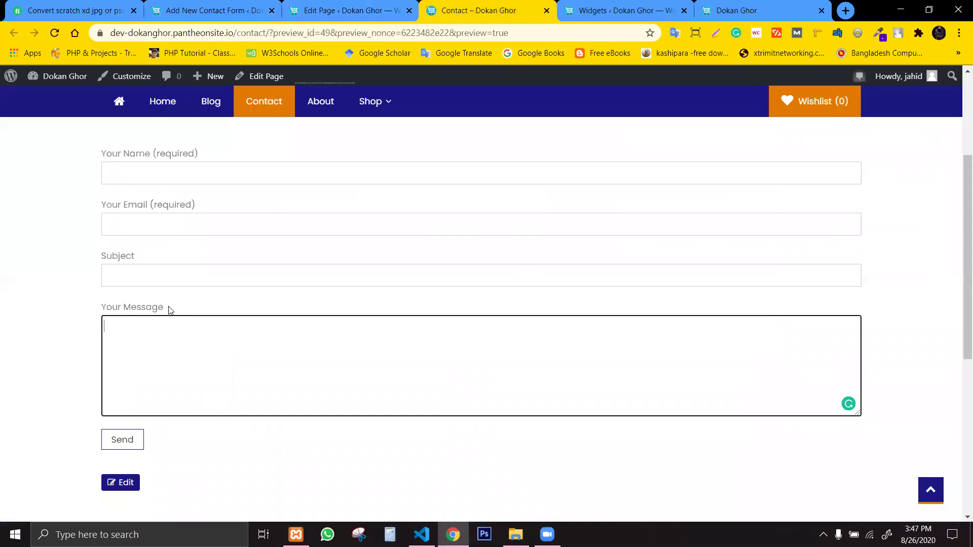
left_click_drag(168, 307, 100, 305)
left_click(351, 4)
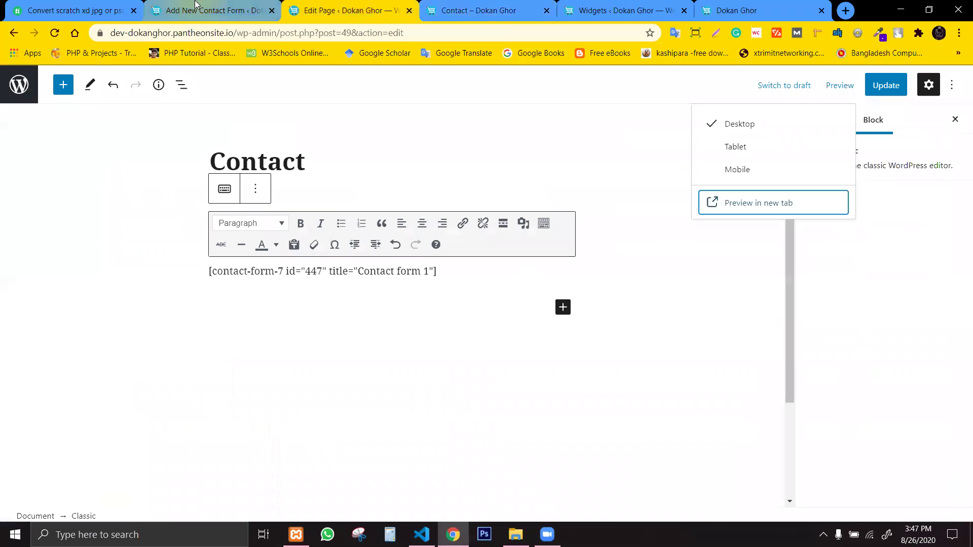
left_click(474, 6)
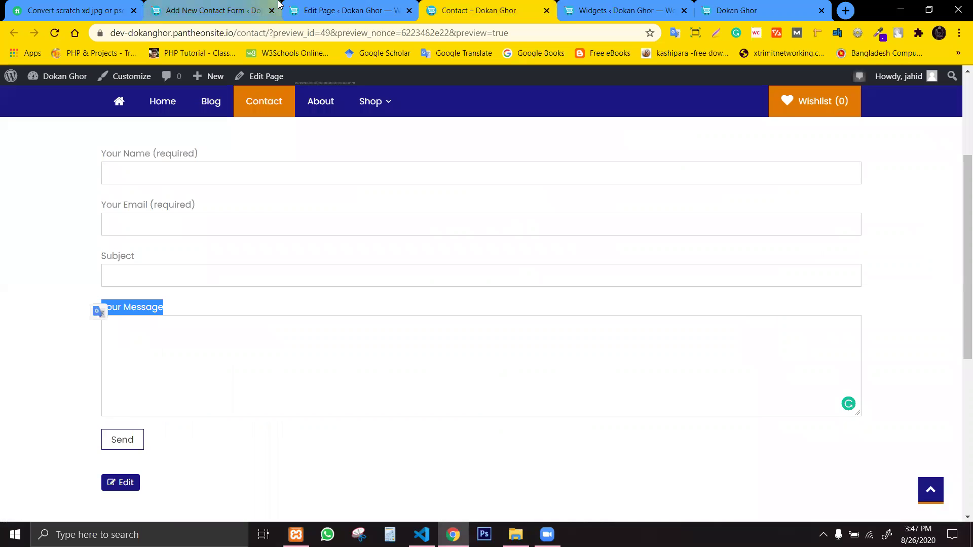
left_click(304, 5)
left_click(213, 7)
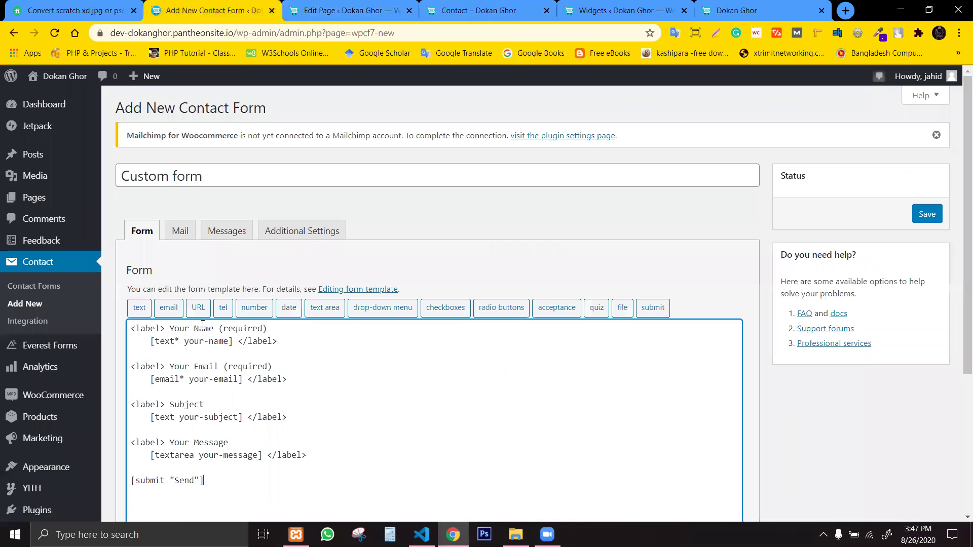
left_click_drag(218, 499, 125, 323)
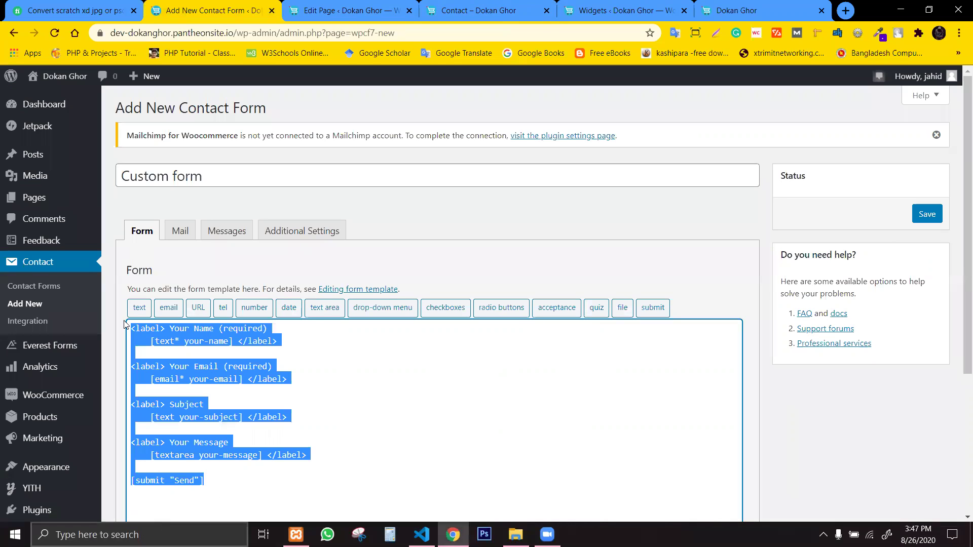
key("BackSpace")
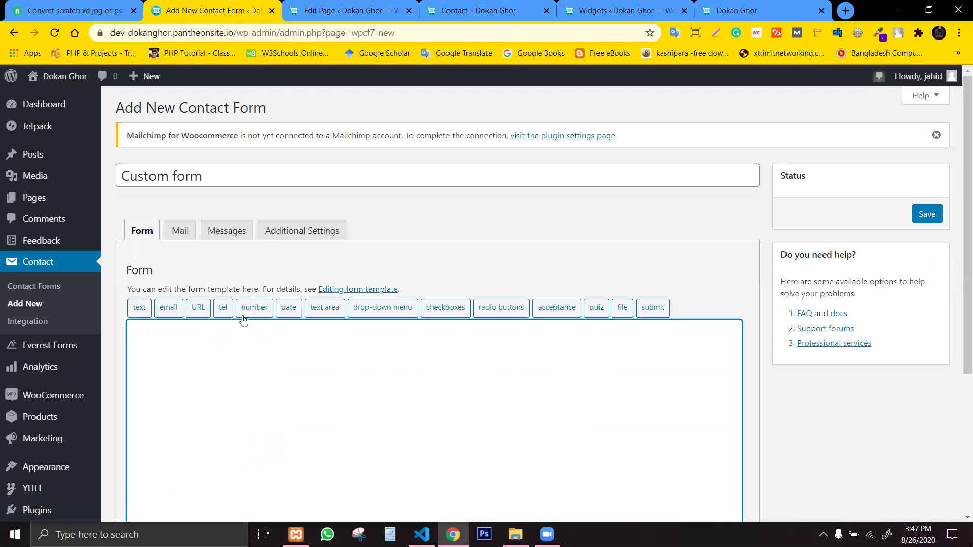
left_click(133, 308)
Name the text field first-name, make it required, with placeholder 'Enter Your First Name'.
triple_click(457, 200)
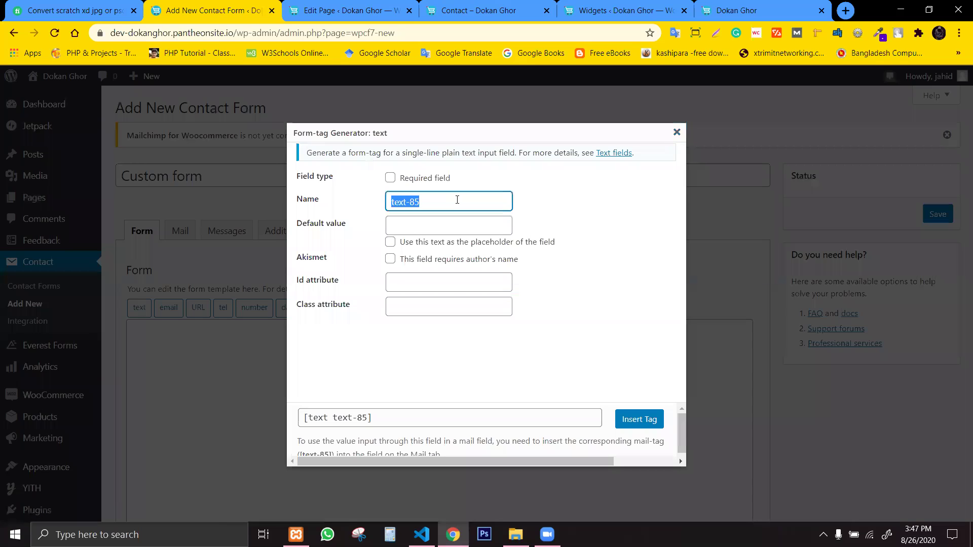
type("fir")
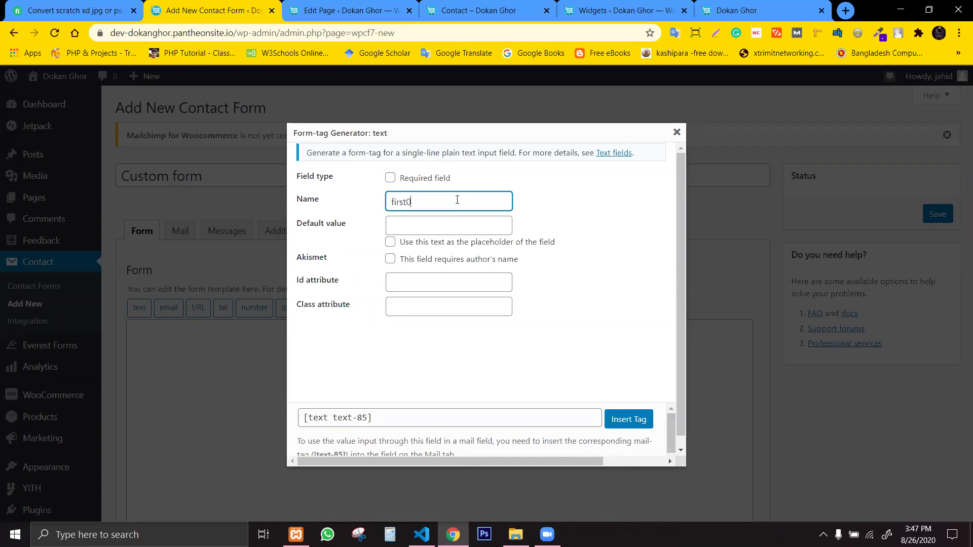
type("st-name")
left_click(390, 177)
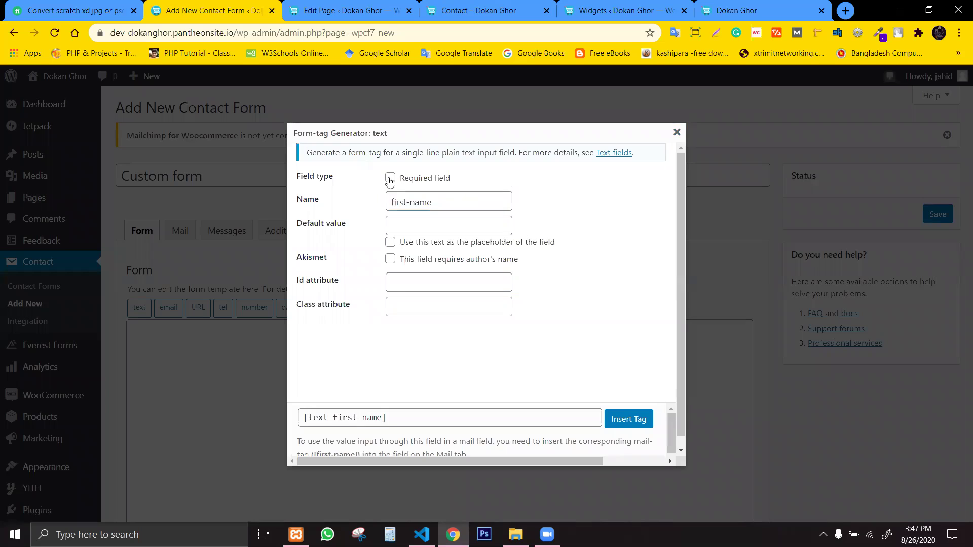
left_click(411, 217)
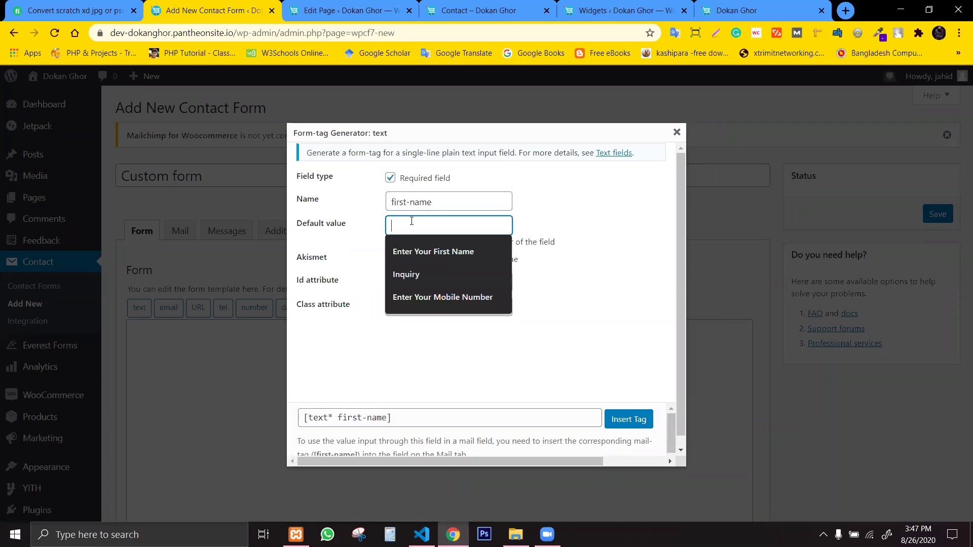
type("F")
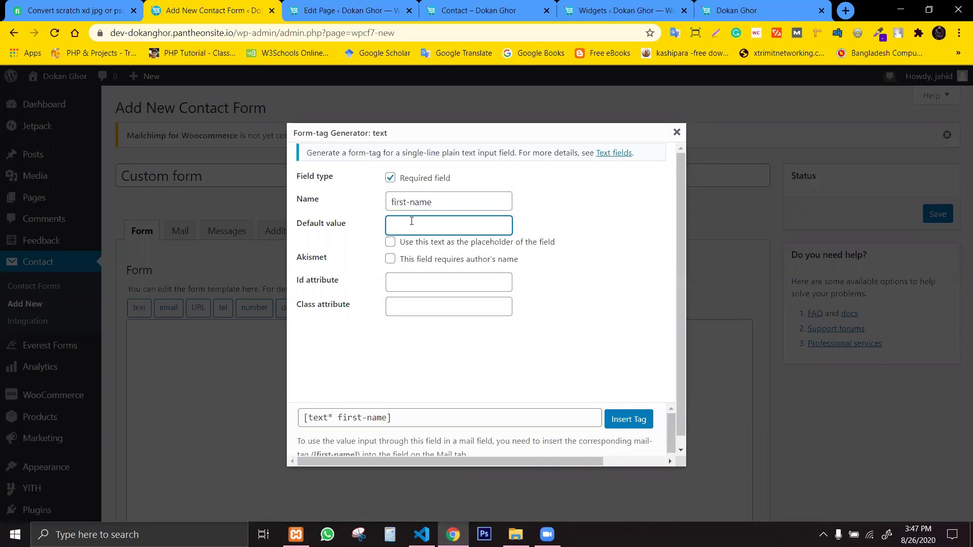
type("Enter Your Mobile Number")
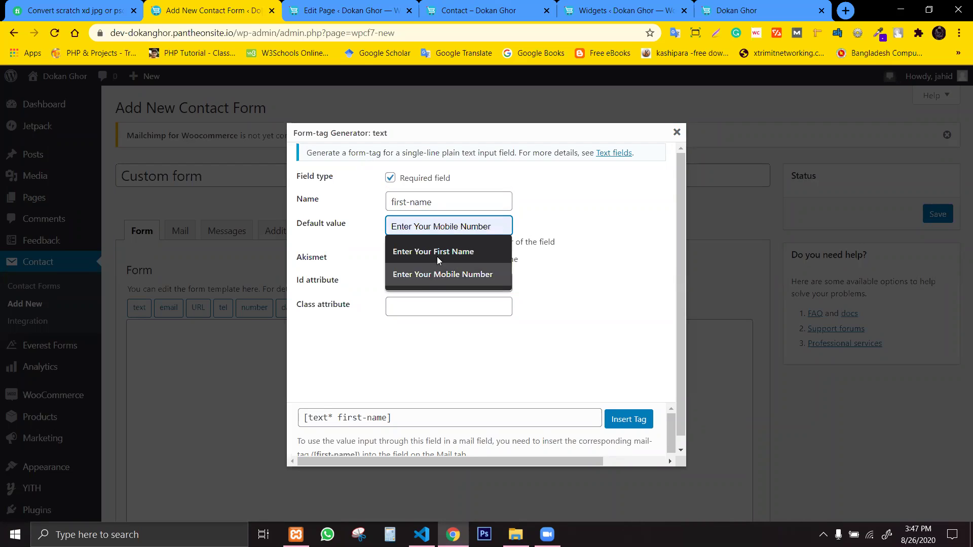
left_click(436, 254)
left_click(391, 242)
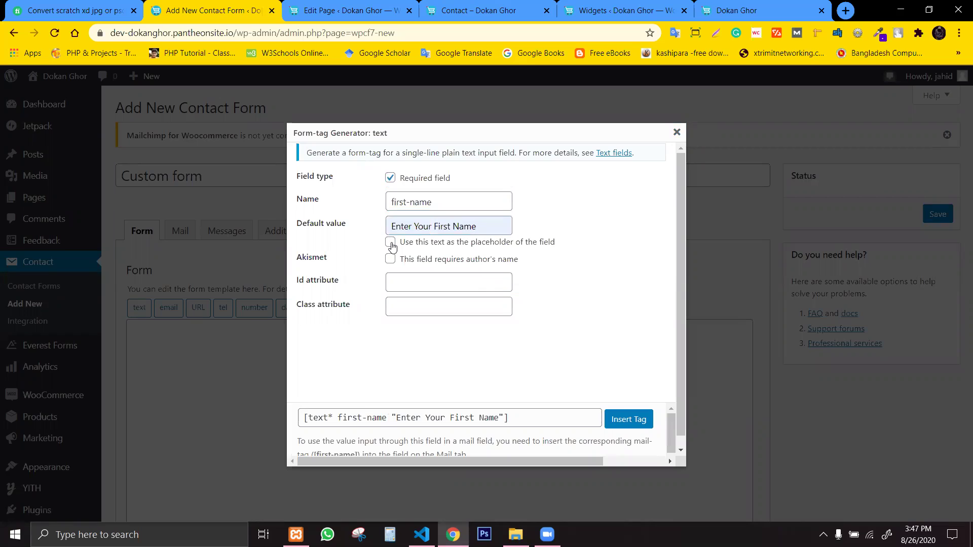
Give the first-name field class custom-field and insert the tag into the template.
left_click(456, 282)
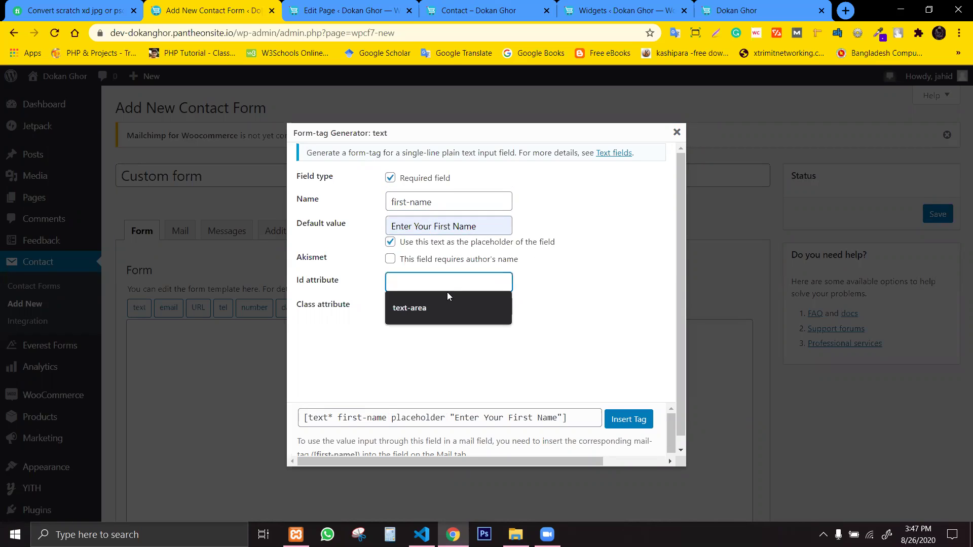
left_click(456, 310)
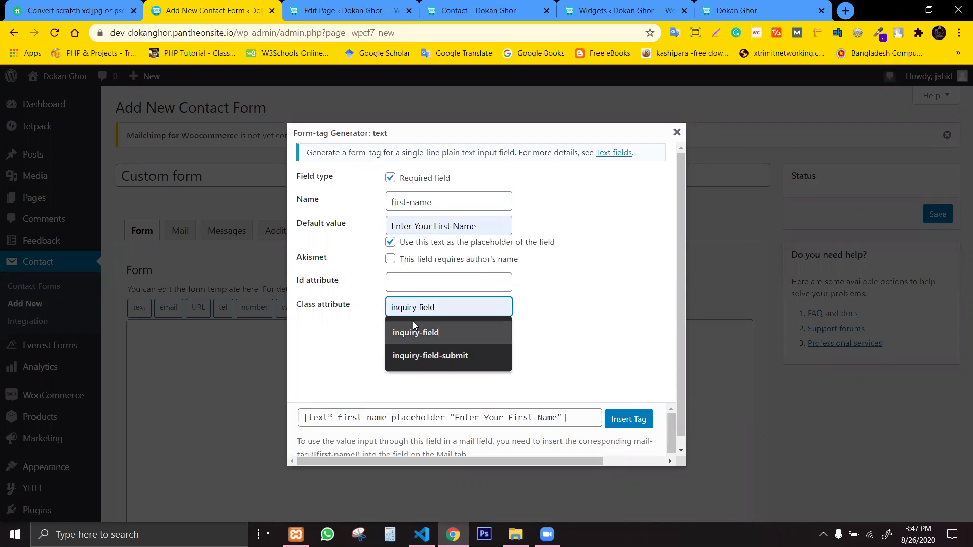
type("i")
key("BackSpace")
key("BackSpace")
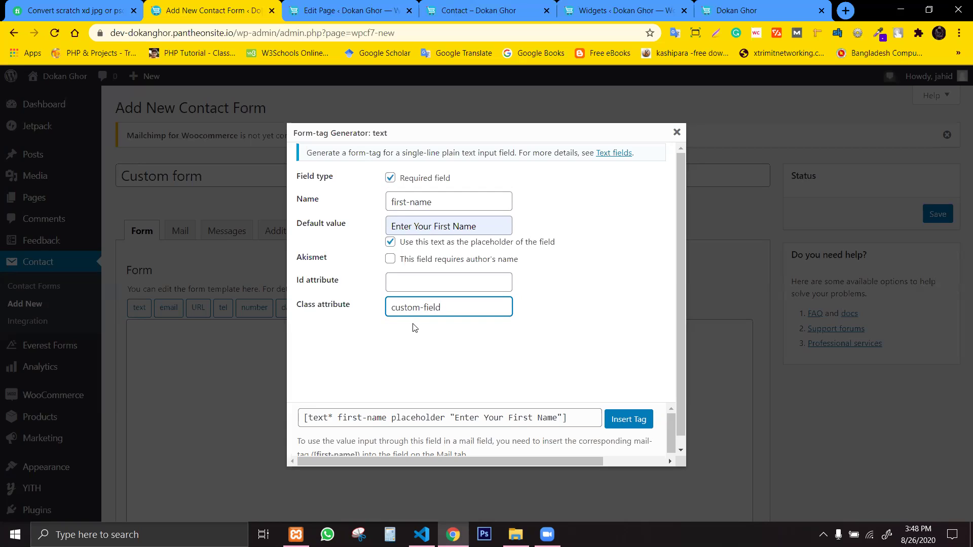
key("ctrl+a")
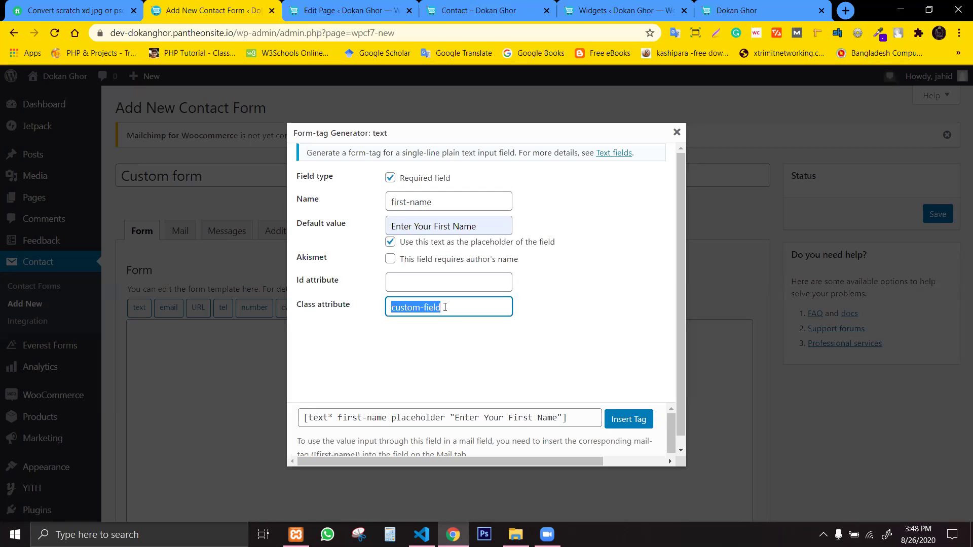
left_click(641, 423)
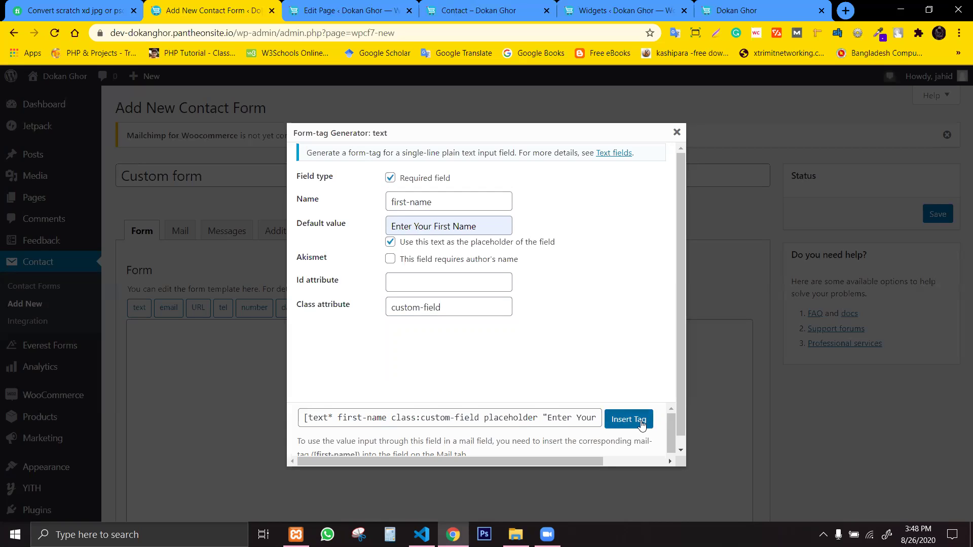
left_click(628, 419)
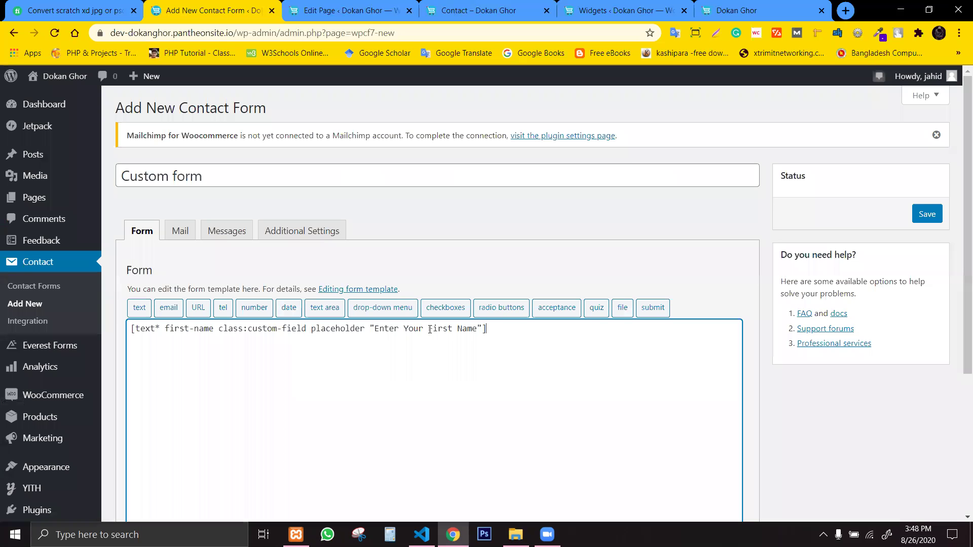
Duplicate the first-name tag line below the original.
left_click_drag(491, 329, 131, 330)
left_click(502, 373)
key("ctrl+a")
mouse_move(35, 338)
left_click(580, 369)
left_click_drag(487, 329, 127, 333)
key("ctrl+c")
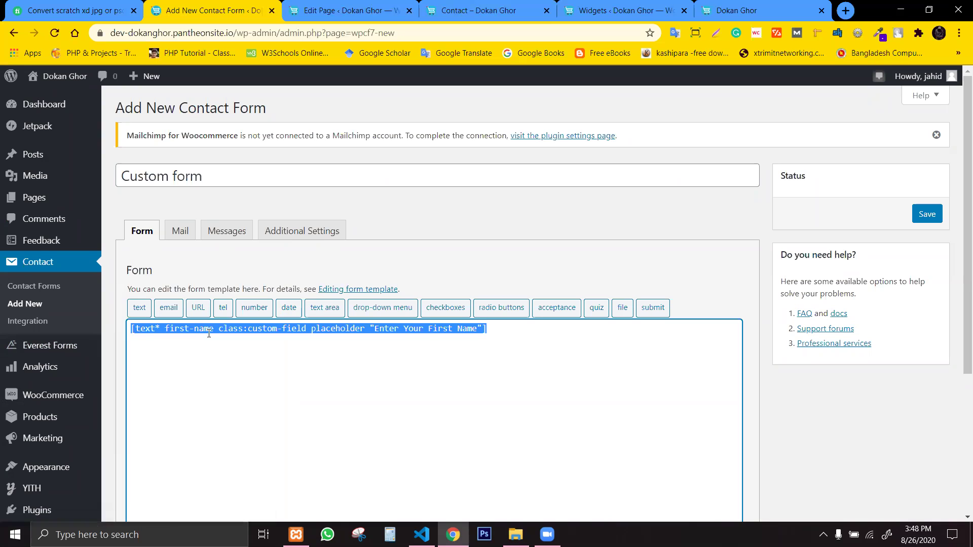
left_click(526, 329)
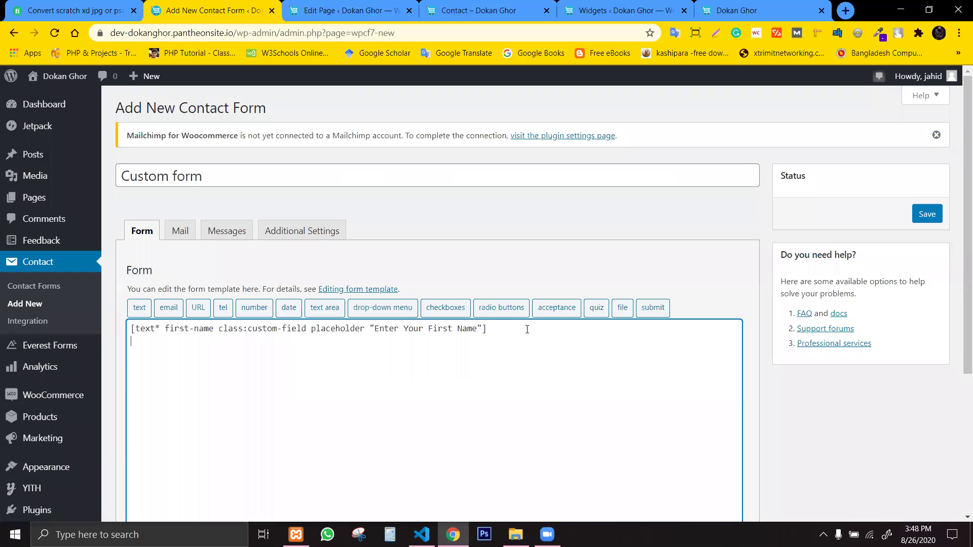
key("ctrl+v")
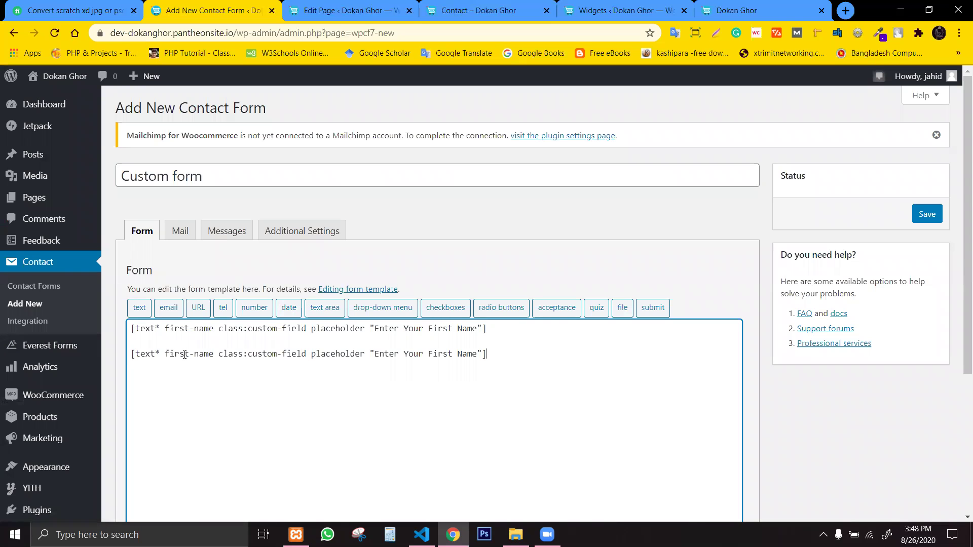
Change the copy to a last-name field with placeholder 'Enter Your Last Name'.
left_click_drag(189, 353, 165, 351)
type("last")
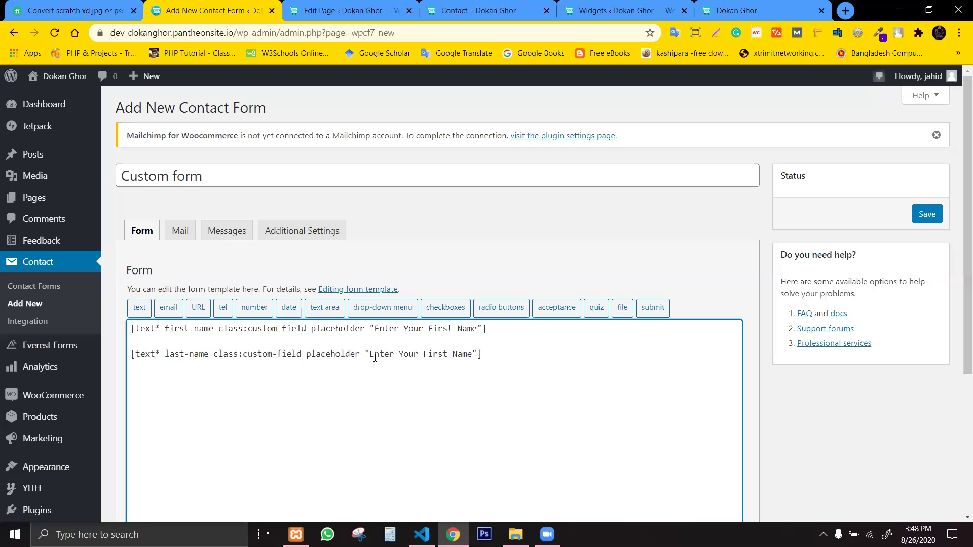
left_click_drag(423, 355, 439, 355)
type("Last")
key("Delete")
key("Delete")
left_click(168, 308)
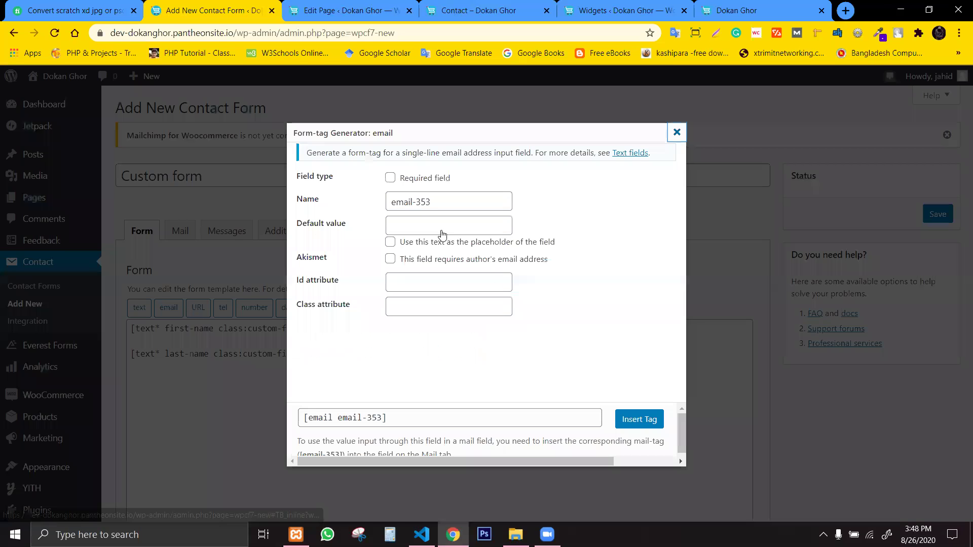
triple_click(441, 204)
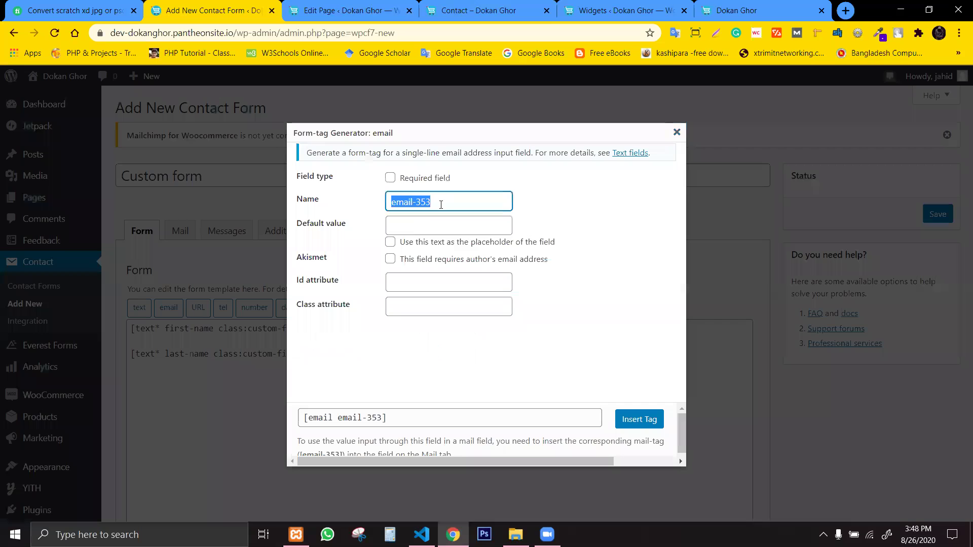
type("your-email")
left_click(390, 178)
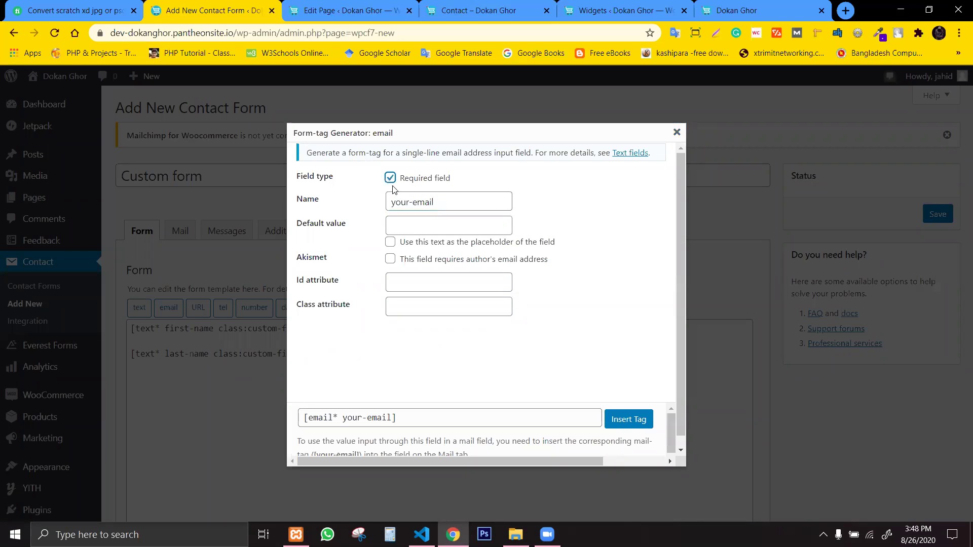
left_click(420, 227)
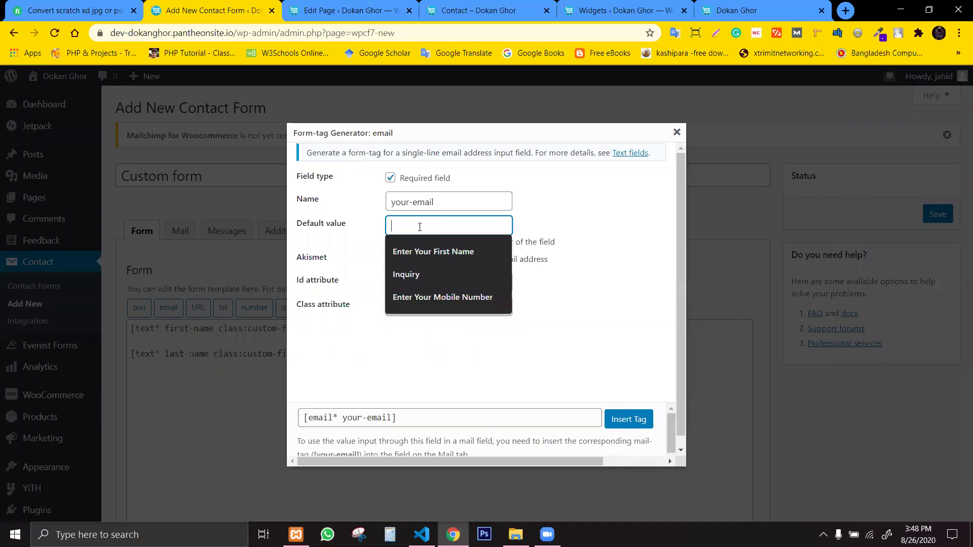
type("Enter")
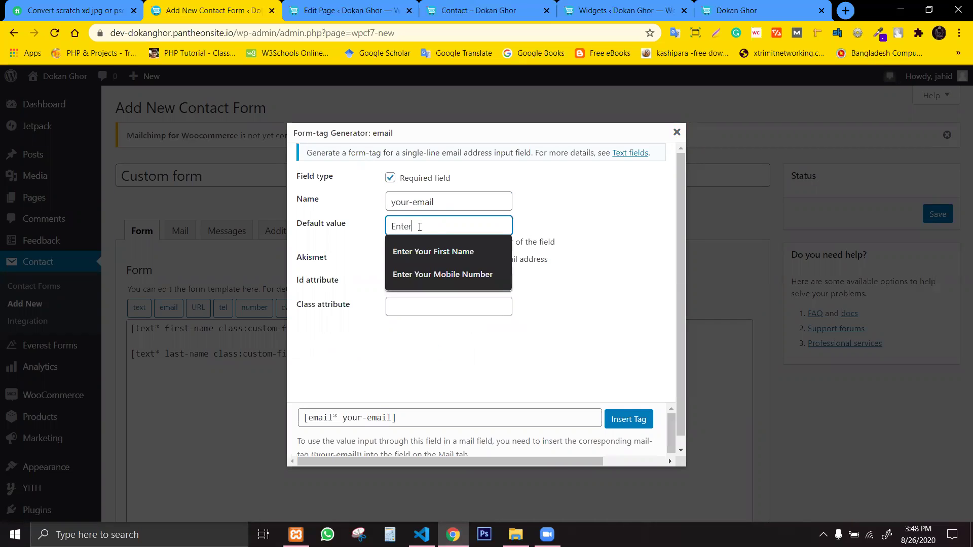
type(" your")
key("BackSpace")
key("BackSpace")
key("BackSpace")
key("BackSpace")
key("BackSpace")
key("BackSpace")
key("BackSpace")
key("BackSpace")
key("BackSpace")
key("BackSpace")
type("x")
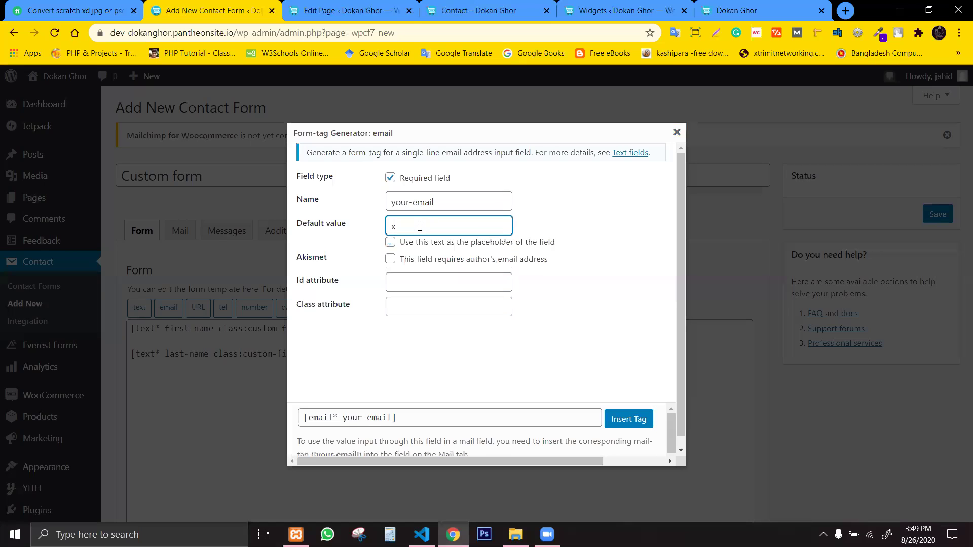
type("xx@xx.xx")
left_click(389, 244)
Give the email field class custom-field and insert the tag.
left_click(419, 281)
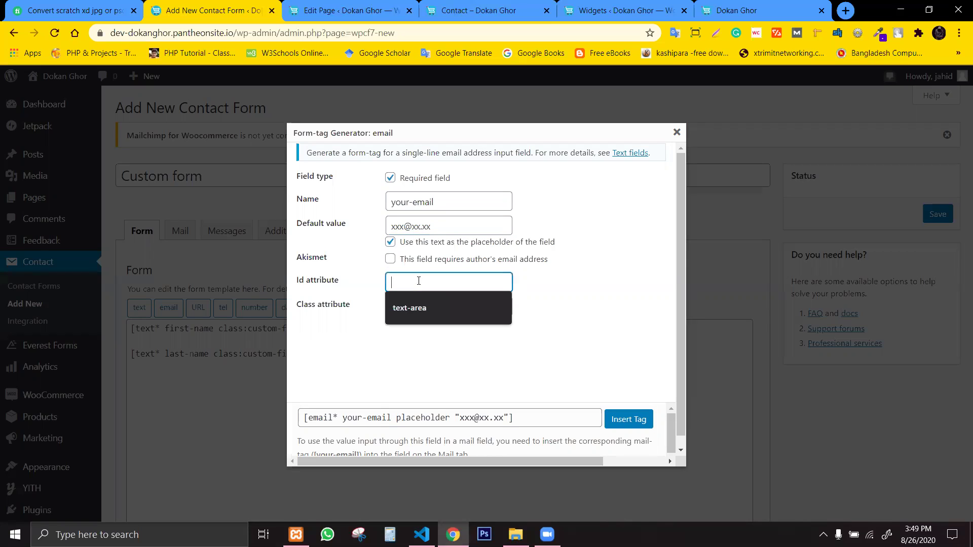
left_click(409, 306)
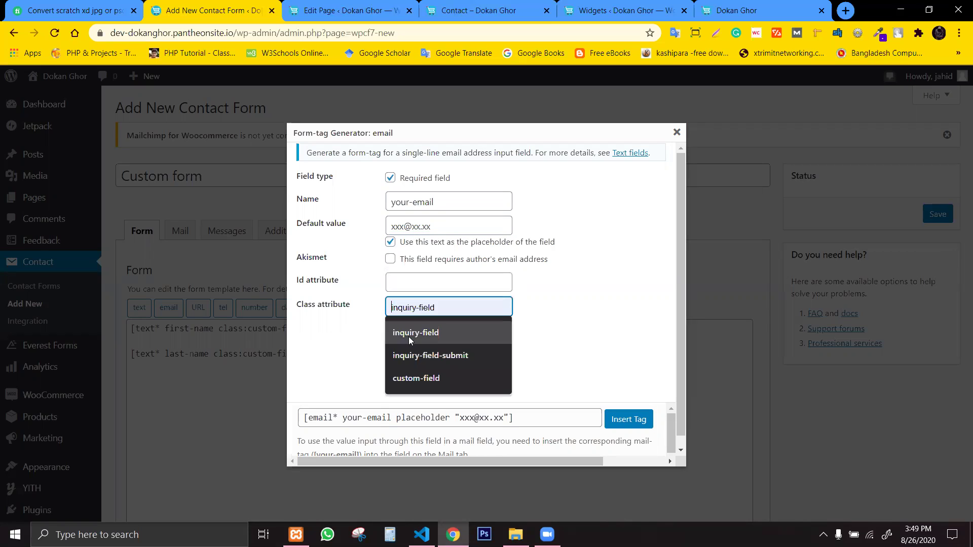
left_click(421, 379)
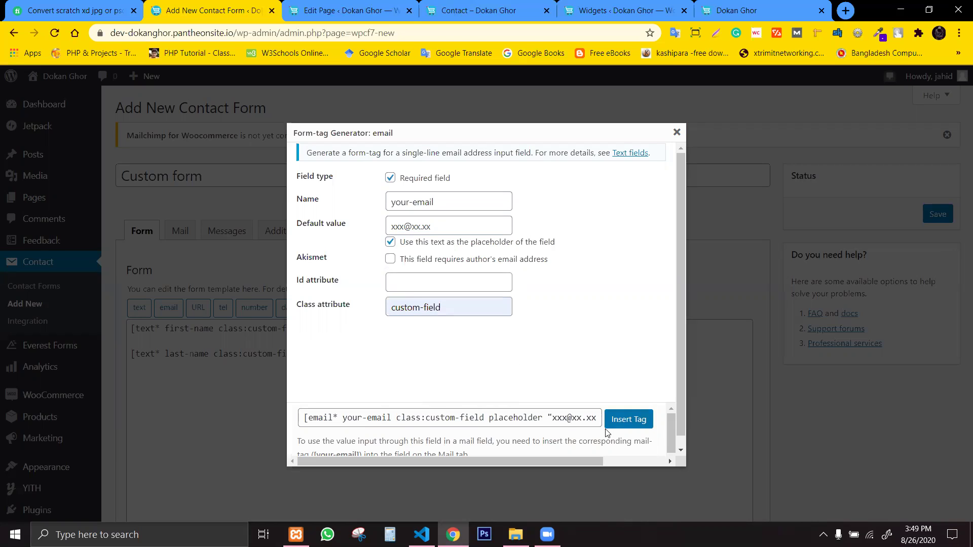
left_click(628, 419)
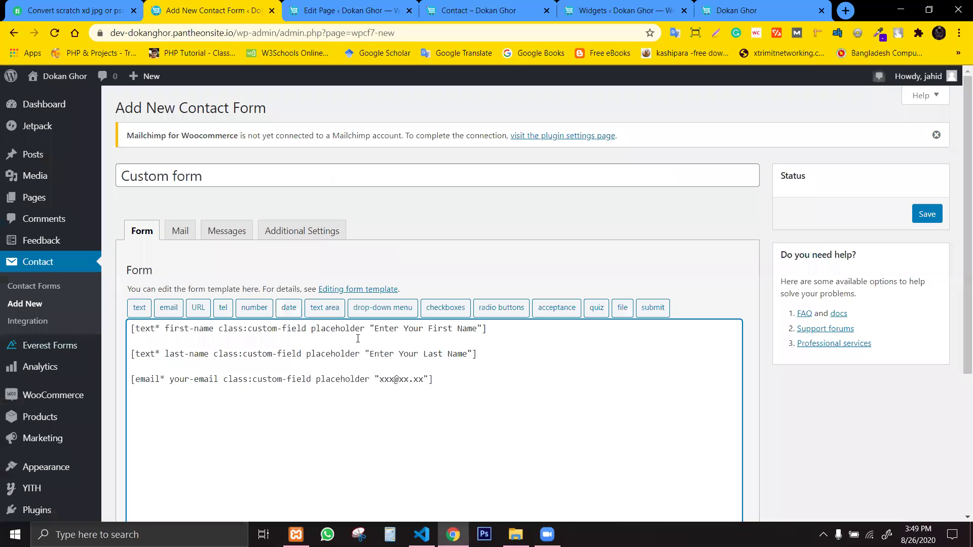
Insert a required your-mobile tel tag with placeholder 'Enter Mobile Number' and class custom-field.
left_click(218, 308)
triple_click(424, 200)
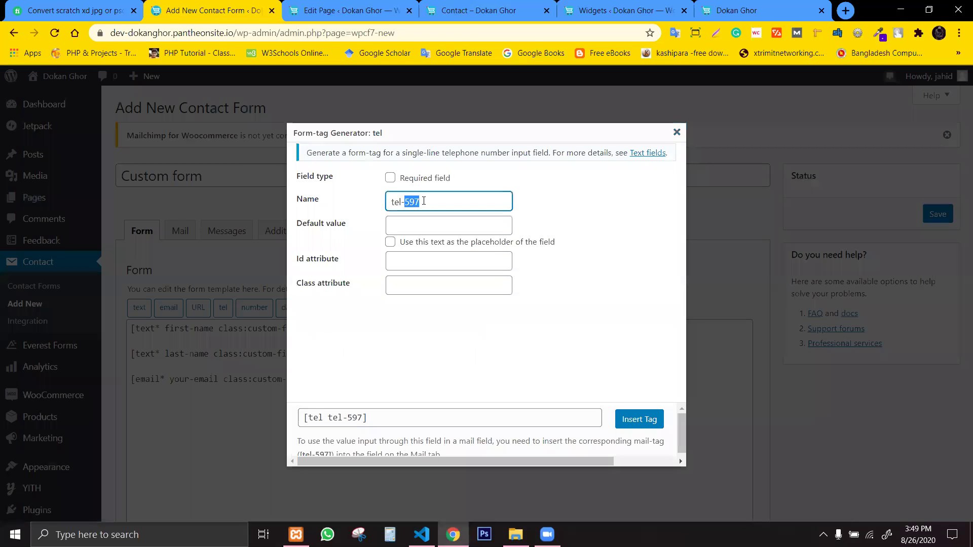
type("your")
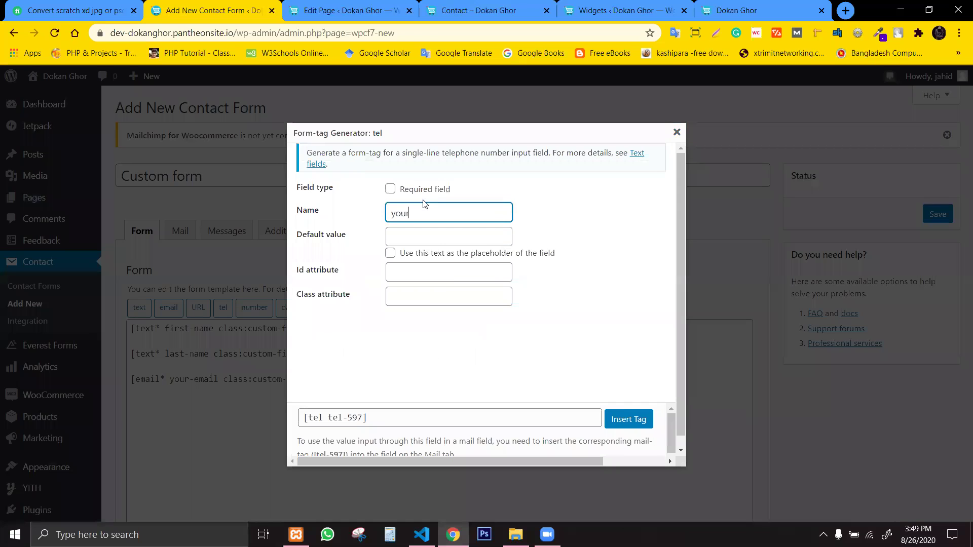
type("-mobile")
left_click(392, 190)
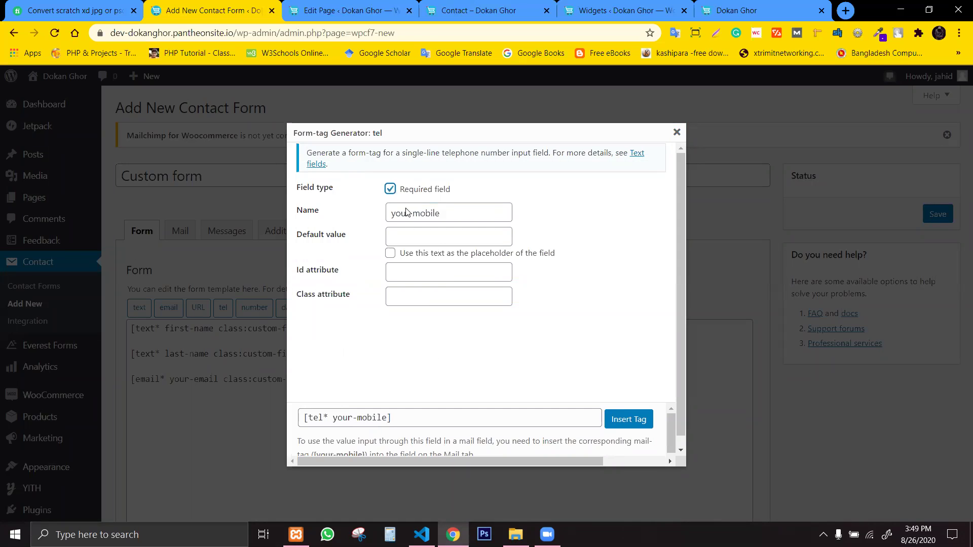
left_click(428, 253)
left_click(431, 241)
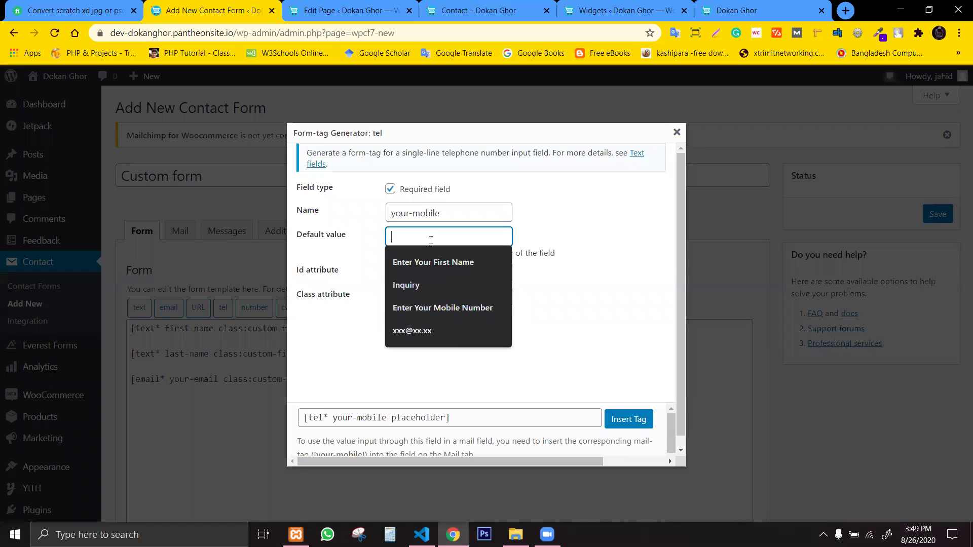
type("E")
key("BackSpace")
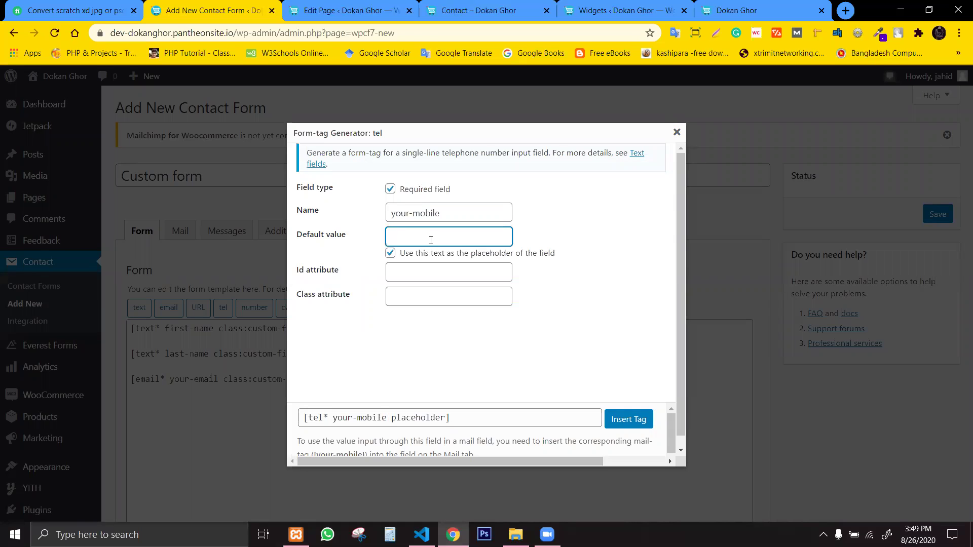
type("Enter Mobile Number")
left_click(420, 295)
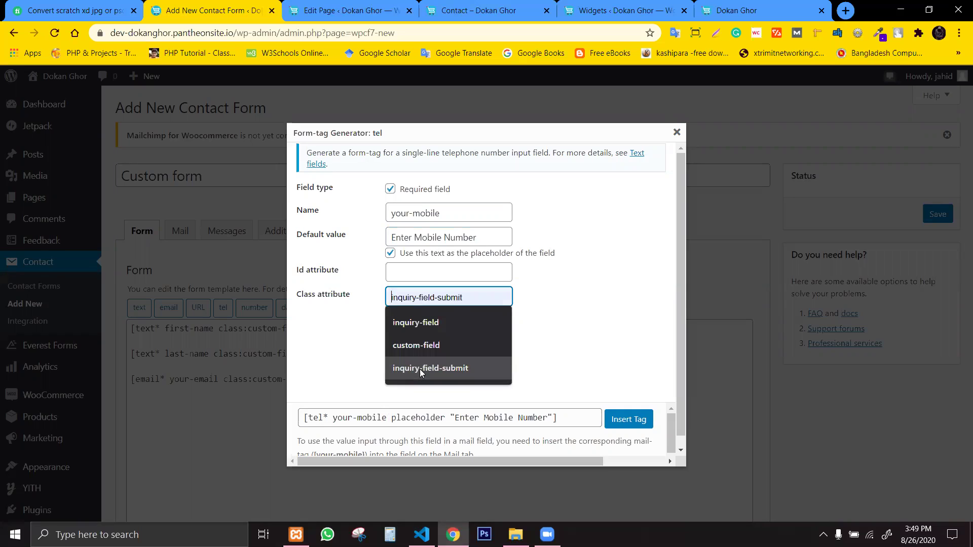
left_click(422, 347)
left_click(629, 420)
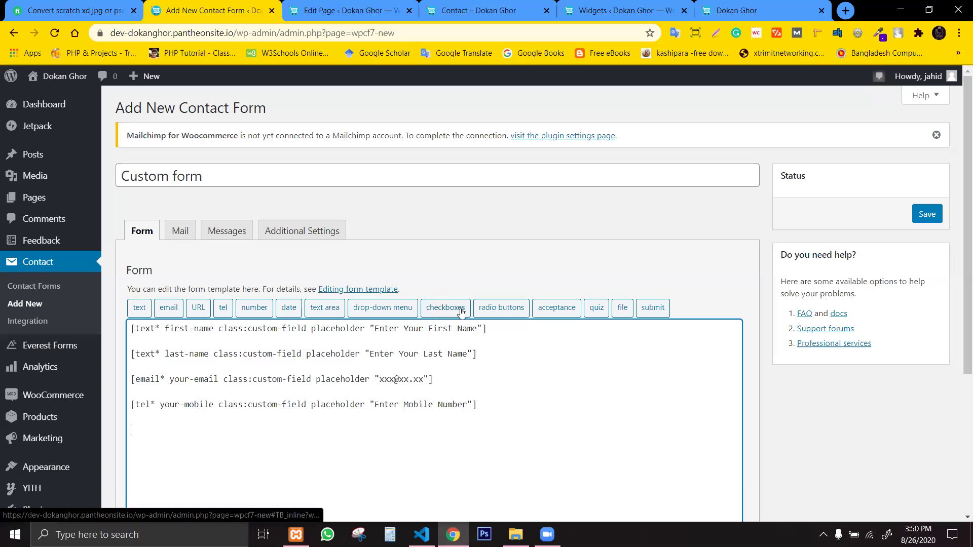
Name a radio group gender with options Male and Female, labels placed first.
left_click(507, 316)
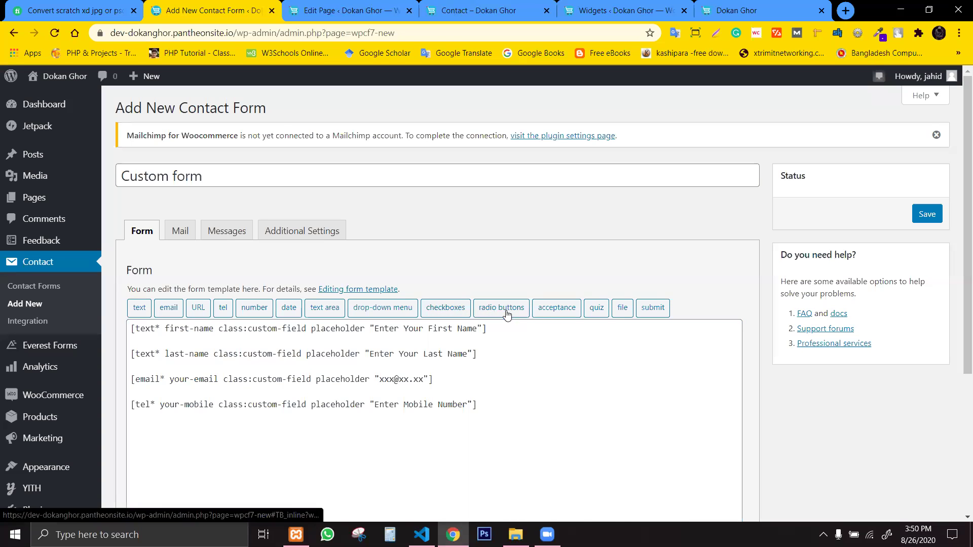
triple_click(432, 191)
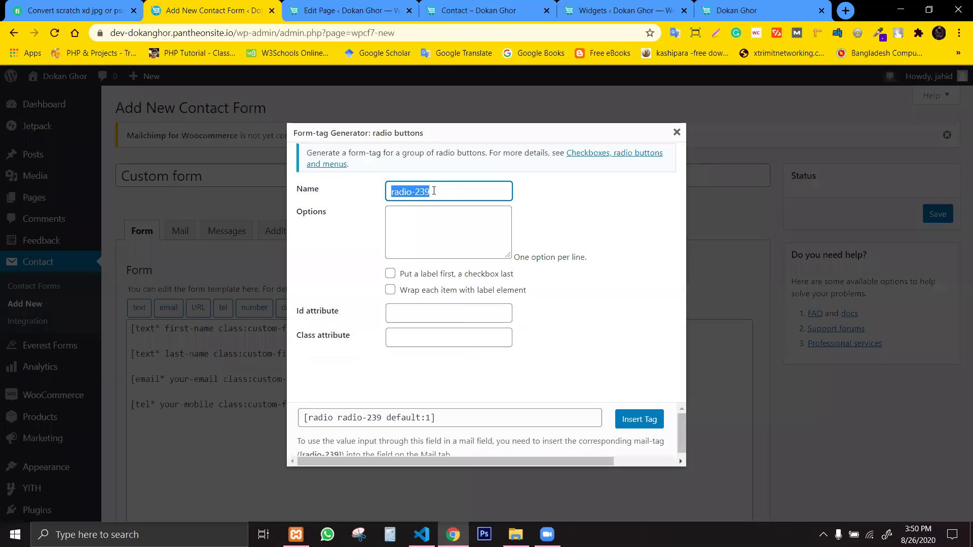
type("gendr")
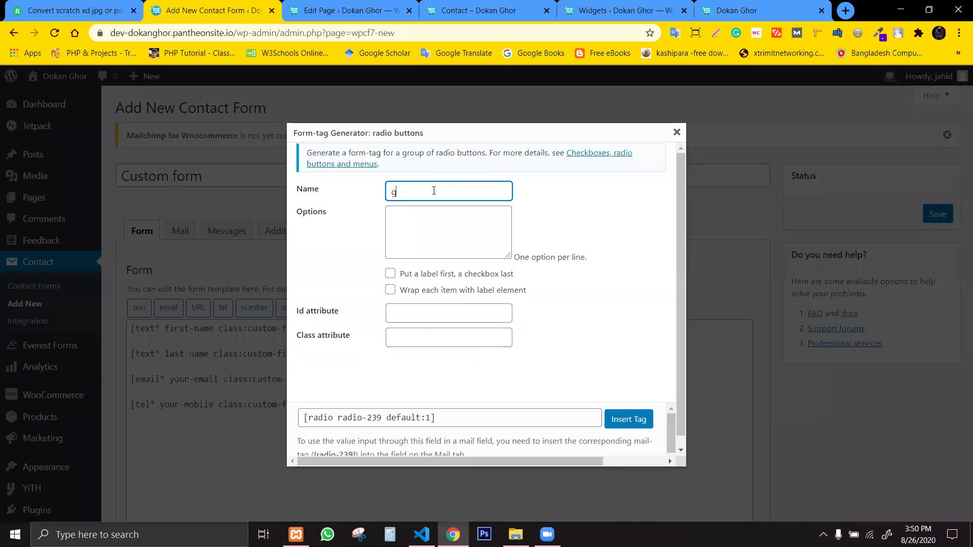
key("BackSpace")
key("BackSpace")
type("der")
left_click(437, 226)
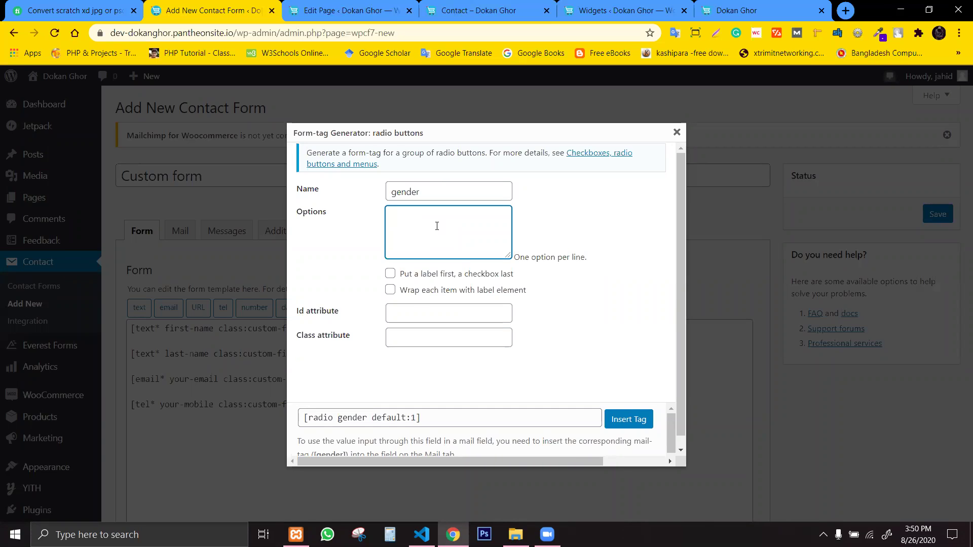
type("Male ")
type("Female")
left_click(434, 280)
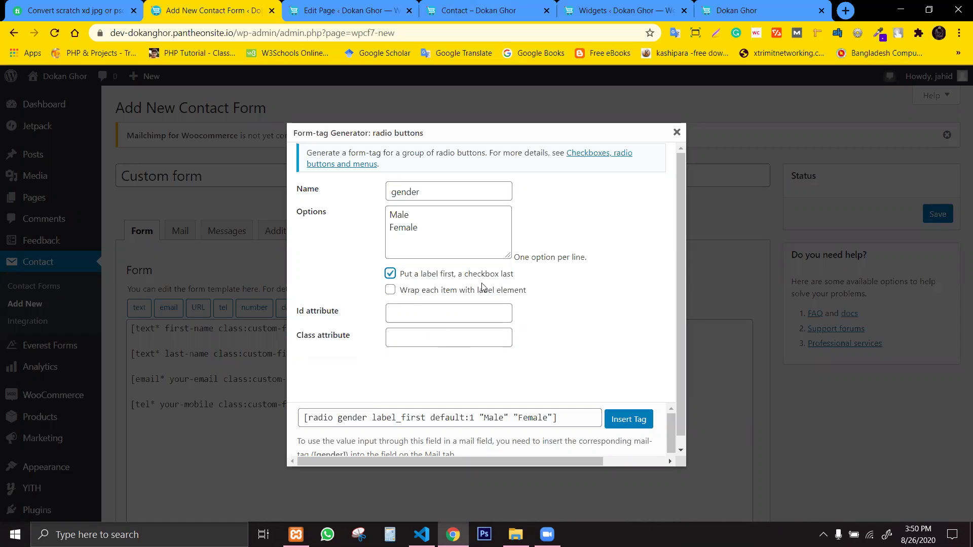
Give the gender radio group class custom-radio and insert the tag.
left_click(419, 316)
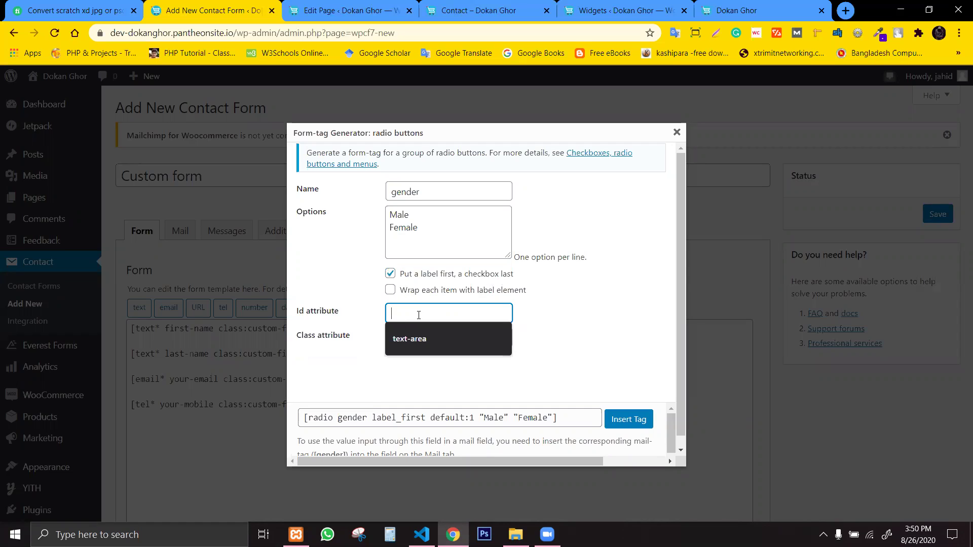
left_click(353, 351)
left_click(414, 342)
left_click(575, 349)
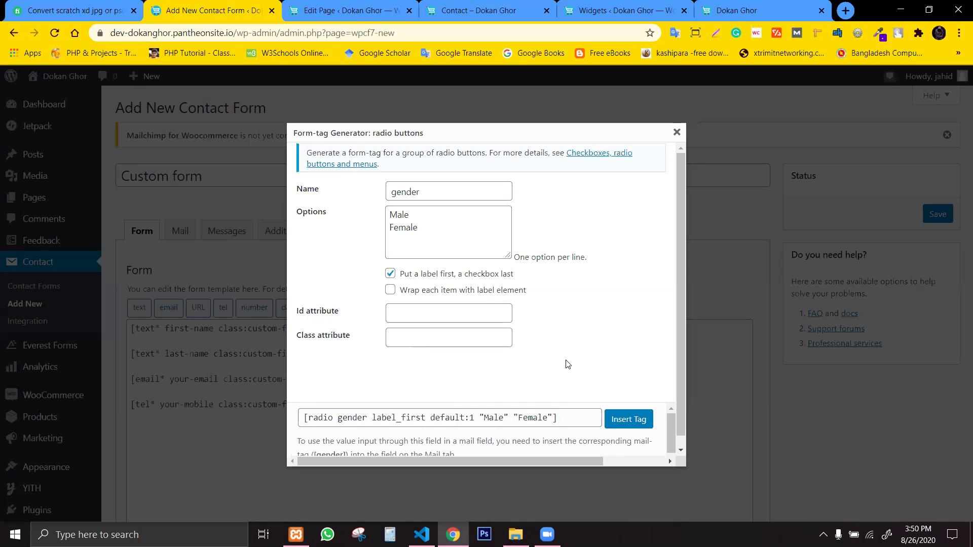
left_click(483, 338)
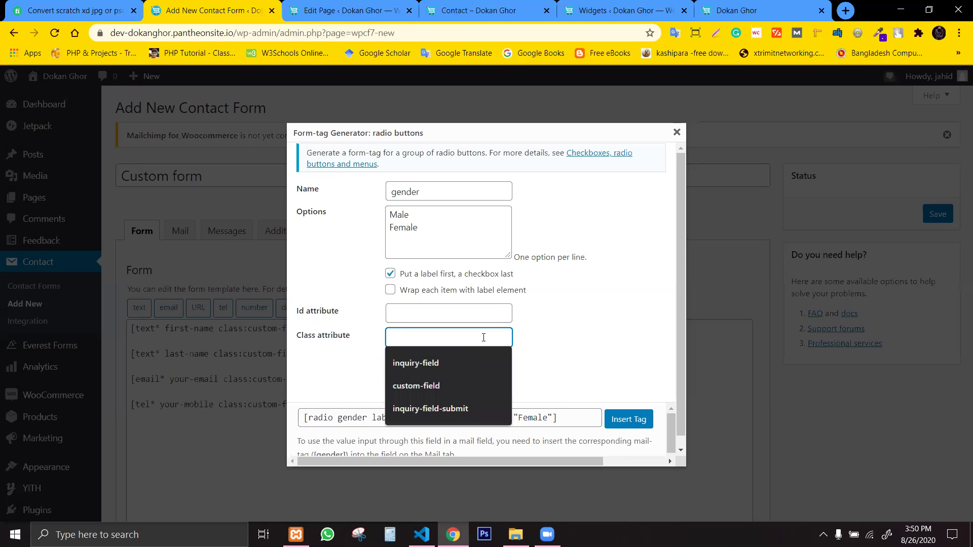
type("custom")
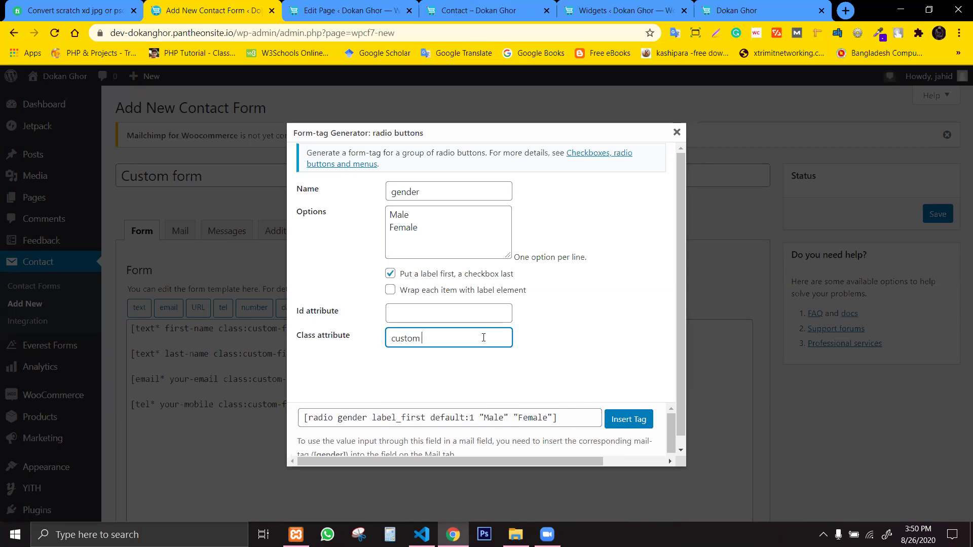
key("BackSpace")
type("-radio")
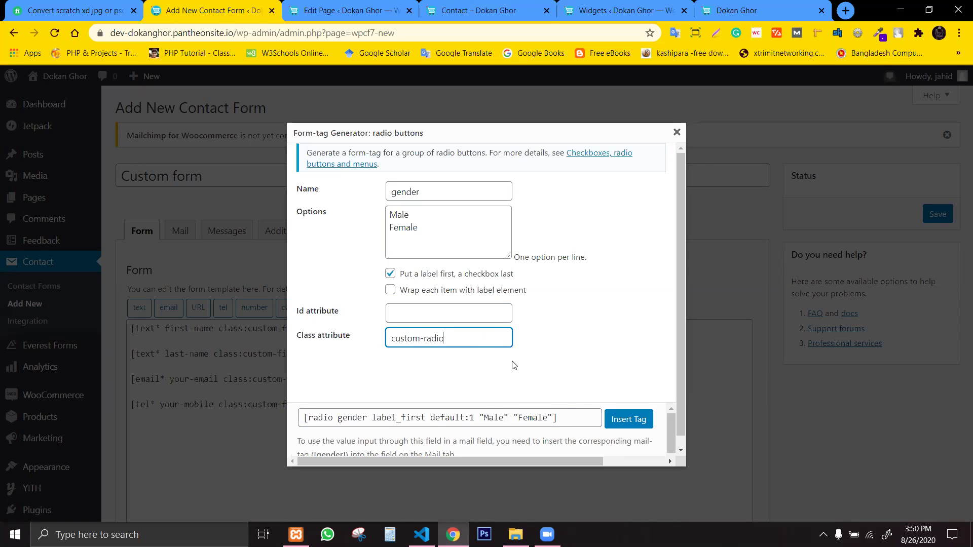
left_click(546, 386)
left_click(629, 419)
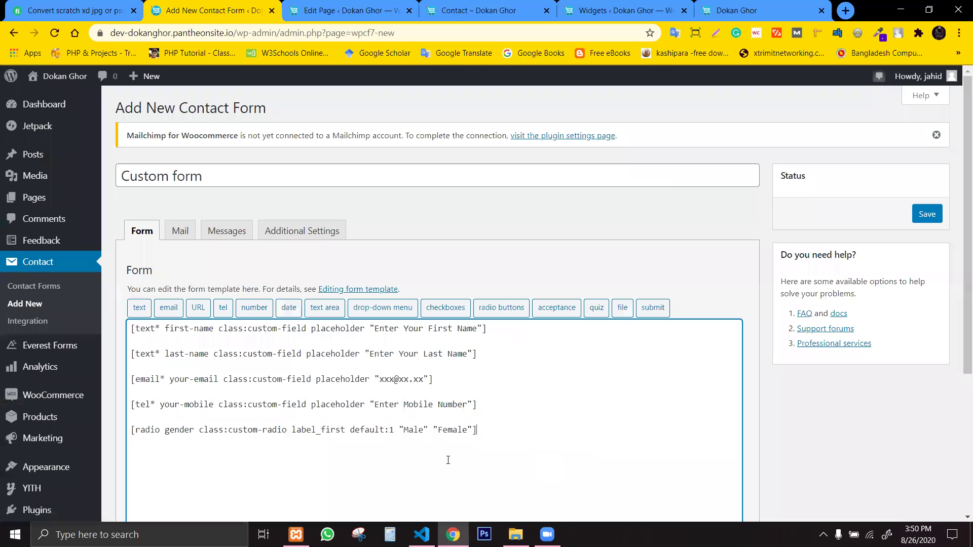
Add a new empty line after the gender radio tag in the template.
key("Return")
left_click_drag(488, 431, 330, 430)
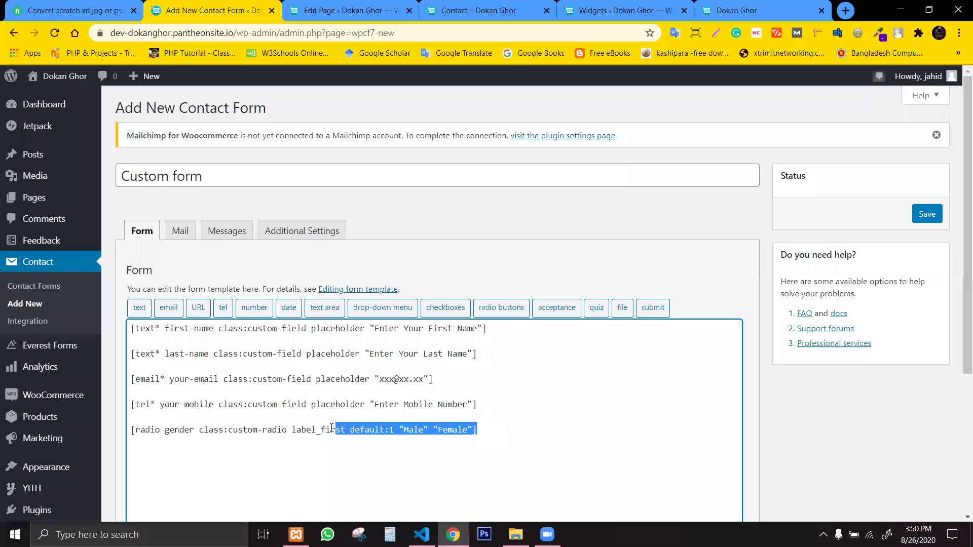
left_click(330, 429)
left_click_drag(476, 431, 321, 430)
left_click(428, 429)
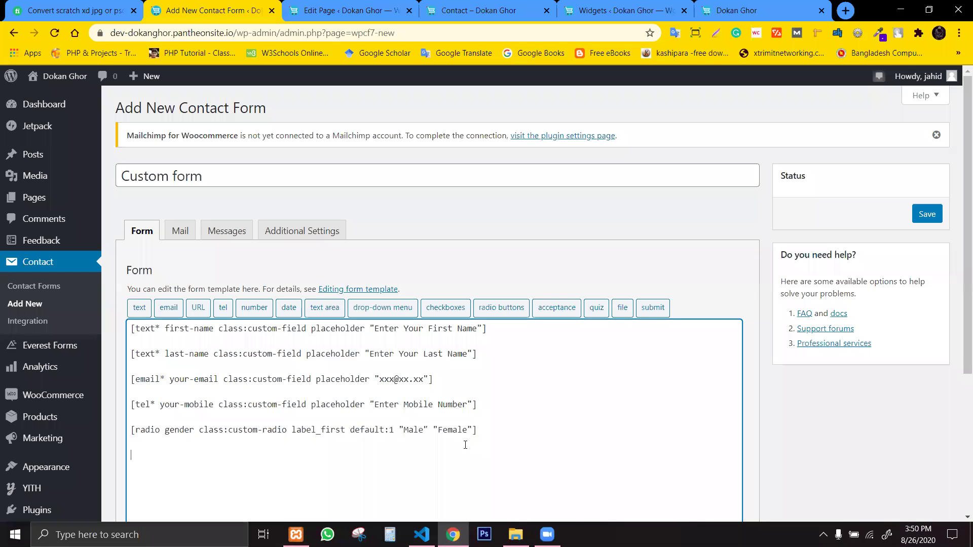
Name a new text area field 'comment'.
left_click(310, 310)
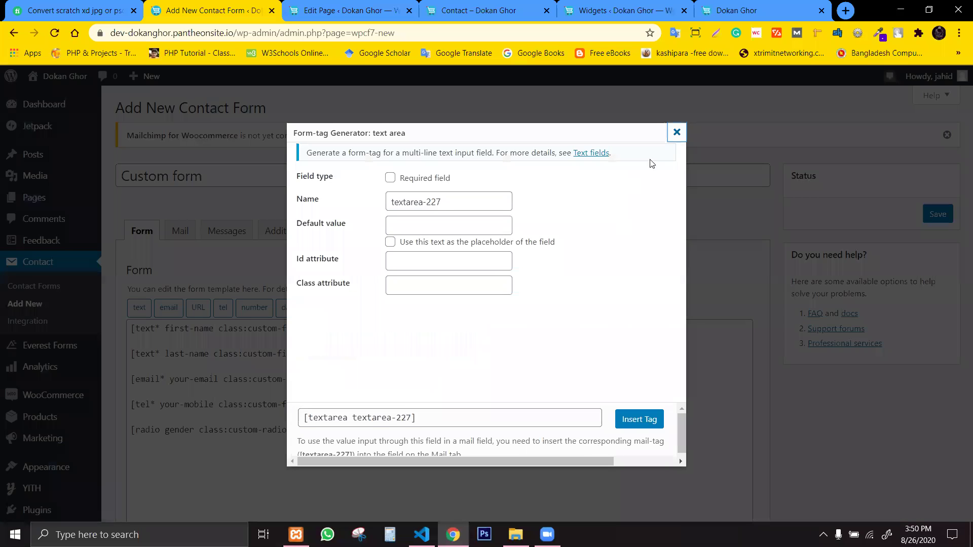
triple_click(429, 203)
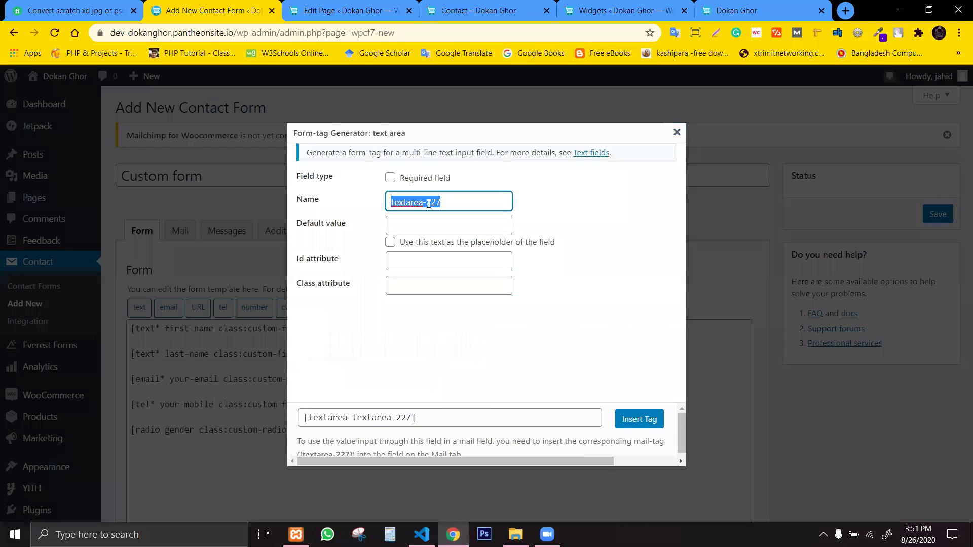
type("c")
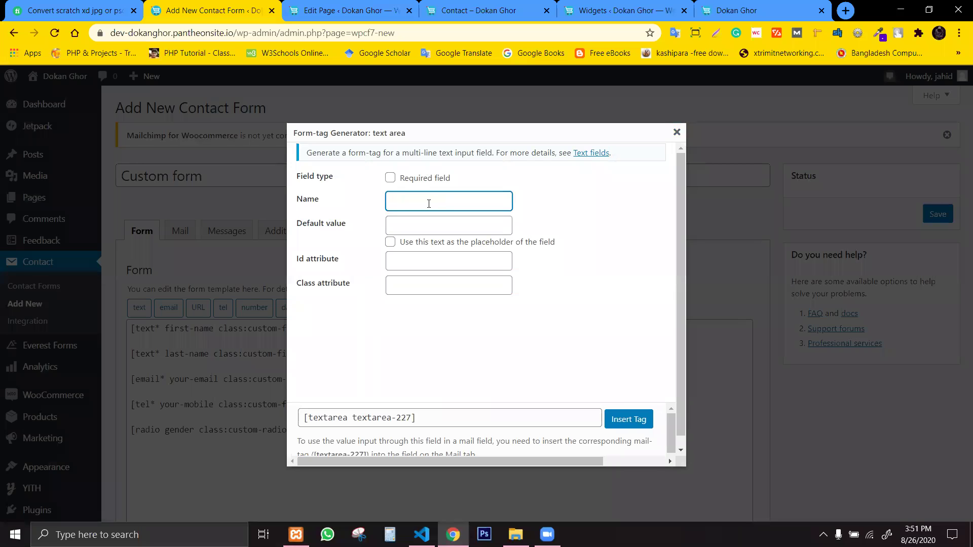
type("commetn")
double_click(428, 202)
left_click(429, 202)
key("BackSpace")
key("BackSpace")
key("BackSpace")
key("BackSpace")
key("BackSpace")
key("BackSpace")
type("omment")
Make the comment field required with placeholder 'Leave a comment'.
left_click(399, 181)
left_click(417, 244)
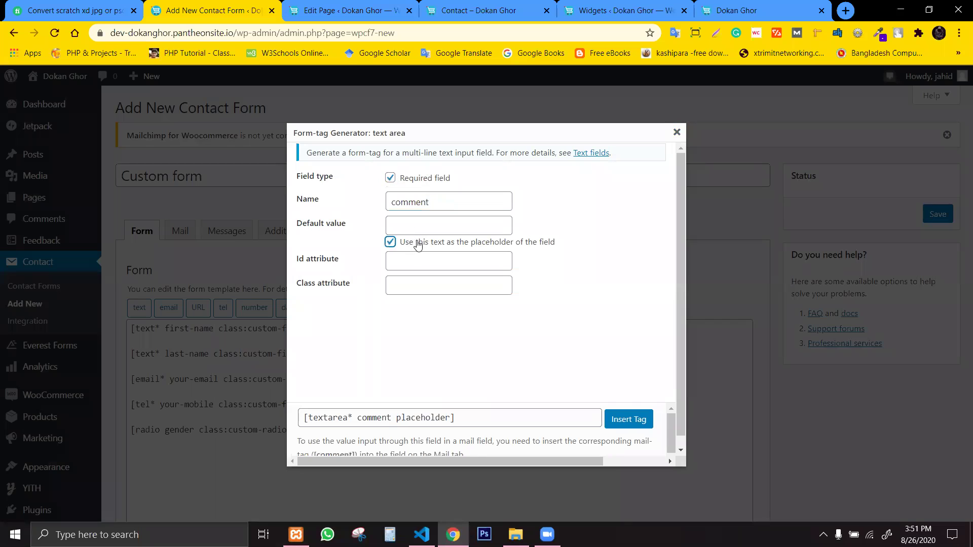
left_click(432, 226)
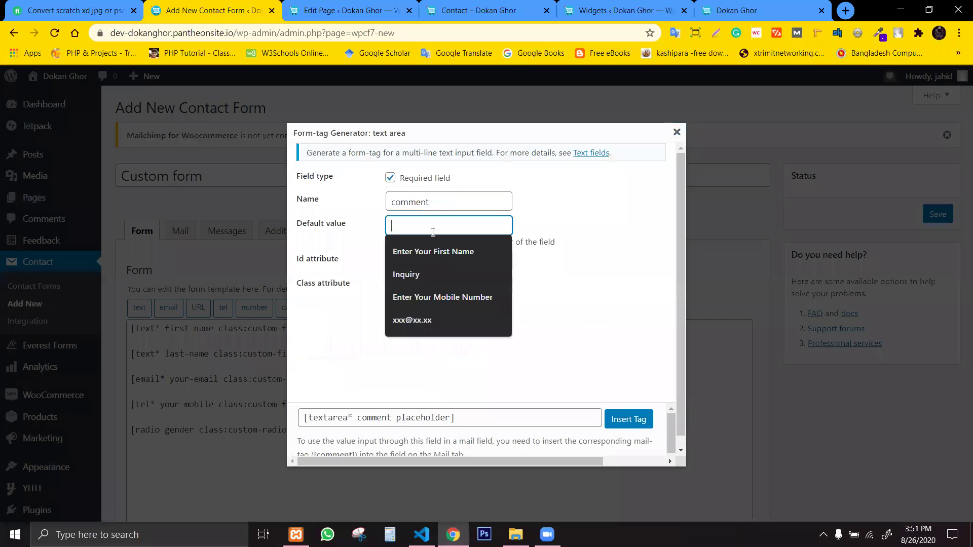
type("Your")
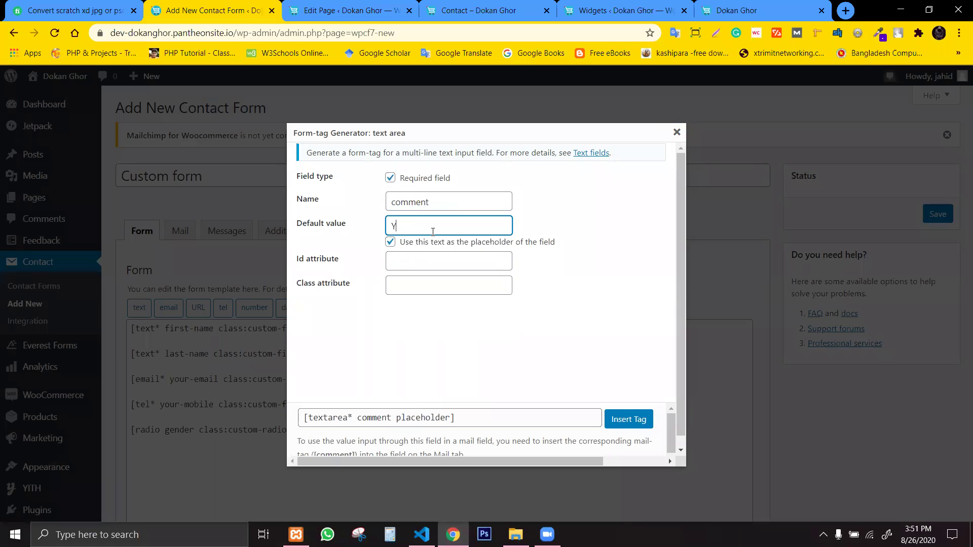
key("BackSpace")
key("BackSpace")
key("BackSpace")
key("BackSpace")
type("Leave a comment")
Set the comment field's class to custom-text-area and insert the tag.
left_click(419, 289)
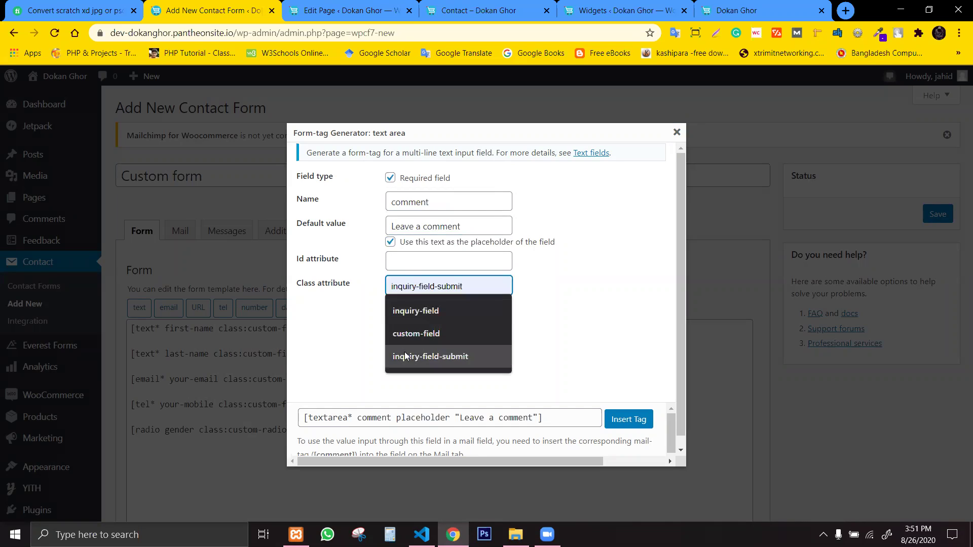
left_click(416, 333)
left_click_drag(441, 285, 425, 284)
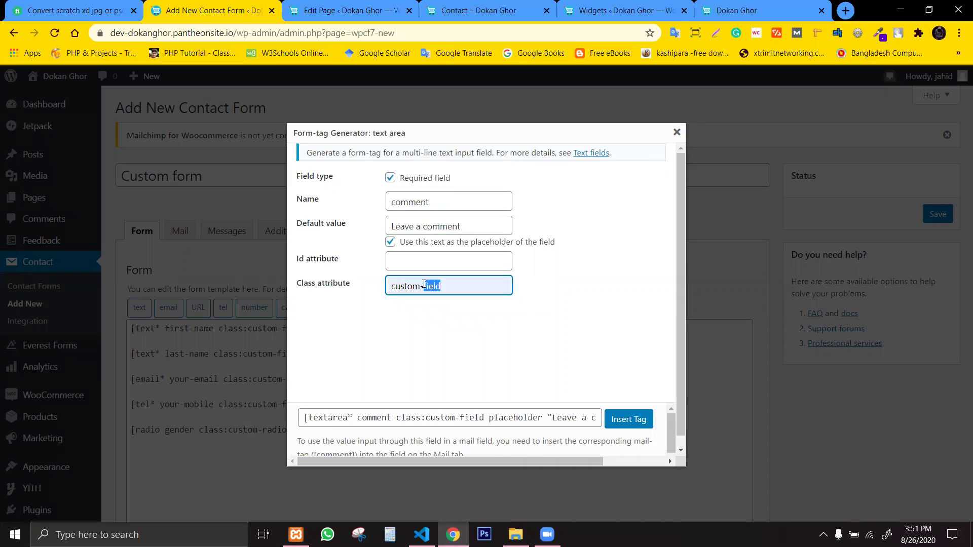
type("text")
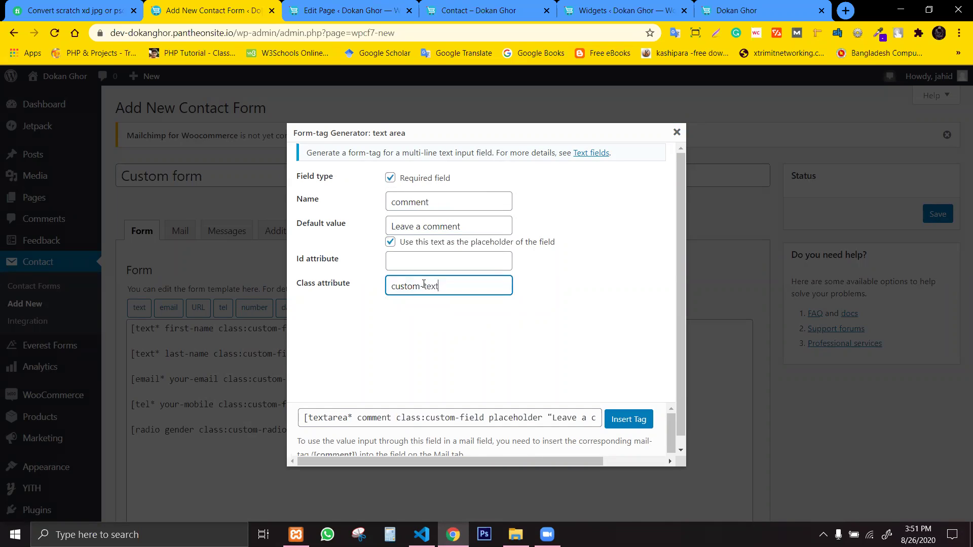
type("-area")
left_click(628, 419)
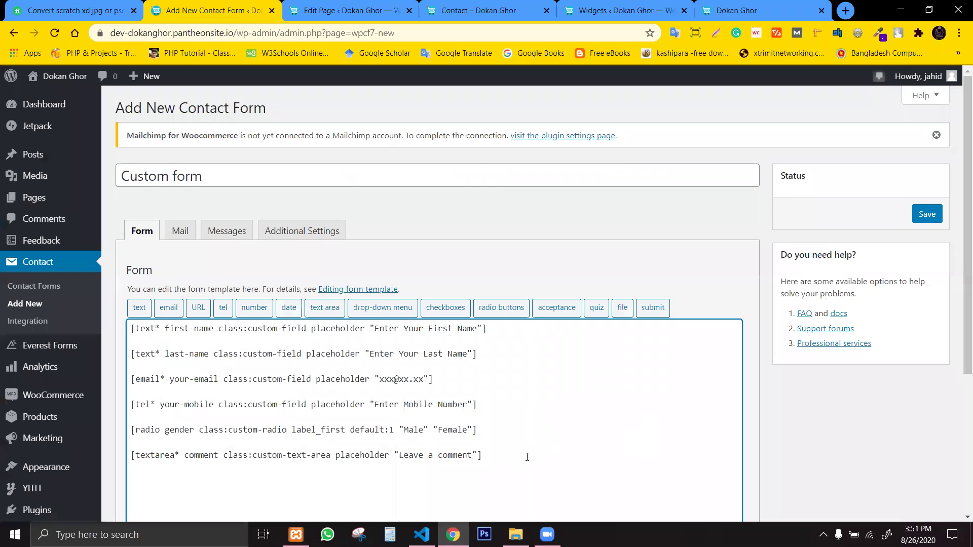
Put the caret on a blank line under the comment textarea tag and launch the submit tag generator.
scroll(487, 456, "down", 1)
left_click(513, 392)
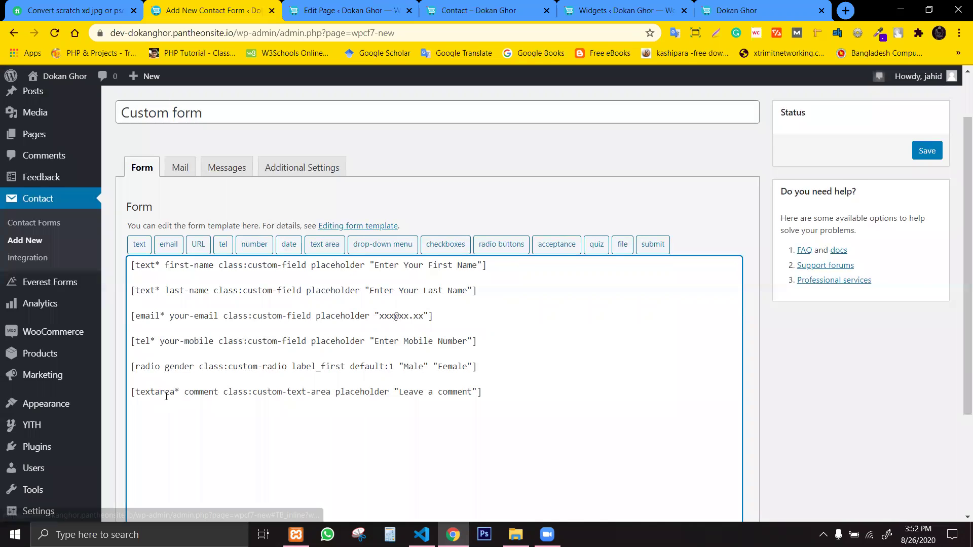
left_click_drag(180, 391, 197, 435)
left_click(196, 435)
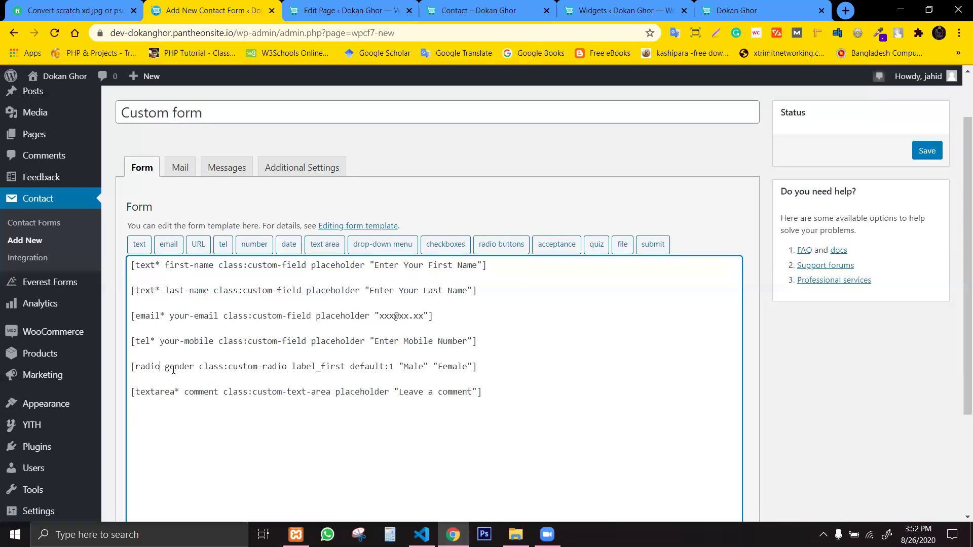
left_click(199, 408)
left_click(210, 454)
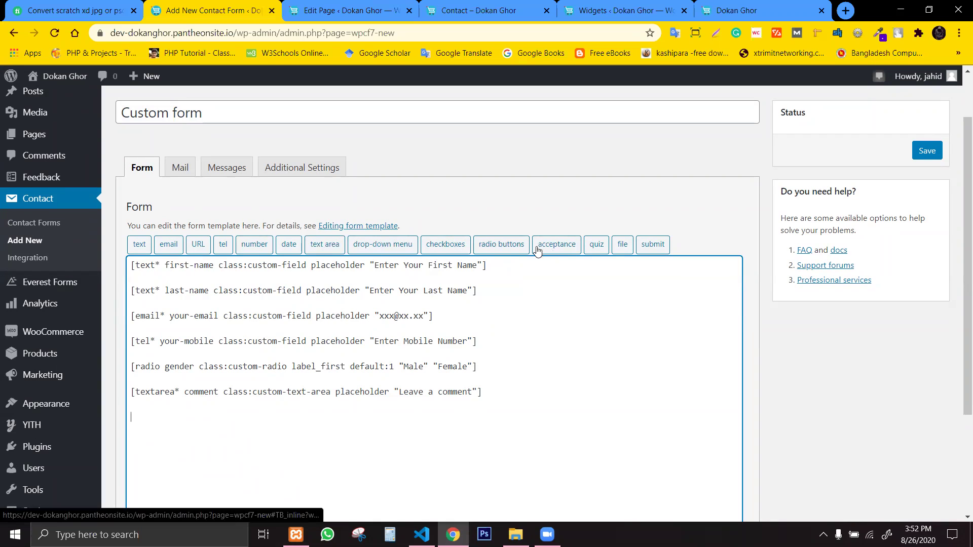
left_click(647, 247)
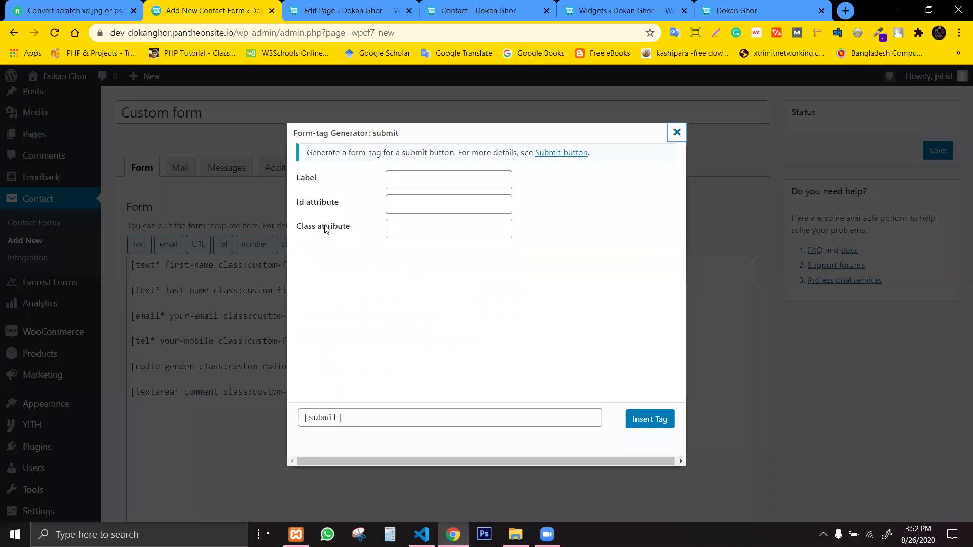
Insert a submit tag labelled 'Submit' with class custom-submit at the end of the template.
left_click(410, 180)
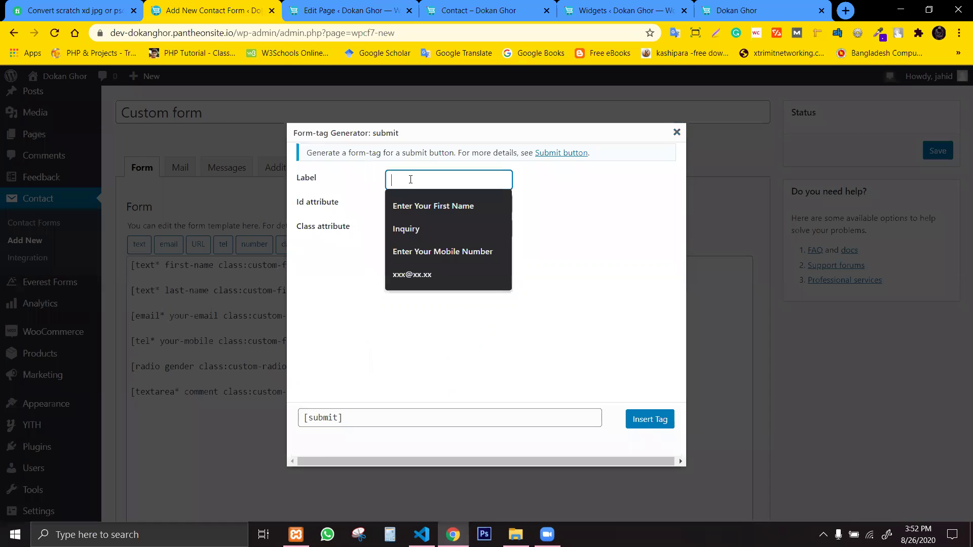
type("Submit")
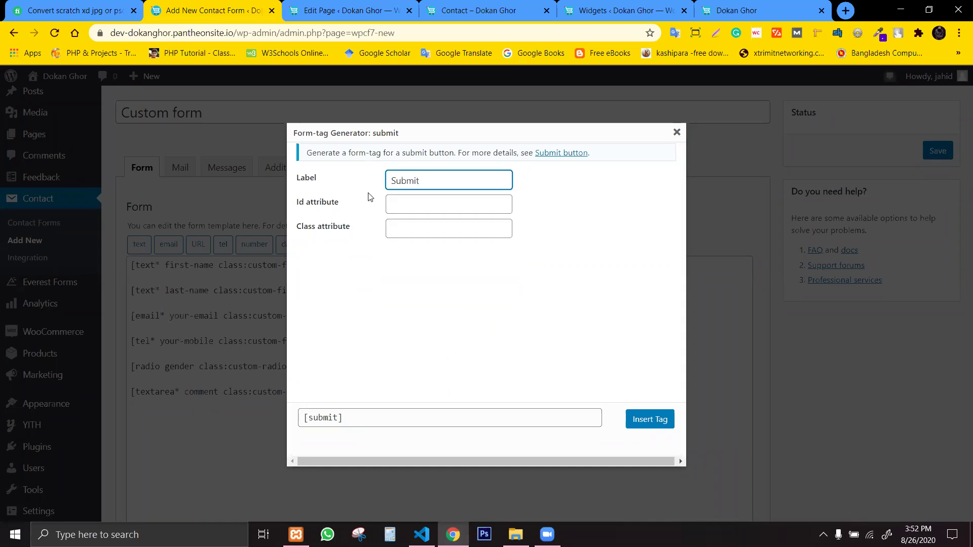
left_click(419, 224)
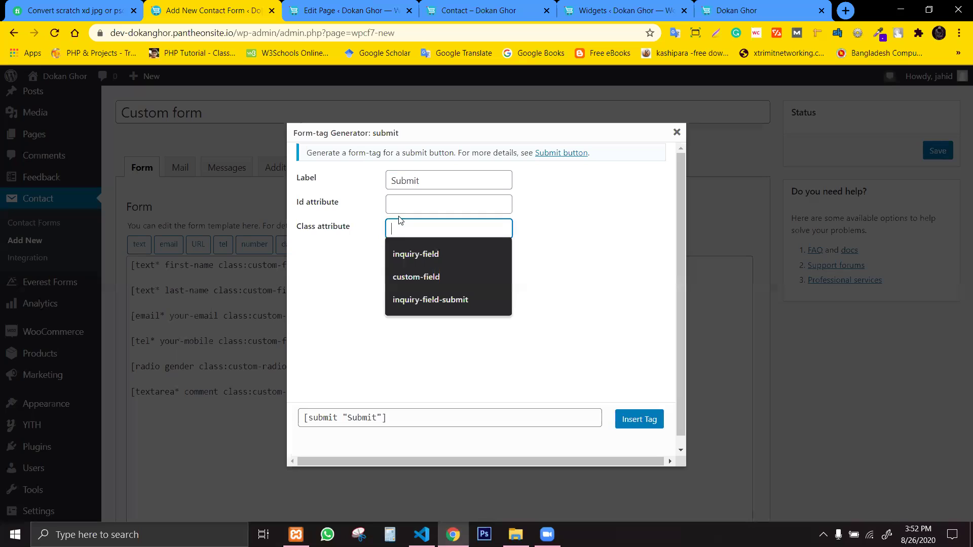
left_click(411, 298)
left_click_drag(488, 232, 389, 230)
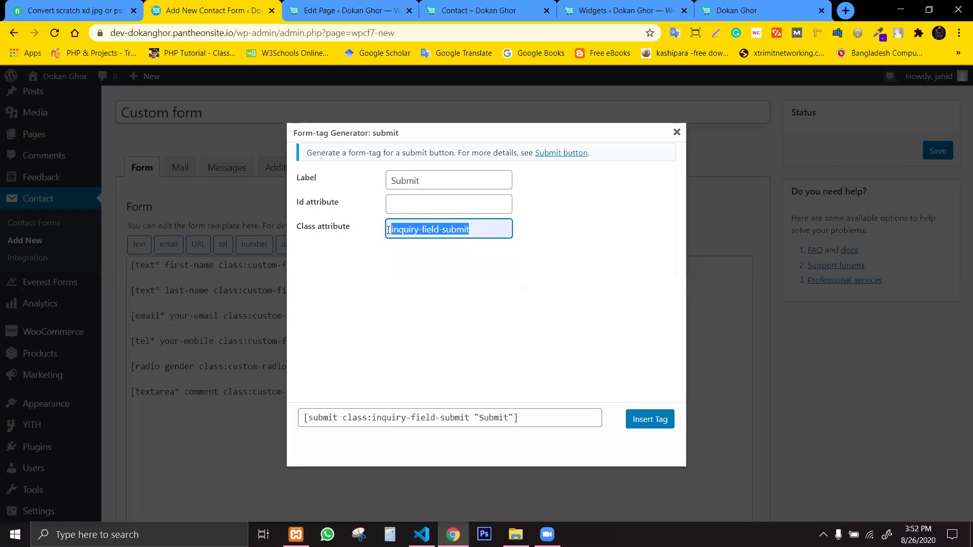
type("custom-")
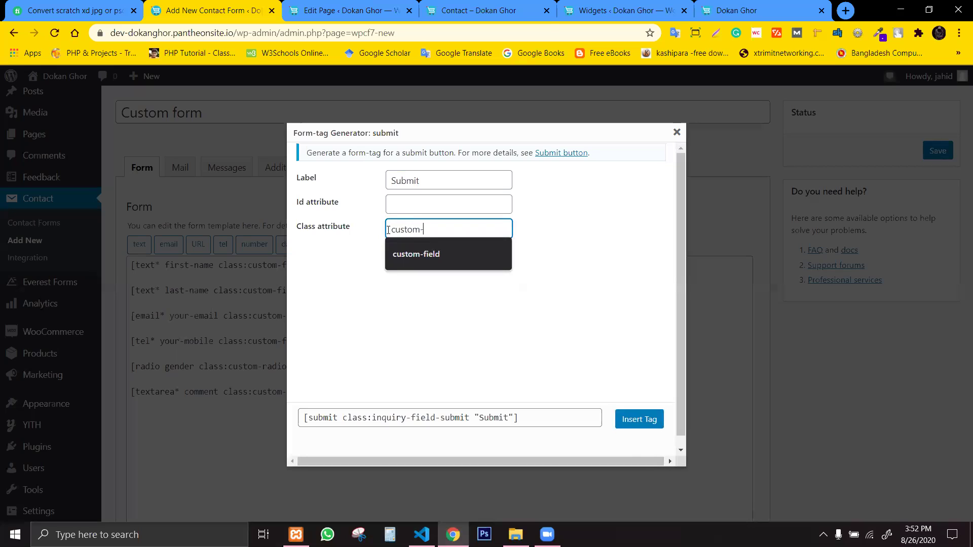
type("submit")
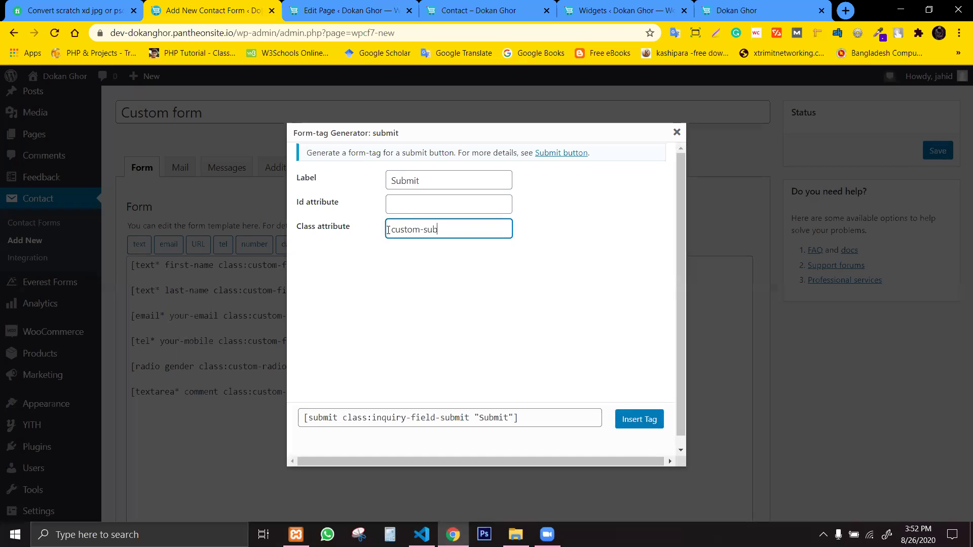
left_click(636, 421)
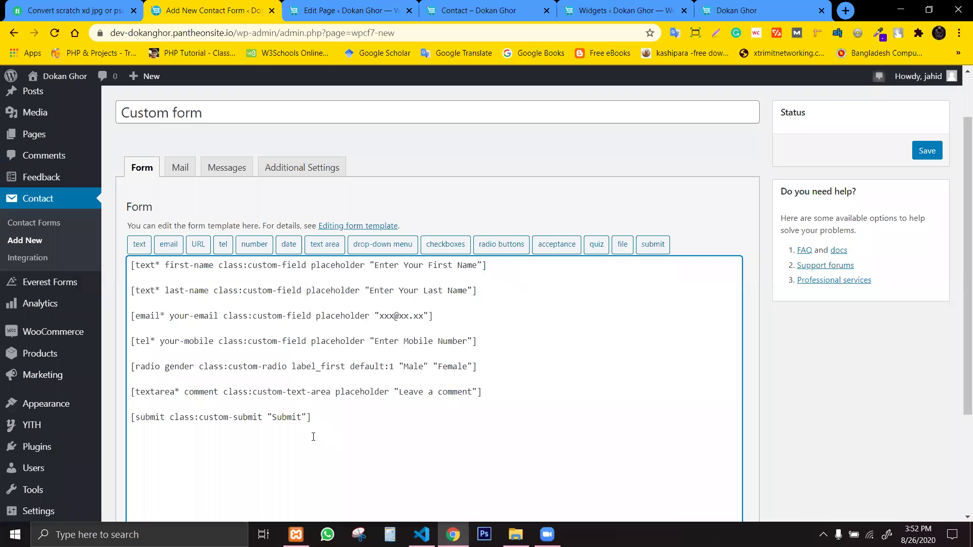
left_click_drag(136, 366, 696, 311)
left_click(626, 208)
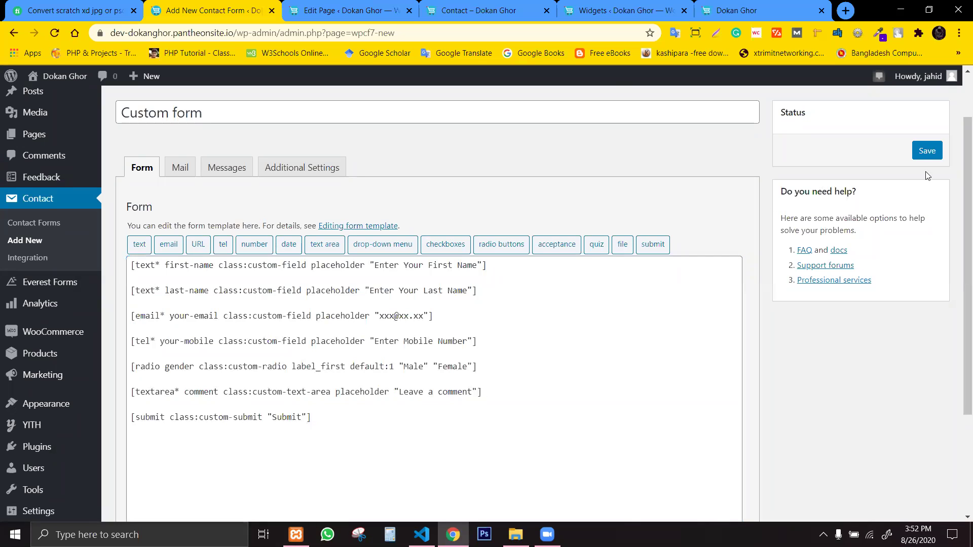
Save the Custom form, giving it shortcode id 450, and open its Mail settings.
left_click(925, 152)
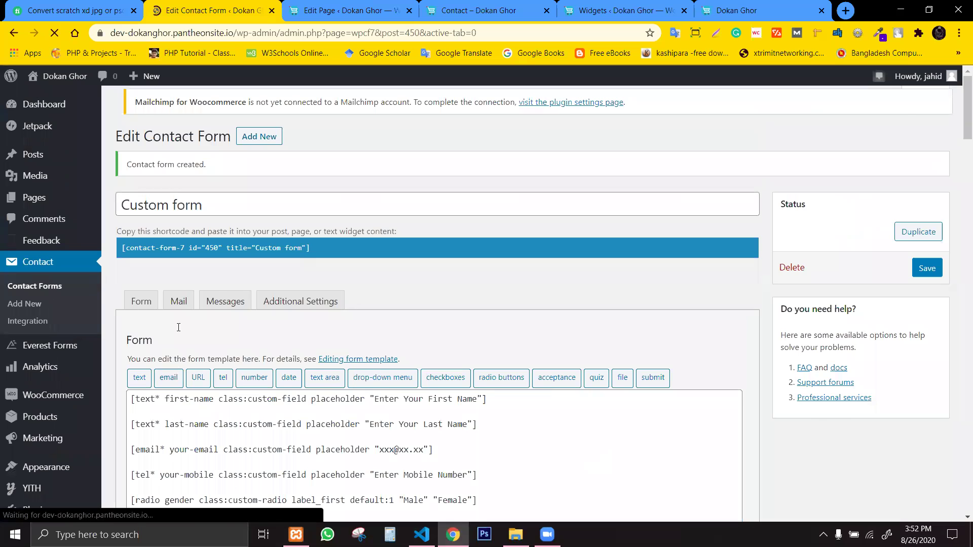
left_click(186, 308)
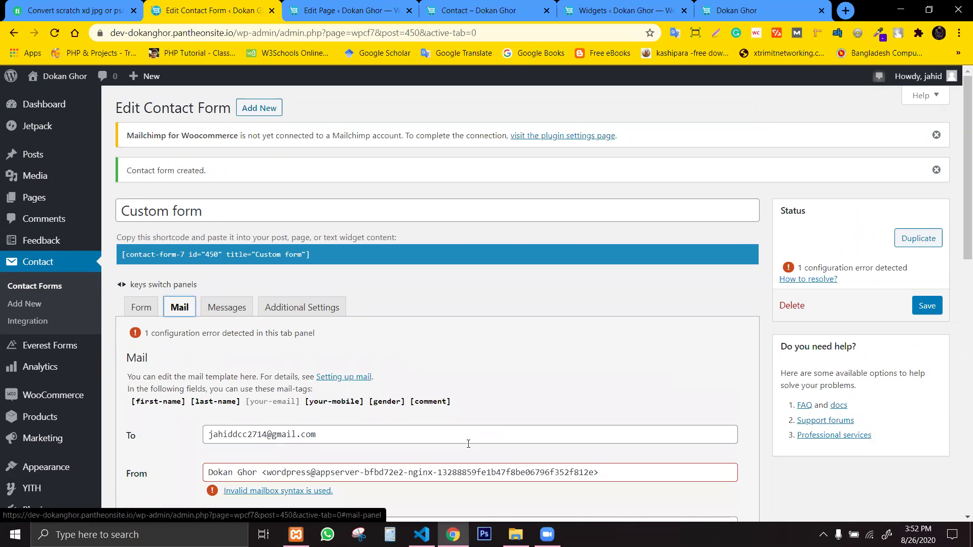
scroll(463, 446, "down", 1)
left_click(359, 412)
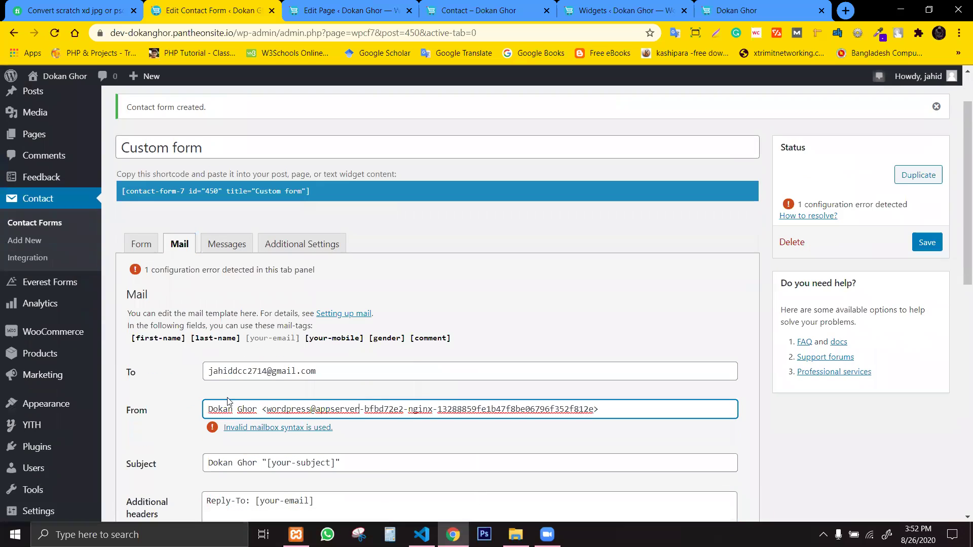
Replace the invalid From address with a new one starting with info@.
left_click_drag(268, 409, 592, 409)
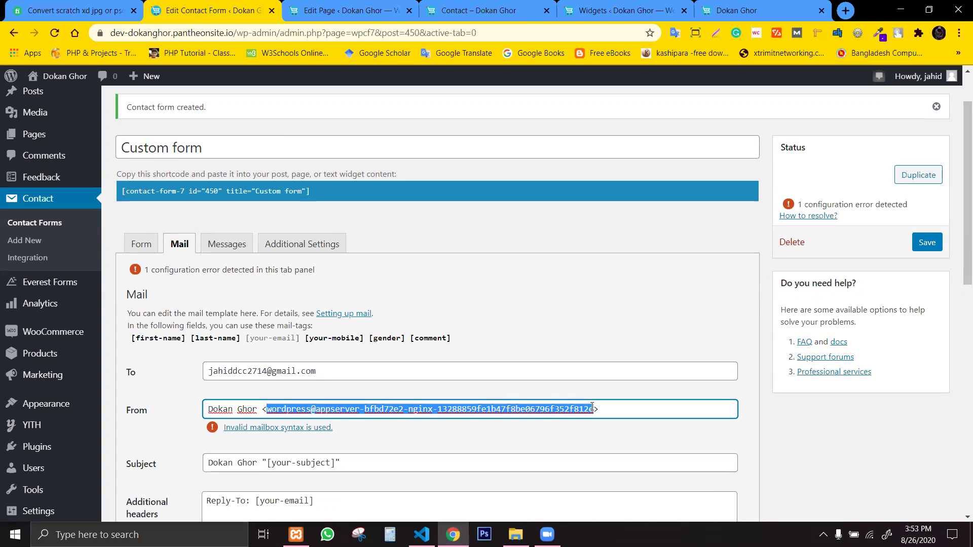
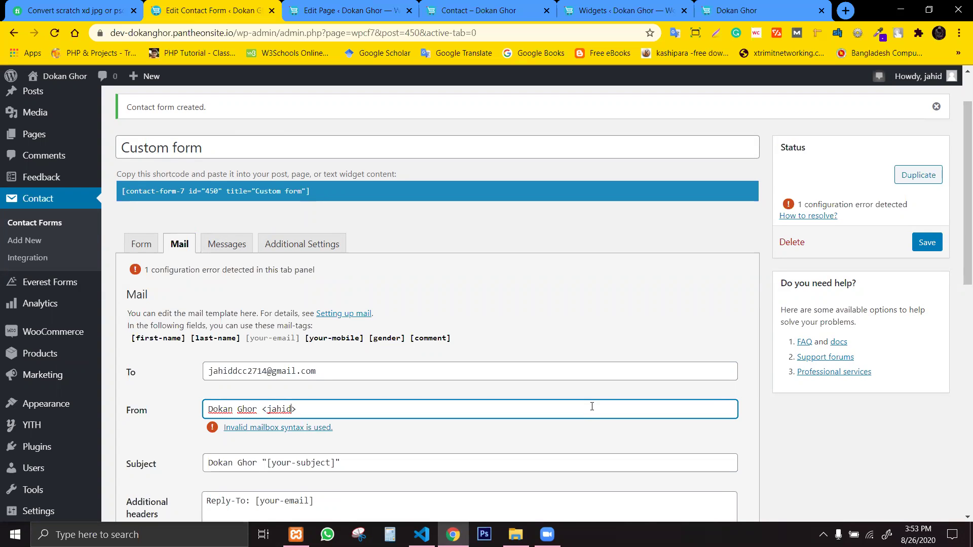
key("BackSpace")
key("BackSpace")
key("BackSpace")
key("BackSpace")
key("BackSpace")
Complete the sender with the site's domain copied from the browser address bar.
left_click(115, 33)
left_click(115, 33)
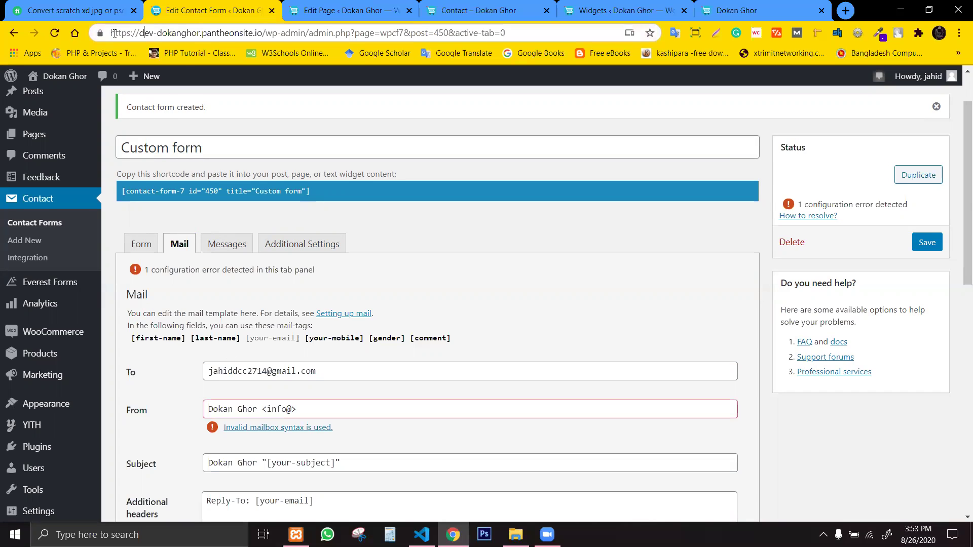
mouse_move(139, 32)
left_mouse_down()
mouse_move(265, 34)
mouse_move(132, 27)
mouse_move(142, 33)
left_mouse_up()
key("ctrl+c")
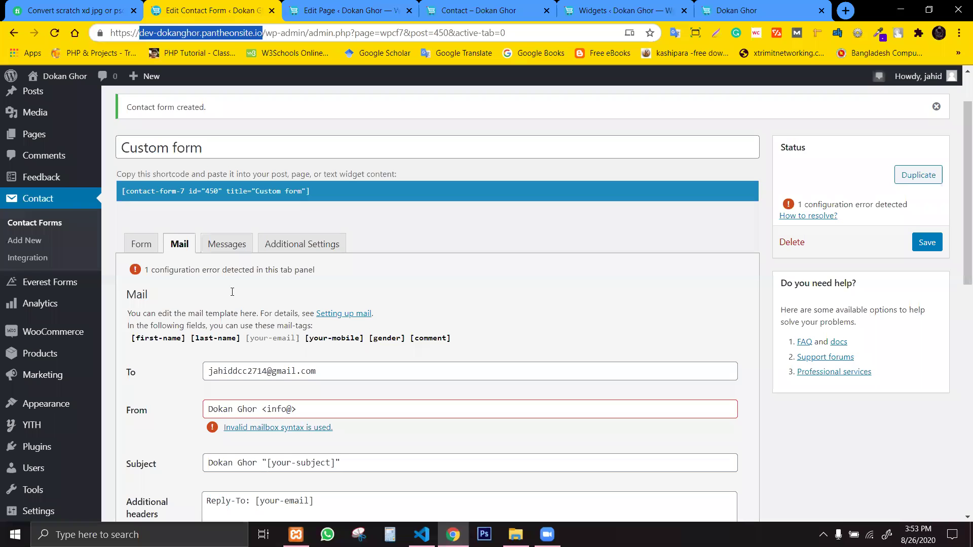
left_click(292, 409)
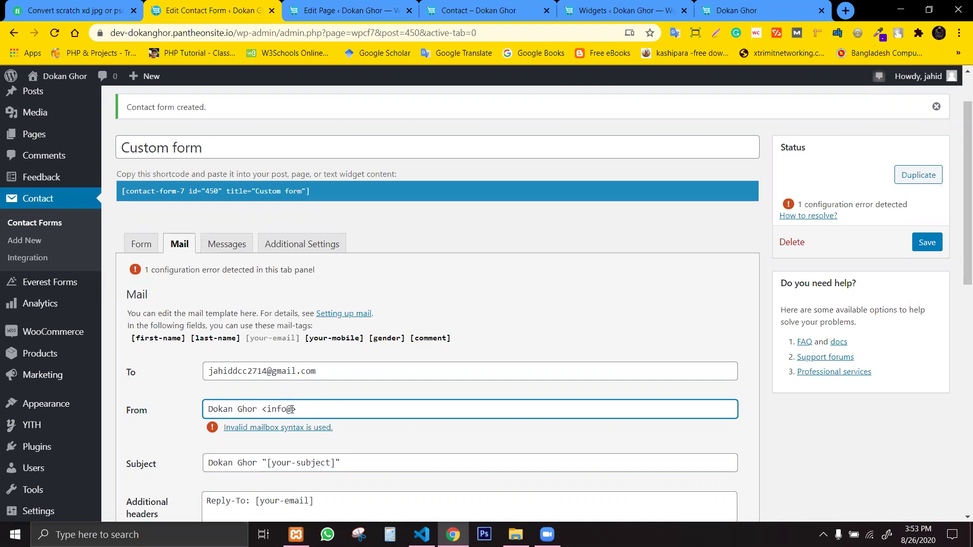
key("ctrl+v")
left_click(368, 468)
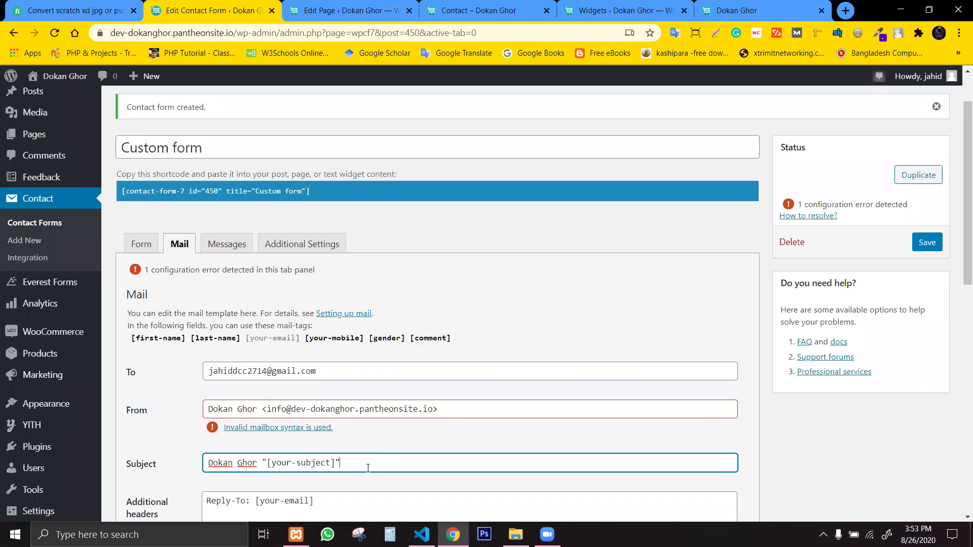
scroll(368, 467, "up", 2)
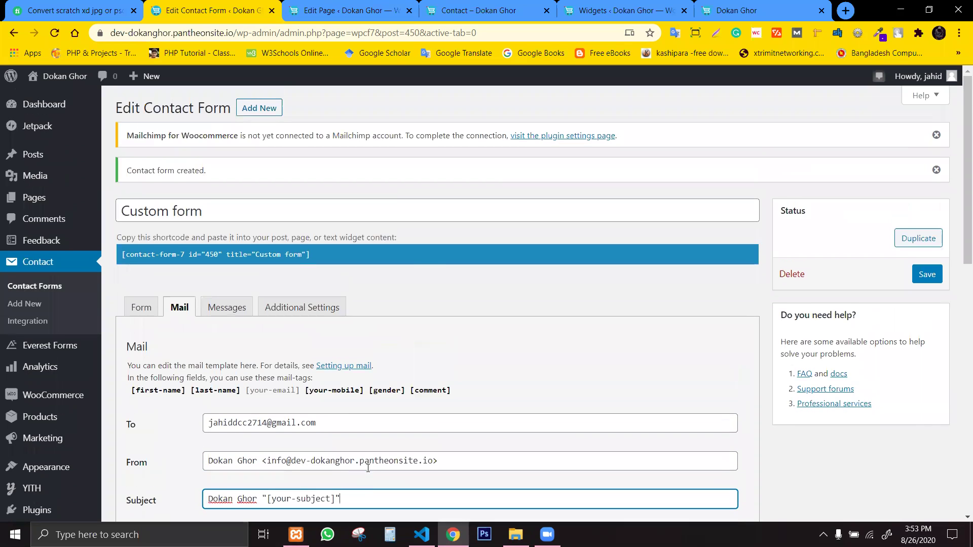
scroll(368, 467, "down", 1)
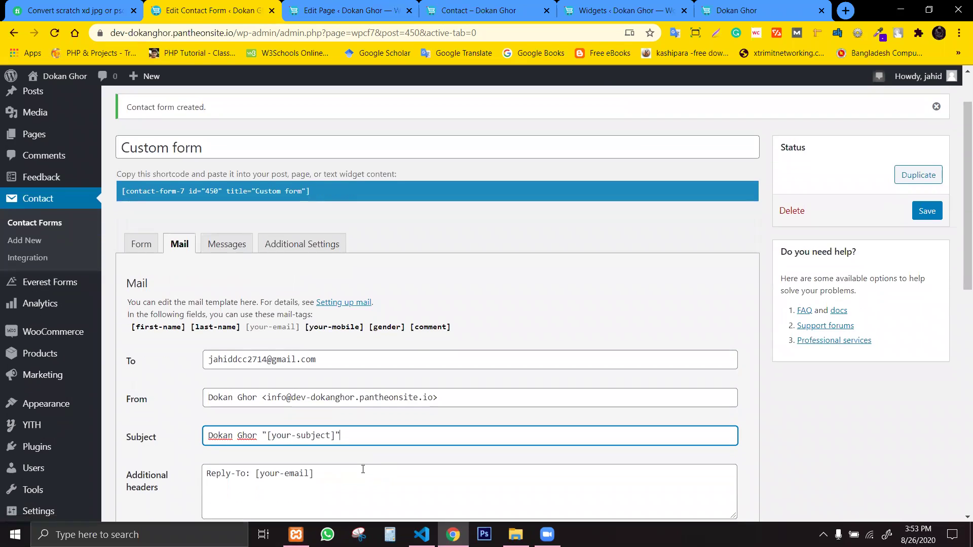
left_click_drag(960, 228, 959, 288)
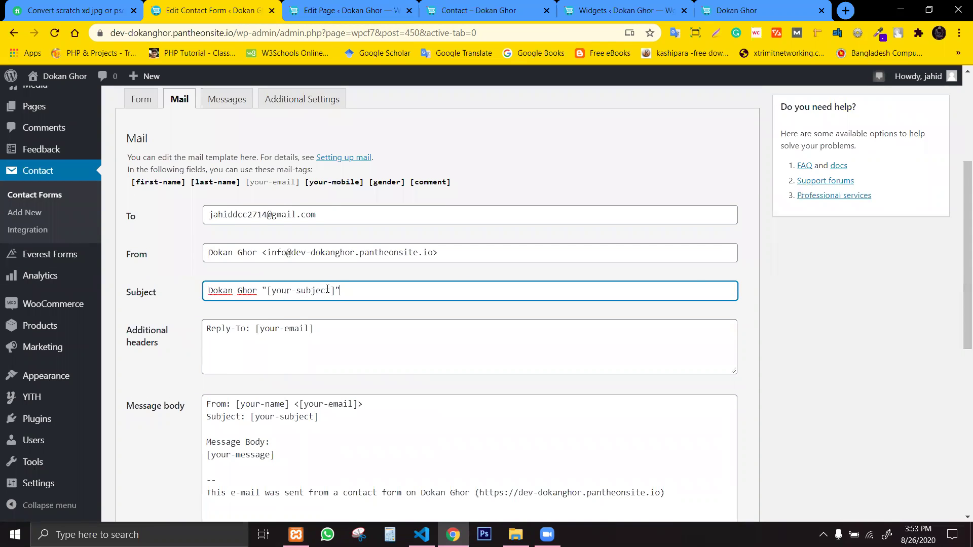
left_click(309, 351)
Change the body's name line to [first-name] [last-name] and move the email tag onto an 'Email:' line.
left_click(328, 387)
left_click(333, 411)
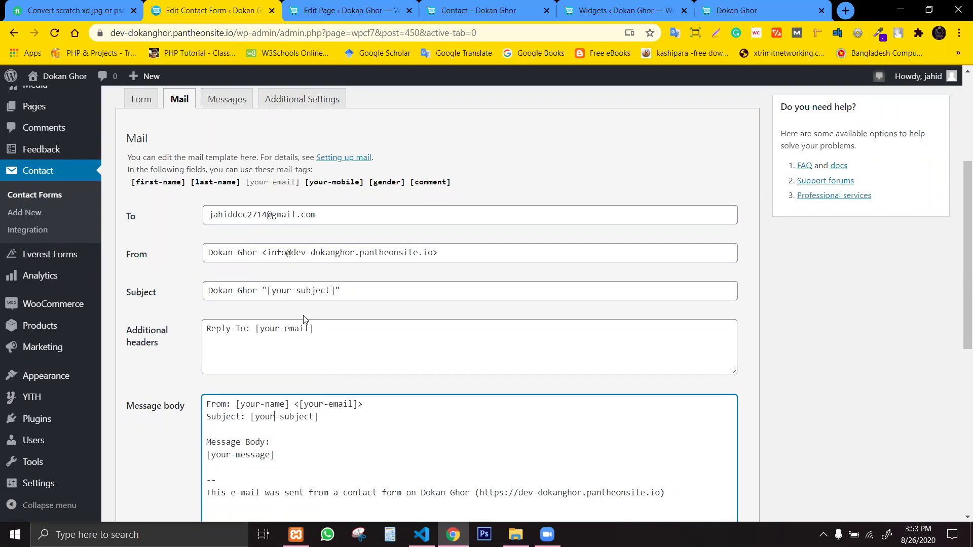
left_click(310, 330)
left_click(277, 407)
left_click_drag(260, 405, 239, 405)
type("first")
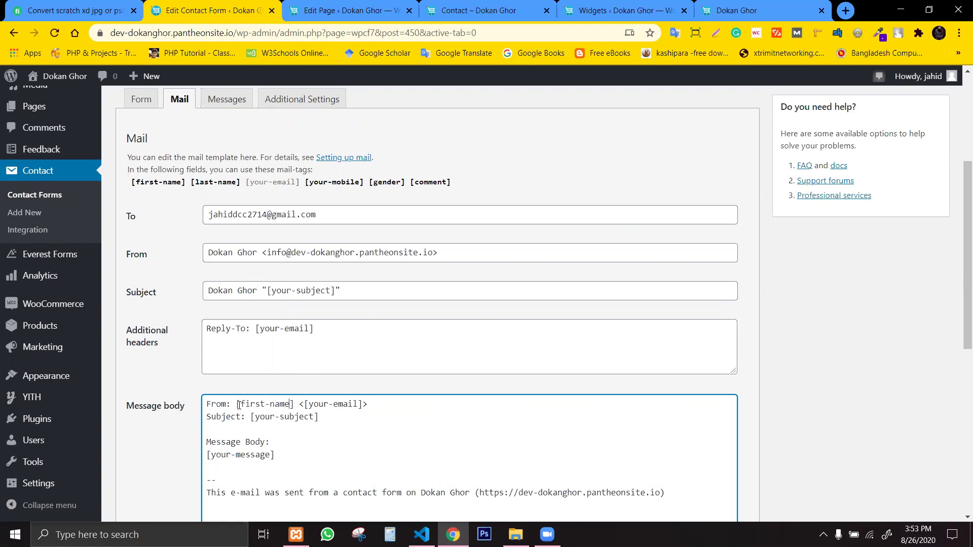
type("[]last-name")
key("BackSpace")
key("Return")
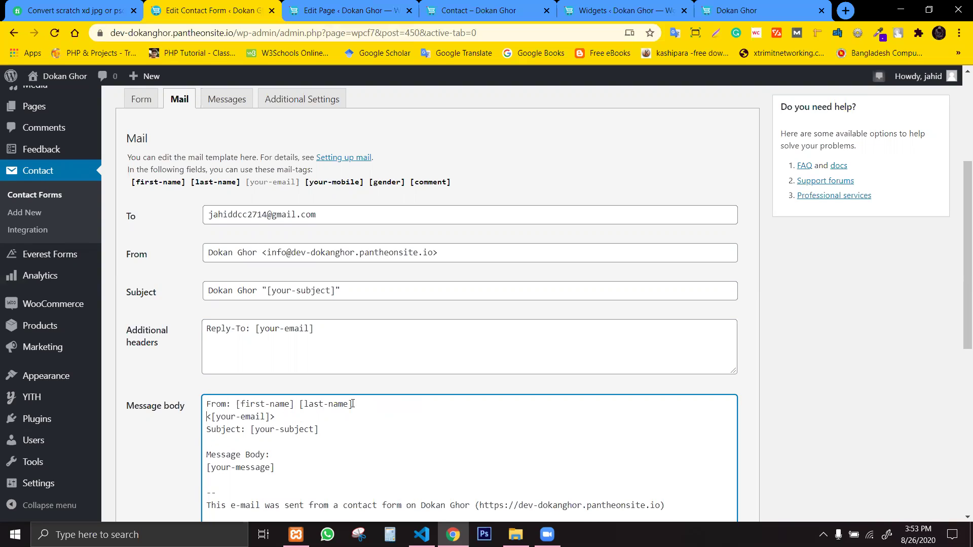
type("Email:")
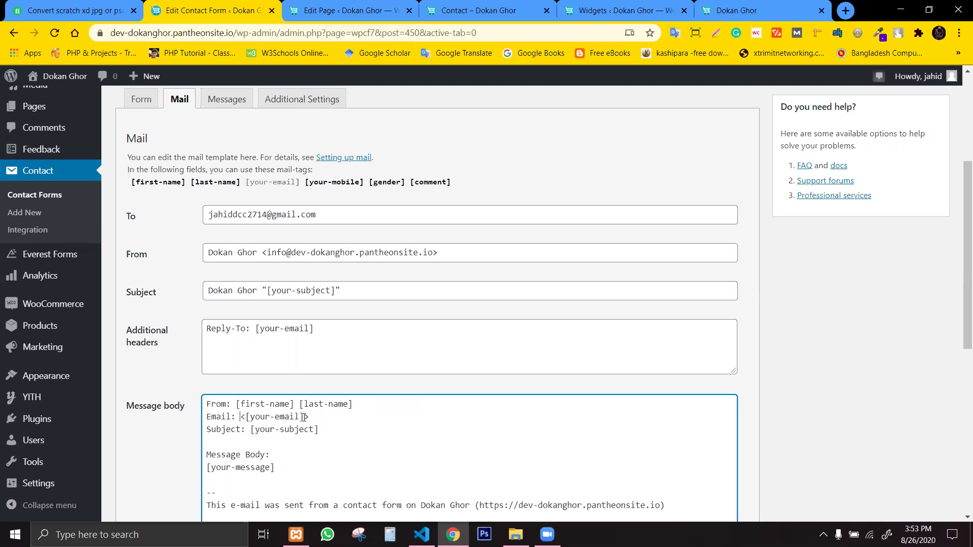
Replace 'a contact form' in the footer sentence with the [first-name] tag.
scroll(304, 417, "down", 3)
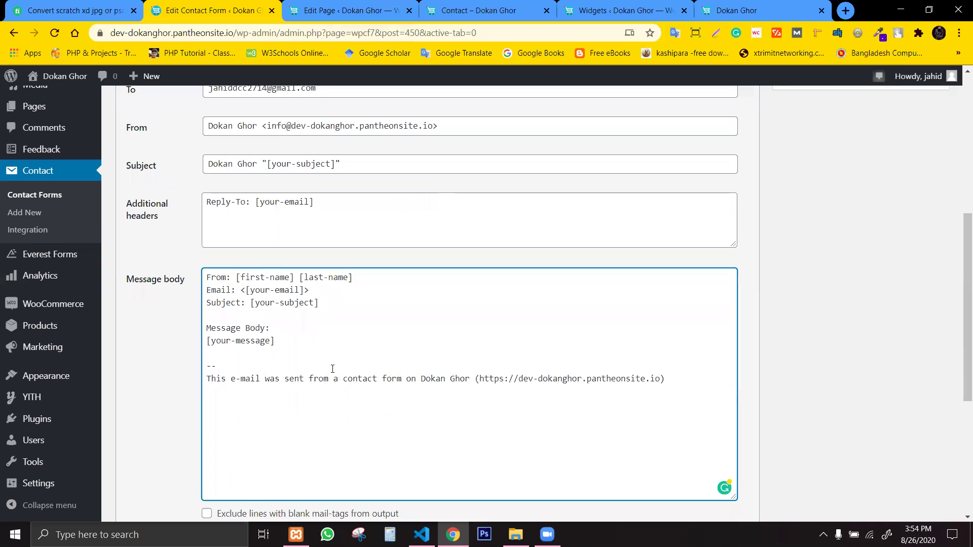
left_click(294, 335)
mouse_move(338, 379)
left_mouse_down()
mouse_move(213, 353)
mouse_move(338, 378)
left_mouse_up()
left_click(330, 378)
left_click_drag(337, 379, 399, 379)
left_click(366, 379)
left_click_drag(333, 380, 403, 384)
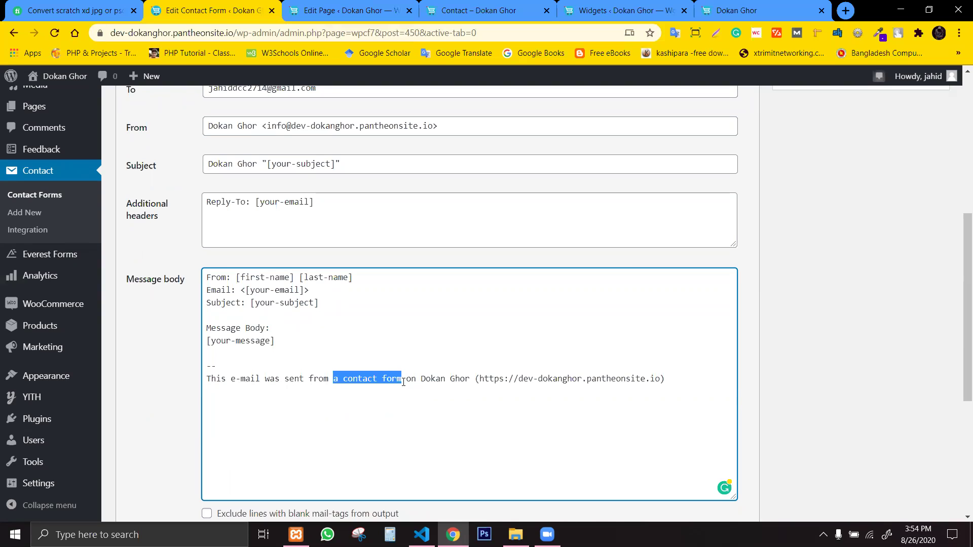
type("[]")
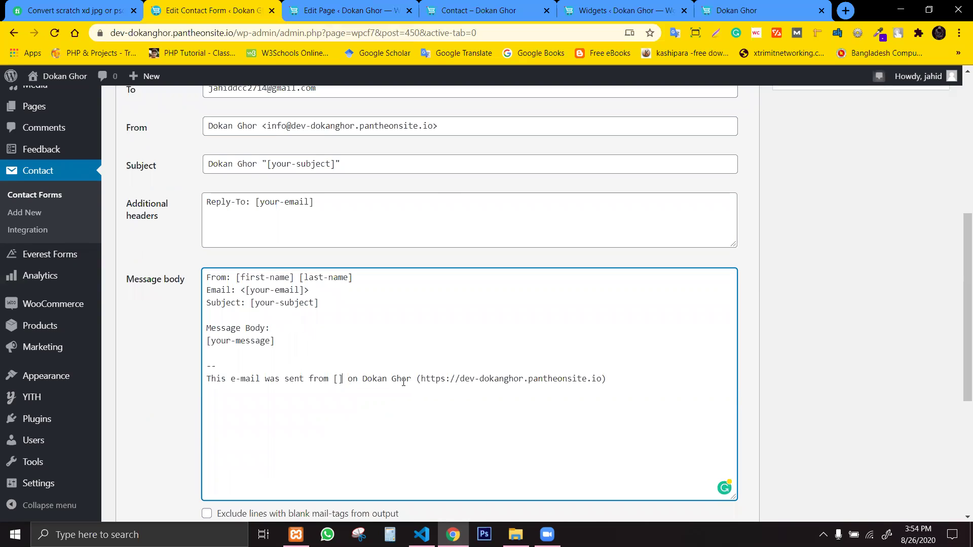
type("your-")
key("BackSpace")
key("BackSpace")
key("BackSpace")
key("BackSpace")
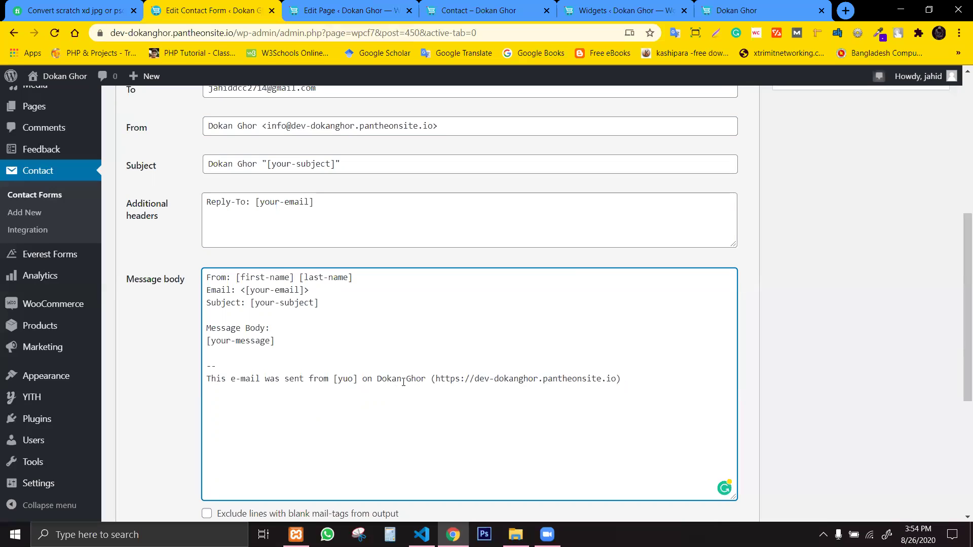
key("BackSpace")
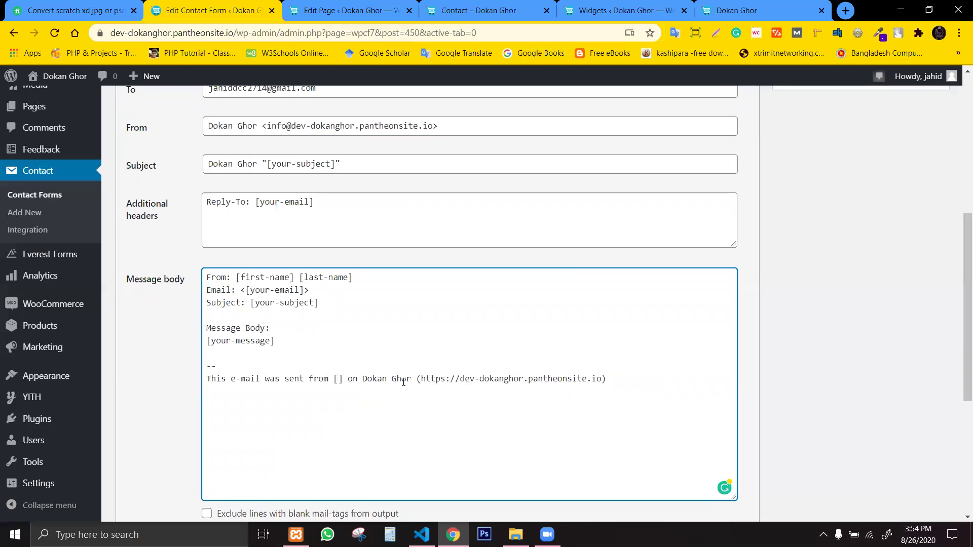
type("firsrt")
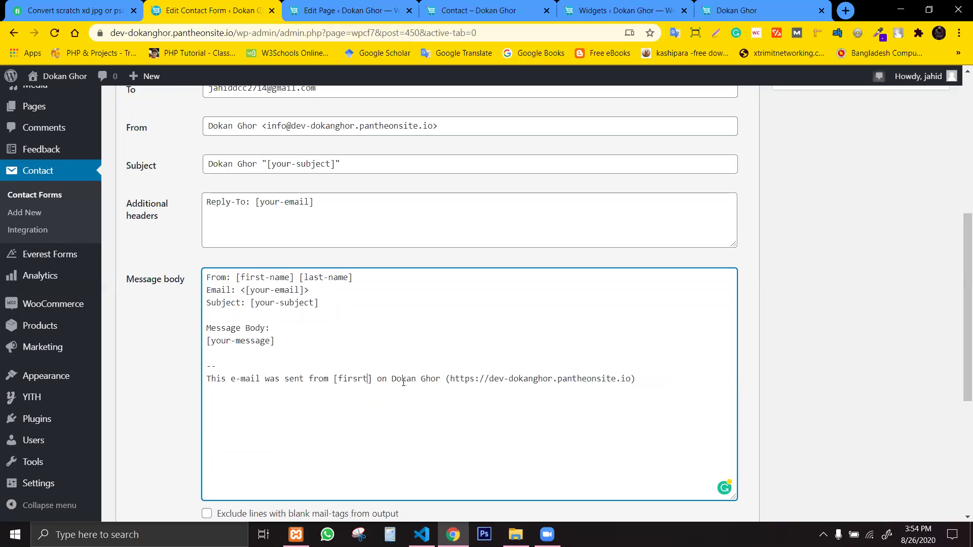
key("BackSpace")
key("BackSpace")
key("BackSpace")
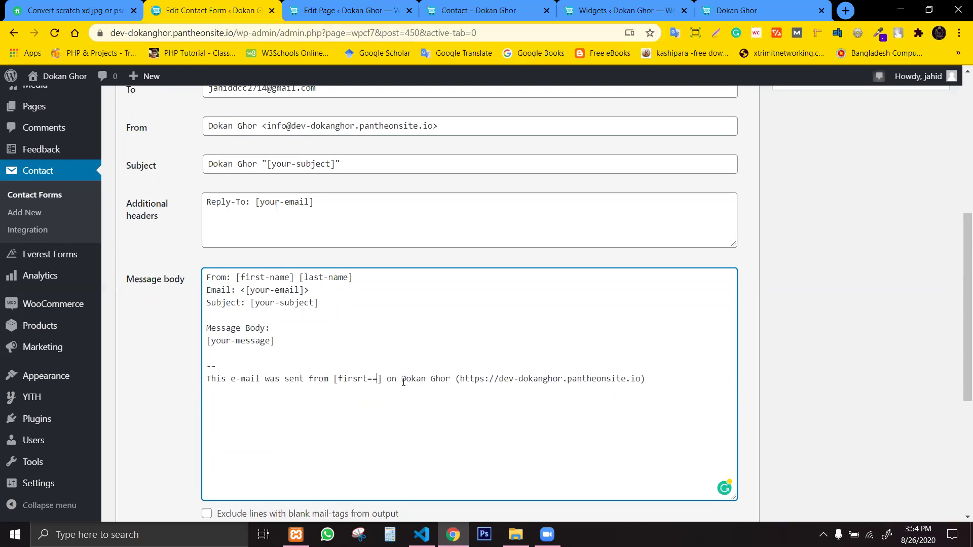
type("st")
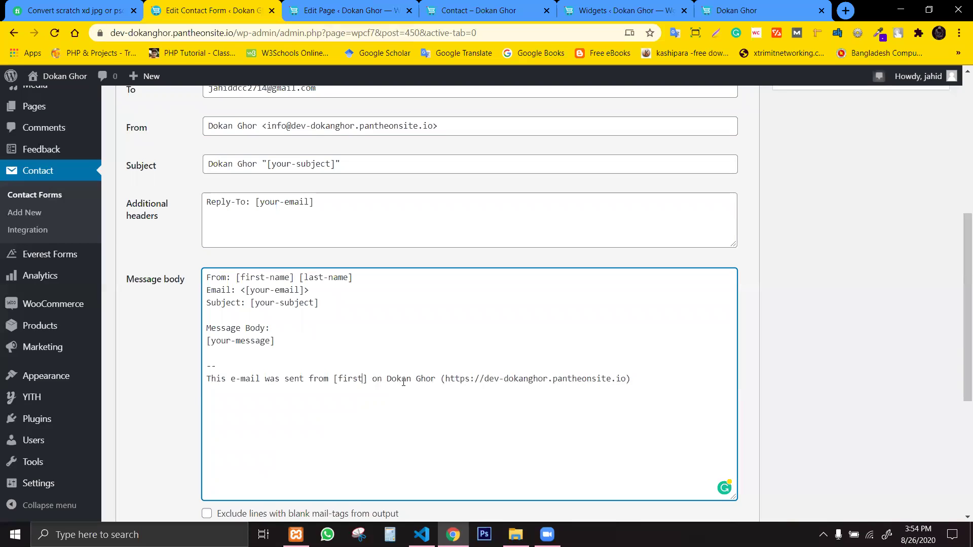
type("-name")
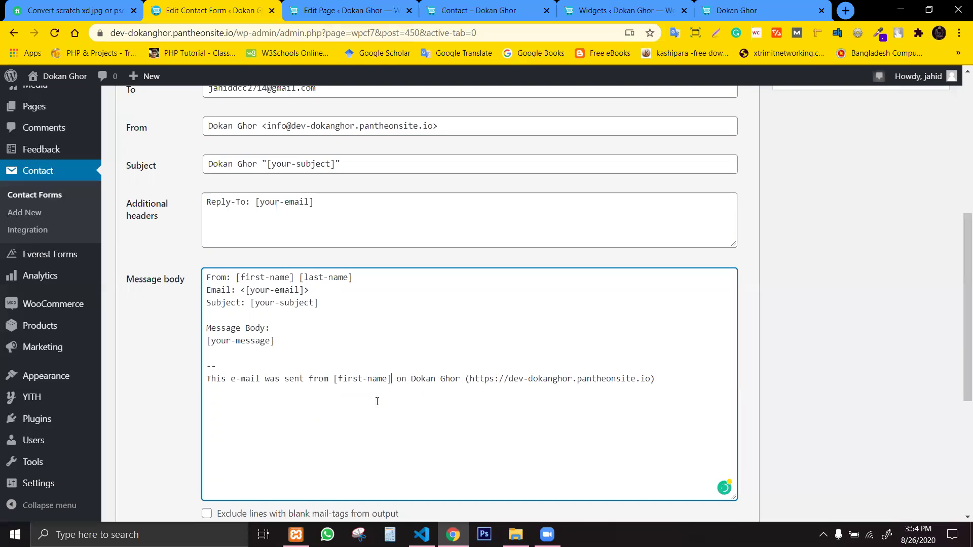
left_click_drag(645, 379, 586, 379)
left_click_drag(399, 375, 398, 378)
left_click(412, 378)
Save the Custom form with its rewritten mail body.
scroll(415, 413, "down", 1)
scroll(414, 417, "down", 2)
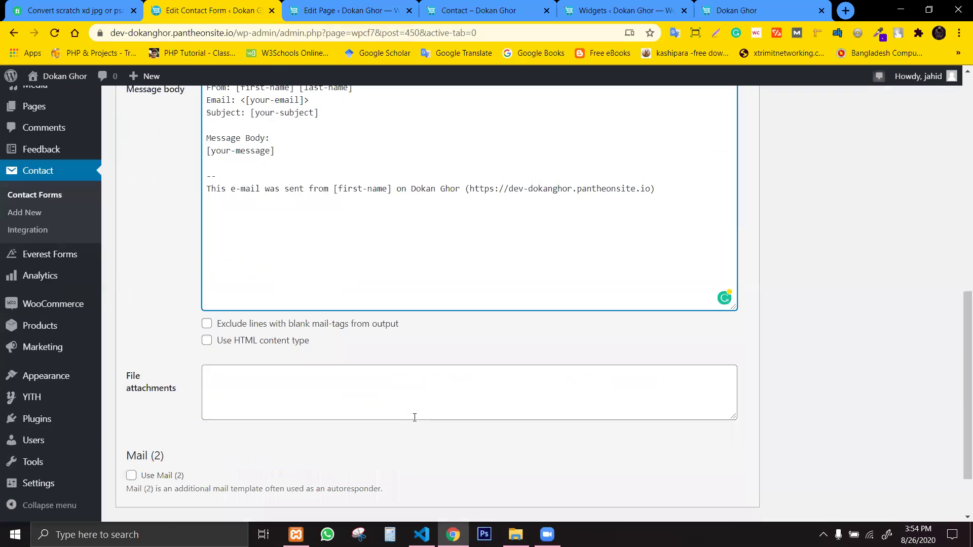
scroll(414, 416, "down", 1)
scroll(959, 284, "up", 7)
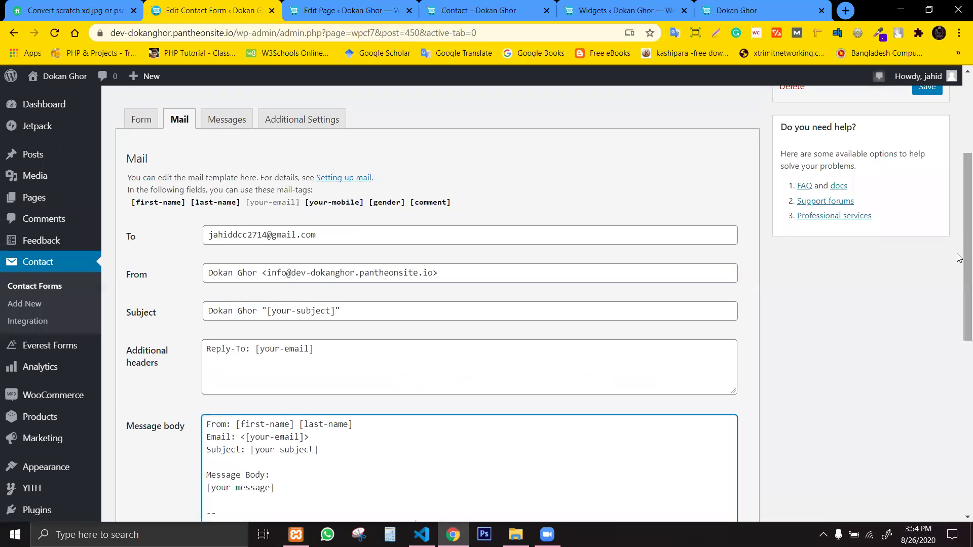
scroll(959, 117, "up", 3)
left_click(927, 274)
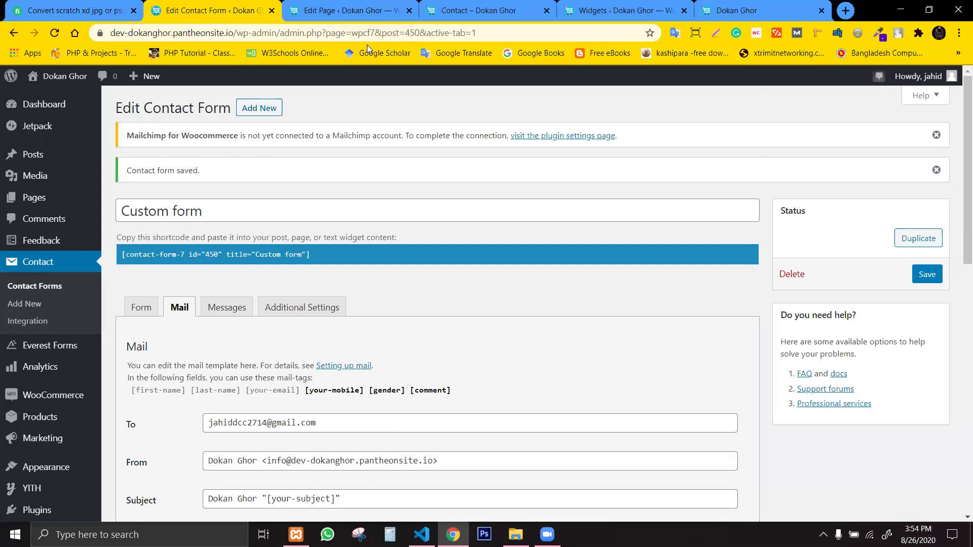
left_click(278, 254)
key("ctrl+c")
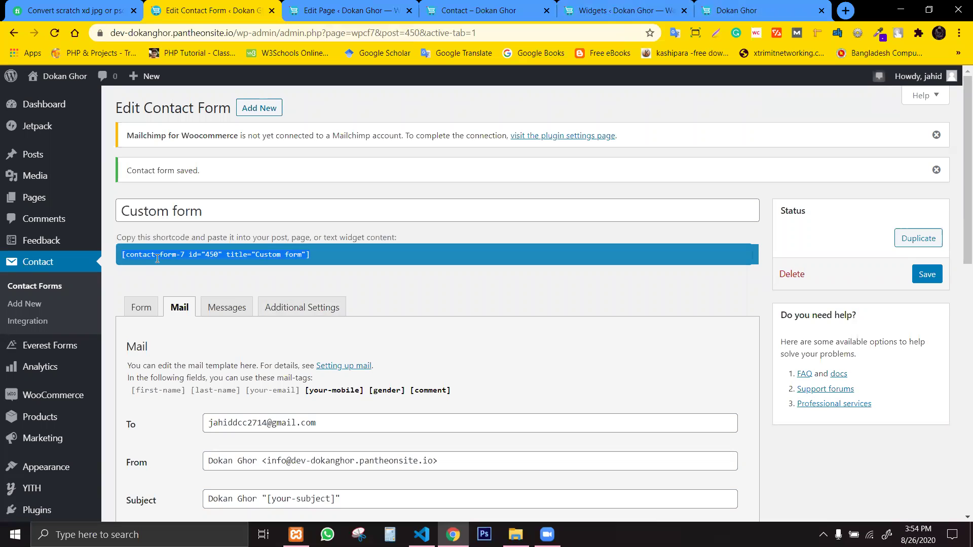
Paste the Custom form shortcode (id 450) over Contact form 1's on the Contact page and update it.
left_click(456, 10)
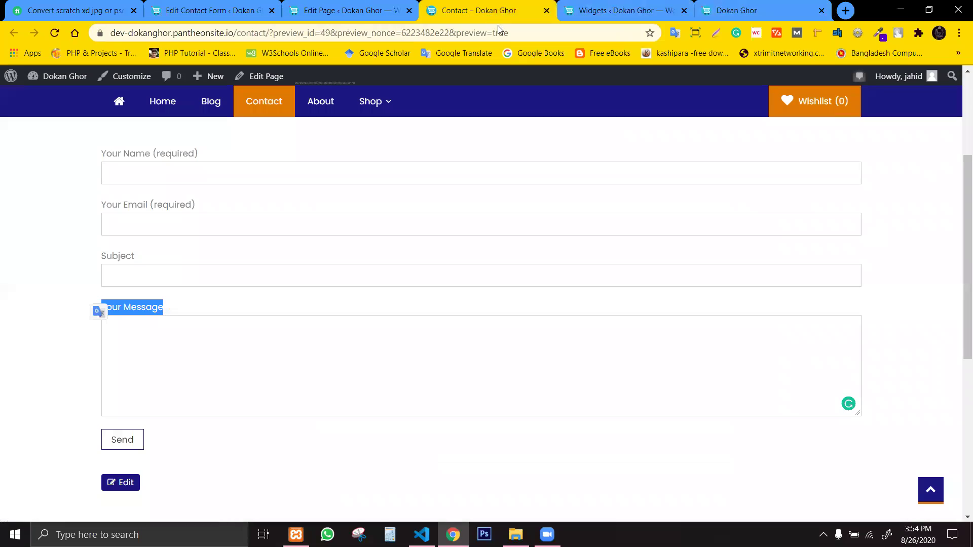
left_click(375, 10)
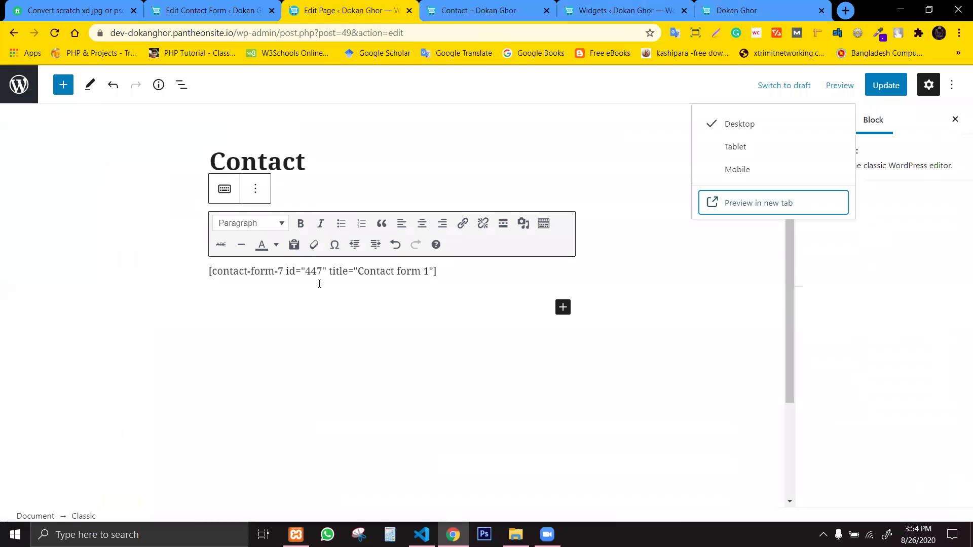
left_click(357, 271)
left_click_drag(447, 272, 191, 259)
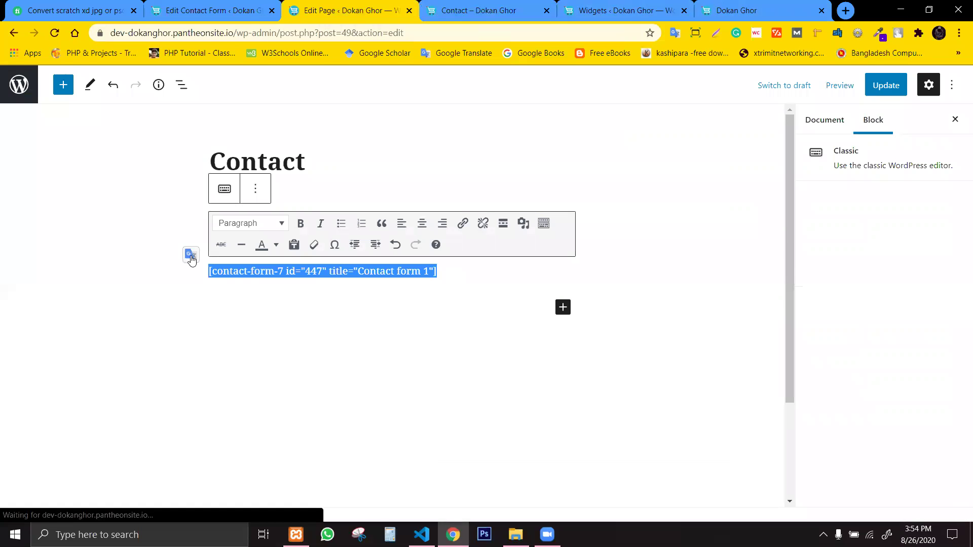
key("ctrl+v")
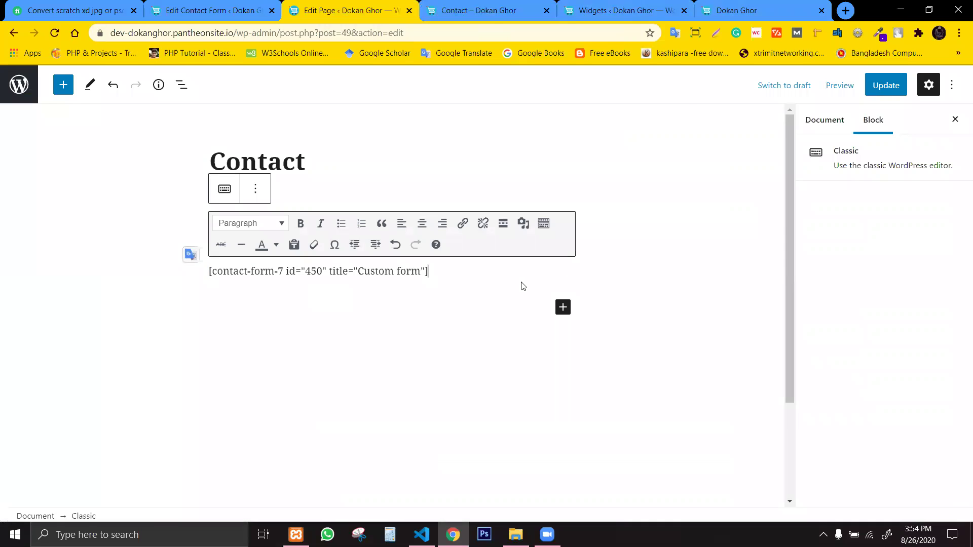
left_click(484, 292)
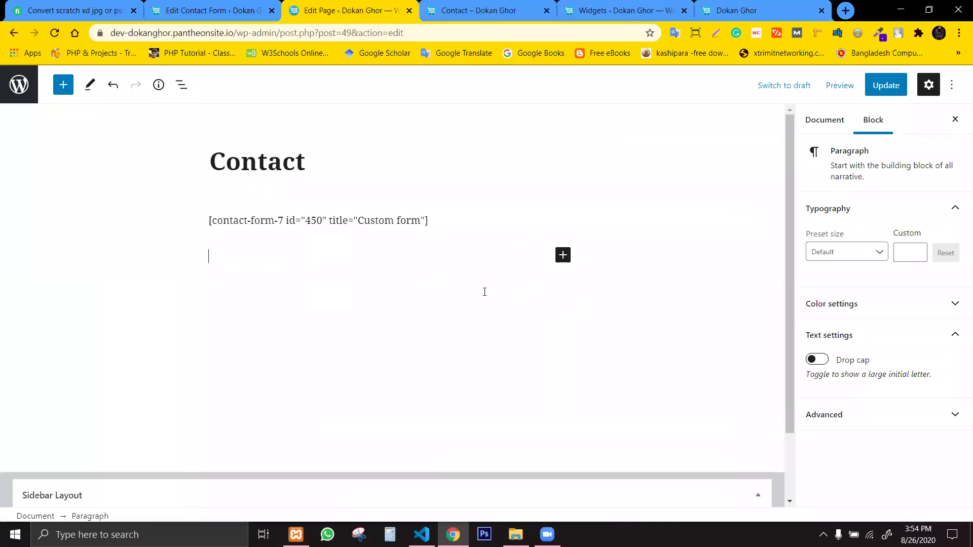
left_click(892, 87)
left_click(496, 5)
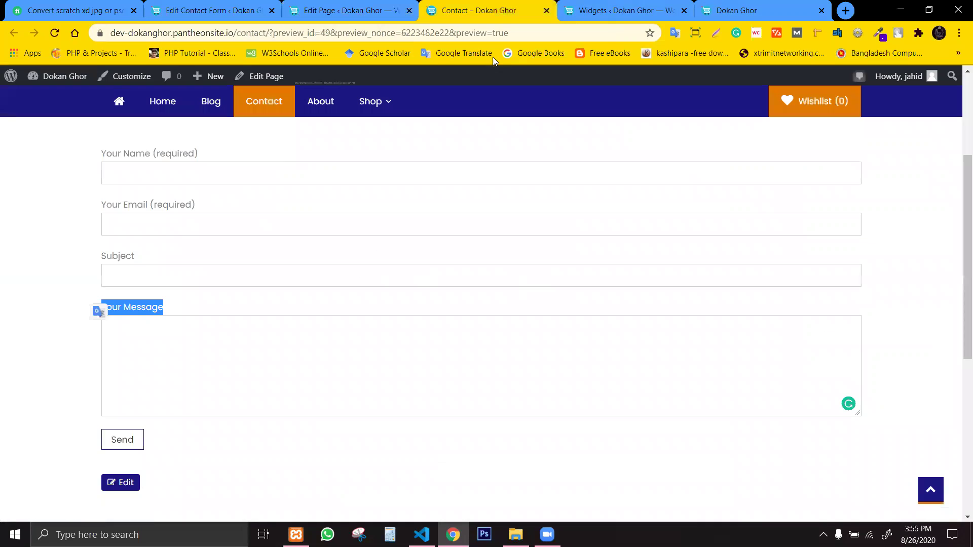
left_click(54, 33)
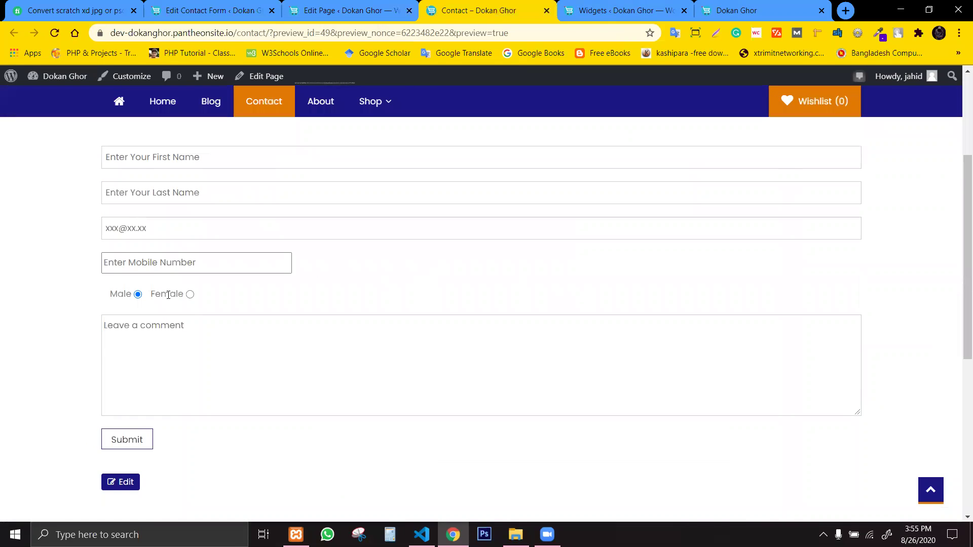
Try the previewed form's gender radios and the mobile, last and first name fields.
left_click(190, 295)
left_click(139, 296)
left_click(152, 263)
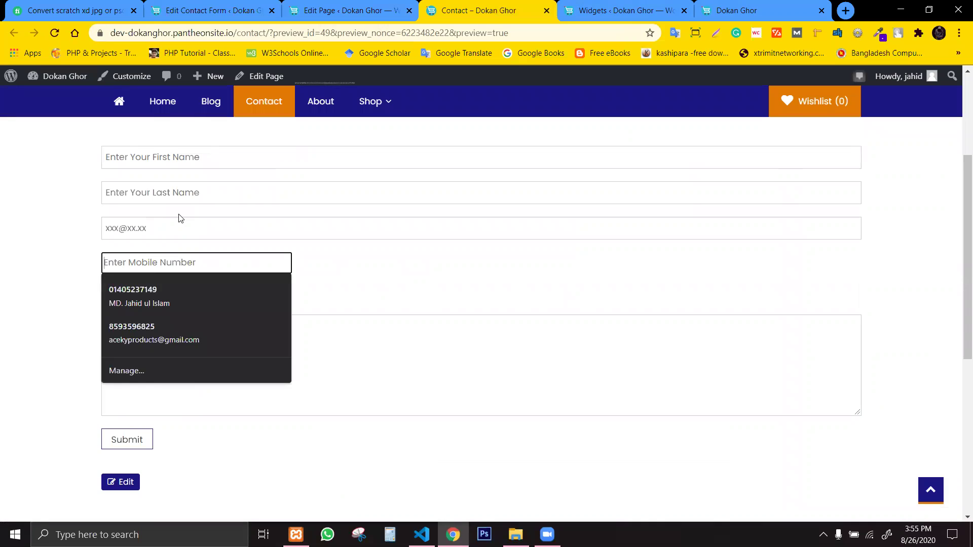
left_click(159, 186)
left_click(160, 161)
left_click(376, 335)
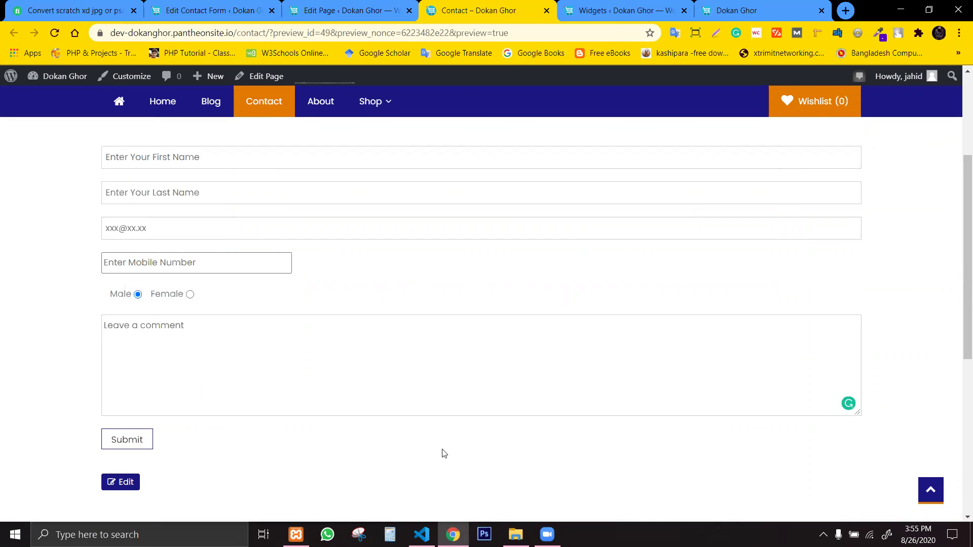
left_click_drag(545, 447, 538, 478)
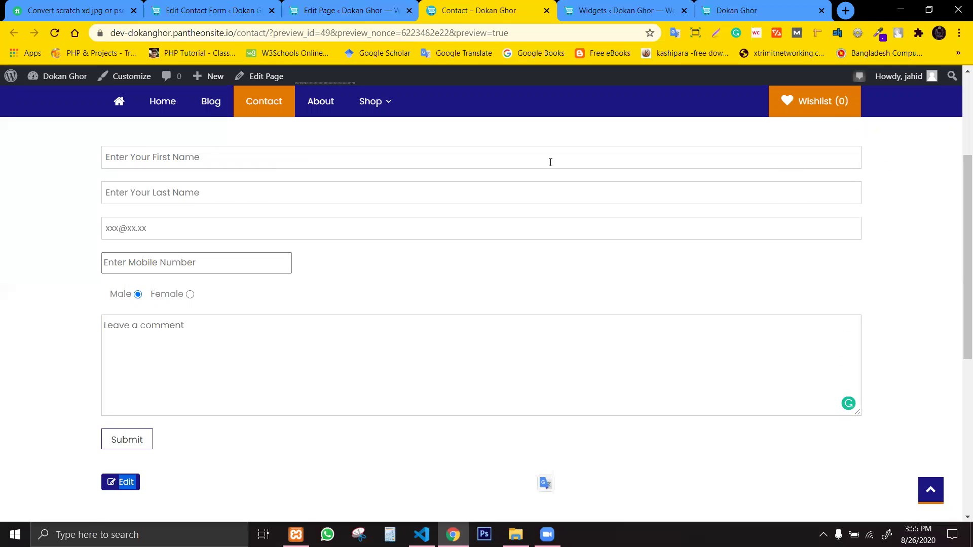
scroll(636, 276, "down", 1)
scroll(658, 203, "up", 1)
Go back to the Custom form's mail settings in the form editor.
left_click(577, 5)
left_click(456, 6)
left_click(400, 12)
left_click(456, 6)
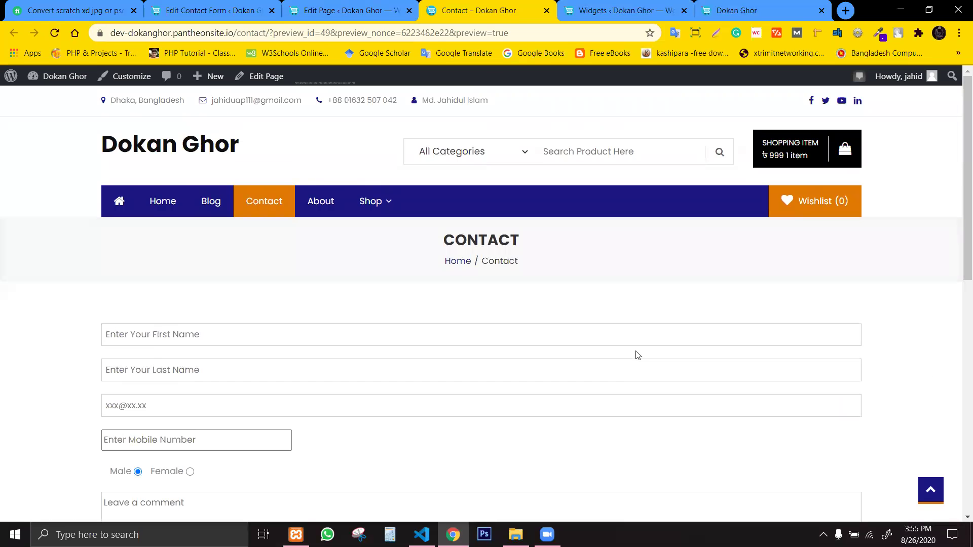
scroll(637, 354, "down", 3)
scroll(552, 360, "up", 3)
left_click(327, 6)
left_click(261, 7)
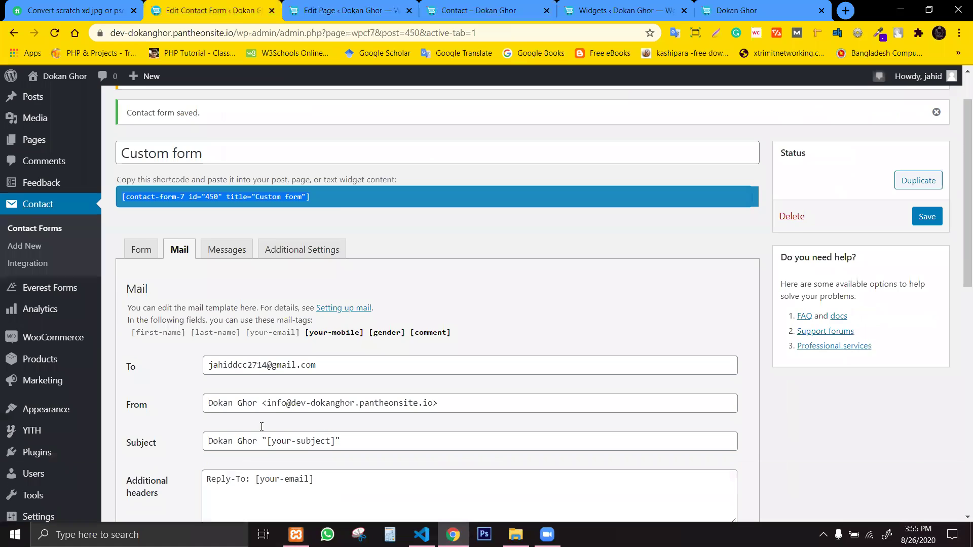
scroll(261, 426, "down", 2)
Add <h1 style="color: red">Contact Us</h1> above the first-name tag and save the form.
left_click(136, 178)
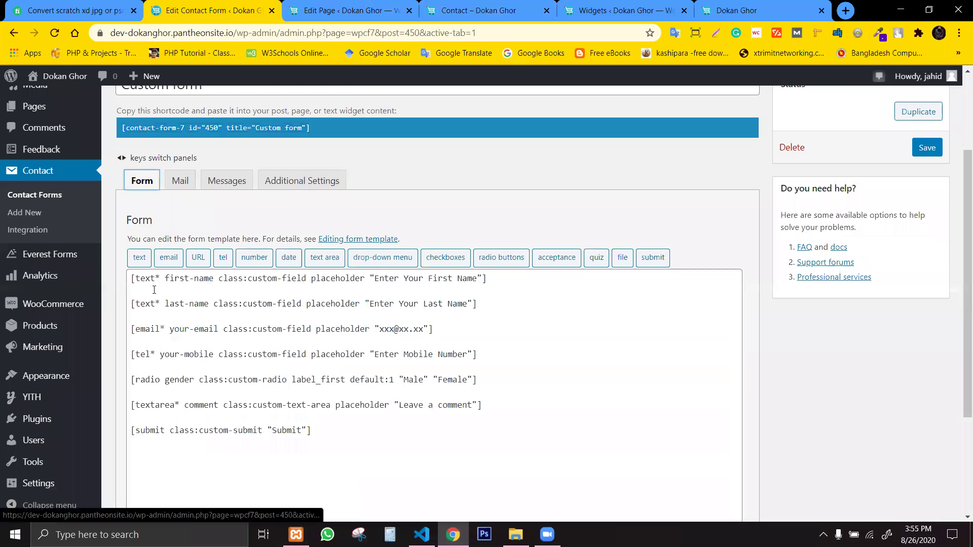
left_click(132, 281)
key("Return")
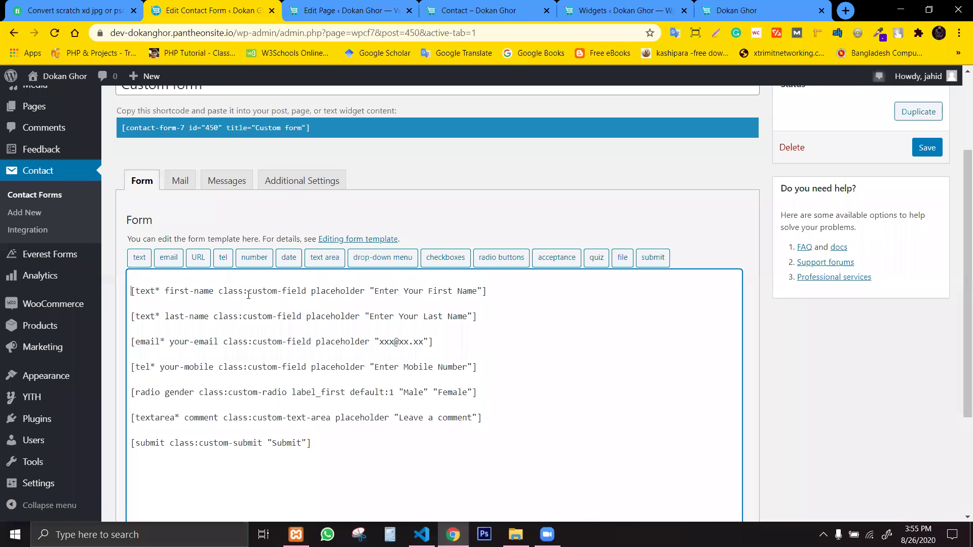
type("<h1><>/h1 style=\"\"color: redContact U")
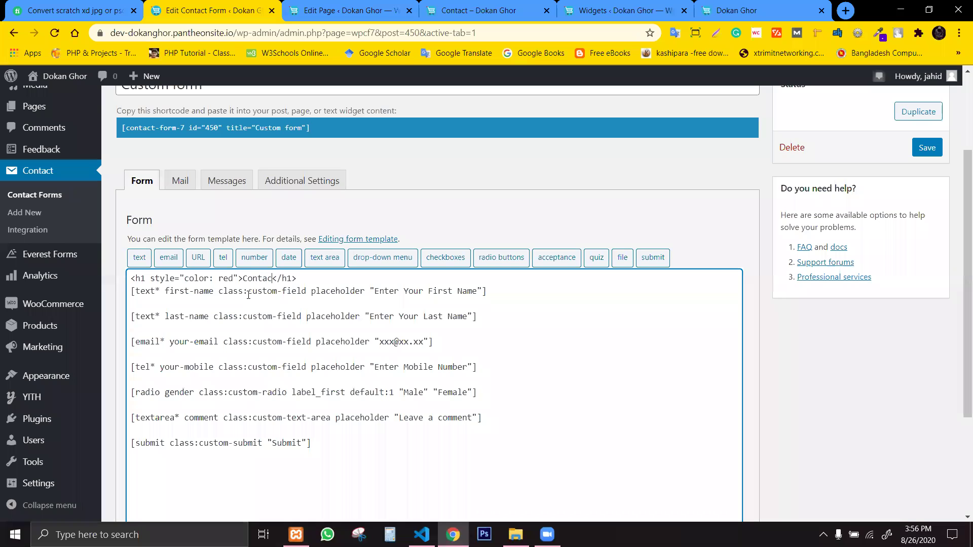
type("s")
left_click(927, 148)
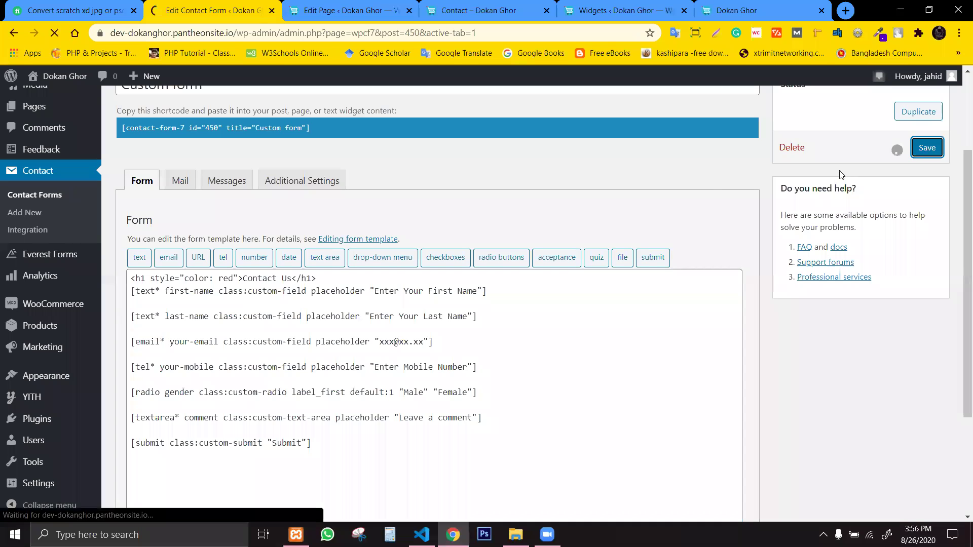
left_click(321, 9)
Reload the Contact preview to confirm the red Contact Us heading, then return to the form editor.
key("ctrl+Tab")
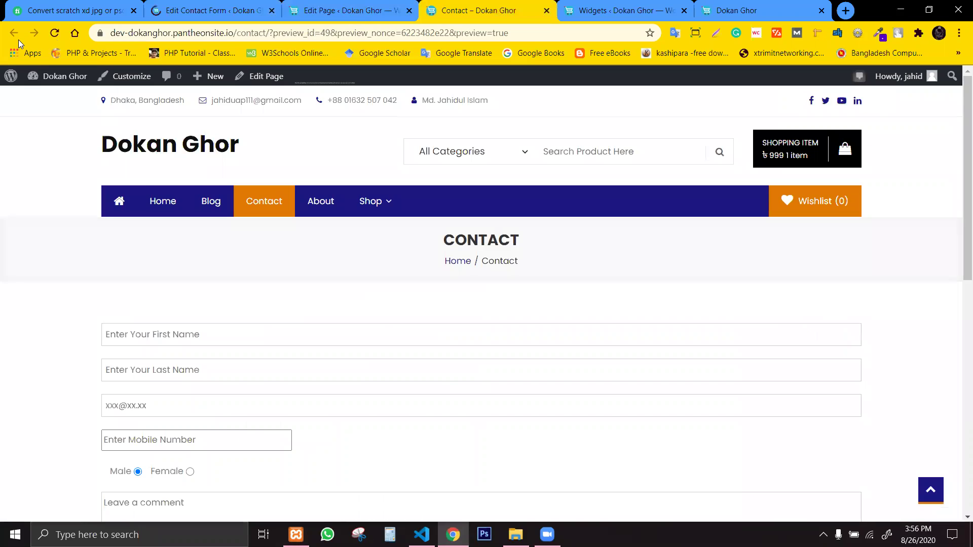
left_click(54, 32)
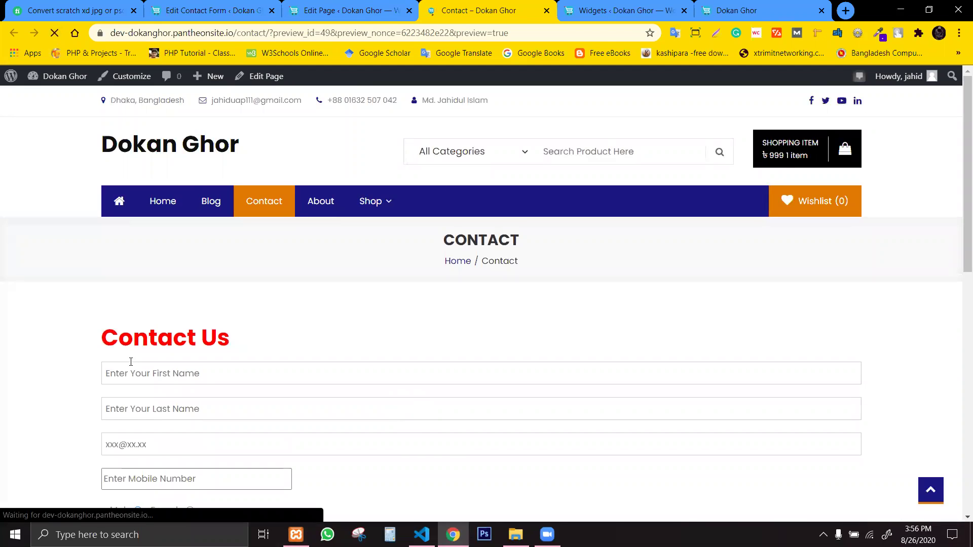
left_click_drag(245, 341, 51, 330)
left_click(343, 334)
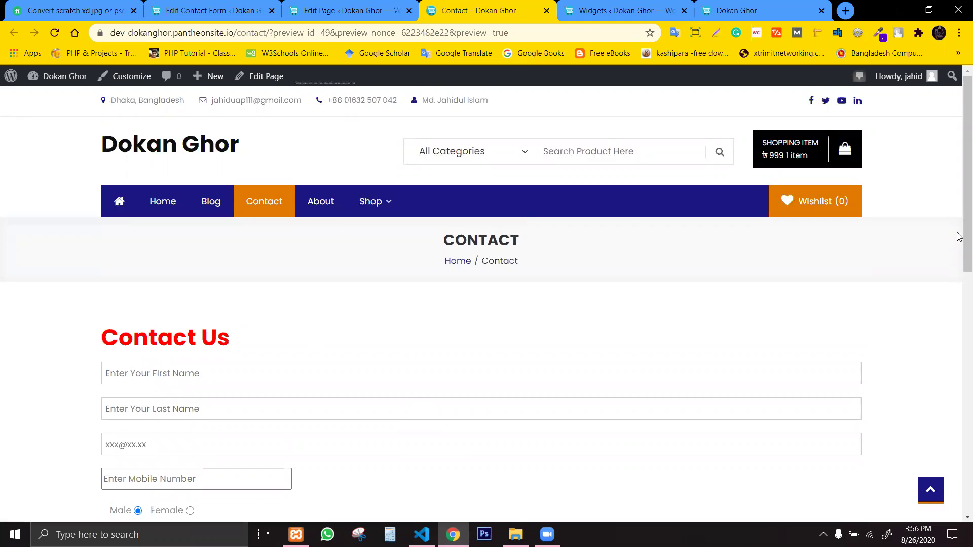
scroll(958, 235, "down", 3)
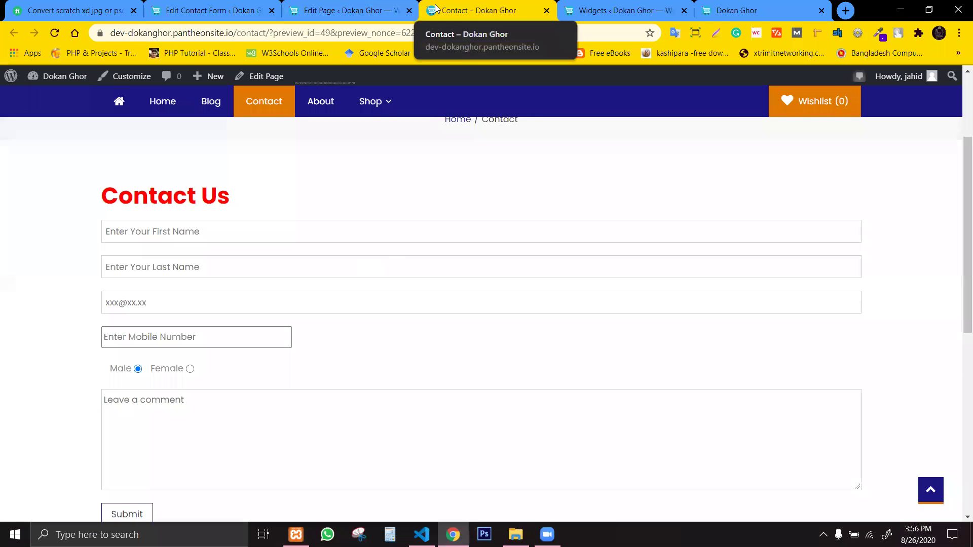
left_click(301, 5)
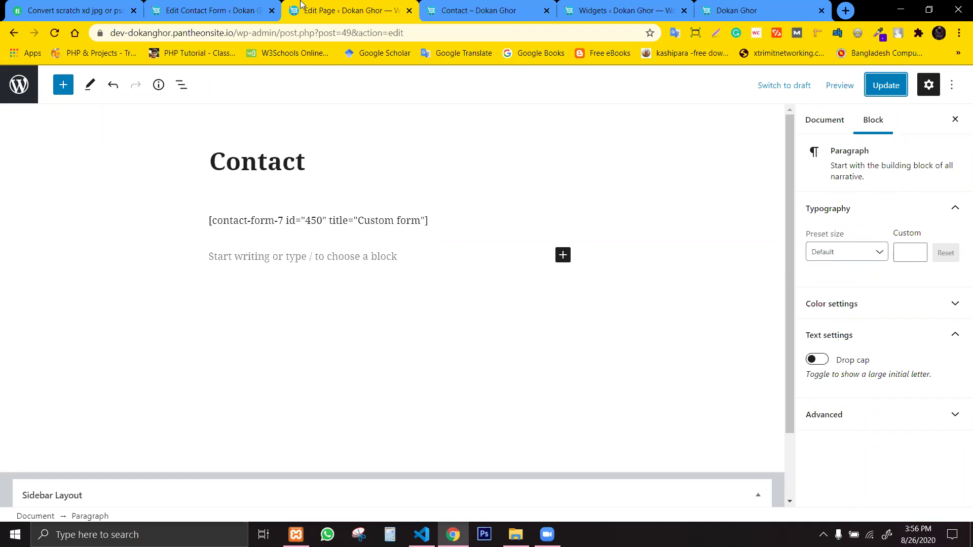
left_click(482, 9)
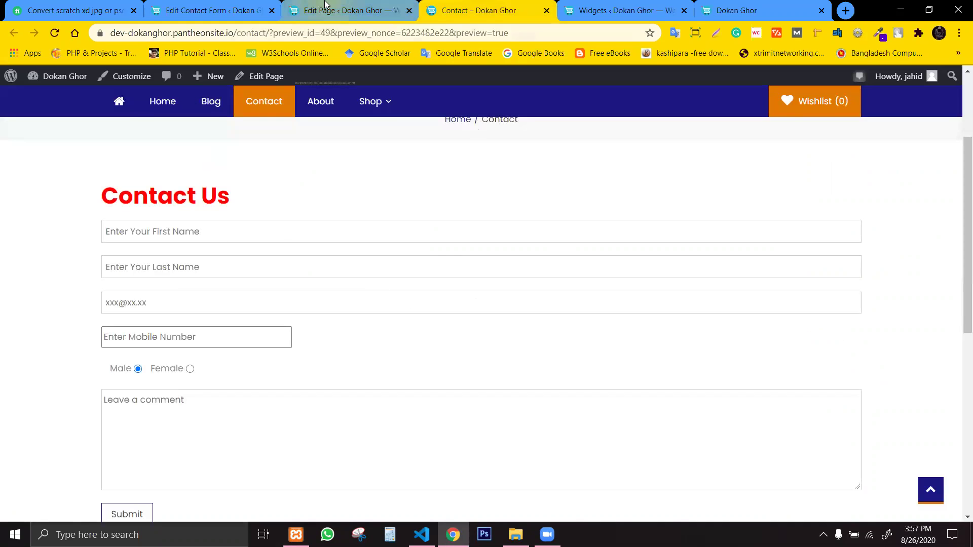
left_click(243, 14)
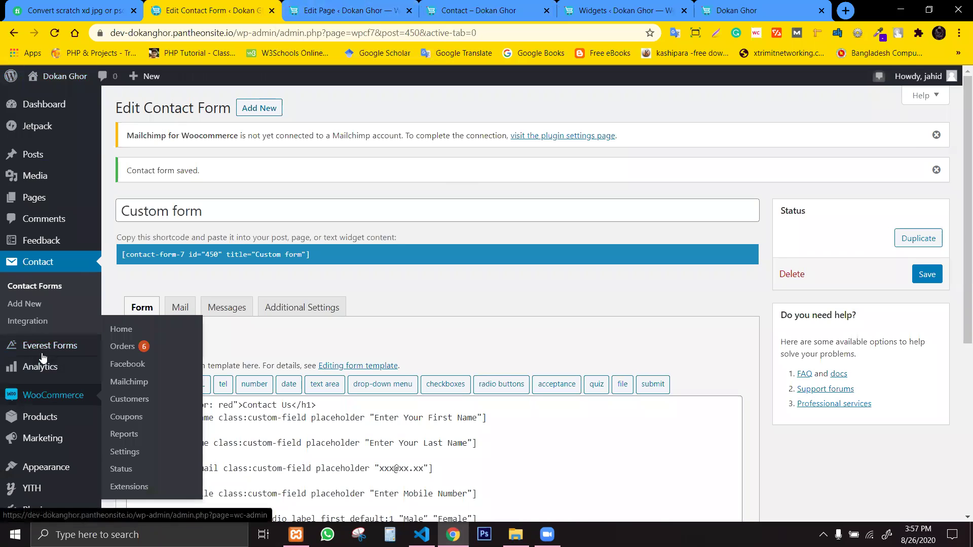
Open Appearance > Customize from the admin sidebar.
scroll(48, 441, "down", 1)
scroll(48, 441, "down", 1)
mouse_move(48, 404)
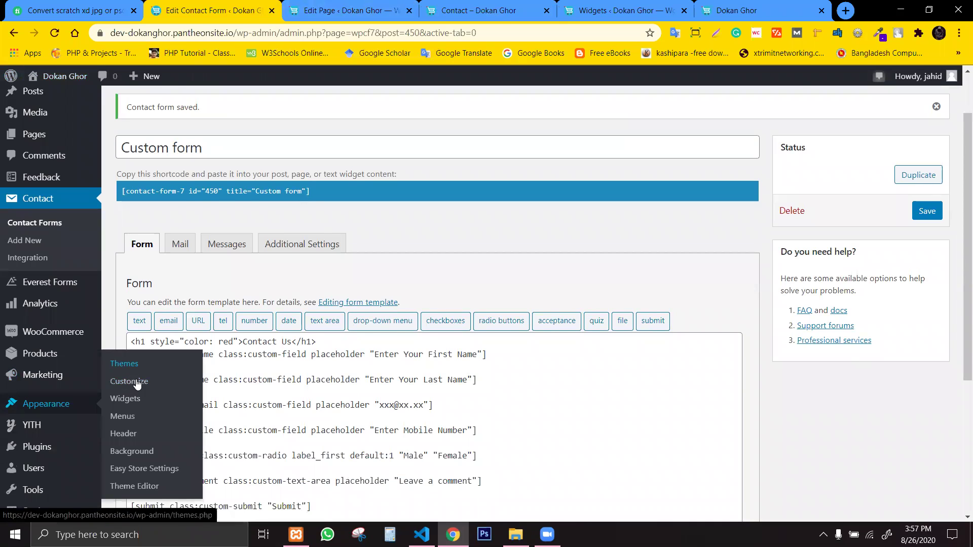
scroll(131, 385, "down", 1)
mouse_move(45, 375)
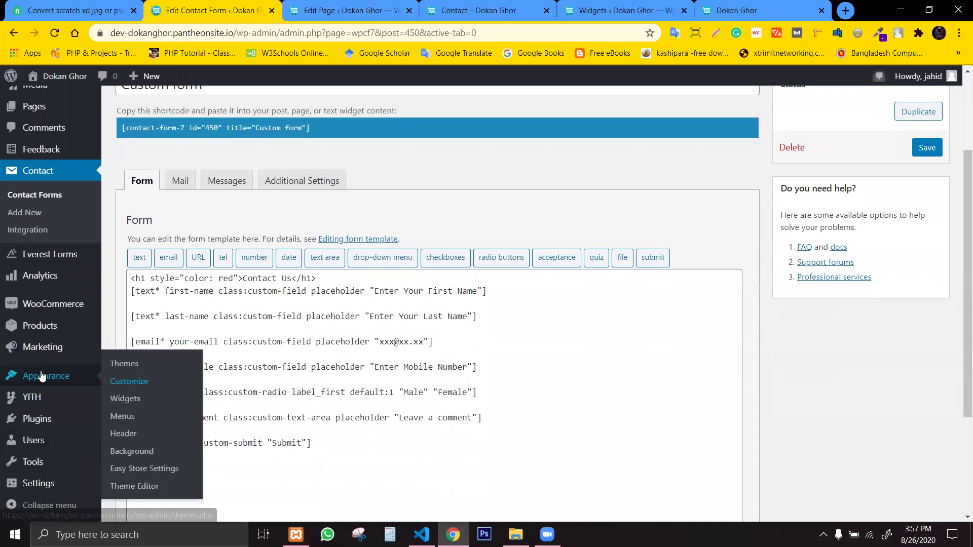
left_click(116, 386)
Return to the Contact page preview among the open browser tabs.
left_click(350, 11)
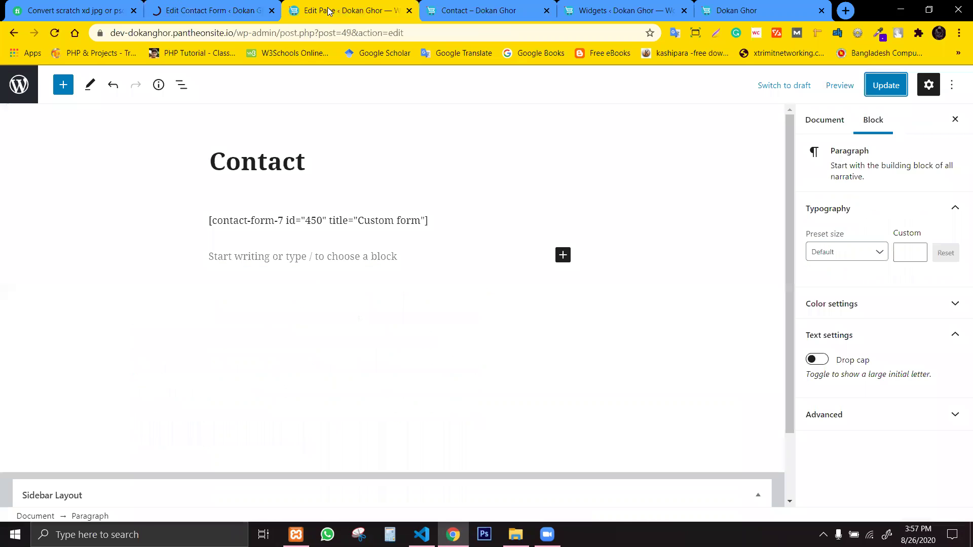
left_click(481, 9)
left_click(593, 8)
left_click(505, 6)
right_click(330, 208)
key("Escape")
right_click(296, 193)
key("Escape")
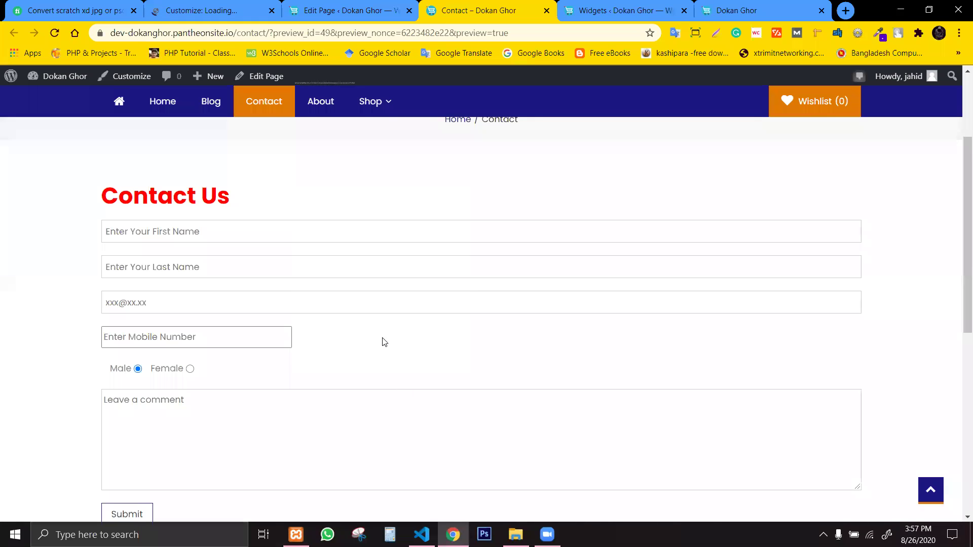
Open DevTools with F12 and select the form.wpcf7-form element.
key("F12")
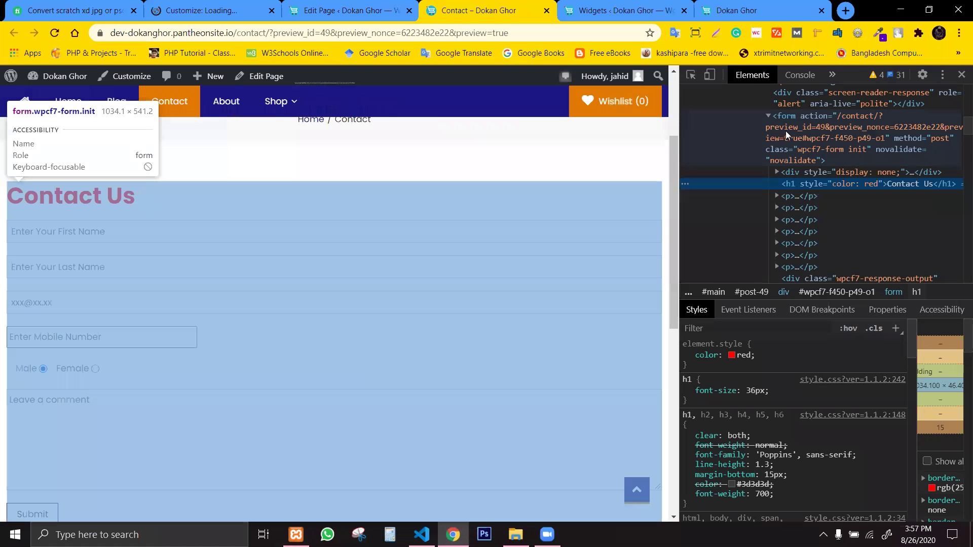
left_click(785, 131)
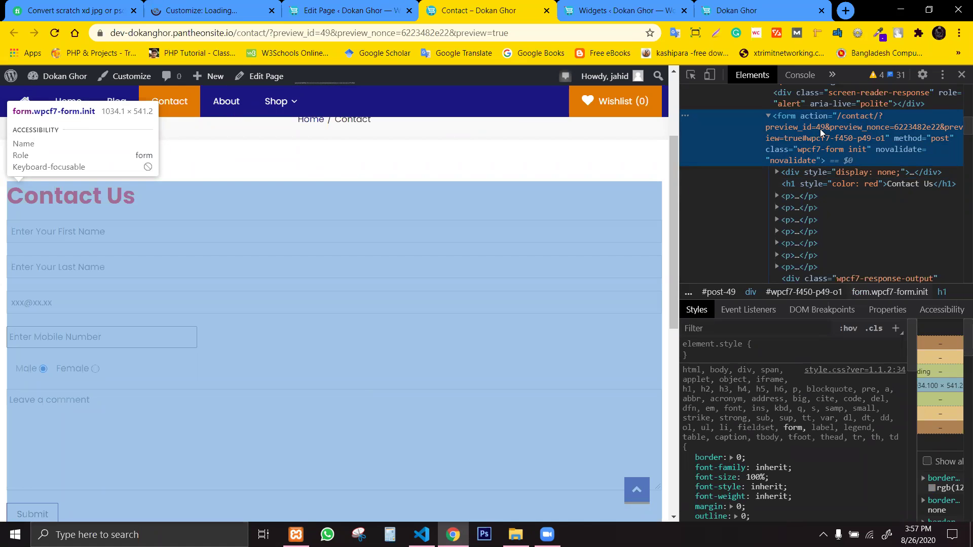
scroll(828, 128, "down", 2)
scroll(868, 158, "up", 3)
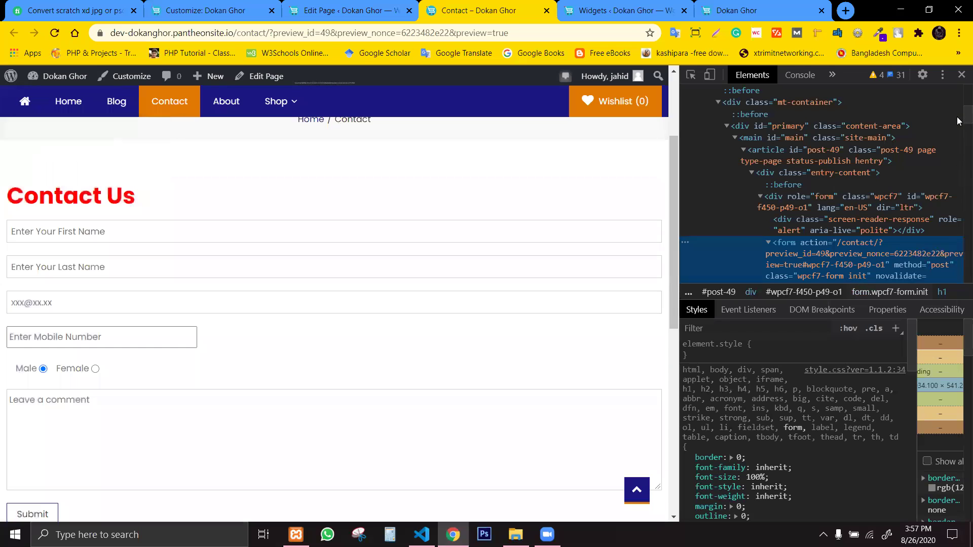
left_click(957, 121)
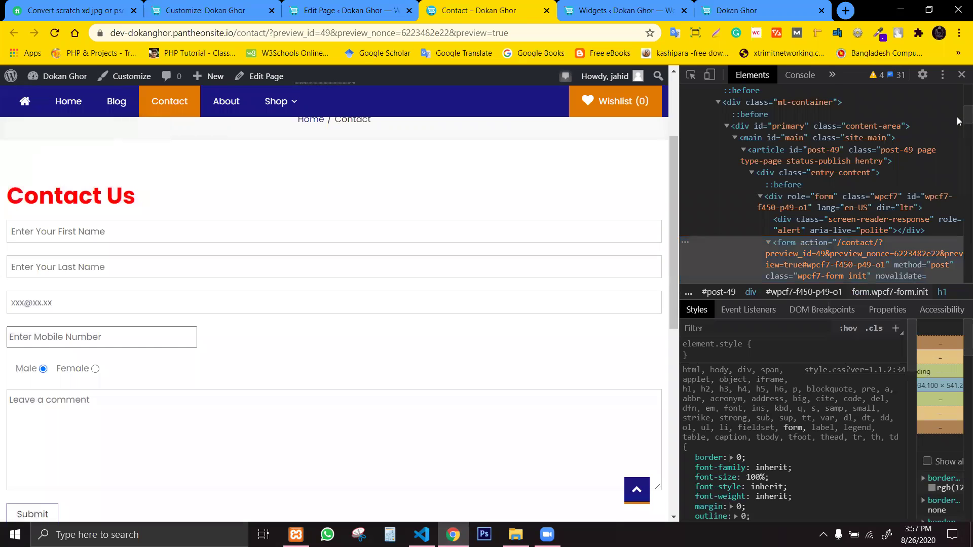
scroll(958, 121, "down", 2)
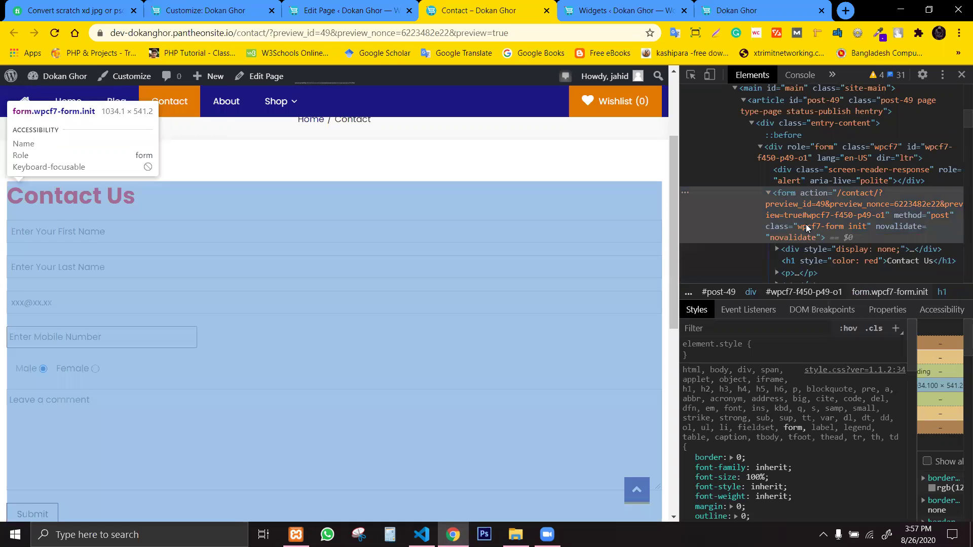
left_click(809, 228)
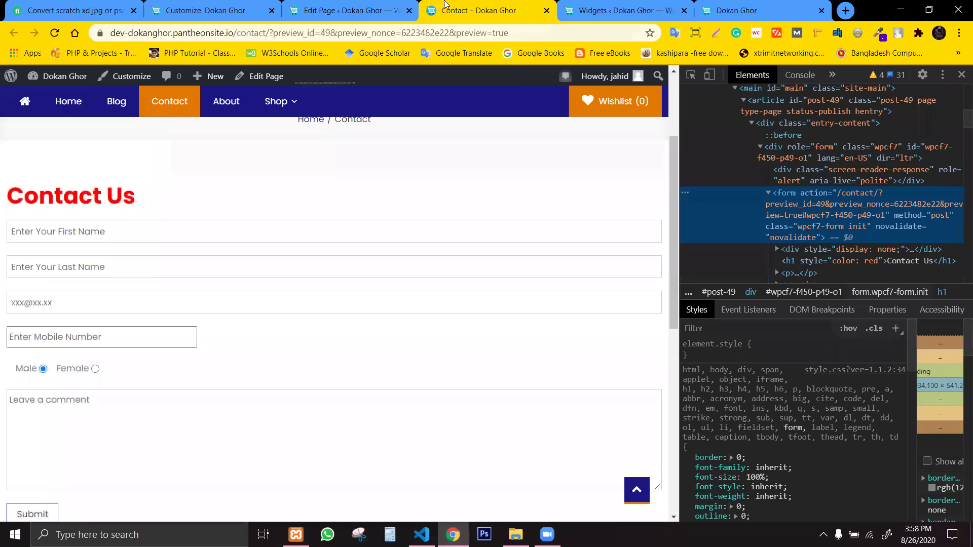
left_click(354, 10)
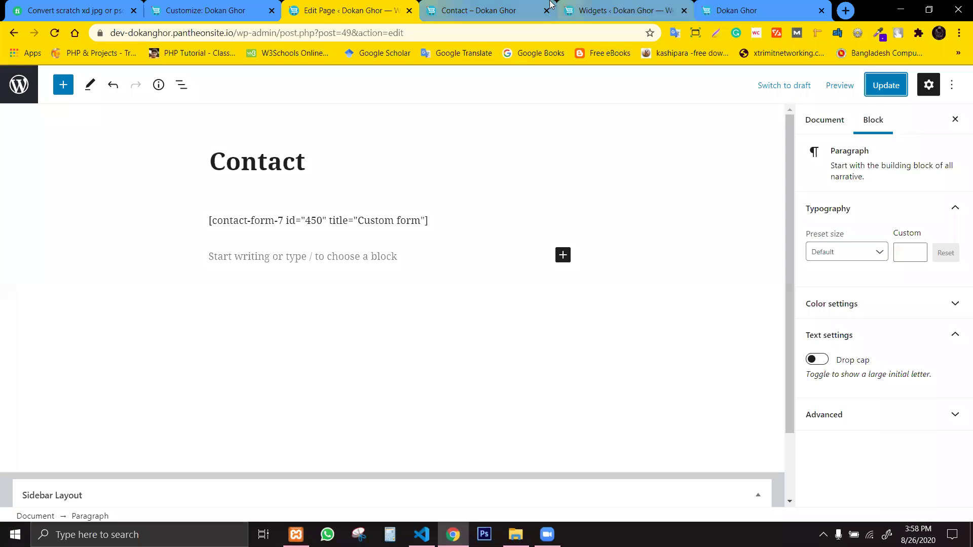
Open the Customizer's Additional CSS editor with the Contact page shown in the preview.
left_click(213, 10)
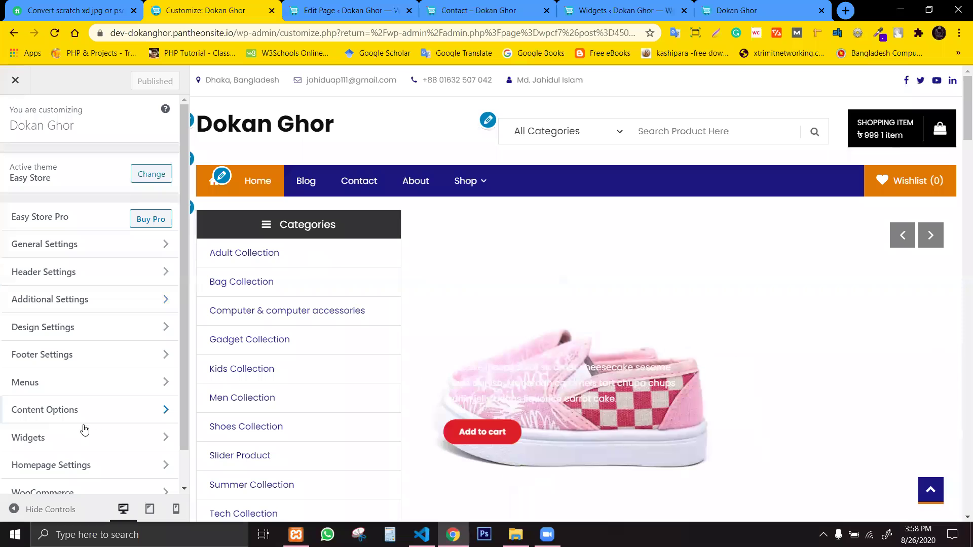
scroll(162, 435, "down", 1)
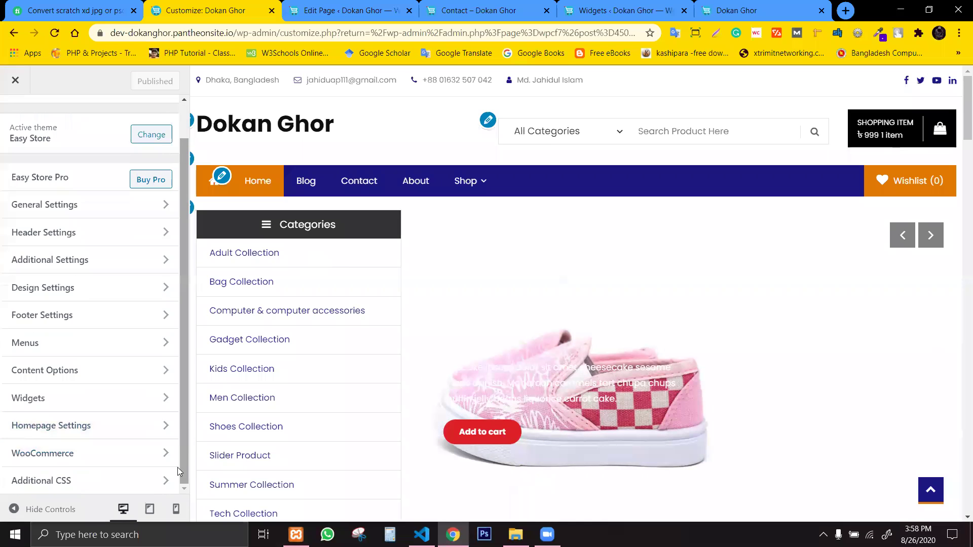
left_click(81, 482)
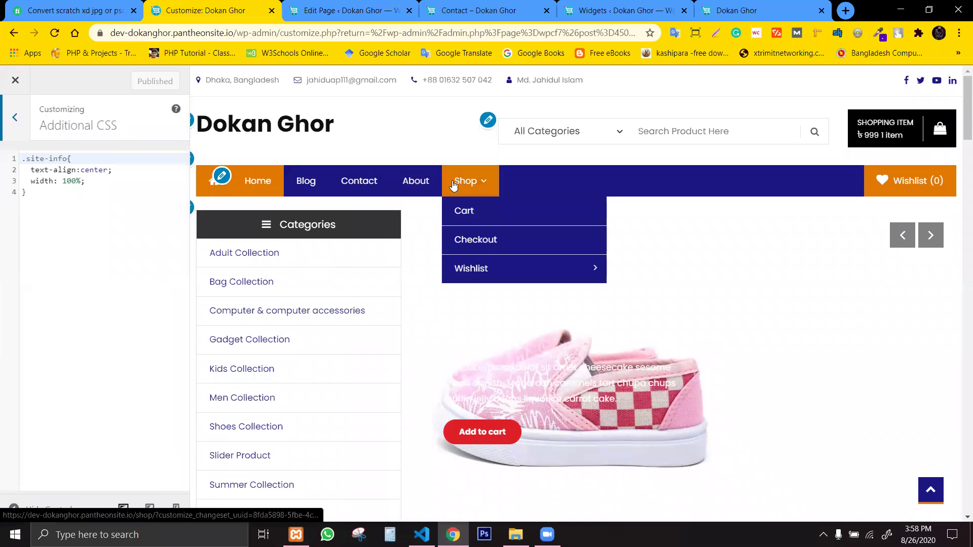
left_click(366, 178)
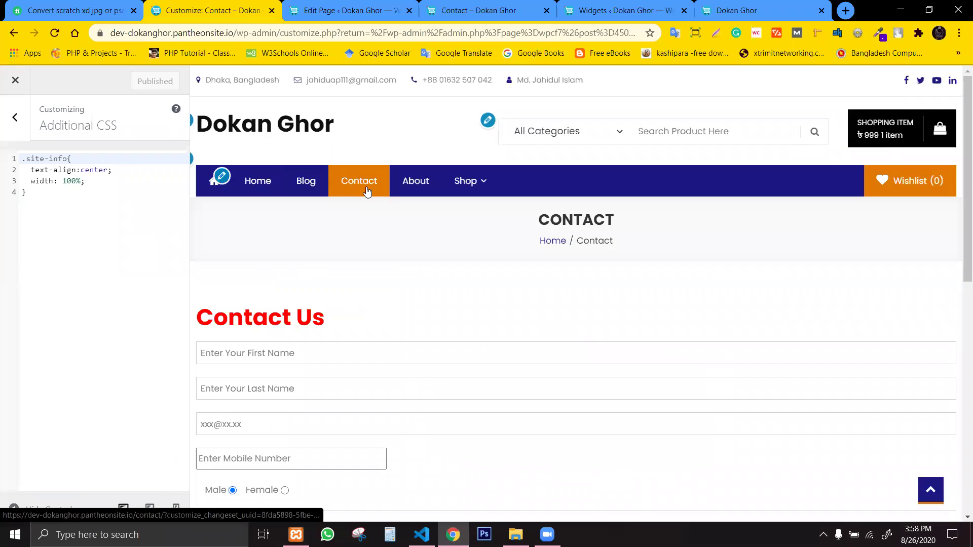
scroll(532, 350, "down", 1)
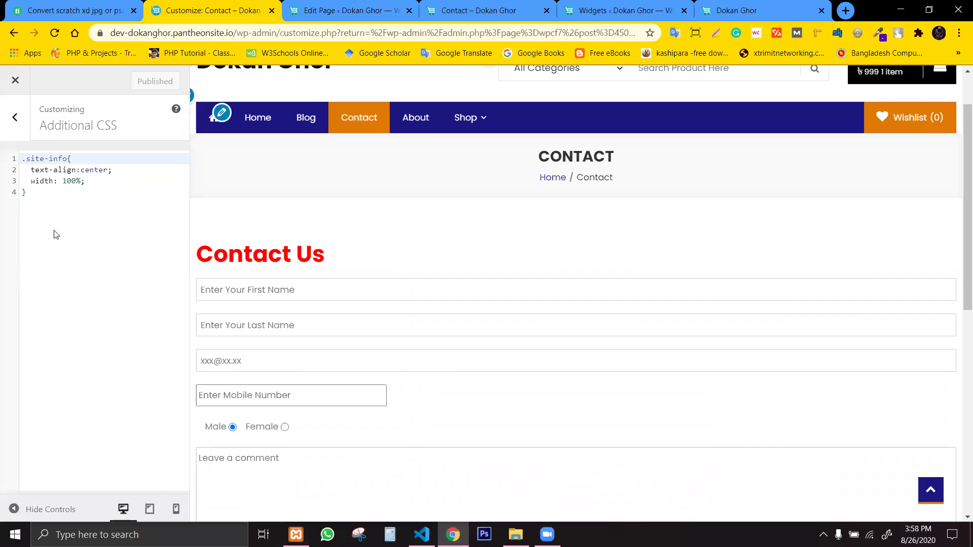
left_click(83, 193)
Start a new wpcf7-form{ rule below the existing CSS.
key("Return")
key("Return")
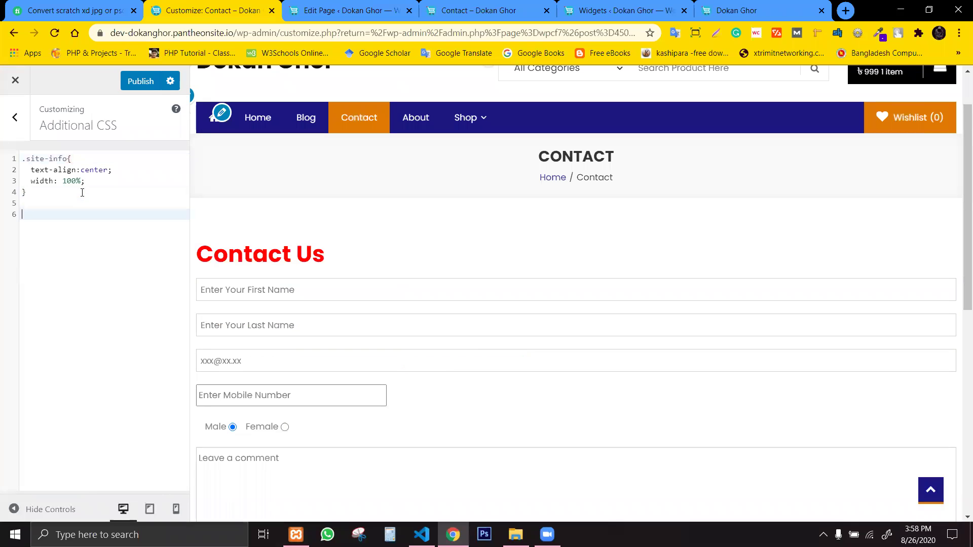
type("wp")
type("cf7-form{")
key("Return")
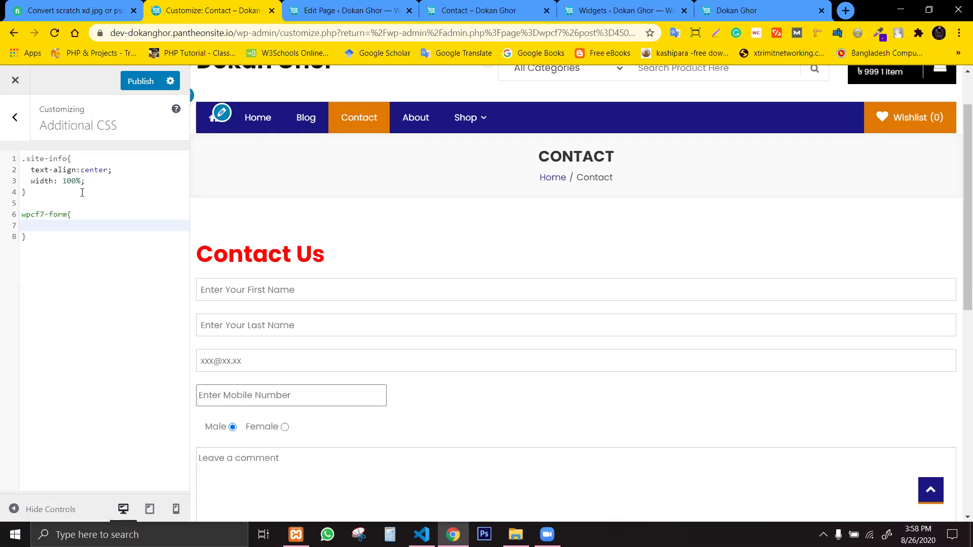
Add the declaration max-width:600px; to the wpcf7-form rule.
type("width")
key("BackSpace")
key("BackSpace")
key("BackSpace")
key("BackSpace")
type("m")
key("BackSpace")
key("BackSpace")
type("max")
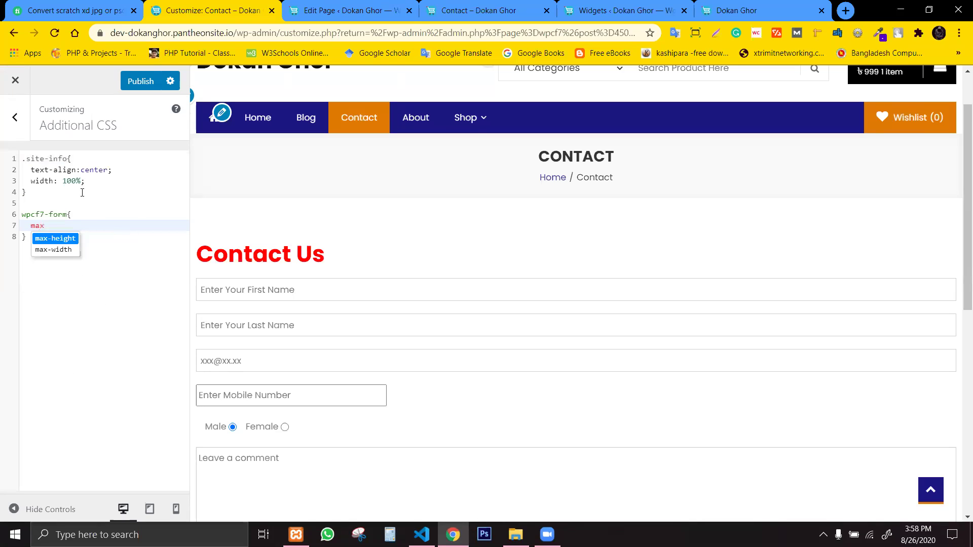
key("Return")
key("BackSpace")
key("BackSpace")
key("BackSpace")
key("BackSpace")
key("BackSpace")
key("BackSpace")
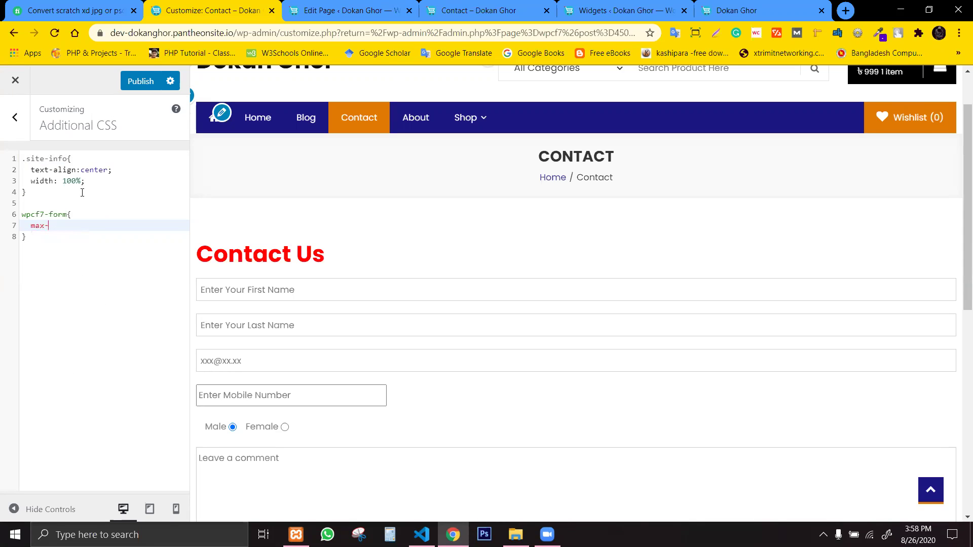
type("width")
key("Return")
type("\"")
key("BackSpace")
type(":")
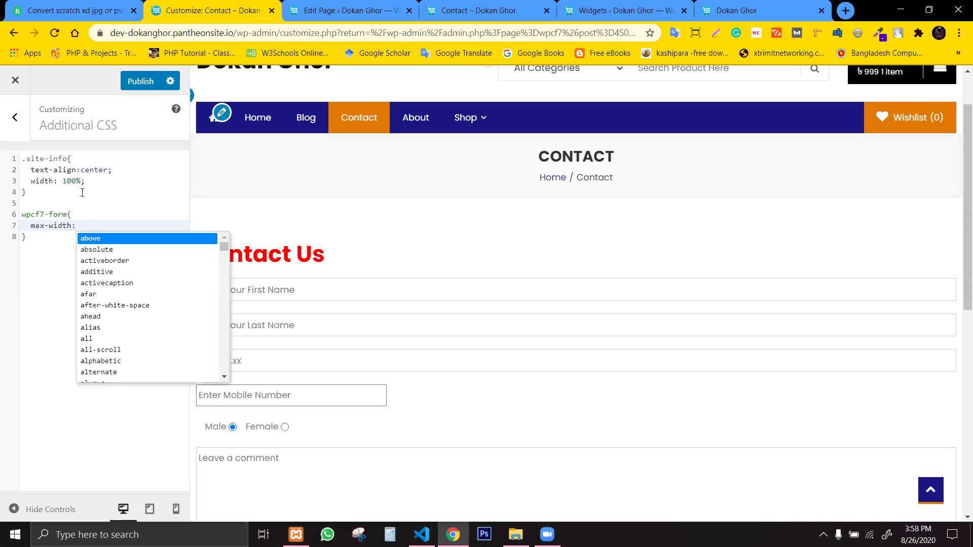
type("600px;")
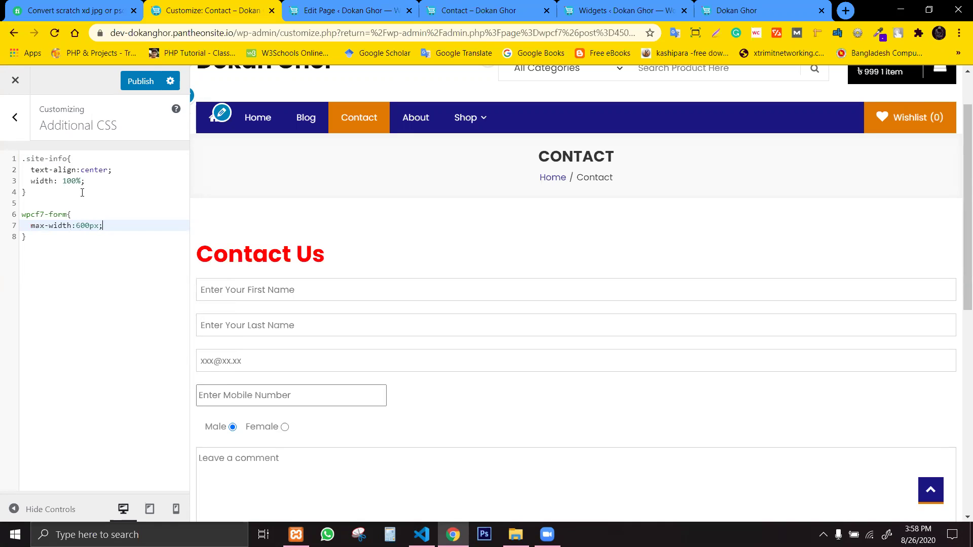
Add margin:auto; as the rule's second declaration.
key("Return")
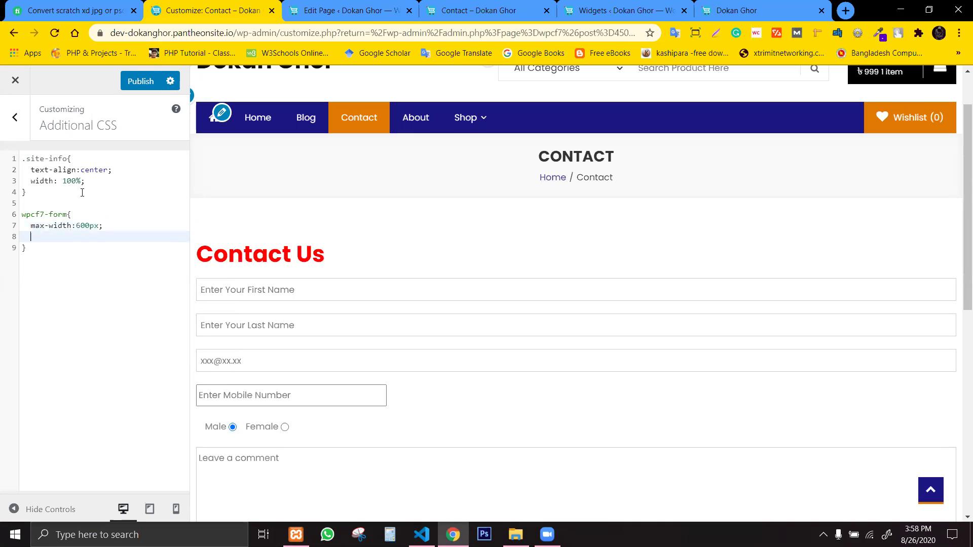
type("wid")
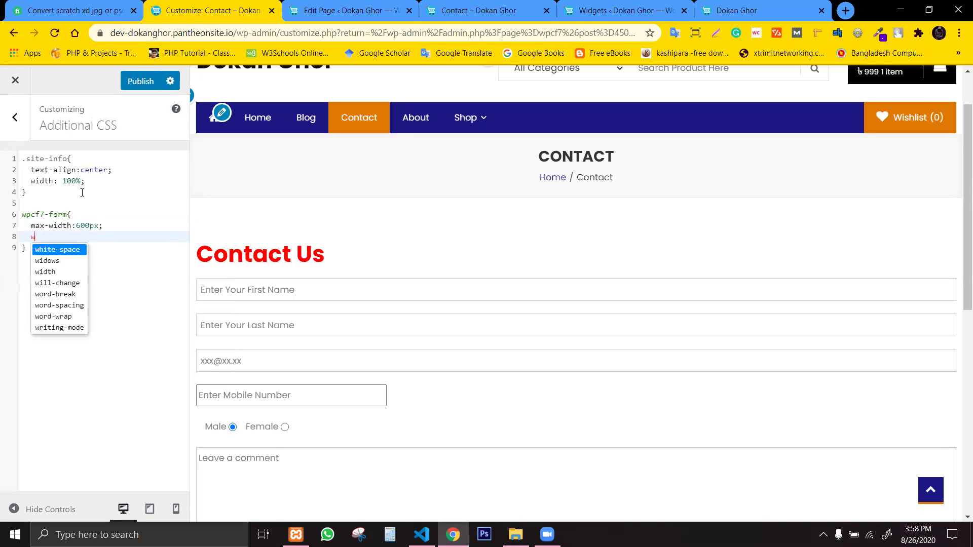
key("BackSpace")
key("BackSpace")
key("BackSpace")
type("margin")
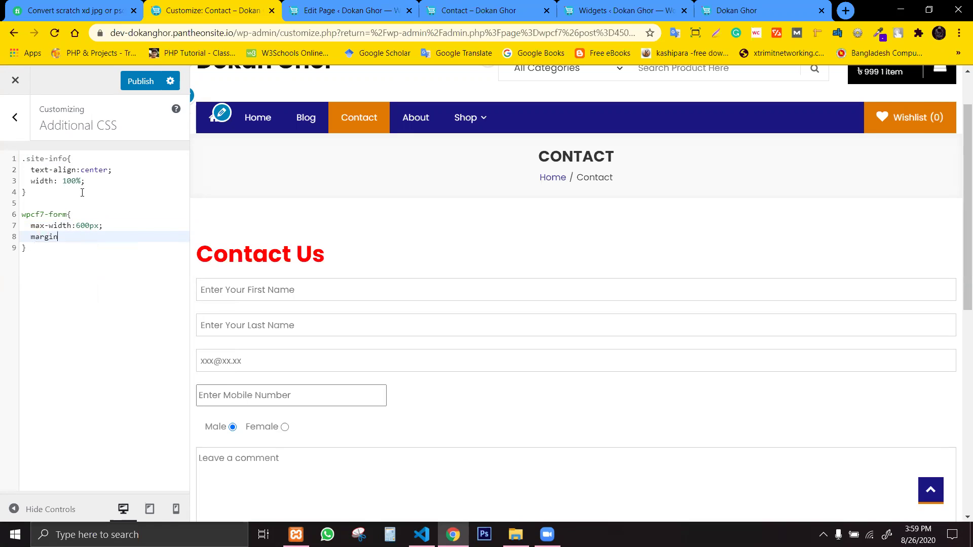
type(":uti")
key("BackSpace")
key("BackSpace")
key("BackSpace")
type("auto")
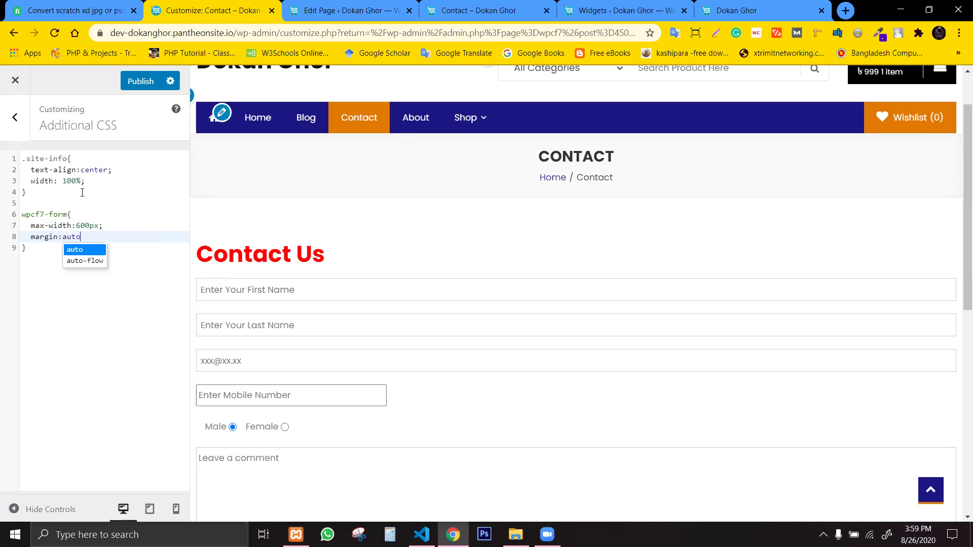
type(";")
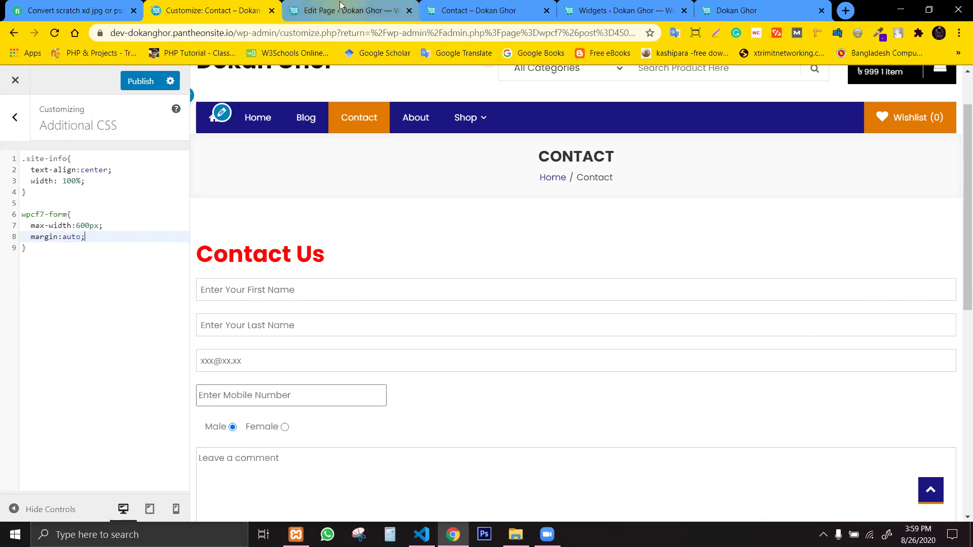
left_click(350, 10)
Check the contact form's class name in the browser's DevTools inspector.
left_click(620, 10)
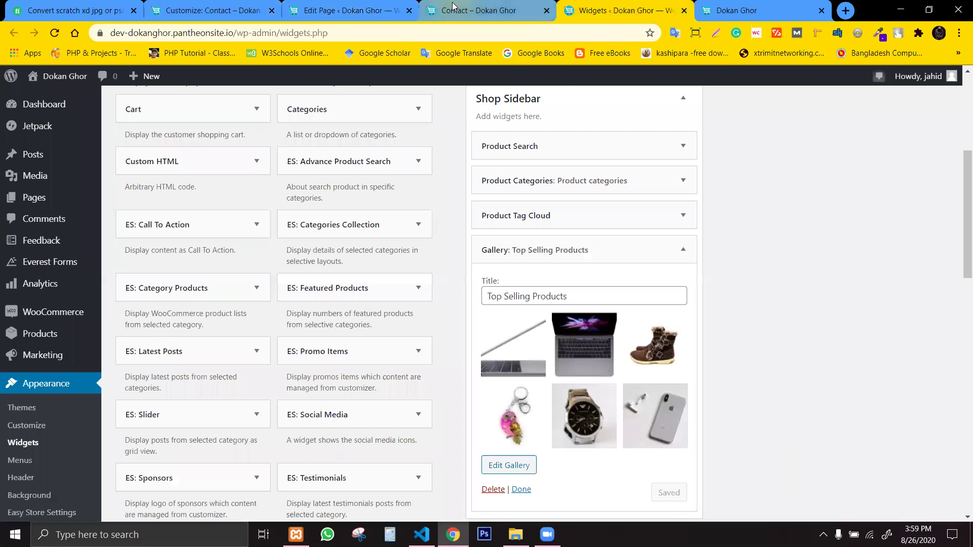
left_click(484, 18)
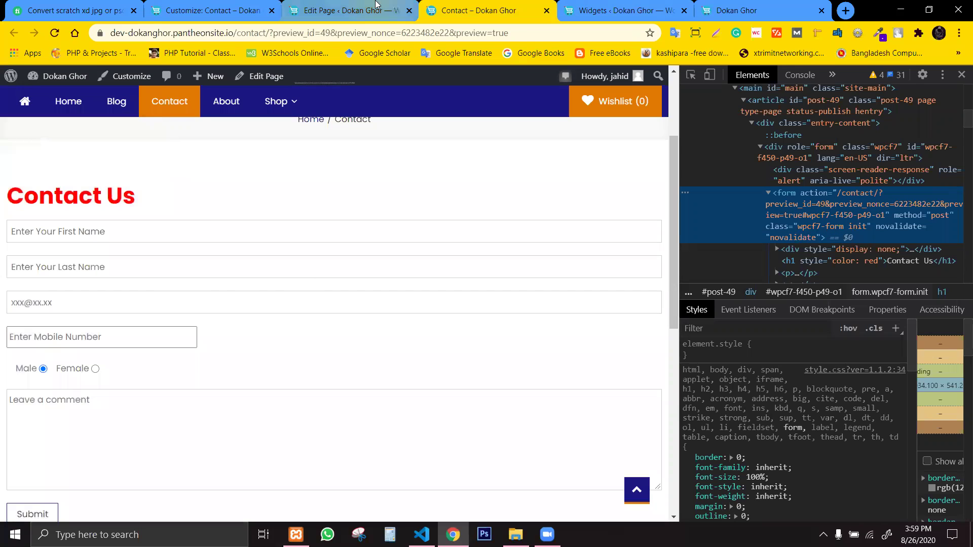
left_click(350, 10)
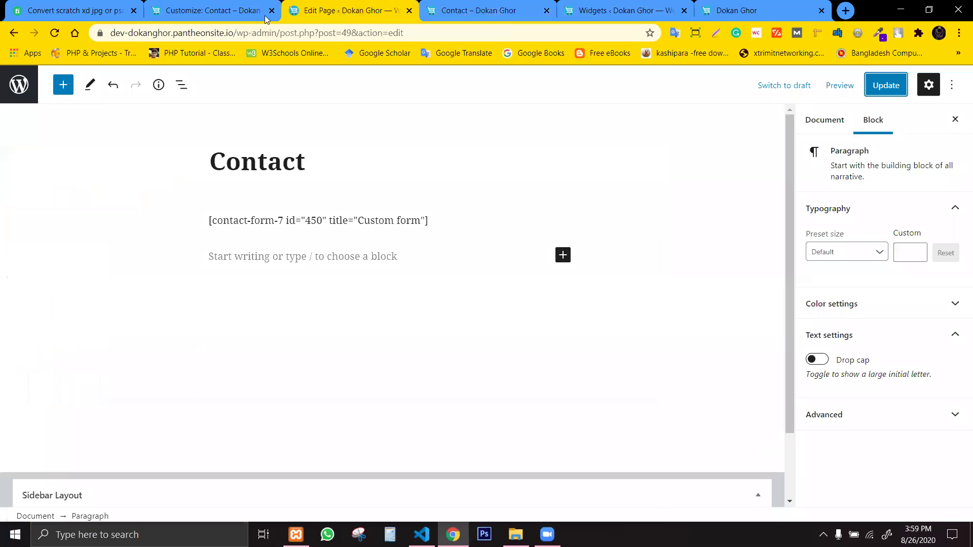
Add a leading dot so the selector reads .wpcf7-form in Additional CSS.
left_click(169, 6)
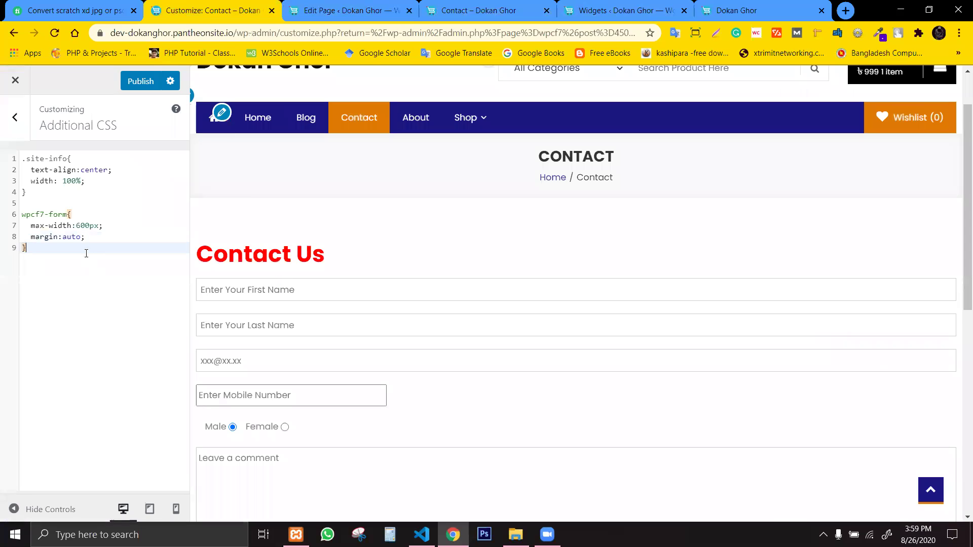
left_click_drag(103, 226, 38, 217)
left_click(36, 228)
left_click(38, 219)
left_click(103, 225)
left_click(76, 237)
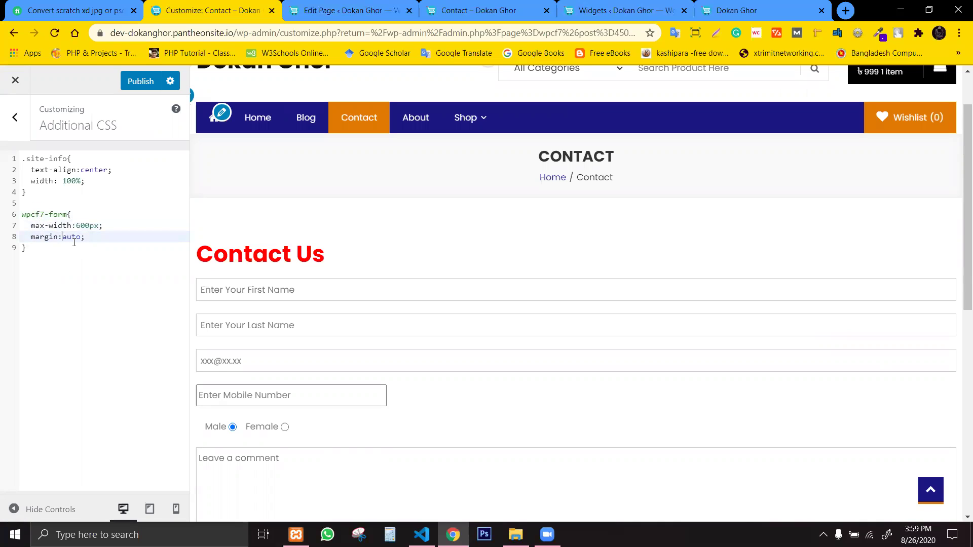
left_click(23, 214)
type(".")
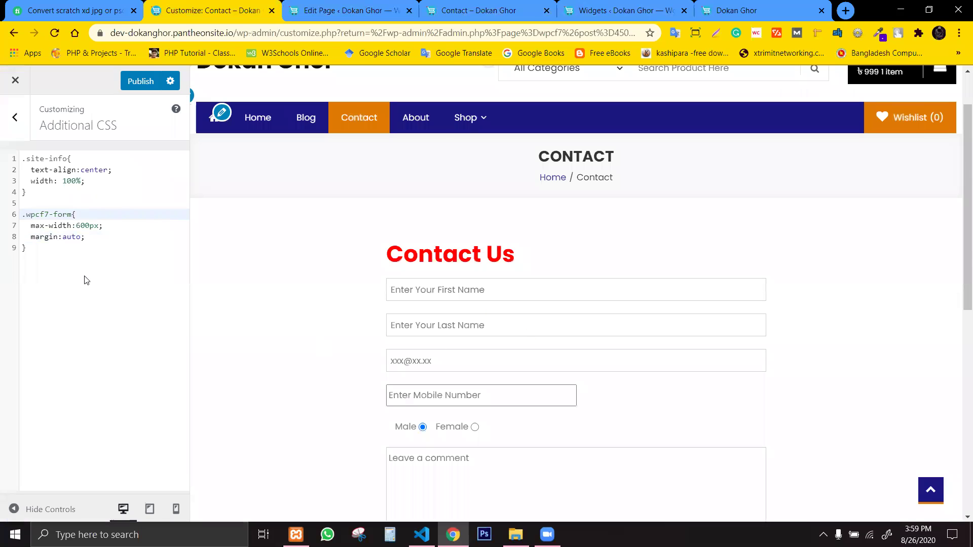
Open a new declaration line after margin:auto in the .wpcf7-form rule.
left_click(92, 253)
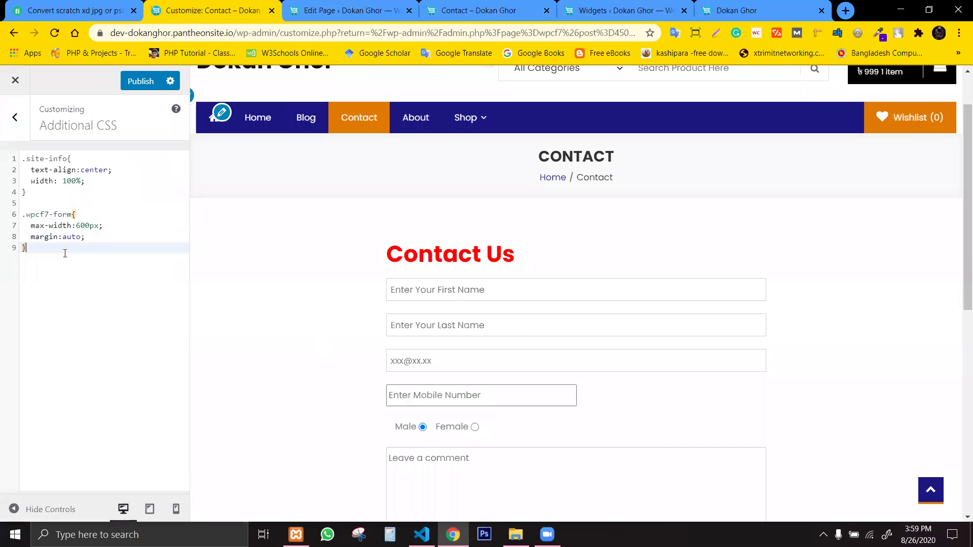
left_click(71, 250)
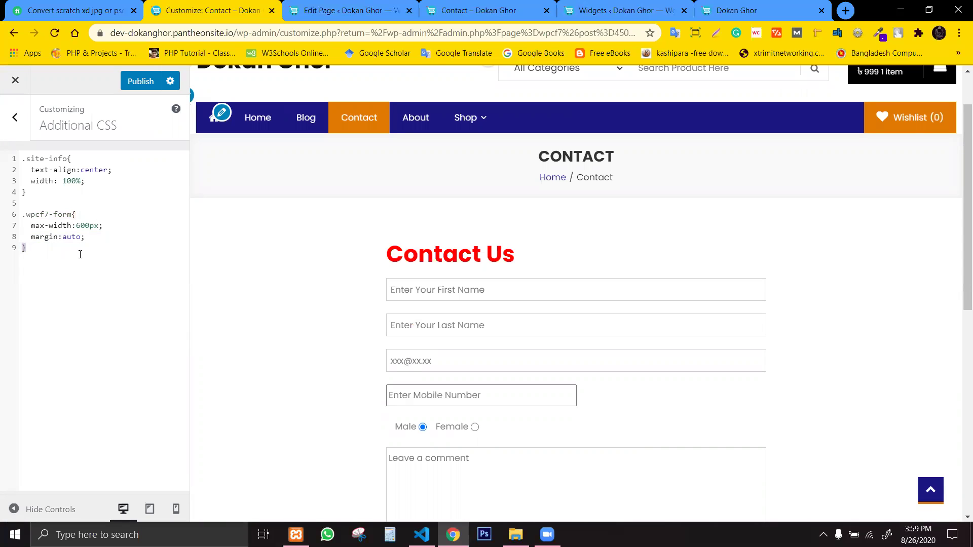
left_click(86, 238)
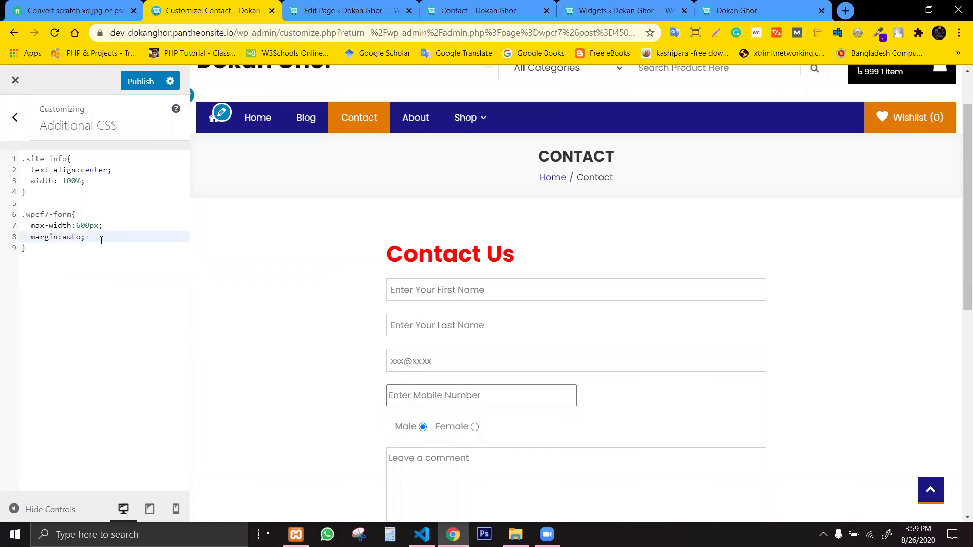
key("Return")
Add text-align:center; to the .wpcf7-form rule and check the centred form in the preview.
type("tet")
key("BackSpace")
type("xt-center")
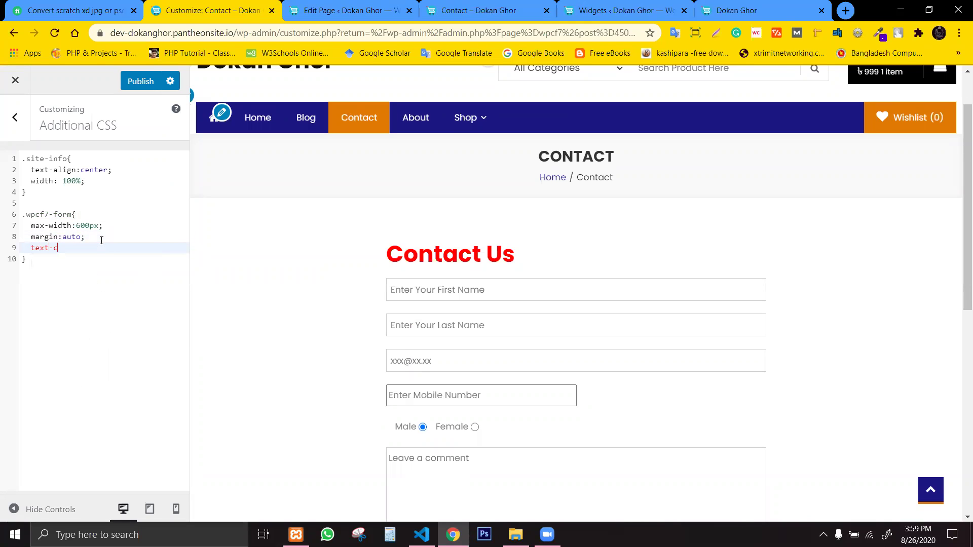
key("BackSpace")
key("BackSpace")
key("BackSpace")
key("BackSpace")
key("BackSpace")
key("BackSpace")
key("BackSpace")
key("BackSpace")
key("BackSpace")
key("BackSpace")
key("BackSpace")
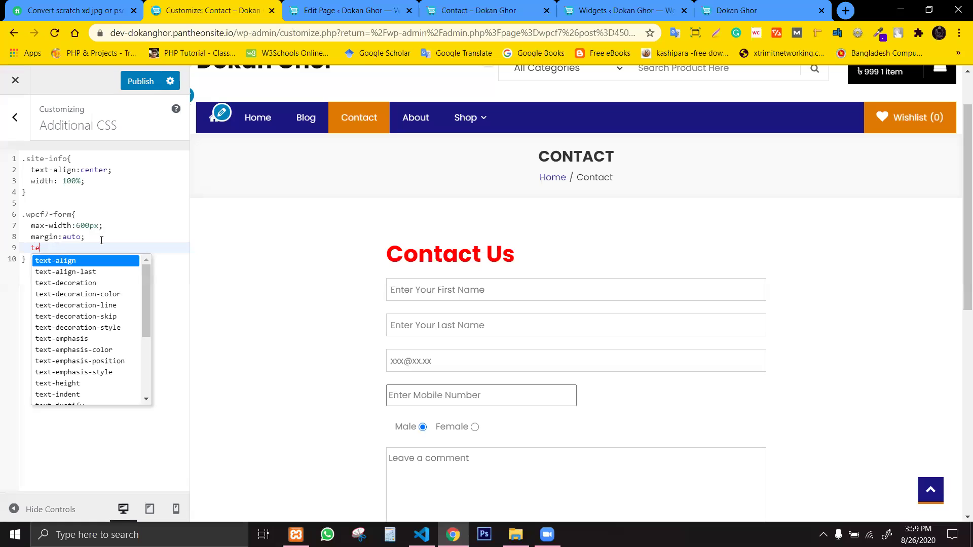
type("text-")
key("Return")
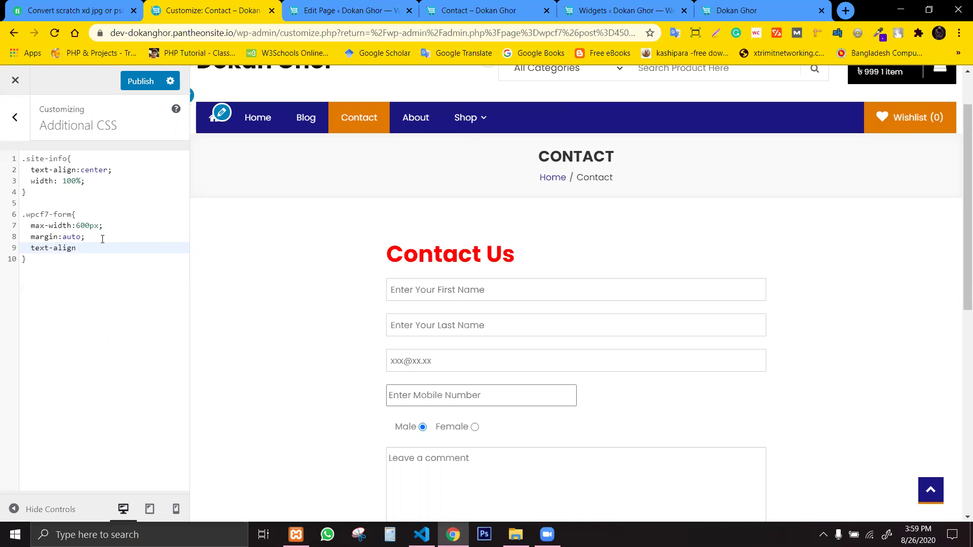
type("center;")
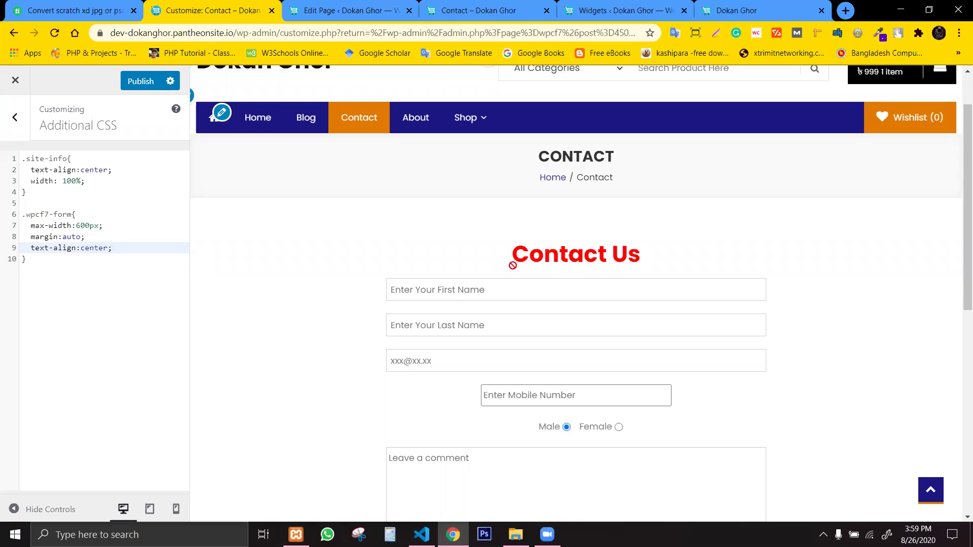
left_click_drag(957, 203, 960, 231)
Begin a new .custom-field selector below the .wpcf7-form rule.
left_click(91, 262)
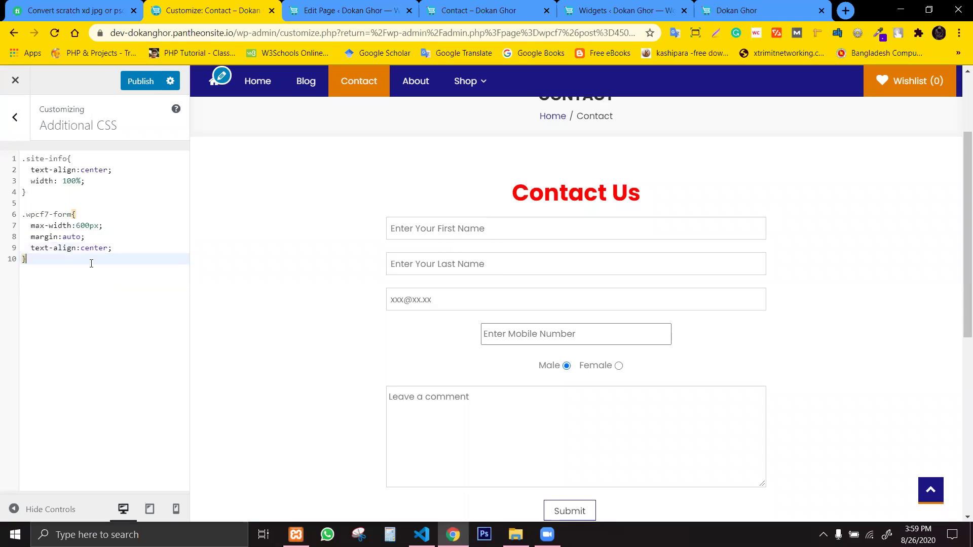
key("Return")
type(".")
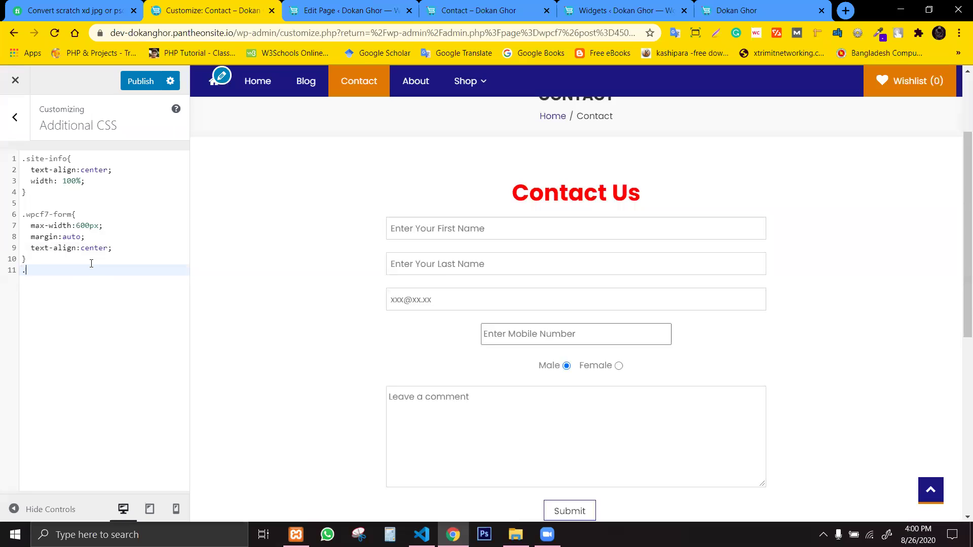
type("custom-field")
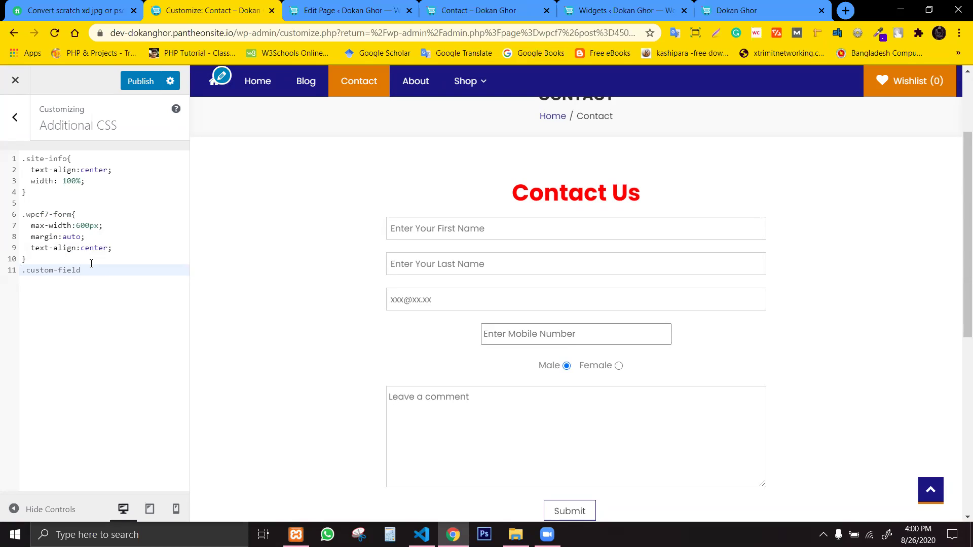
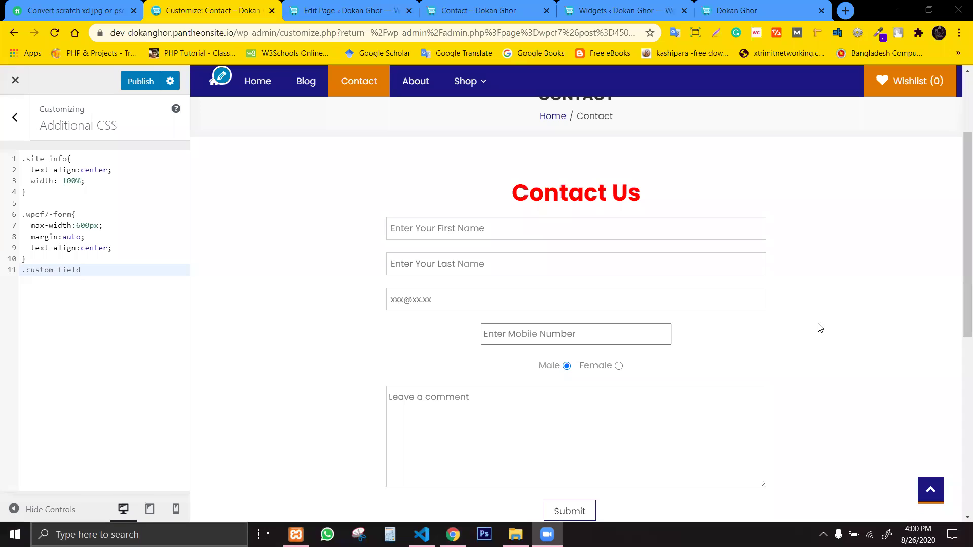
Open a .custom-field rule with width:100% and border:none !important.
double_click(100, 272)
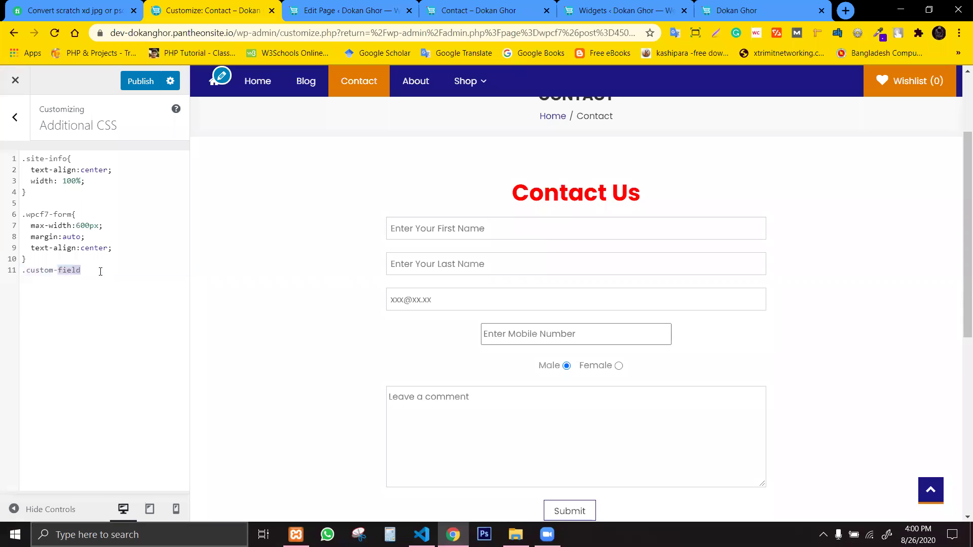
left_click(102, 271)
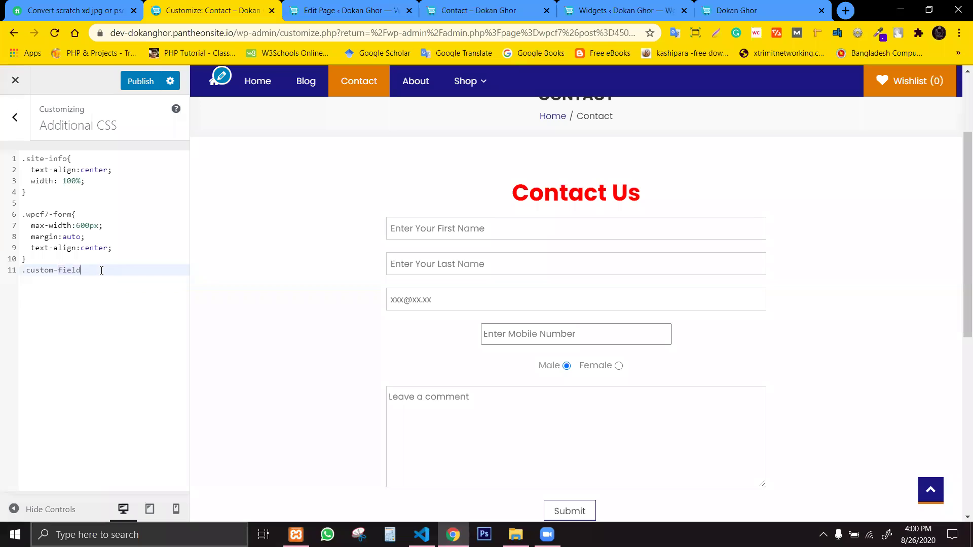
type("{")
key("Return")
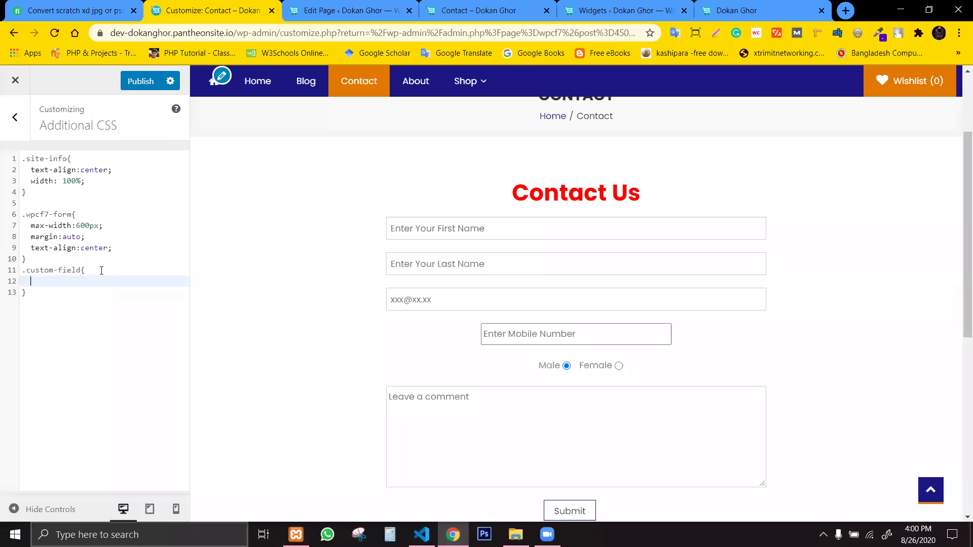
type("width:100%;")
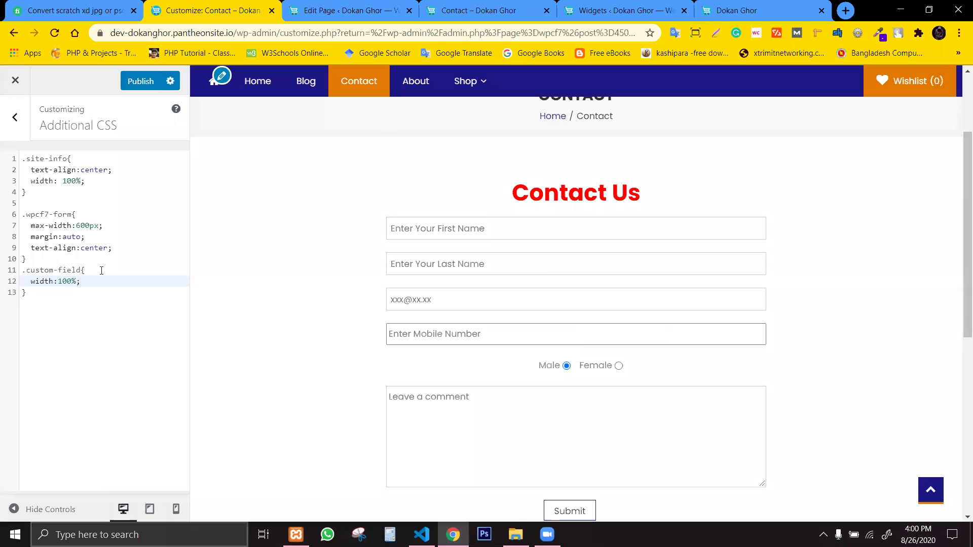
key("Return")
type("bo")
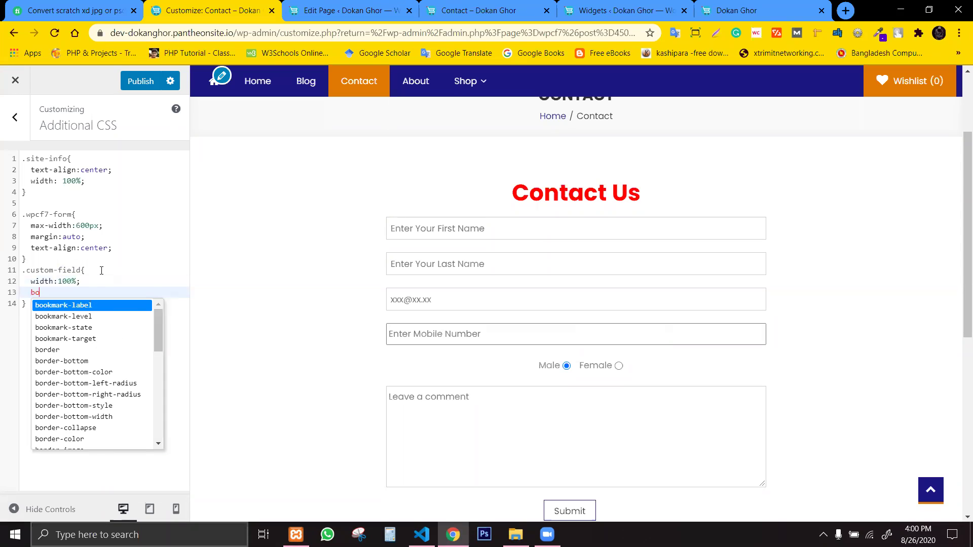
type("rder:none")
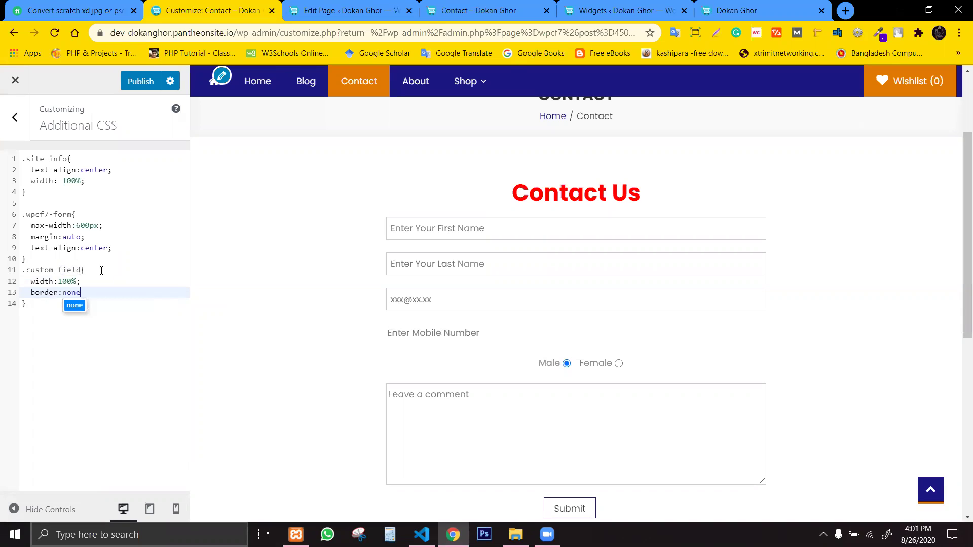
type(";")
key("Return")
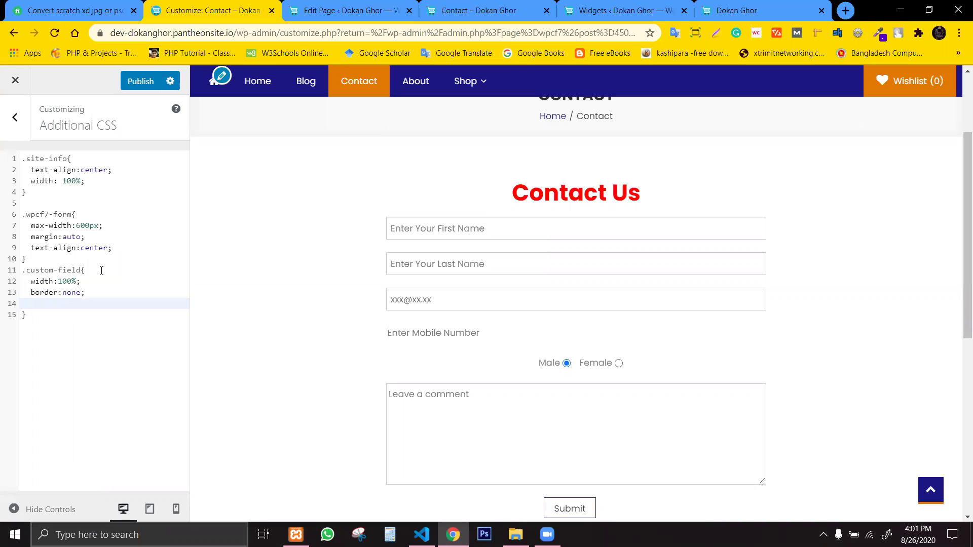
key("Up")
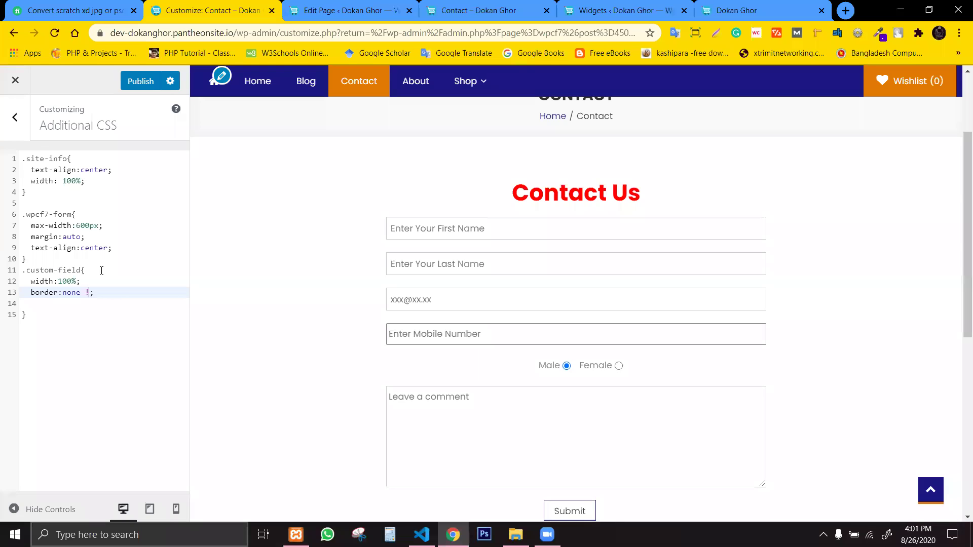
type("!important")
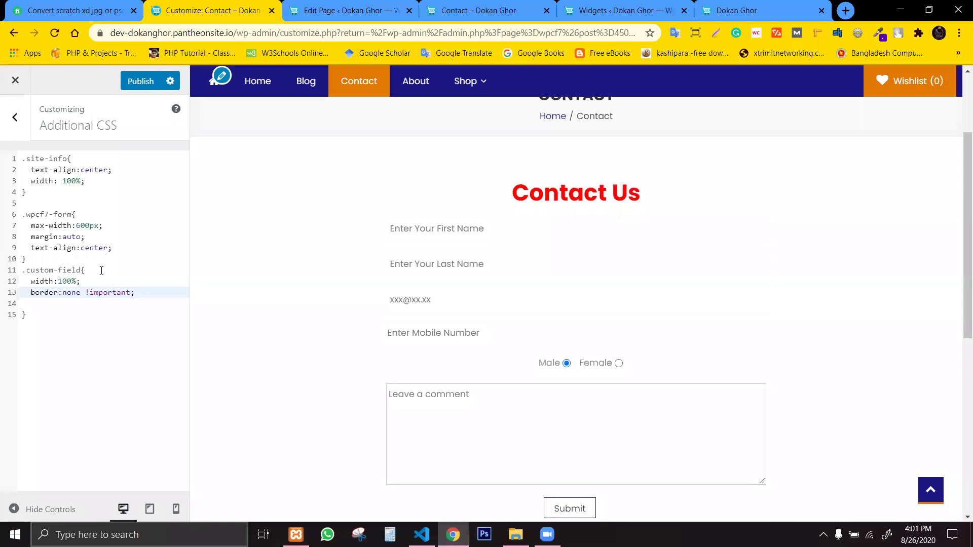
Add border-bottom:1px solid !important to the .custom-field rule.
key("Return")
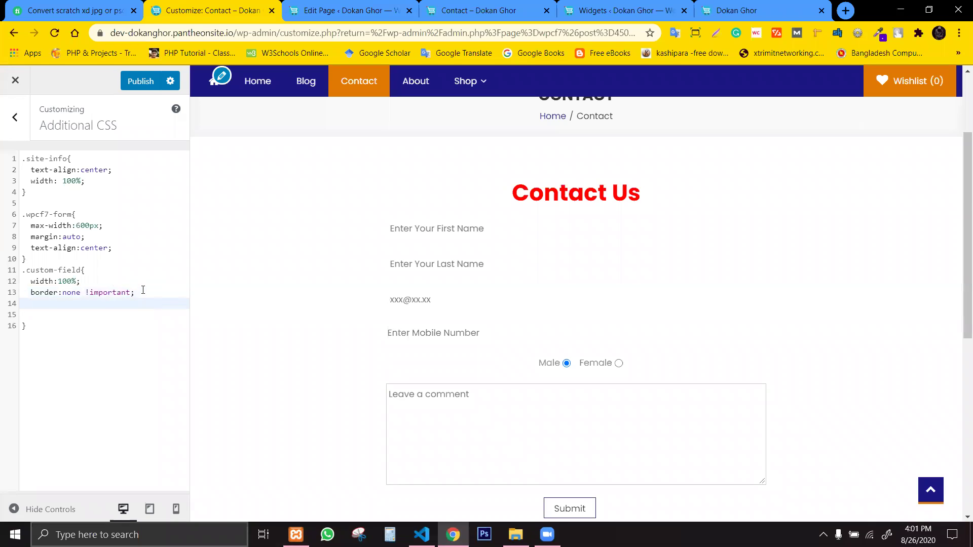
type("border")
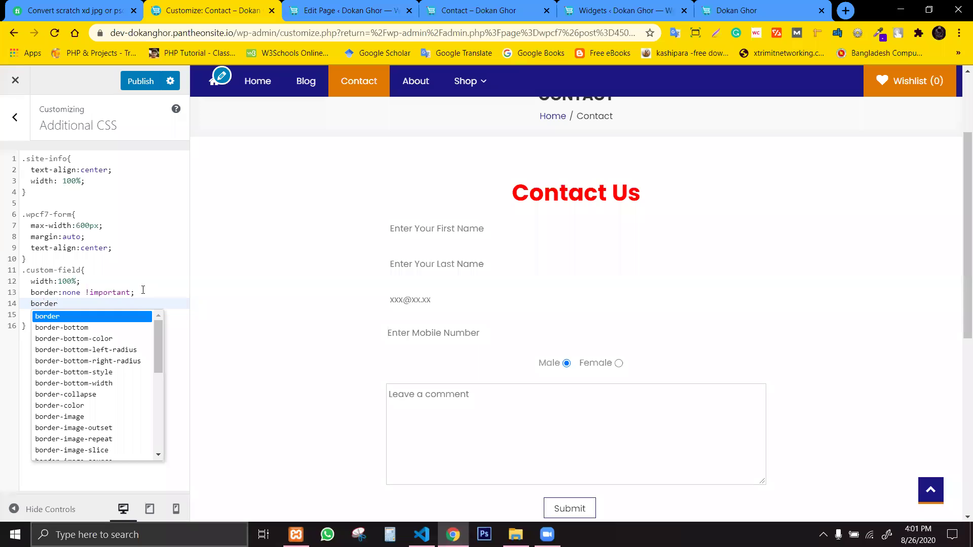
type("-bo")
key("Return")
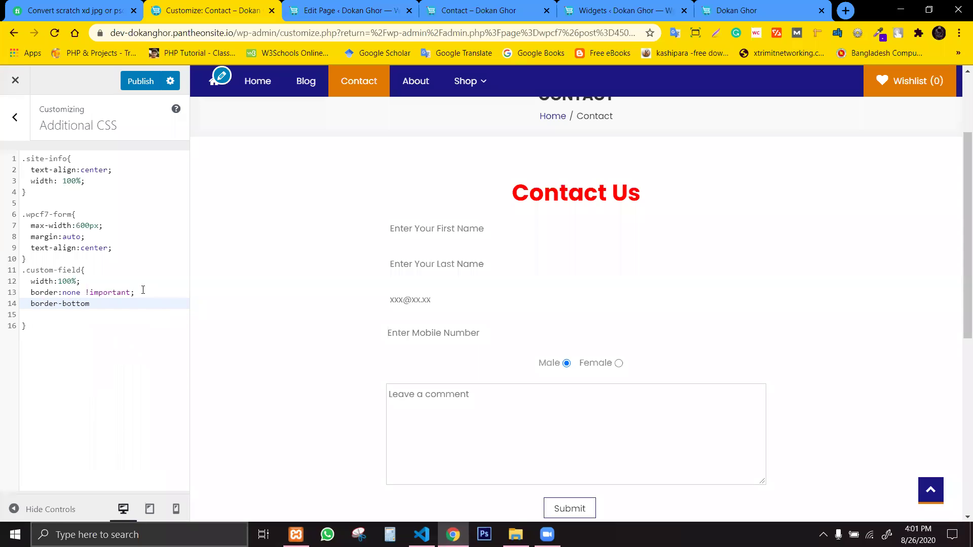
type(":")
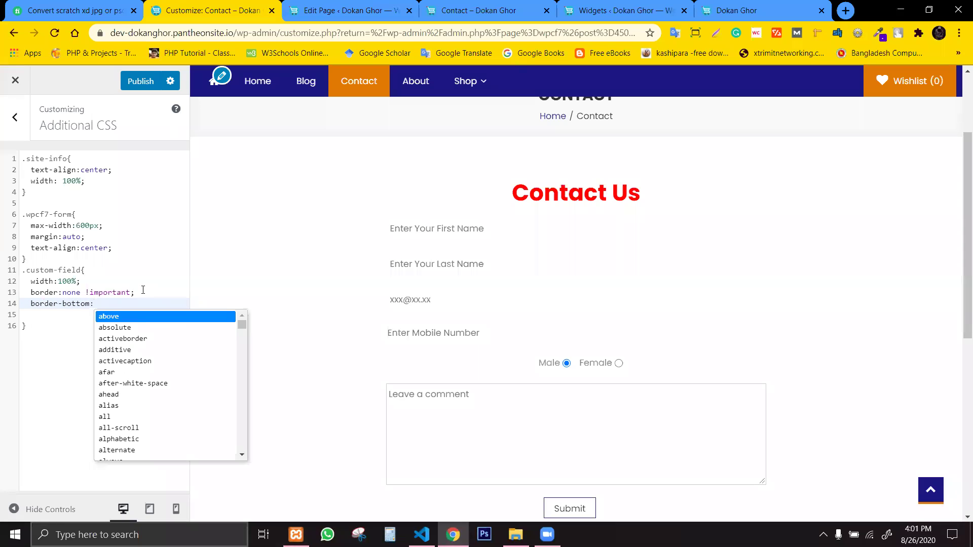
type("1px")
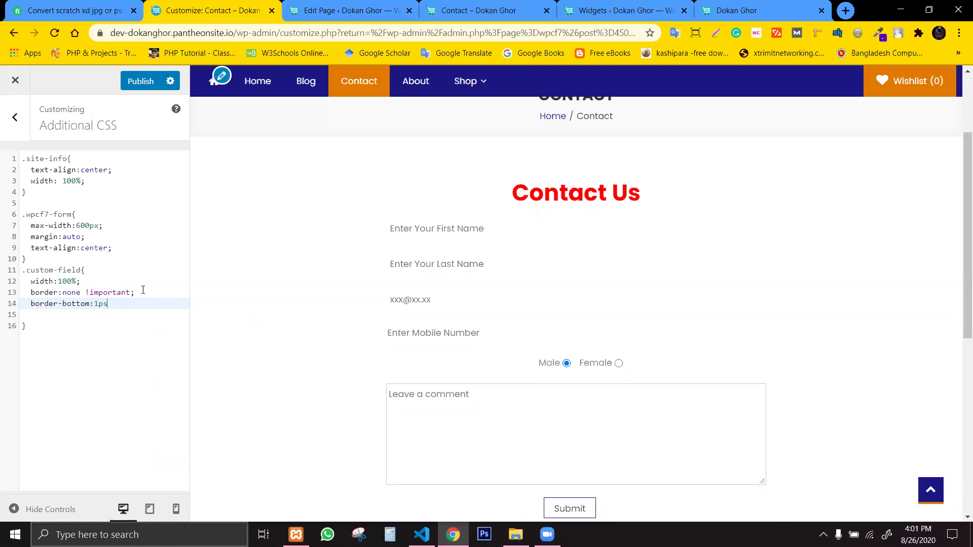
type(" solid;")
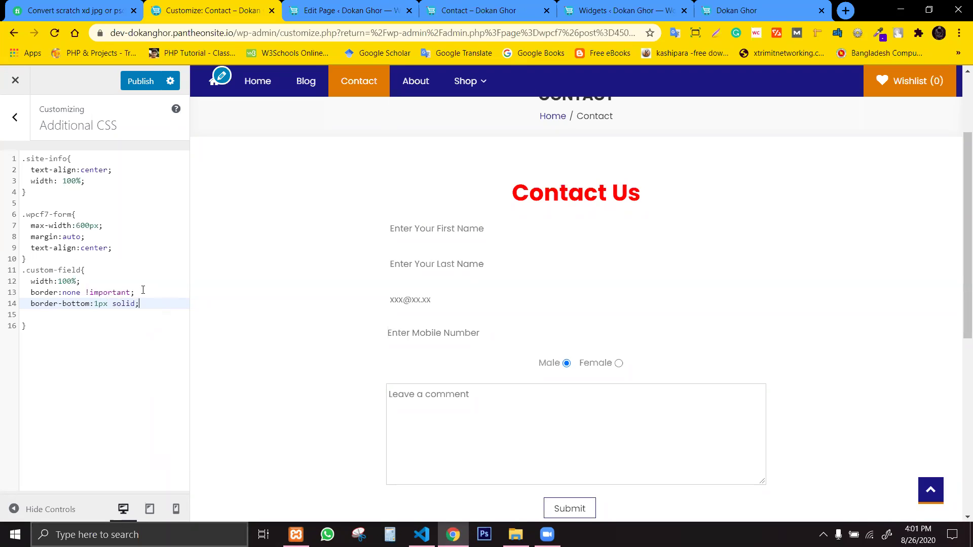
key("Return")
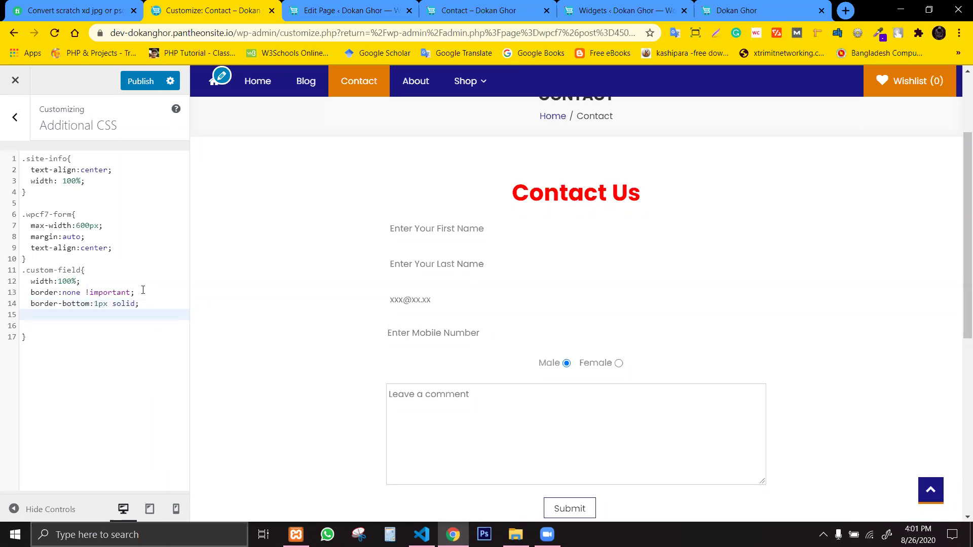
left_click(150, 305)
type("!impo")
key("Return")
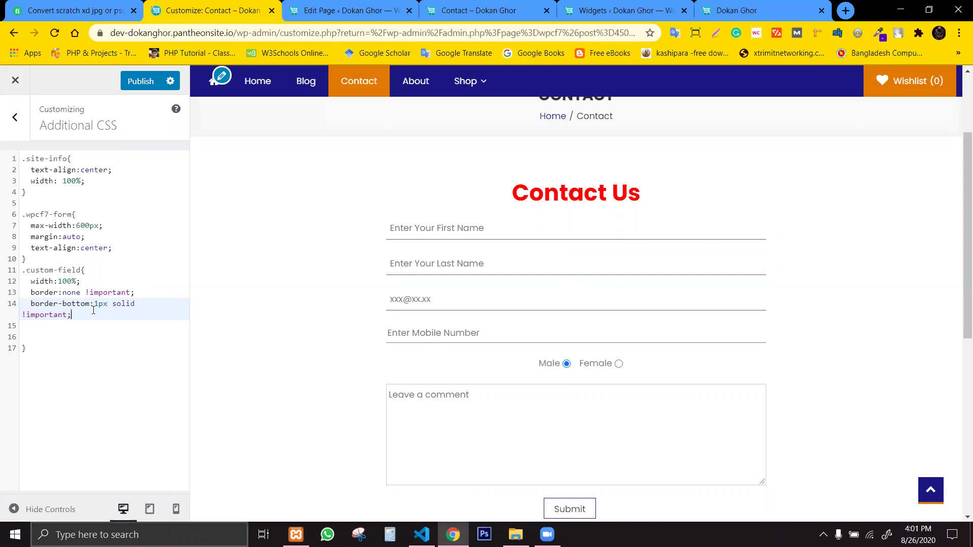
Add height:50px !important to the .custom-field rule.
key("Return")
key("Return")
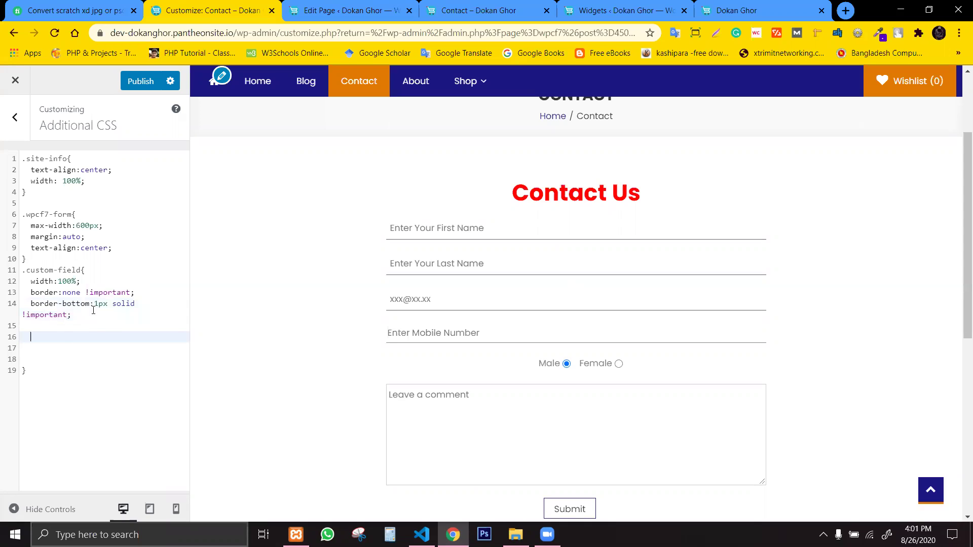
type("h")
key("BackSpace")
key("BackSpace")
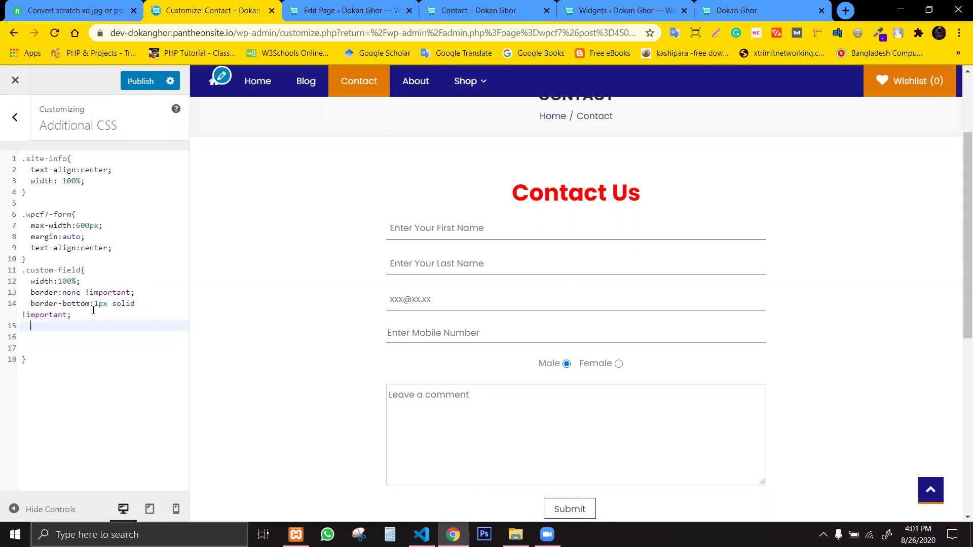
type("height:")
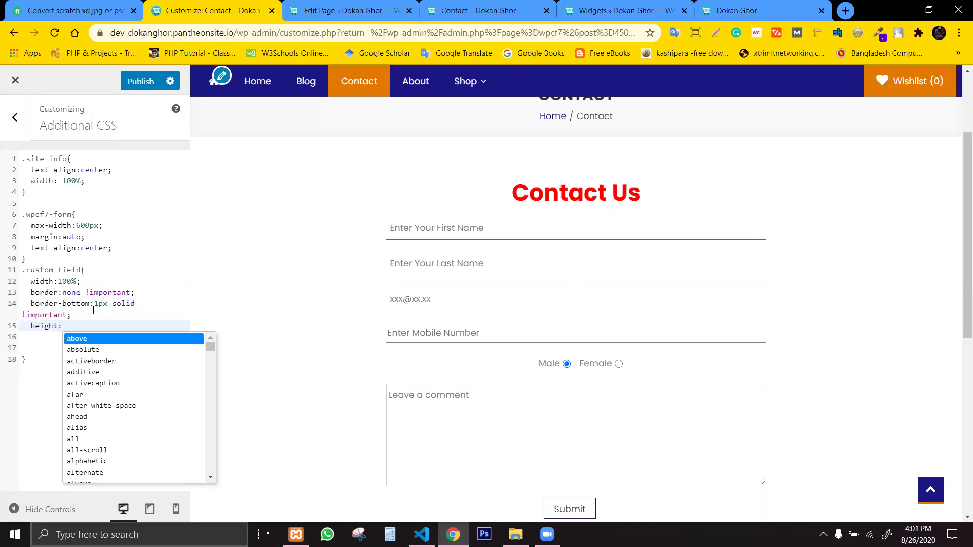
type("50")
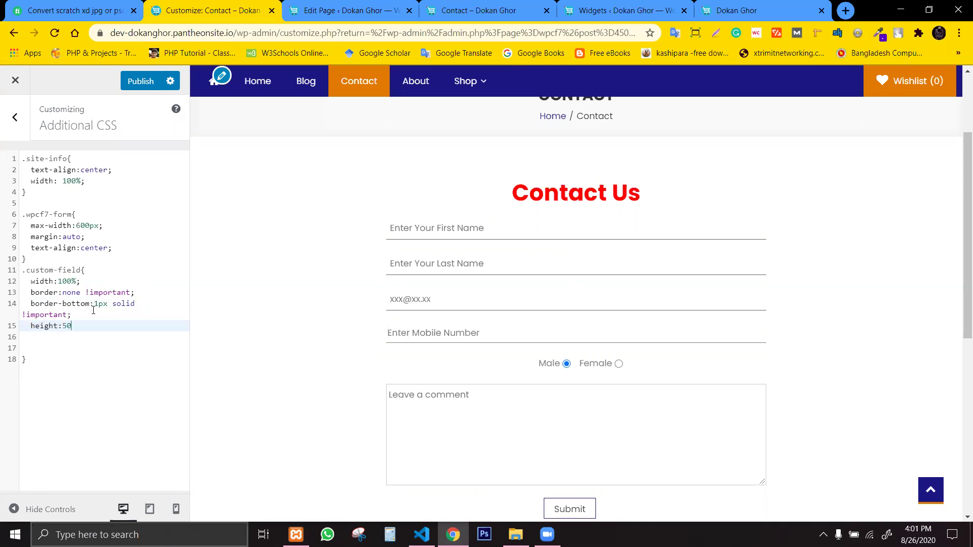
type("px;")
key("Return")
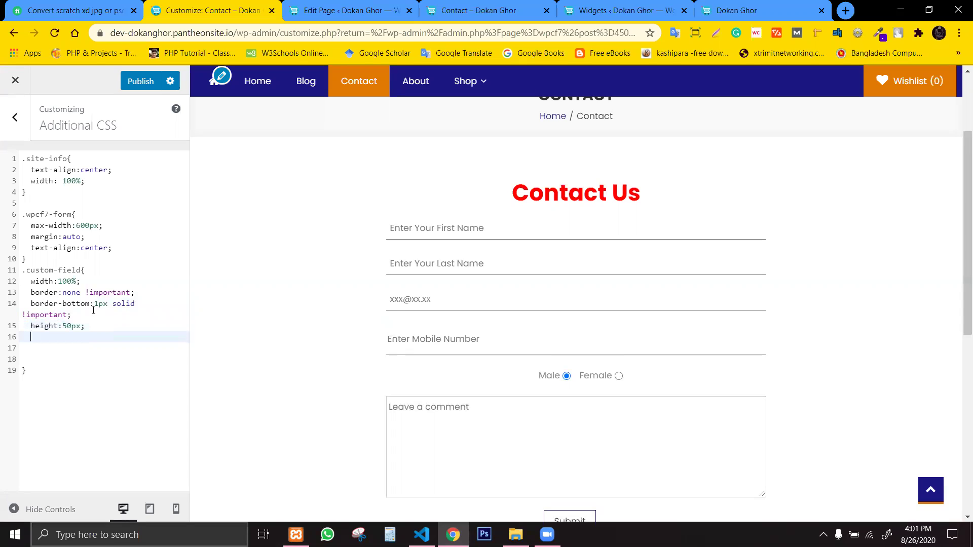
left_click(80, 326)
type("!im")
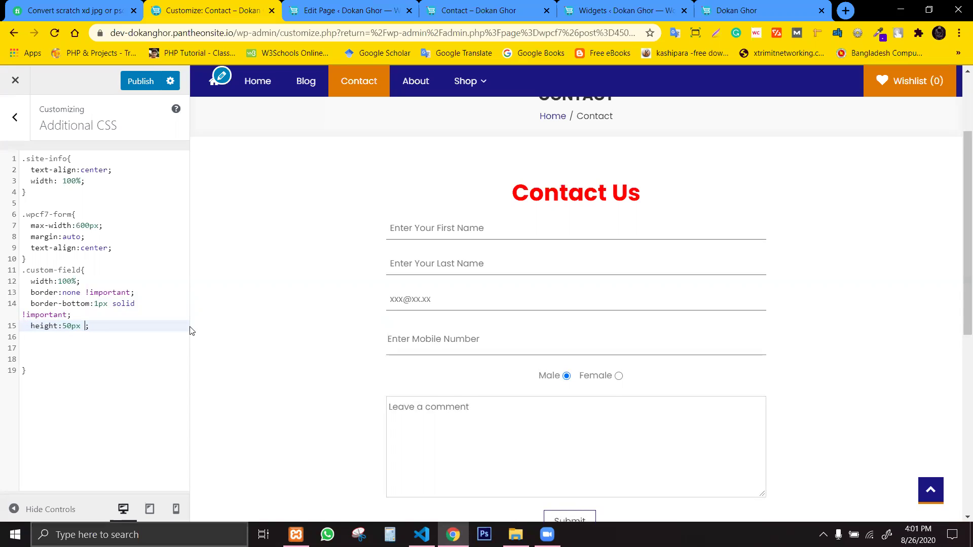
type("portant")
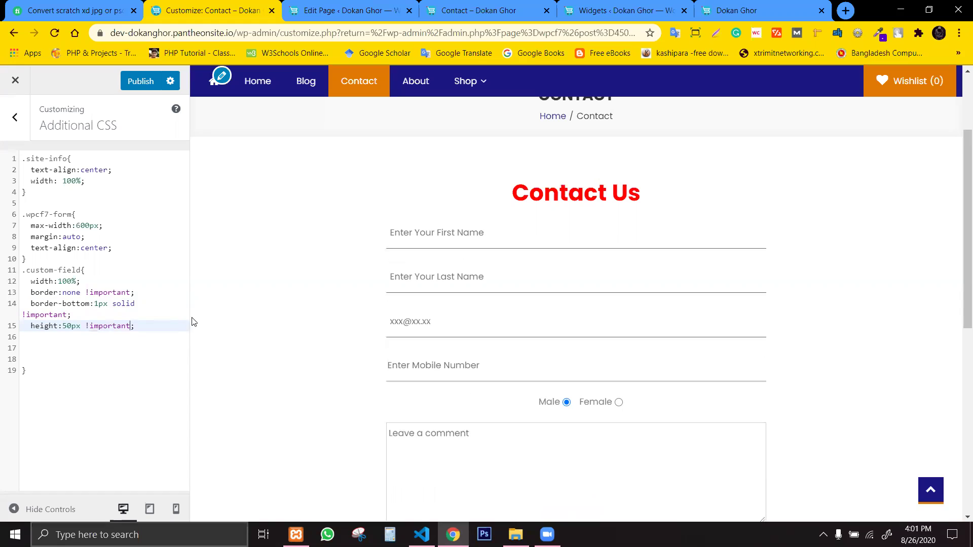
left_click(142, 325)
Delete the leftover blank lines inside the .custom-field rule.
scroll(477, 362, "down", 3)
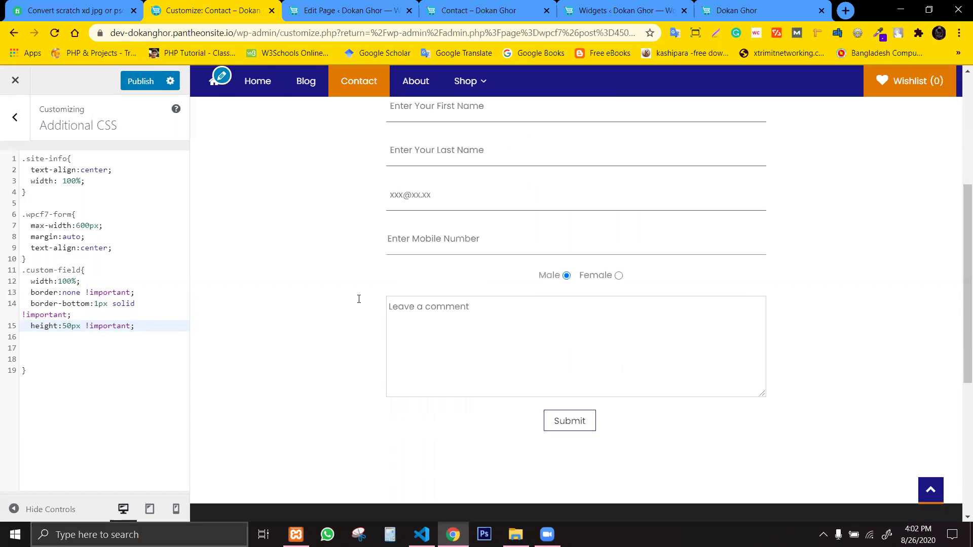
left_click(69, 350)
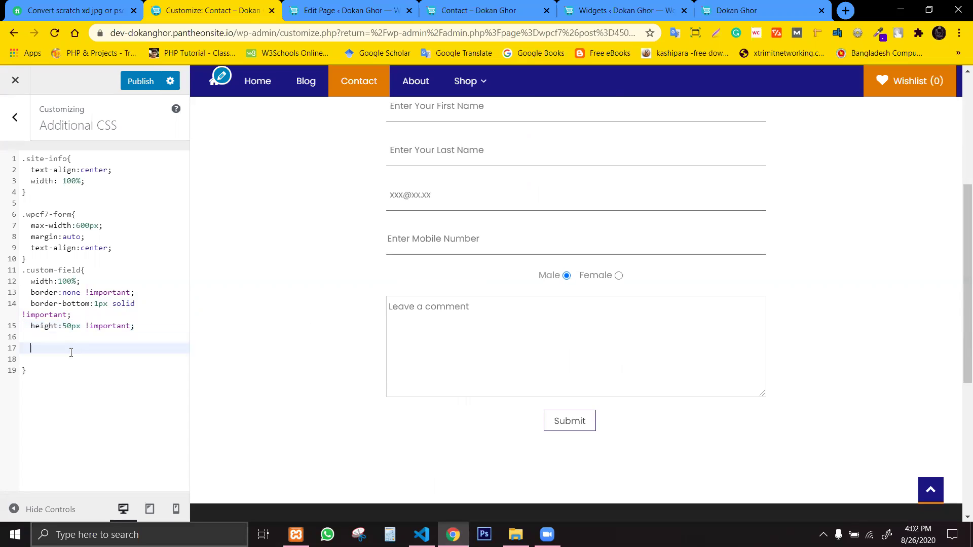
left_click_drag(48, 355, 23, 337)
key("BackSpace")
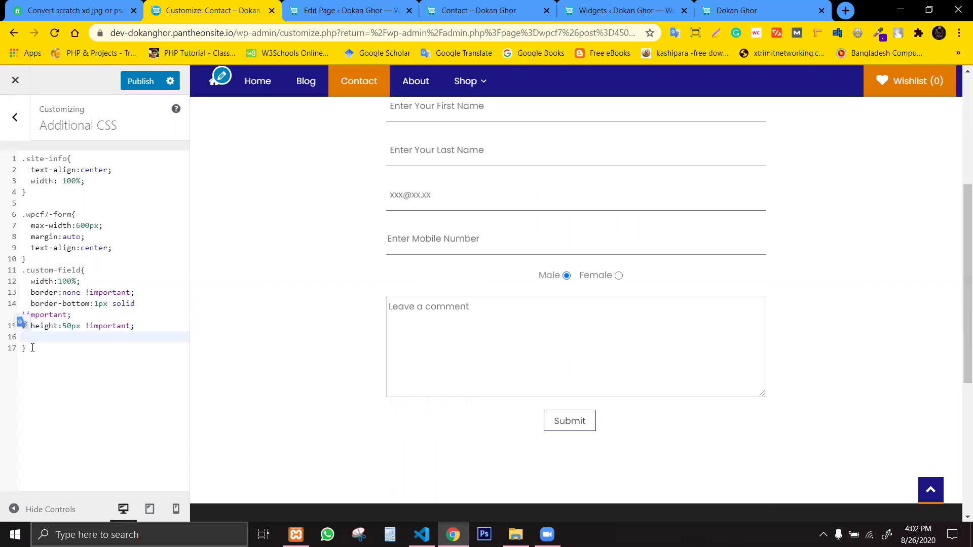
Add .custom-text-area as a second selector on the .custom-field rule.
left_click(169, 274)
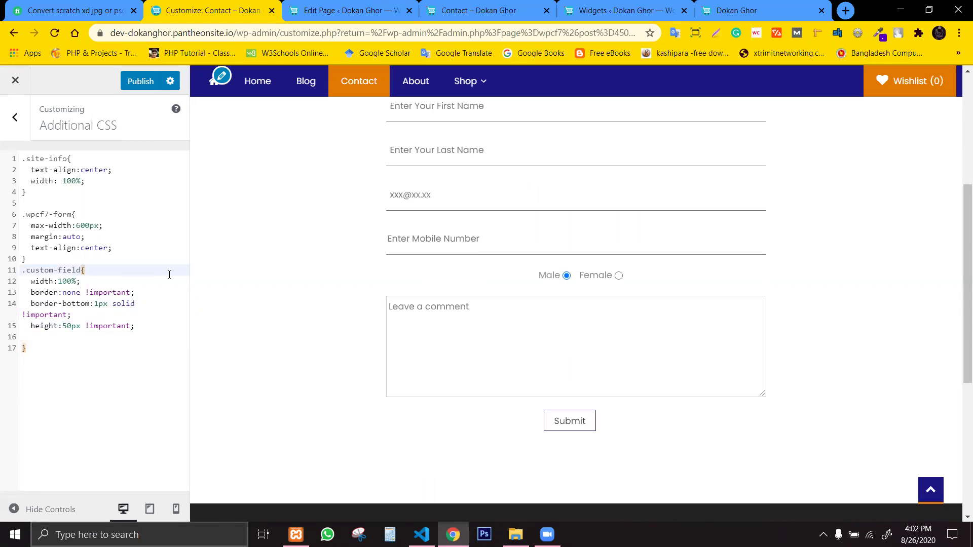
key("Left")
type(",.")
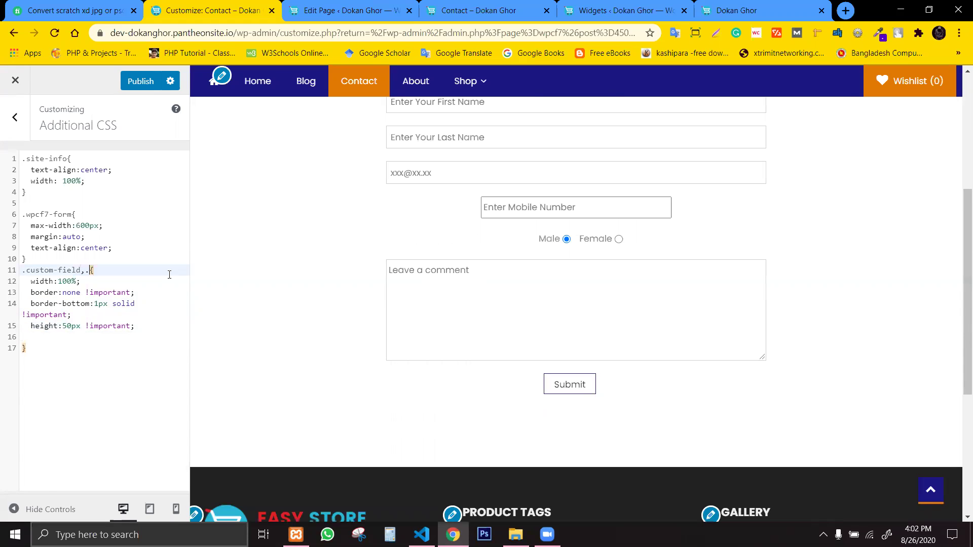
type("co")
type("stom")
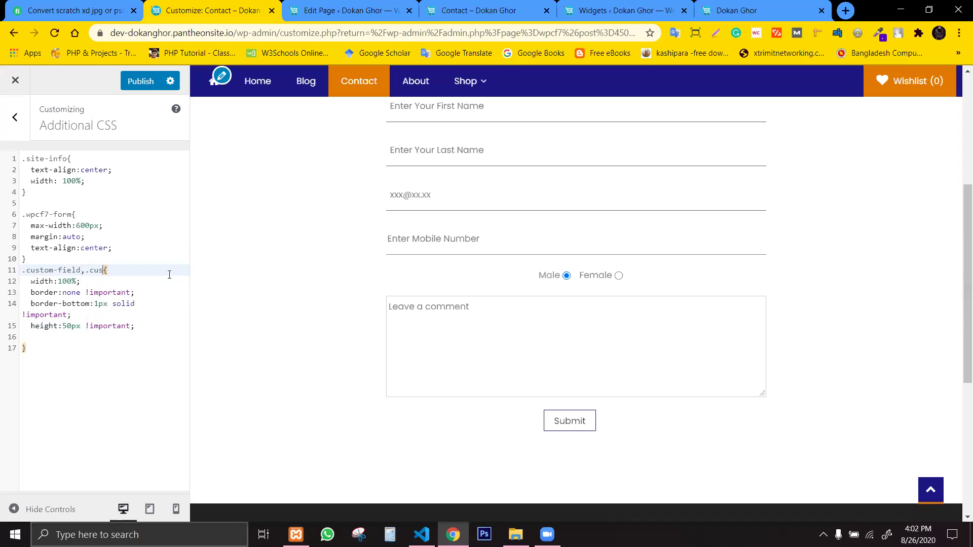
type("-text-area")
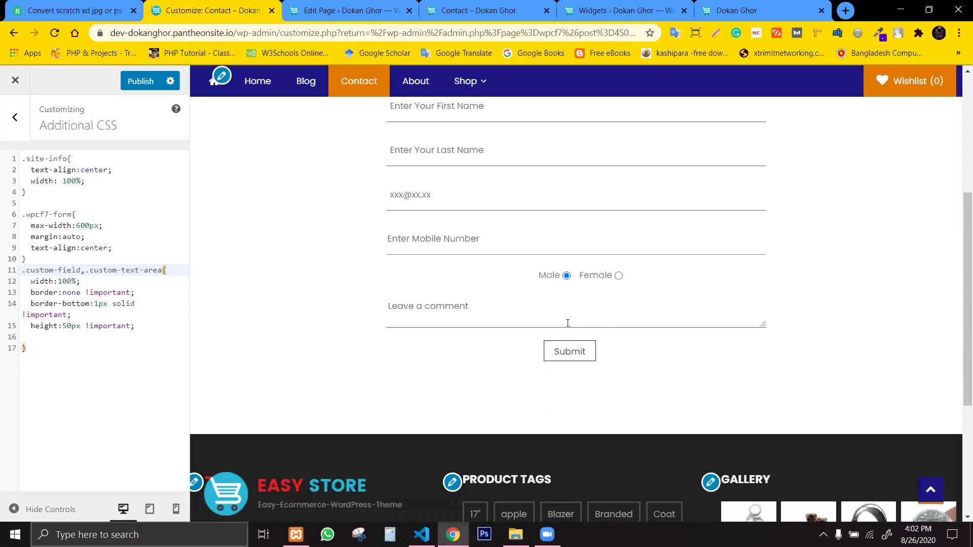
left_click(117, 352)
left_click(163, 270)
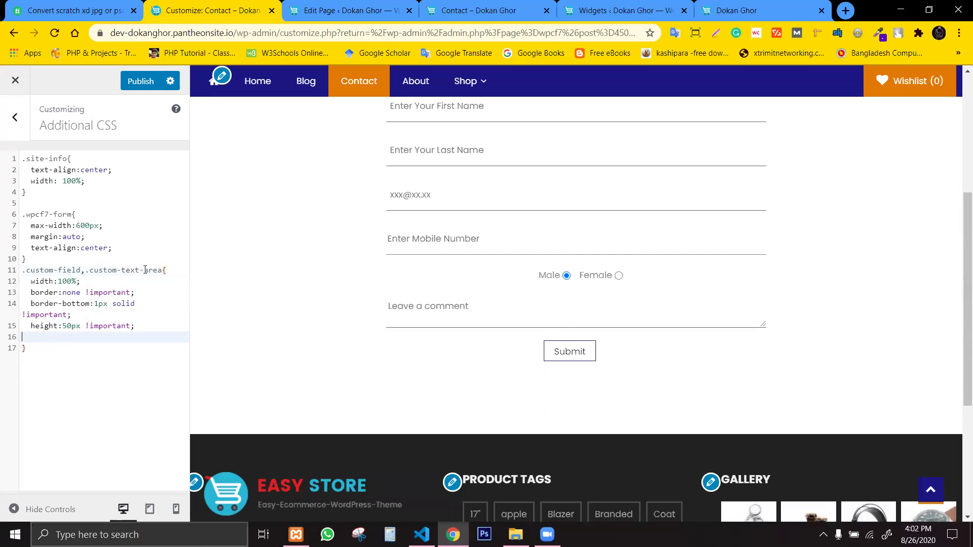
left_click_drag(163, 270, 85, 273)
Insert blank lines after the shared rule and select the .custom-text-area selector.
left_click(62, 350)
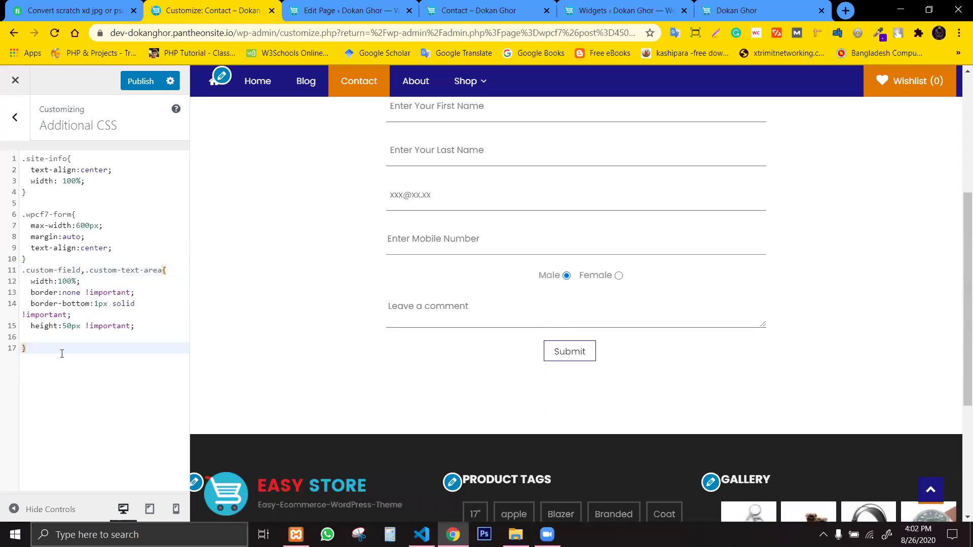
key("Return")
key("Return")
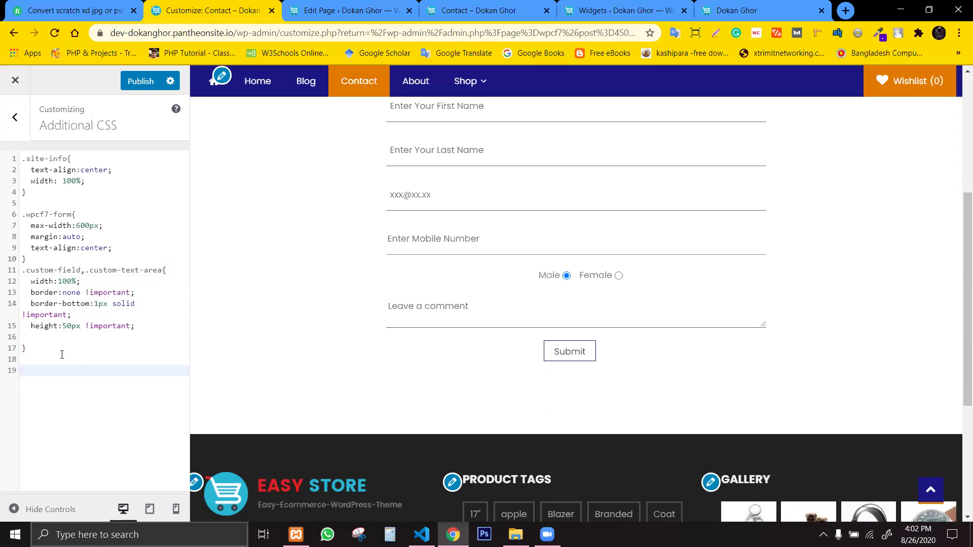
left_click_drag(85, 270, 163, 269)
key("ctrl+c")
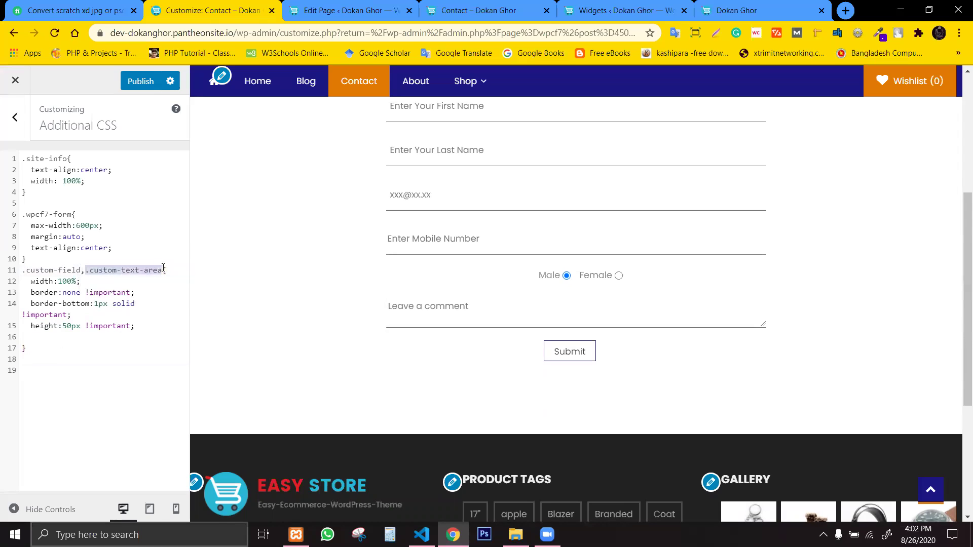
Paste .custom-text-area on line 18 as a new rule with height:100px !important.
left_click(36, 359)
key("ctrl+v")
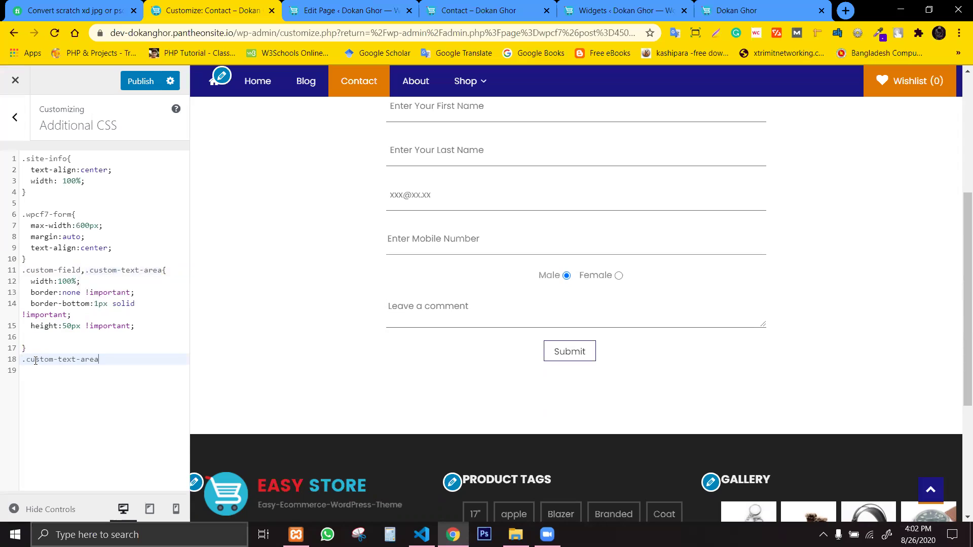
type("{")
key("Return")
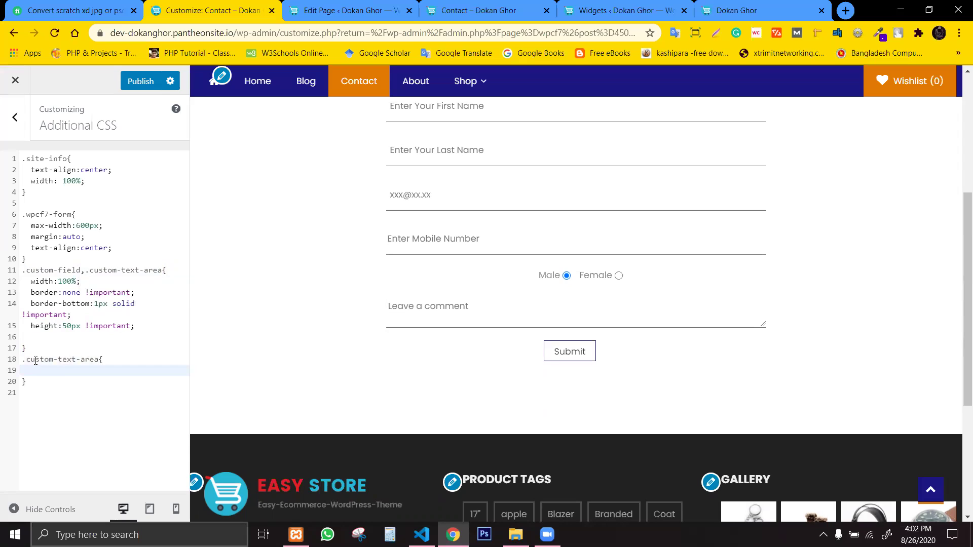
type("height:")
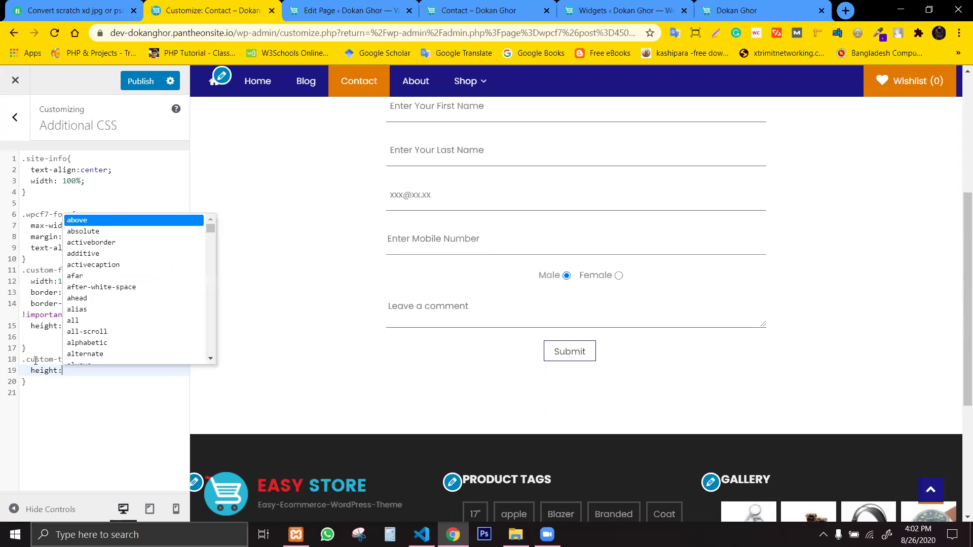
type("100px")
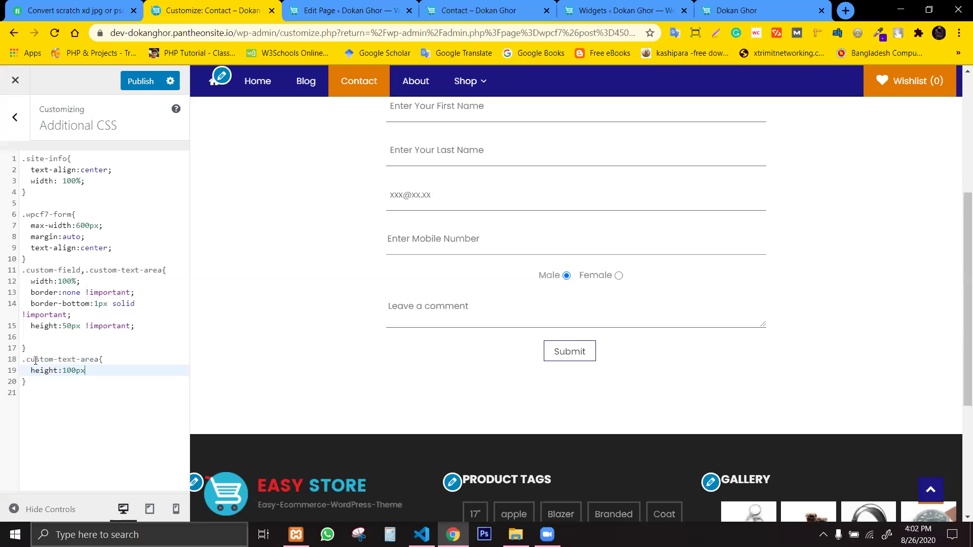
type(" !impo")
key("Return")
type(";")
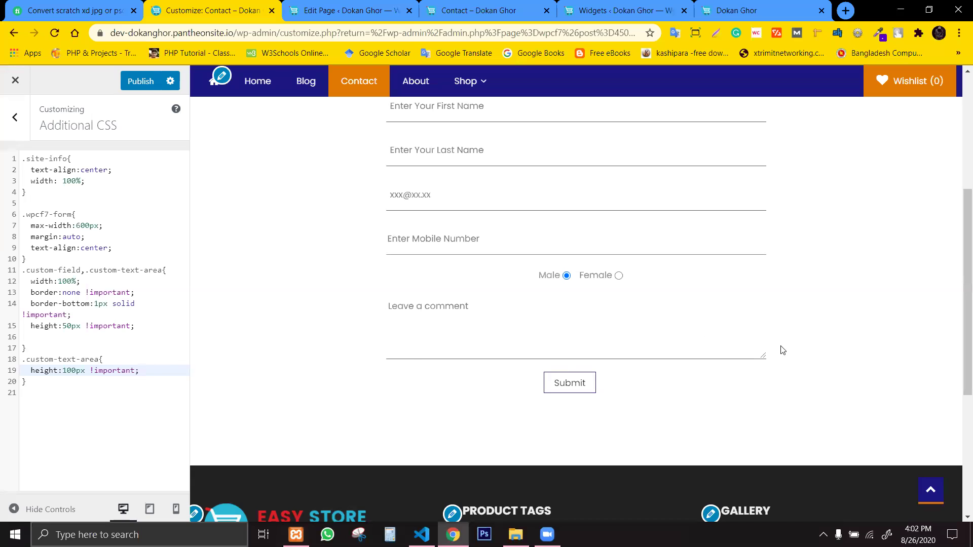
left_click_drag(762, 354, 786, 393)
Add resize:none to the .custom-text-area rule.
key("Return")
type("res")
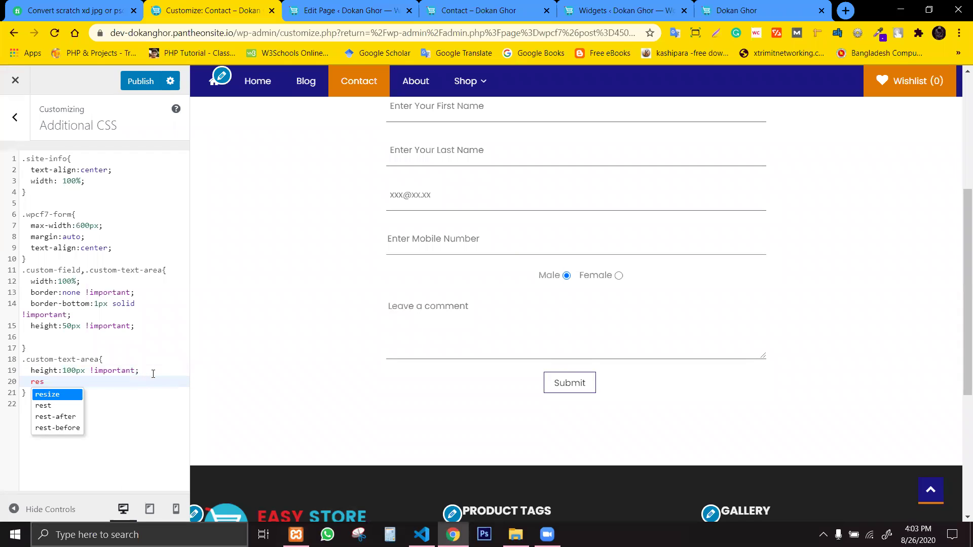
key("Return")
type(":")
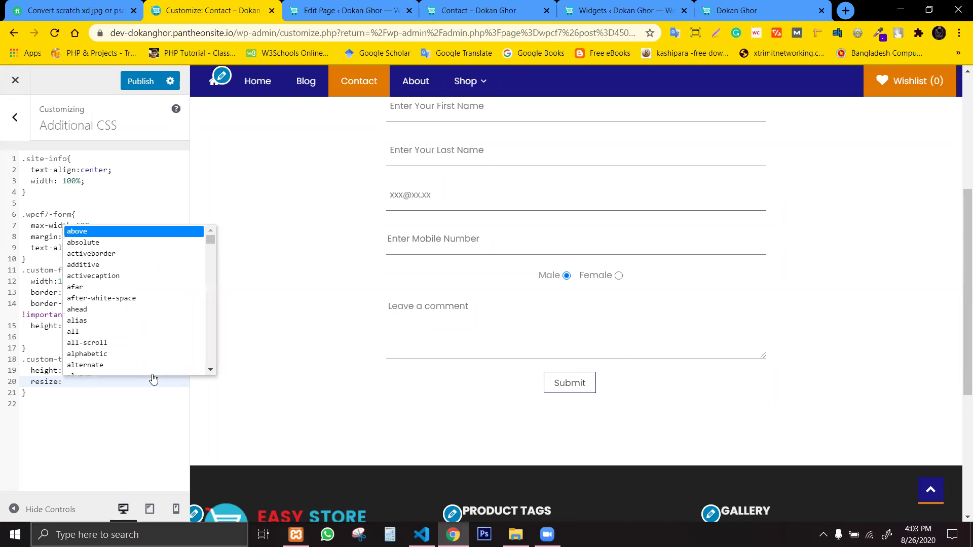
type("non")
key("Return")
type(";")
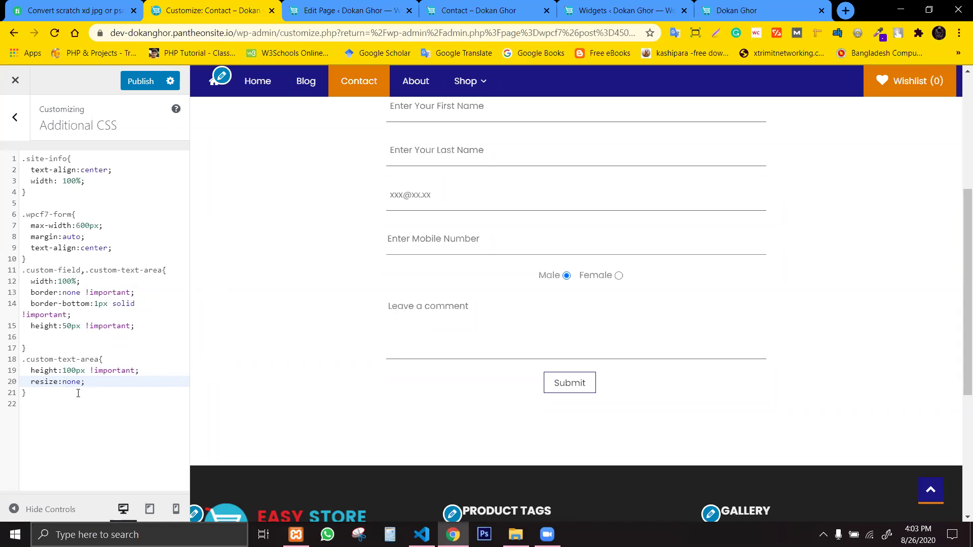
Start a new .custom-submit rule below the text-area rule.
left_click(78, 391)
left_click(112, 417)
left_click(88, 397)
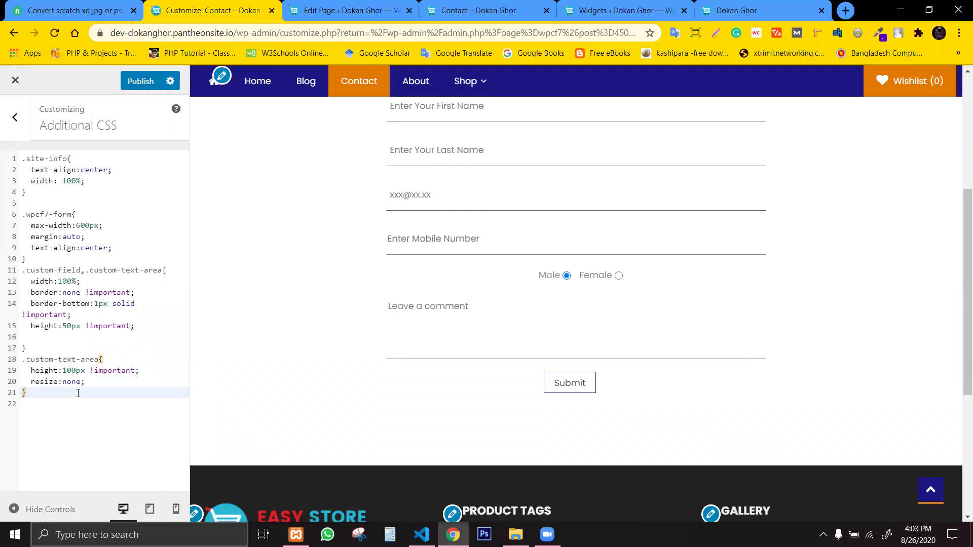
key("Return")
key("Return")
type(".custo")
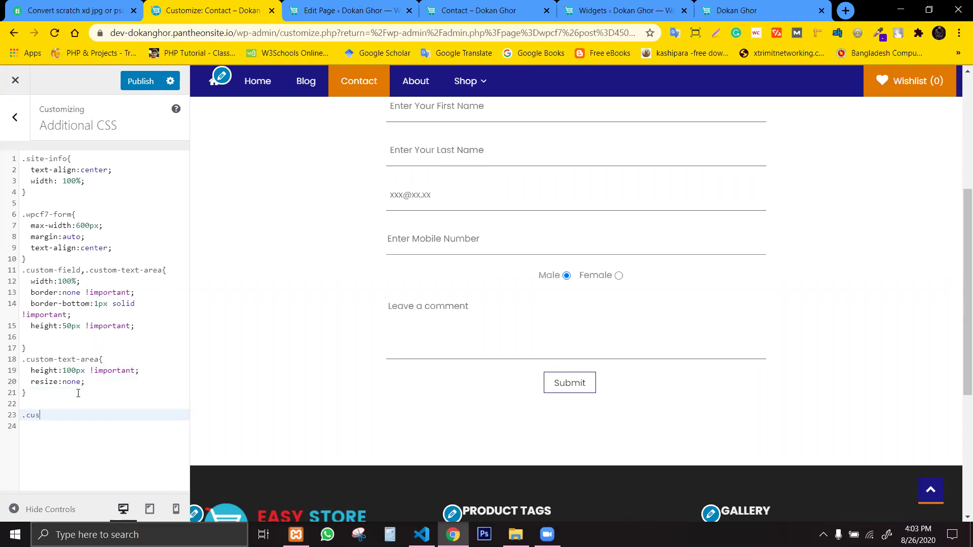
key("BackSpace")
key("BackSpace")
type("tom-submit{")
Give .custom-submit width:100% and transition:.3s.
key("Return")
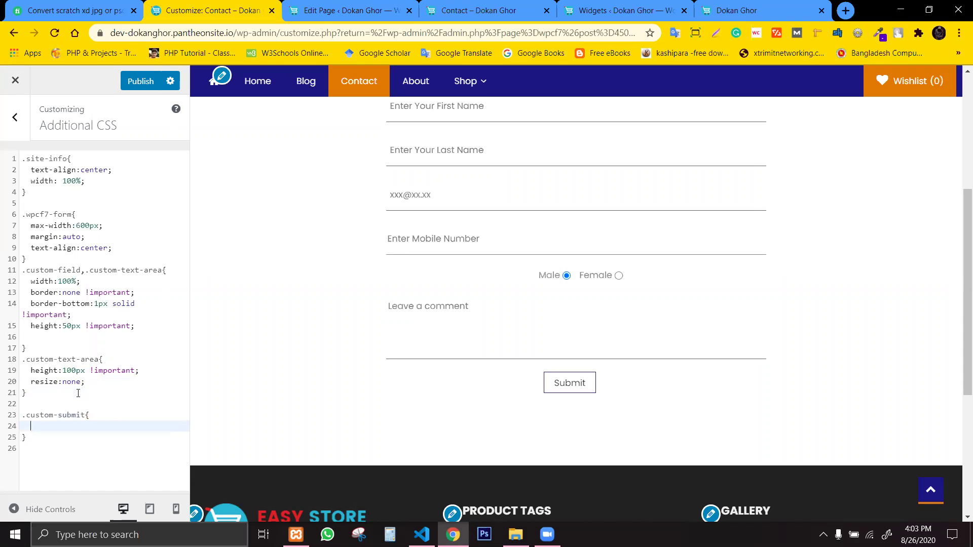
type("width:100%;")
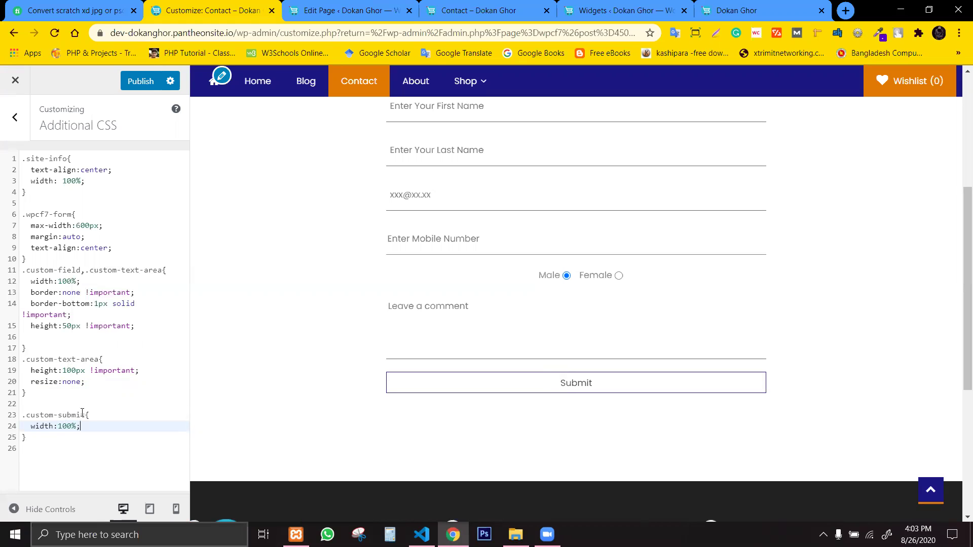
left_click(84, 442)
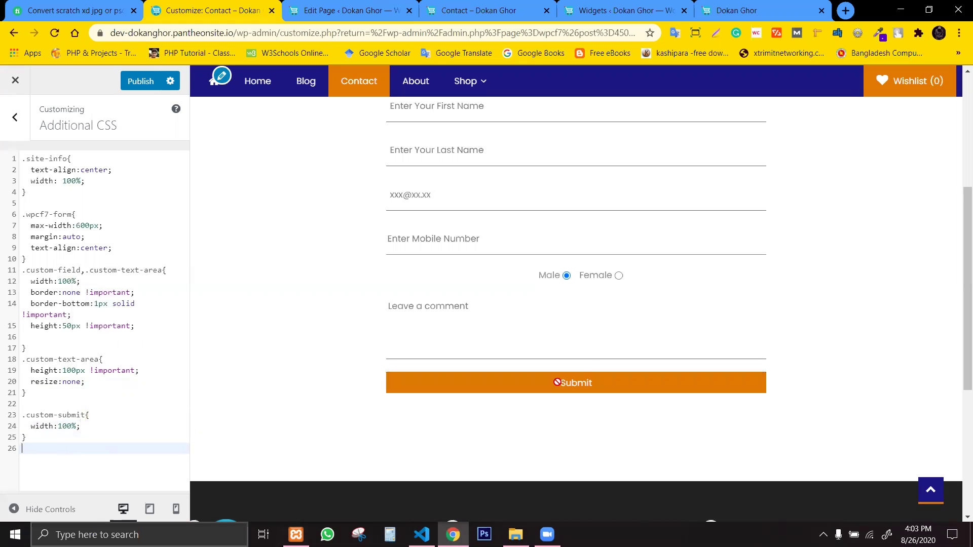
left_click(88, 427)
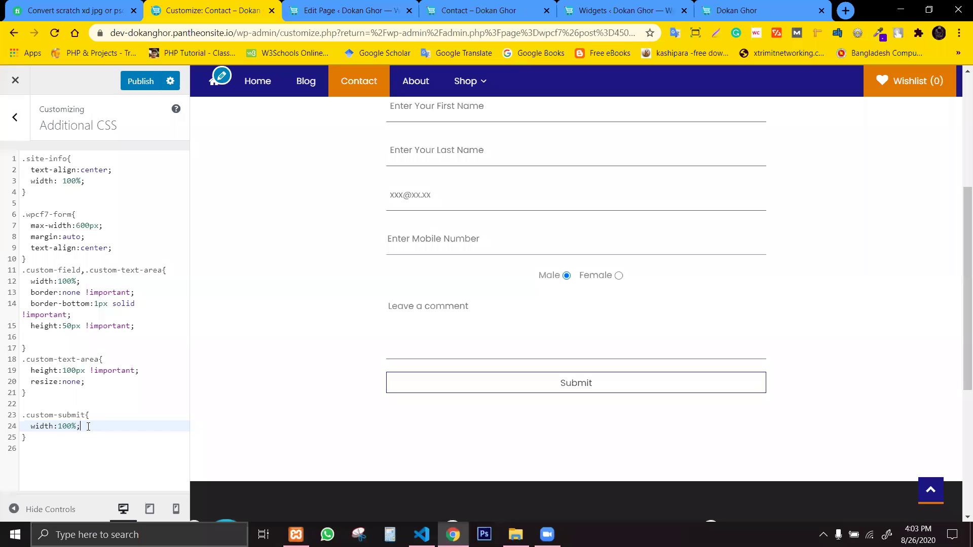
key("Return")
type("tra")
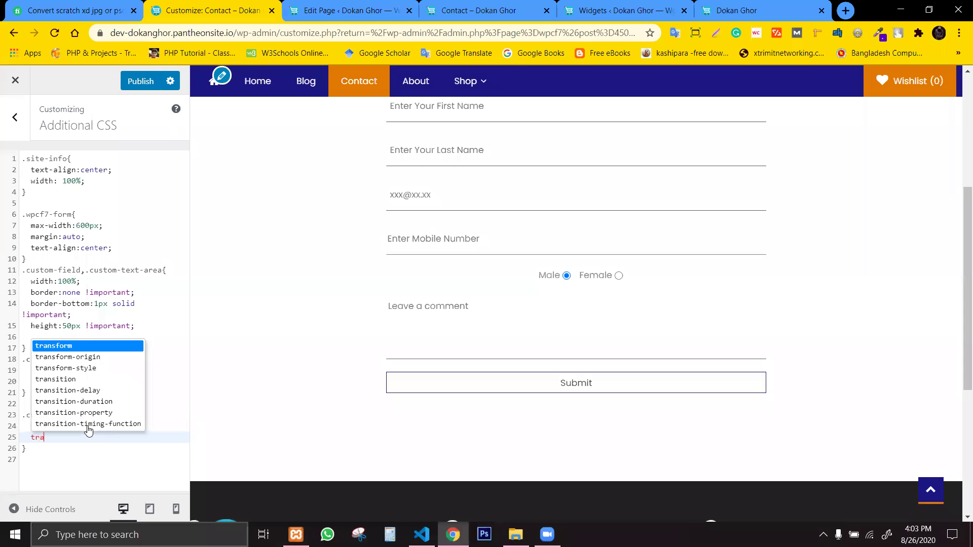
type("s")
key("BackSpace")
type("nsition")
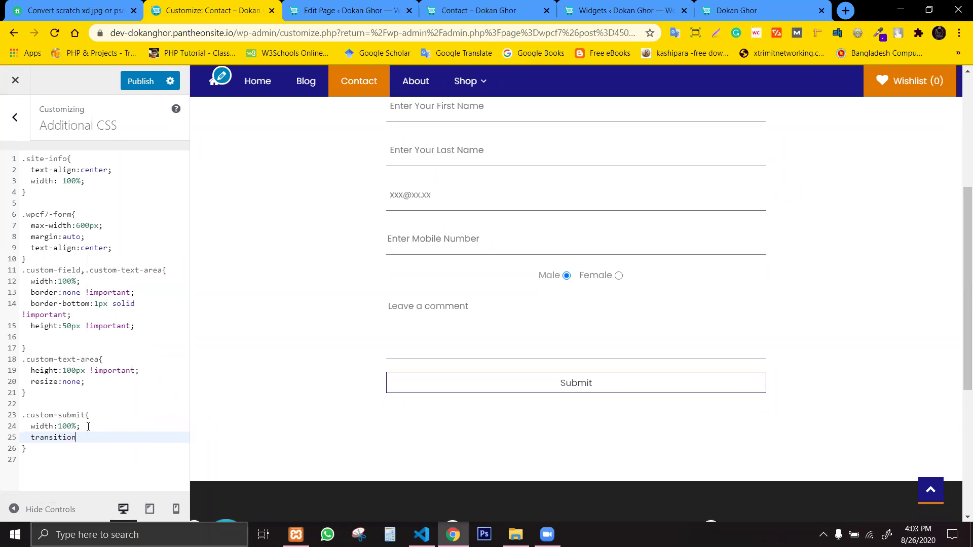
type(":.3s;")
Publish the CSS changes and add a new line after the .wpcf7-form rule.
left_click(136, 82)
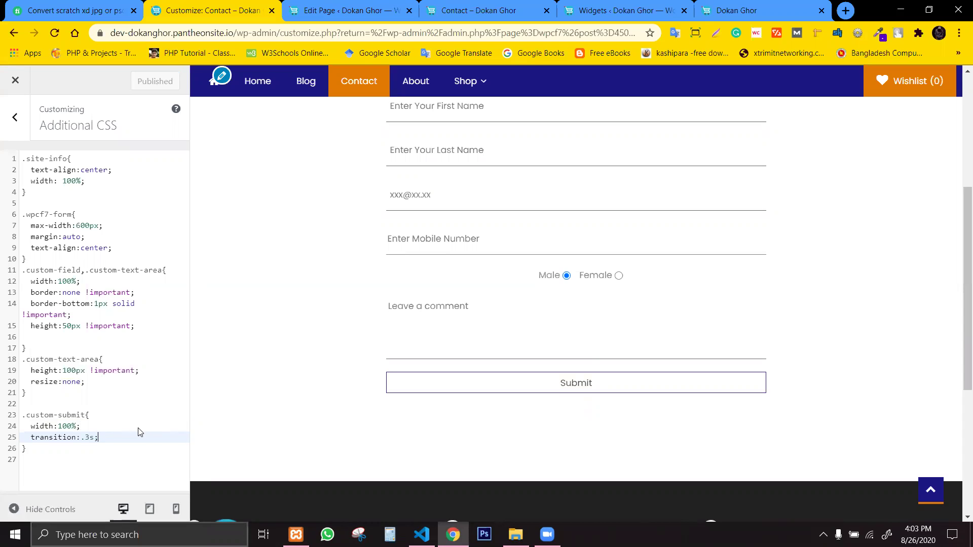
scroll(782, 461, "down", 2)
scroll(250, 369, "up", 2)
key("Down")
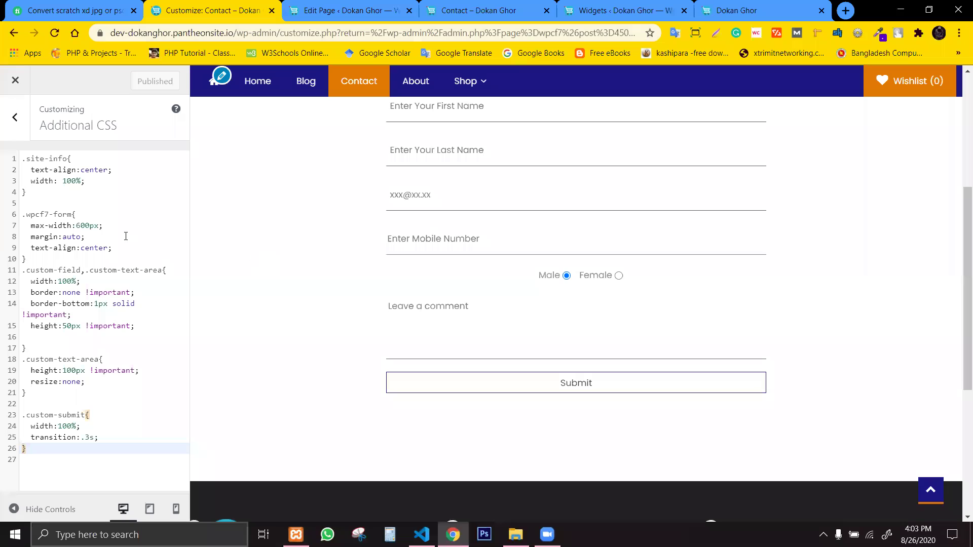
scroll(563, 400, "up", 1)
scroll(866, 414, "up", 3)
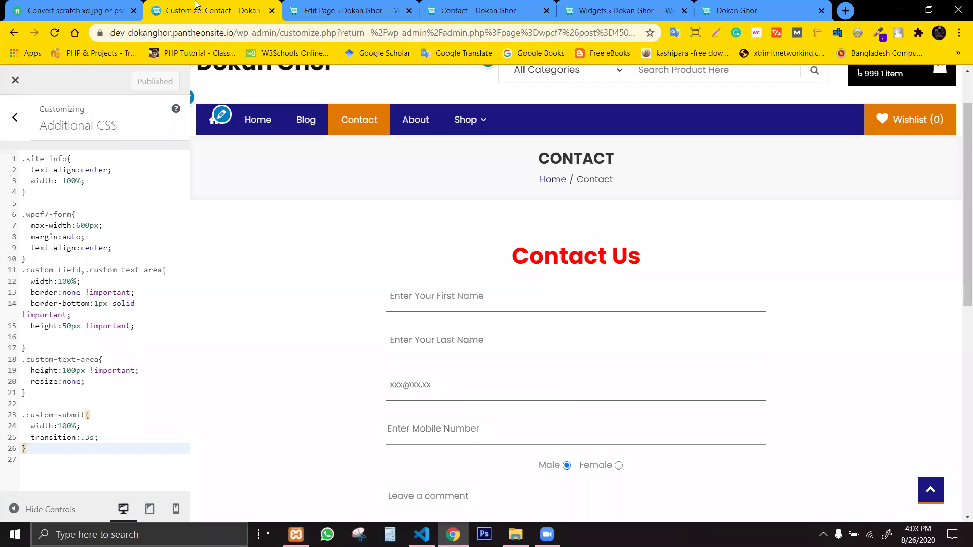
left_click(129, 254)
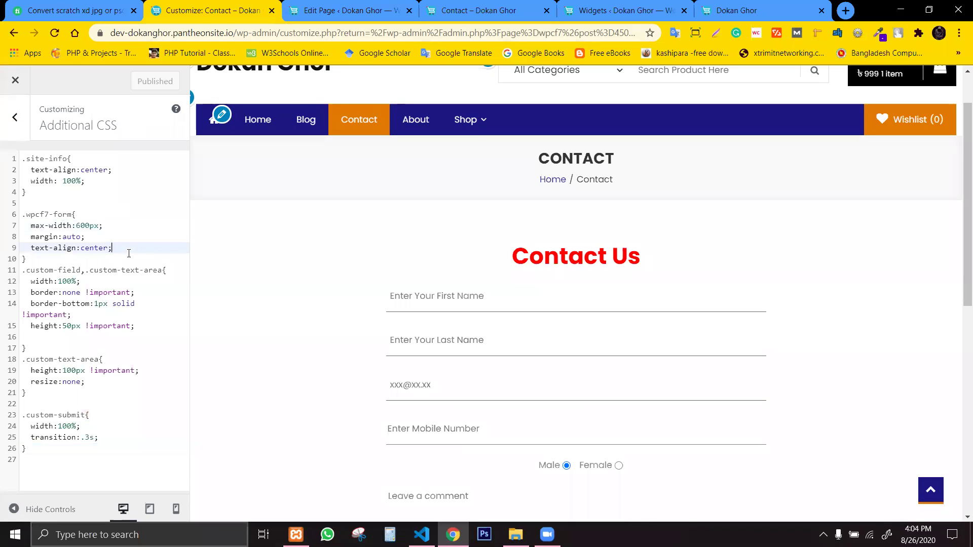
left_click(45, 262)
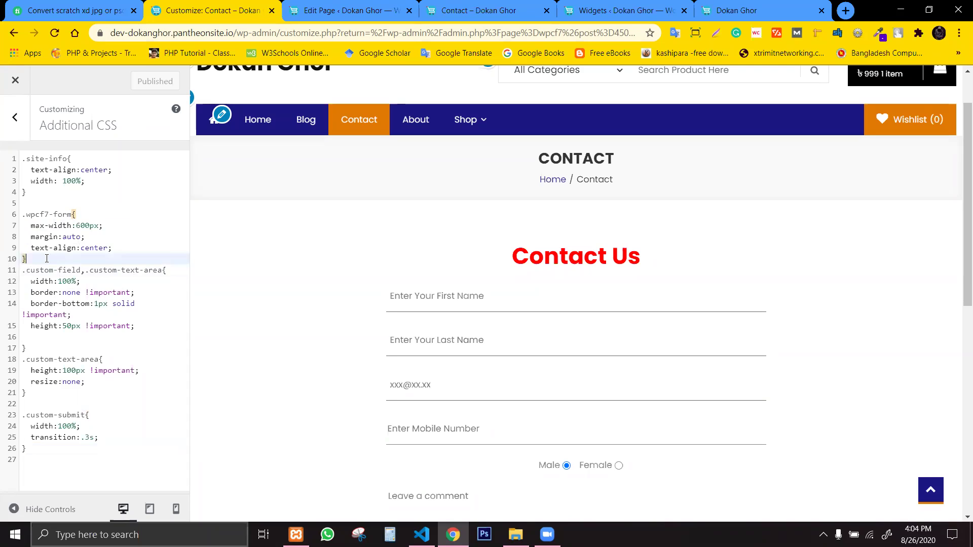
key("Return")
Create a .wpcf7-form h1 rule with font-size:50px.
type(".wpcf")
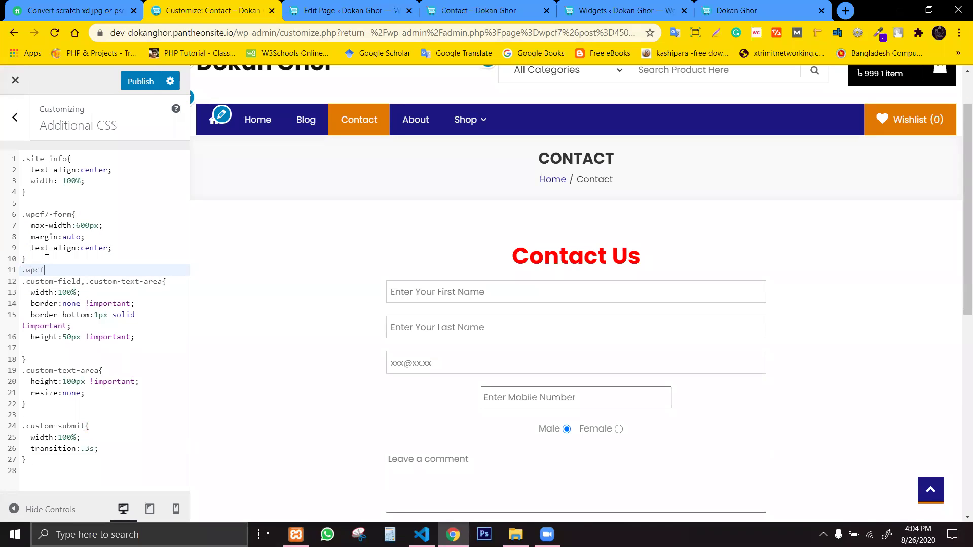
type("7")
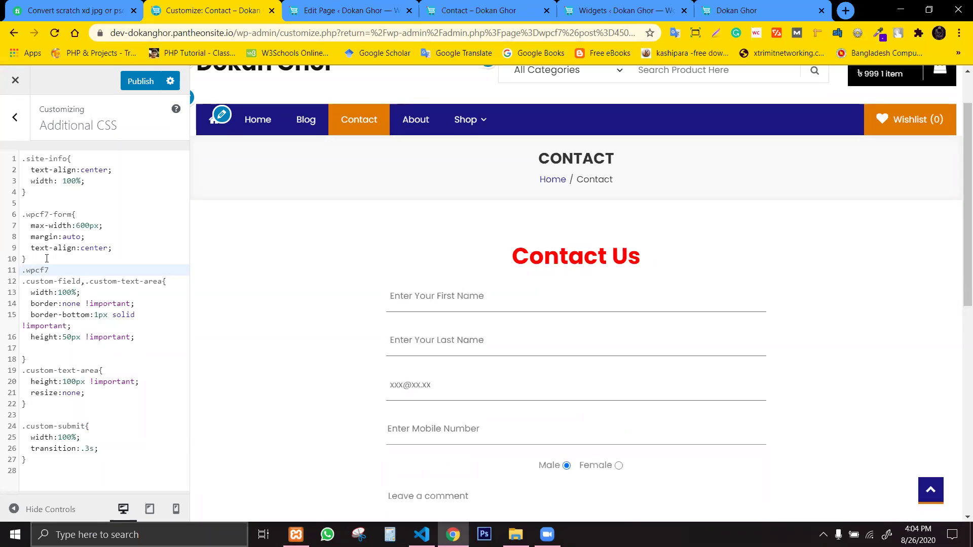
type("-form")
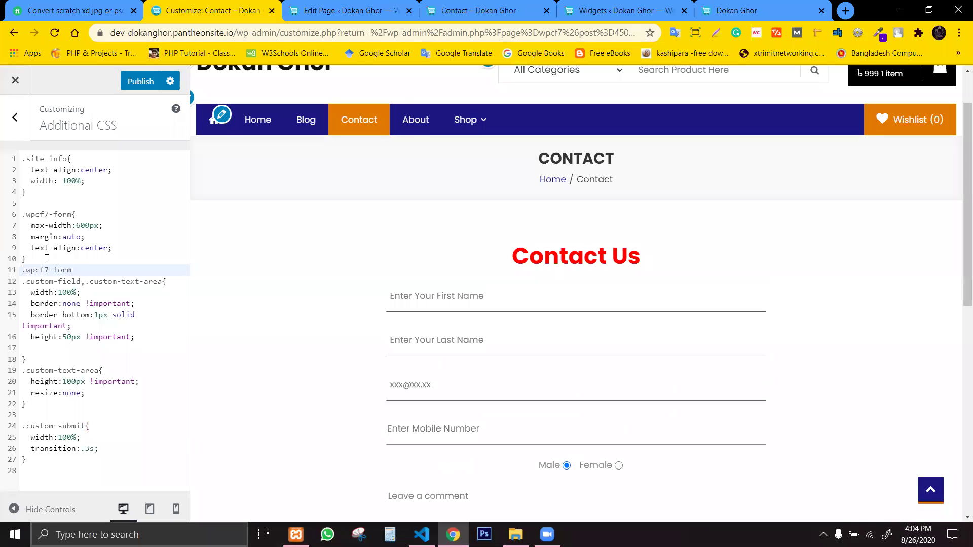
type(" h1{")
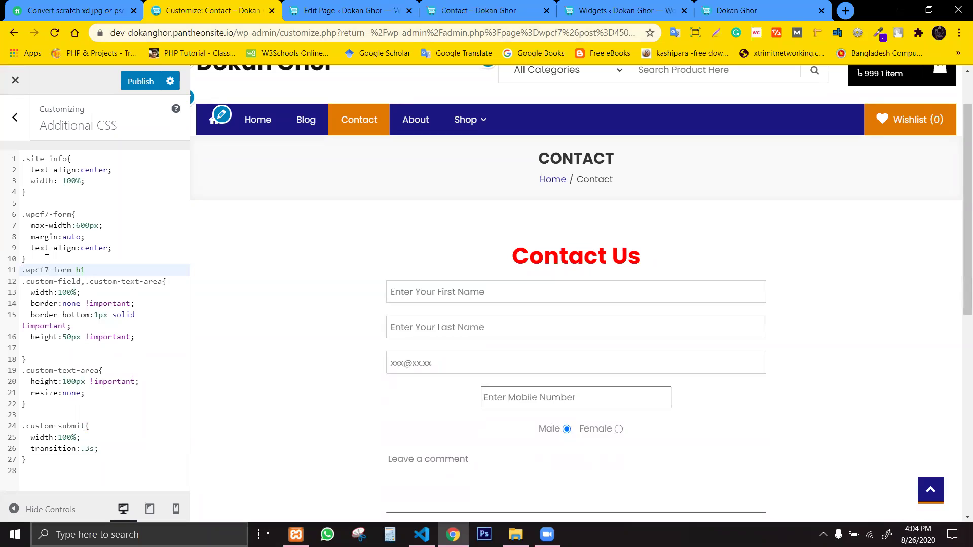
key("Return")
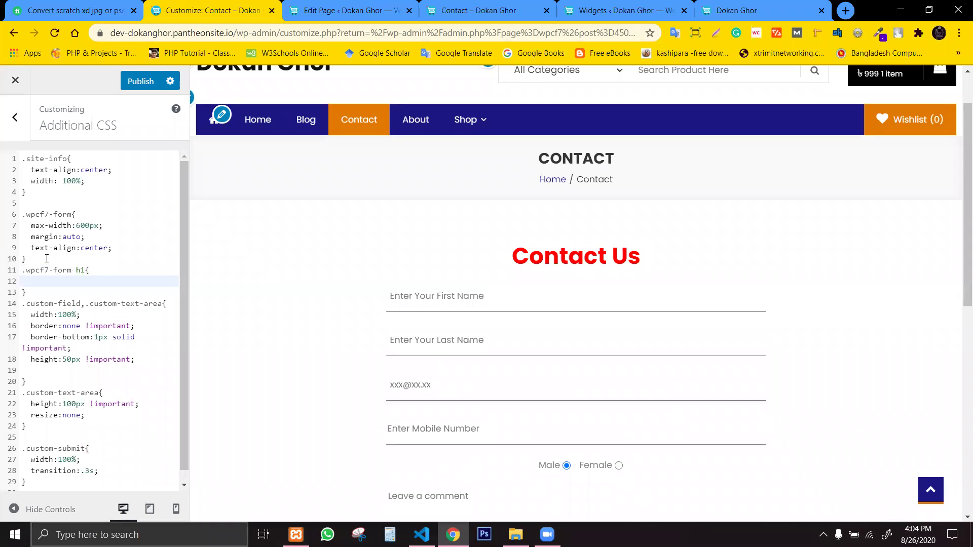
type("fontsi")
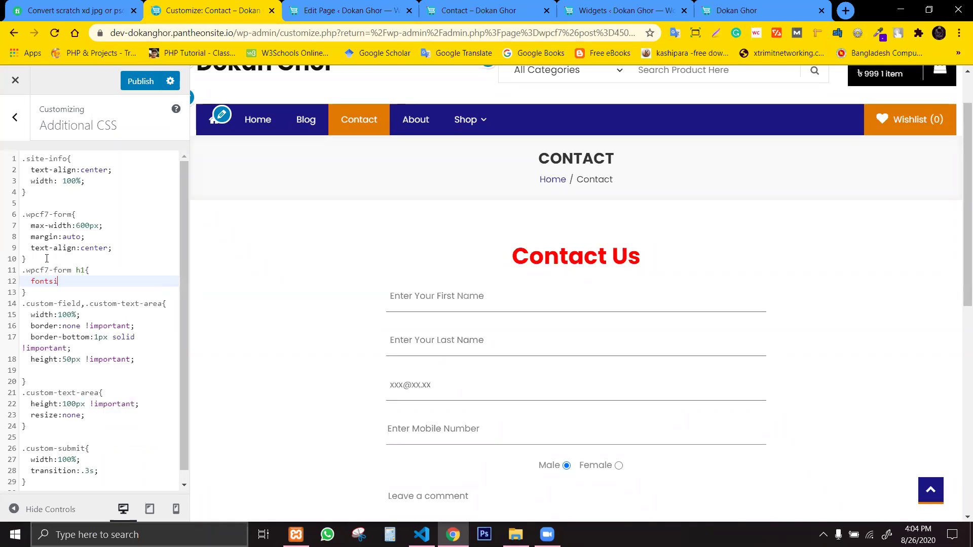
key("BackSpace")
key("BackSpace")
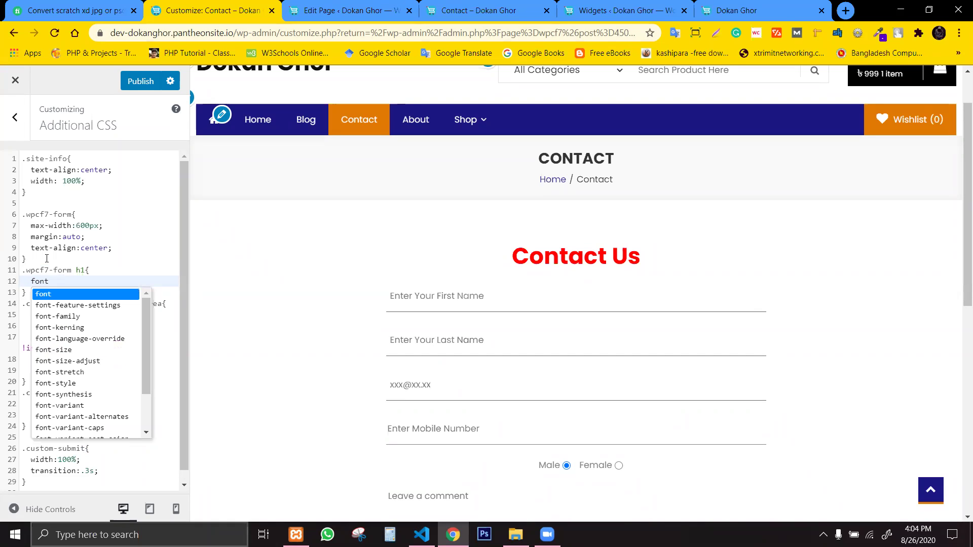
type("0-s")
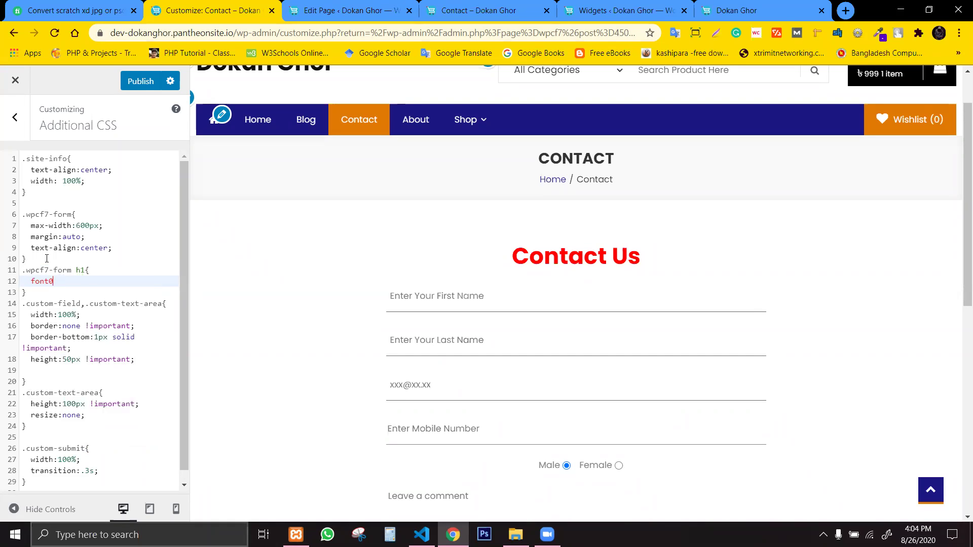
key("BackSpace")
type("-si")
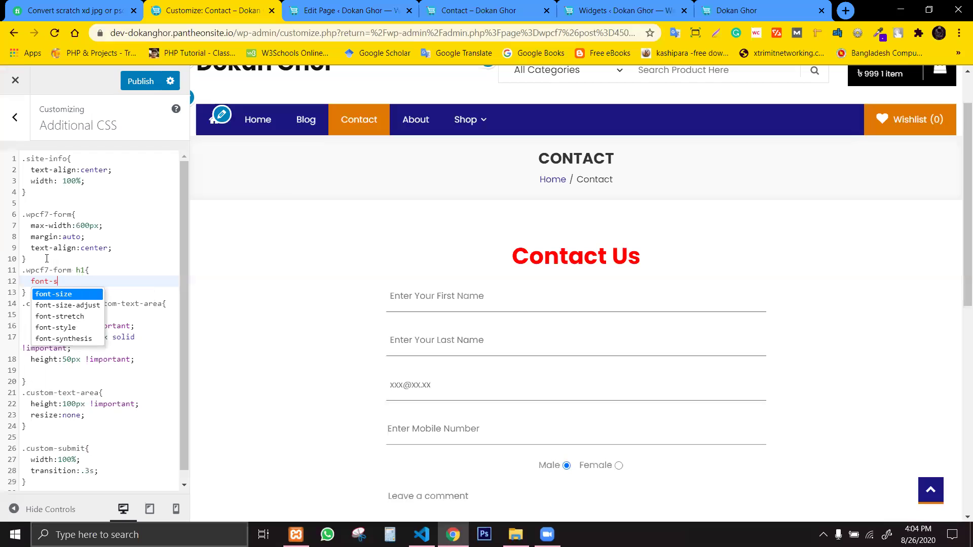
key("Return")
type(":")
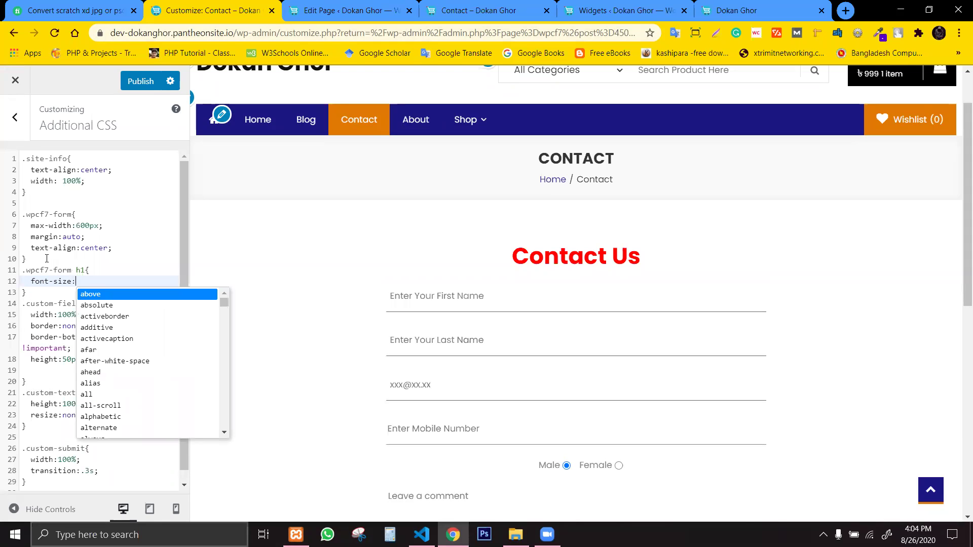
type("50px;")
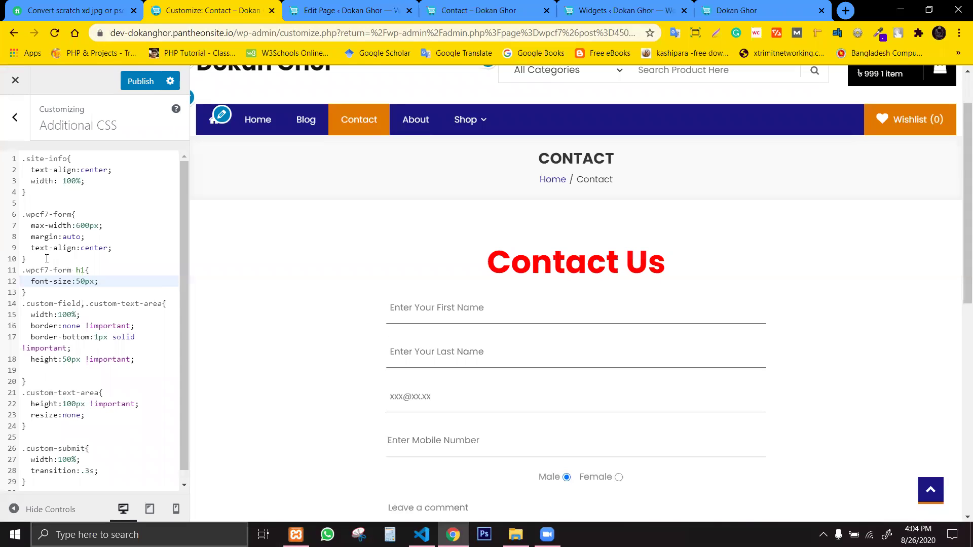
Add font-weight:300 and text-transform:uppercase to the heading rule.
key("Return")
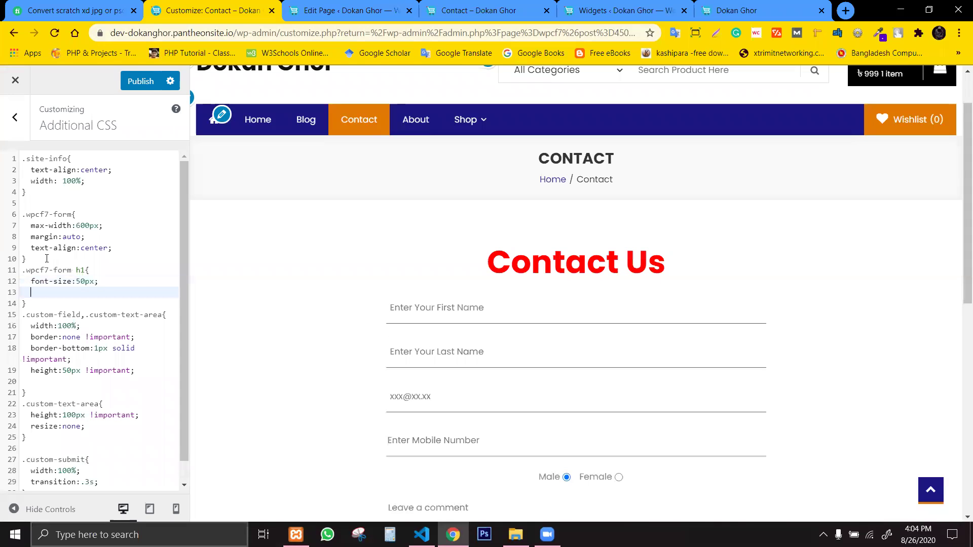
type("font-a")
key("BackSpace")
type("weight")
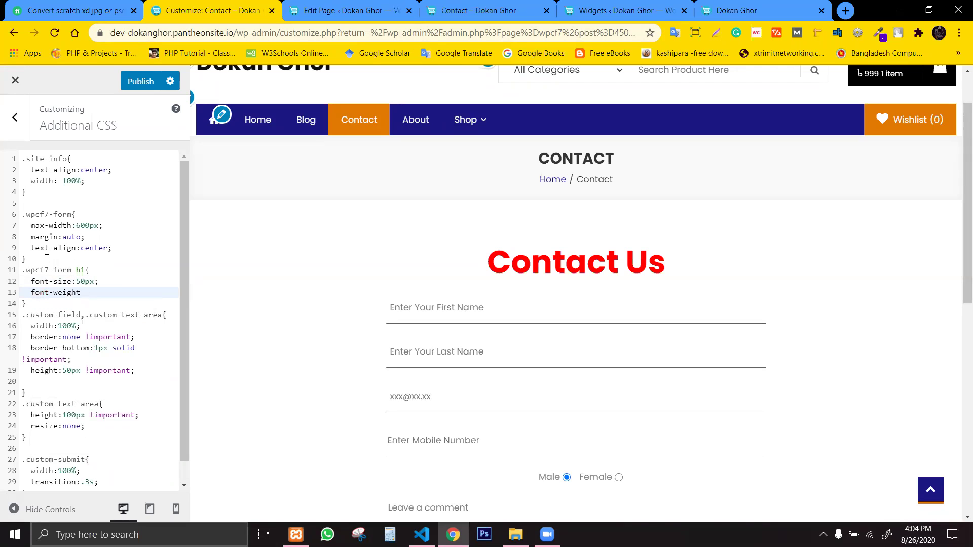
type(":300")
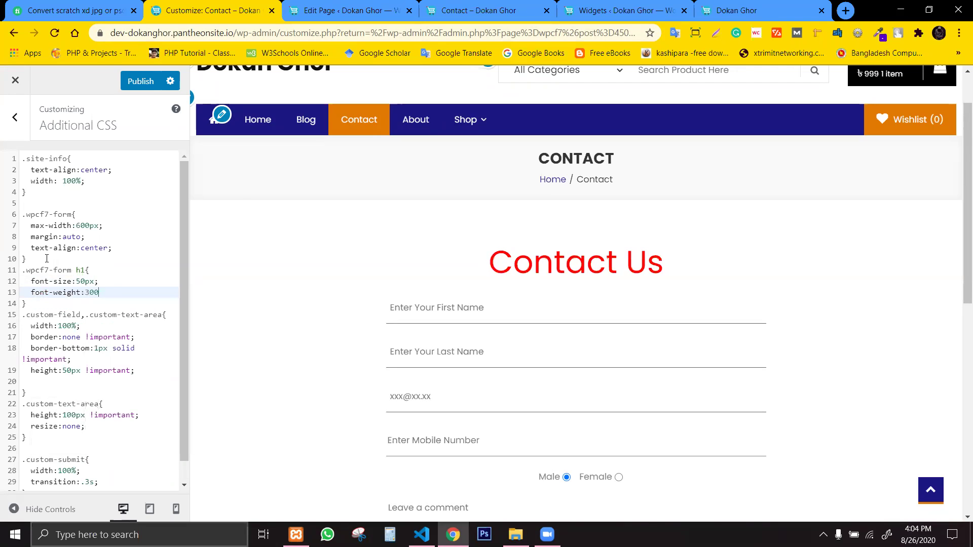
type(";")
key("Return")
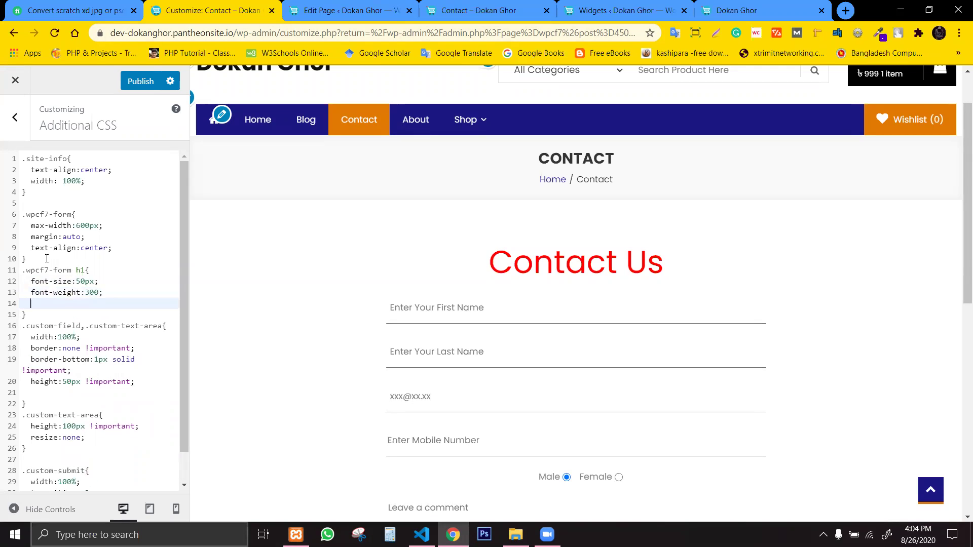
type("text-transform")
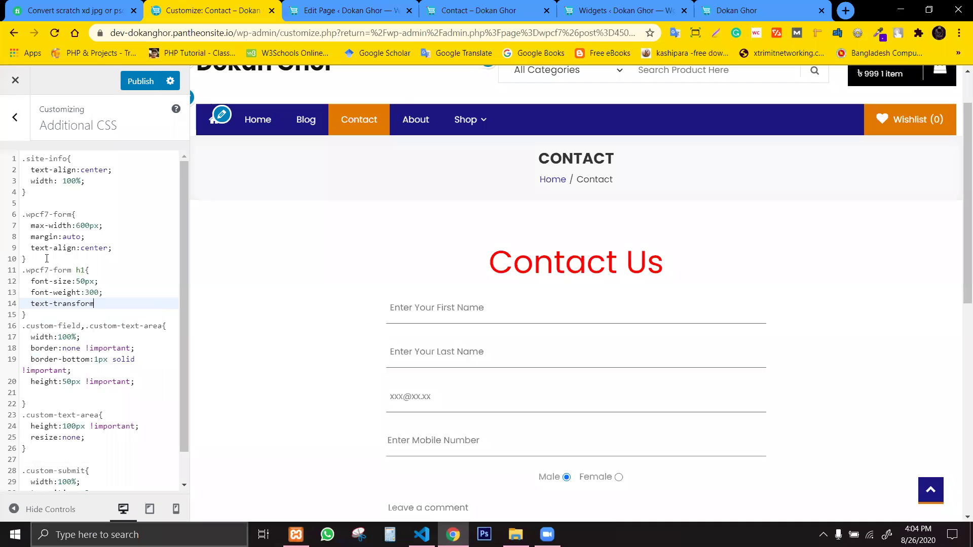
type(":up")
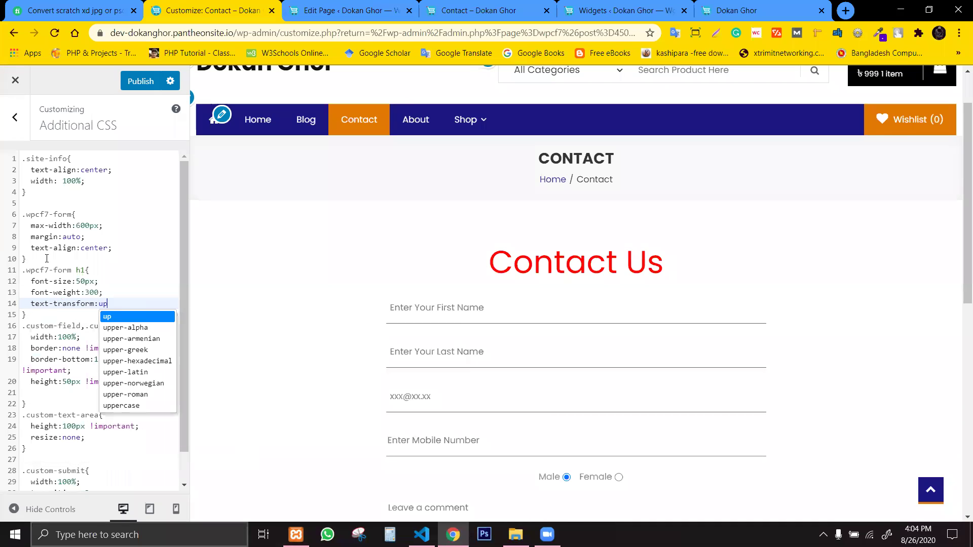
type("percase;")
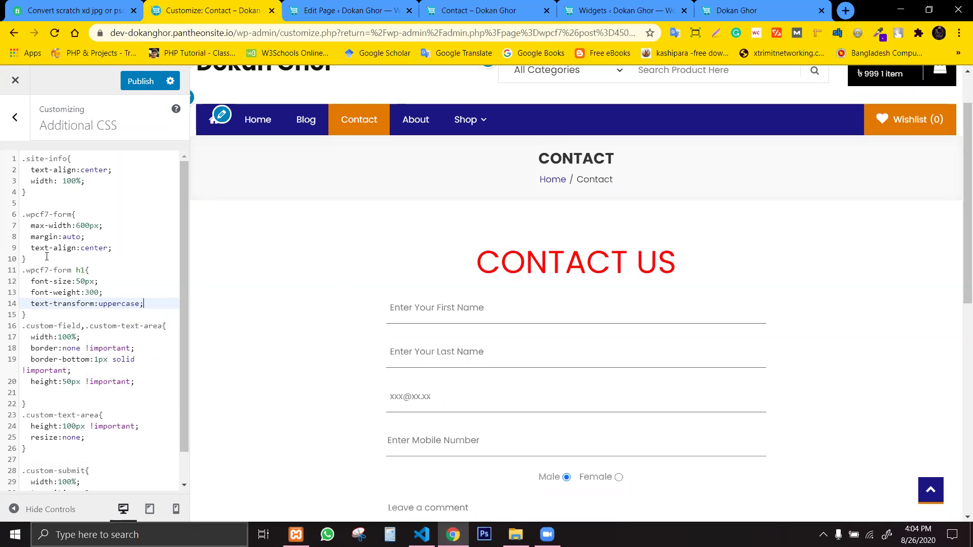
key("Return")
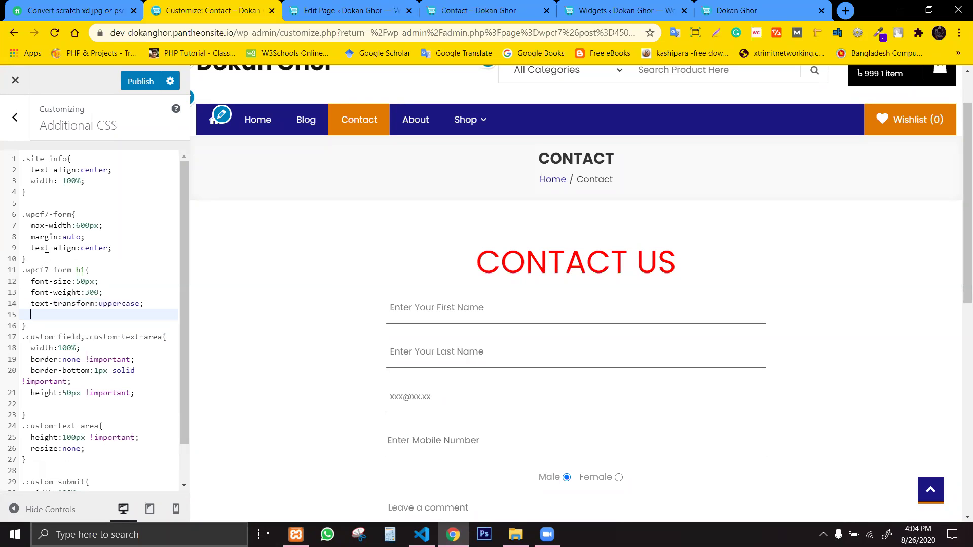
Try text-decoration italic and underline on the heading, then remove the declaration.
type("text")
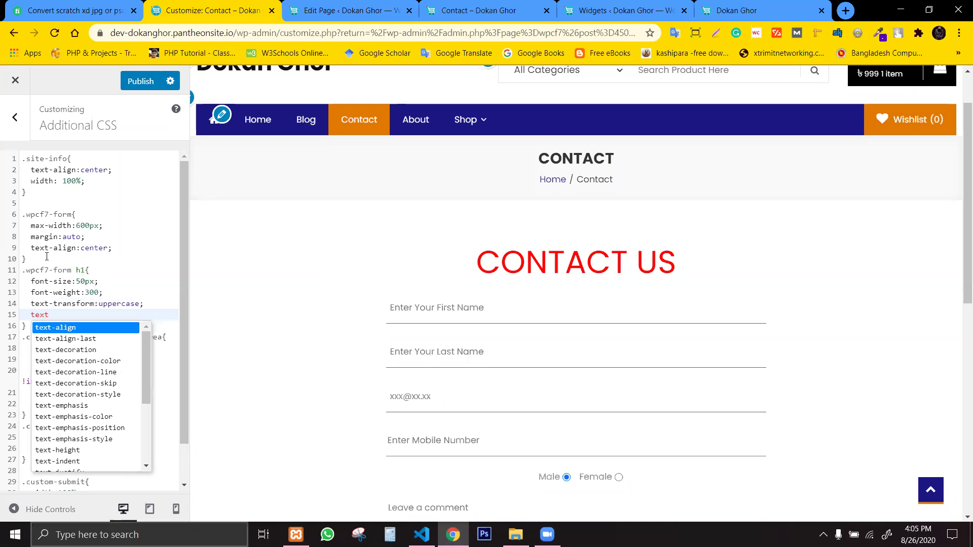
type("-decoration")
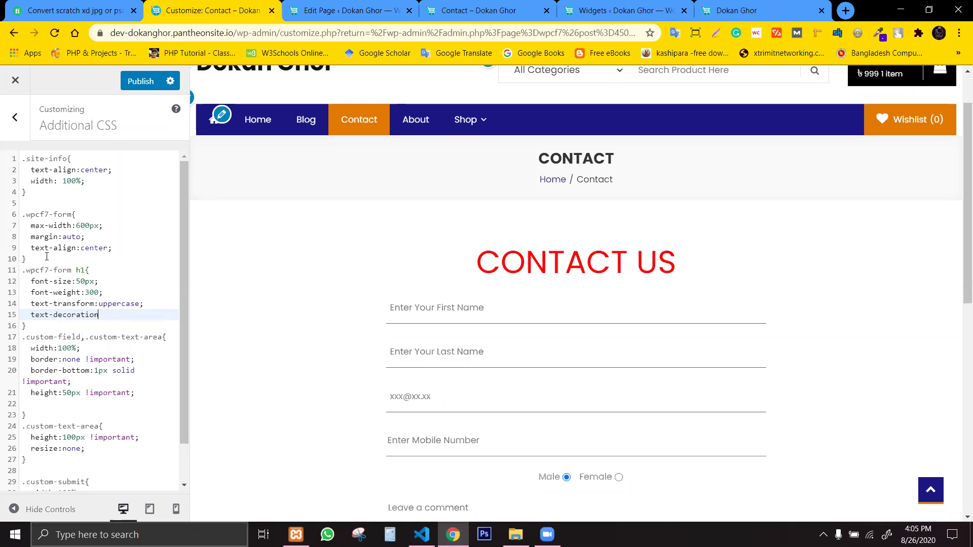
type(":")
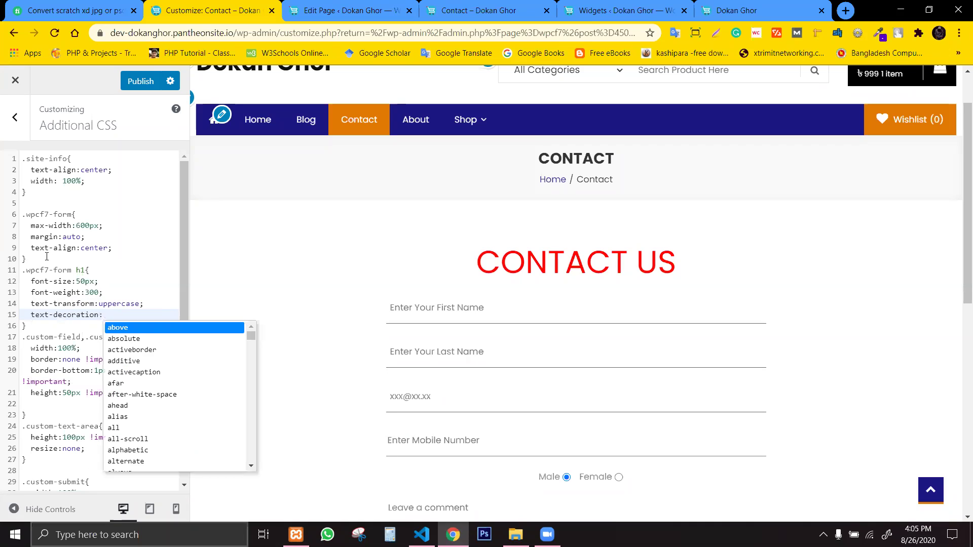
type("italic;")
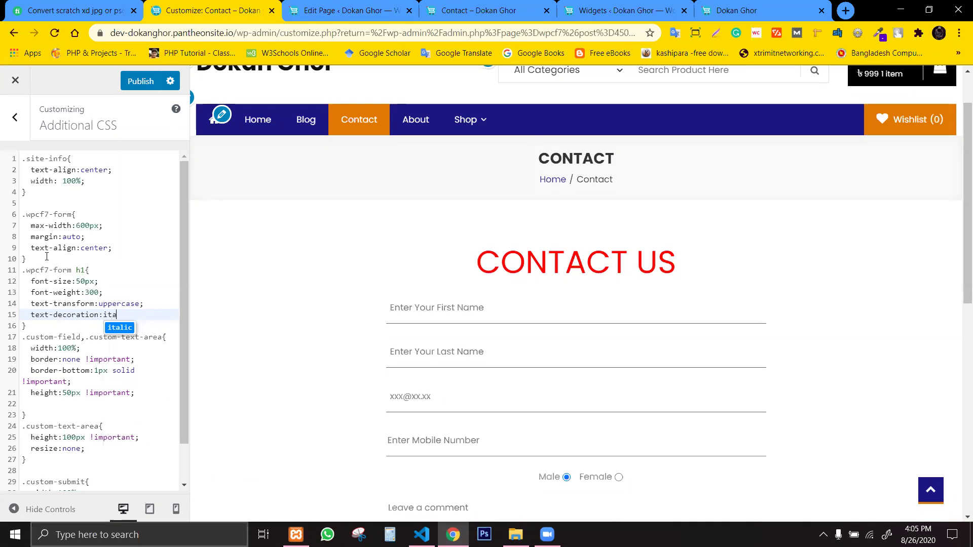
key("BackSpace")
key("BackSpace")
key("BackSpace")
key("BackSpace")
key("BackSpace")
key("BackSpace")
key("BackSpace")
key("BackSpace")
key("BackSpace")
key("BackSpace")
key("BackSpace")
key("BackSpace")
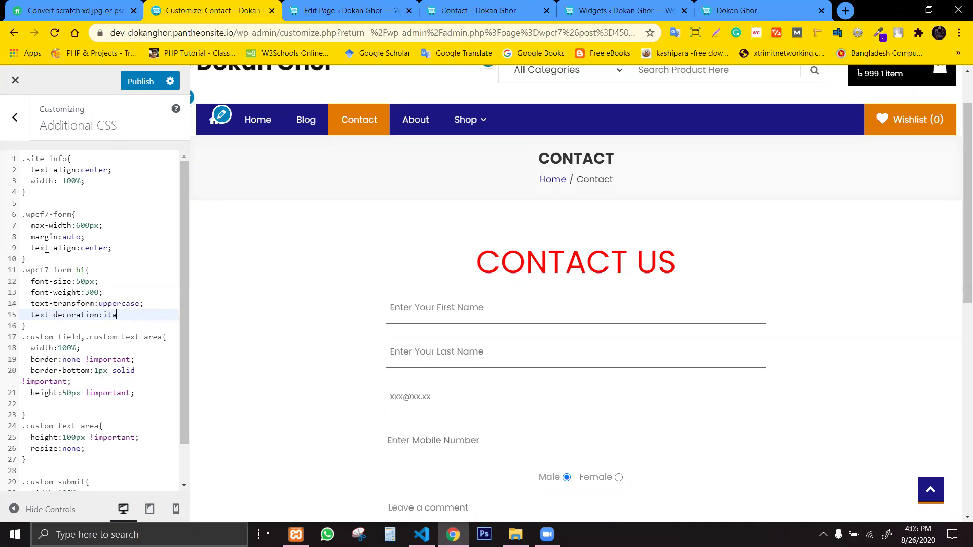
key("BackSpace")
key("BackSpace")
key("BackSpace")
key("BackSpace")
key("BackSpace")
key("BackSpace")
key("BackSpace")
key("BackSpace")
key("BackSpace")
key("BackSpace")
key("BackSpace")
key("ctrl+z")
key("BackSpace")
key("BackSpace")
key("BackSpace")
key("BackSpace")
key("BackSpace")
key("BackSpace")
key("BackSpace")
type("unde")
key("Return")
type(";")
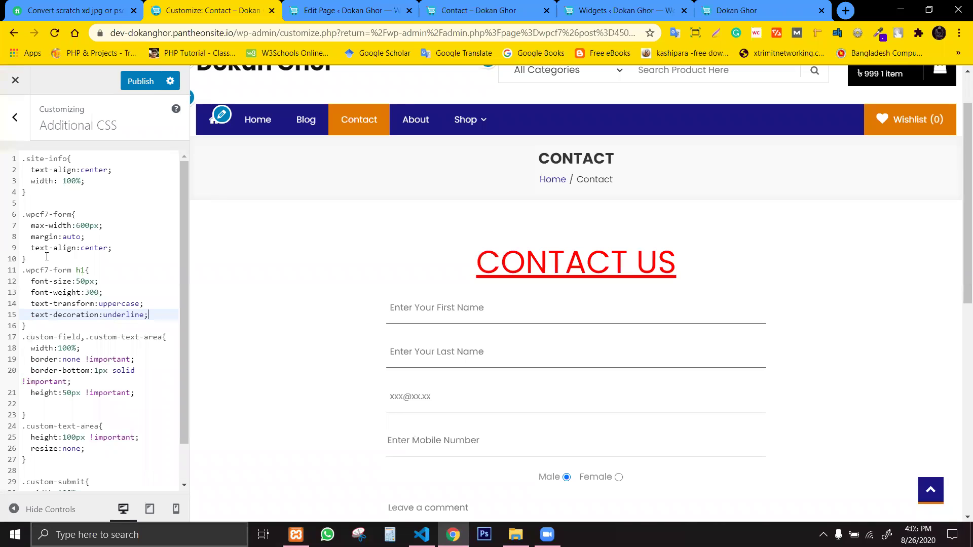
key("BackSpace")
key("BackSpace")
key("BackSpace")
key("BackSpace")
key("BackSpace")
key("BackSpace")
key("BackSpace")
key("BackSpace")
key("BackSpace")
key("BackSpace")
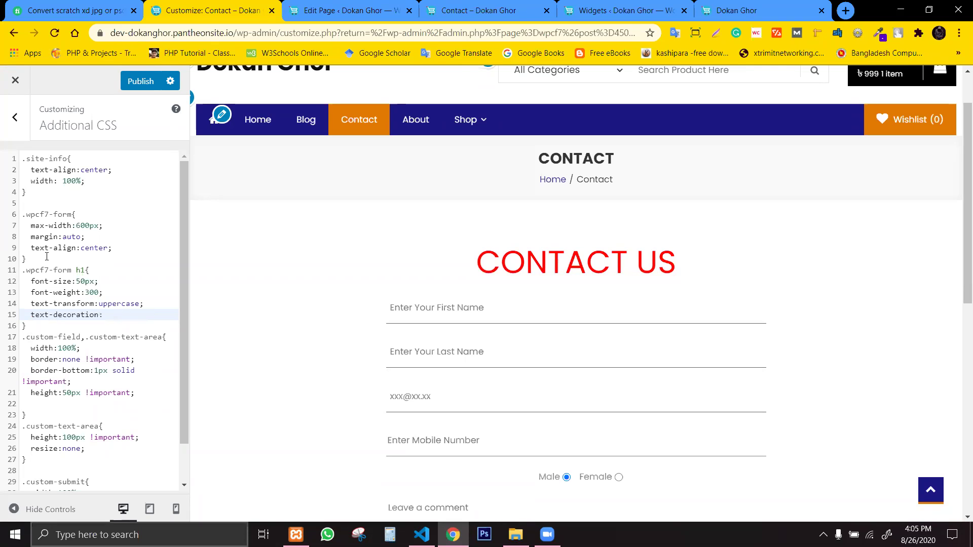
key("BackSpace")
key("BackSpace")
key("BackSpace")
key("BackSpace")
key("BackSpace")
key("BackSpace")
key("BackSpace")
key("BackSpace")
key("BackSpace")
key("BackSpace")
key("BackSpace")
key("BackSpace")
key("BackSpace")
key("BackSpace")
key("BackSpace")
key("BackSpace")
Add line-height:2.5 to the .wpcf7-form h1 rule.
type("lin")
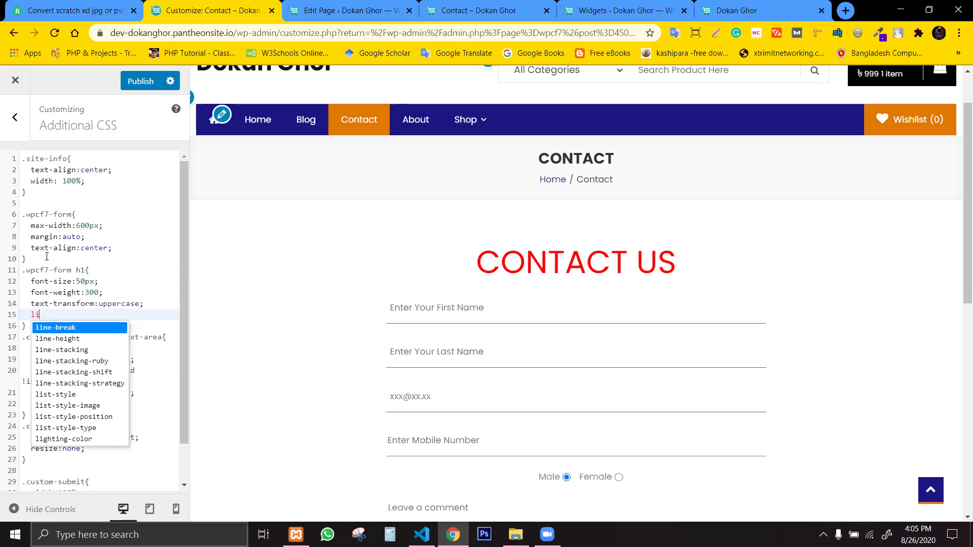
key("Down")
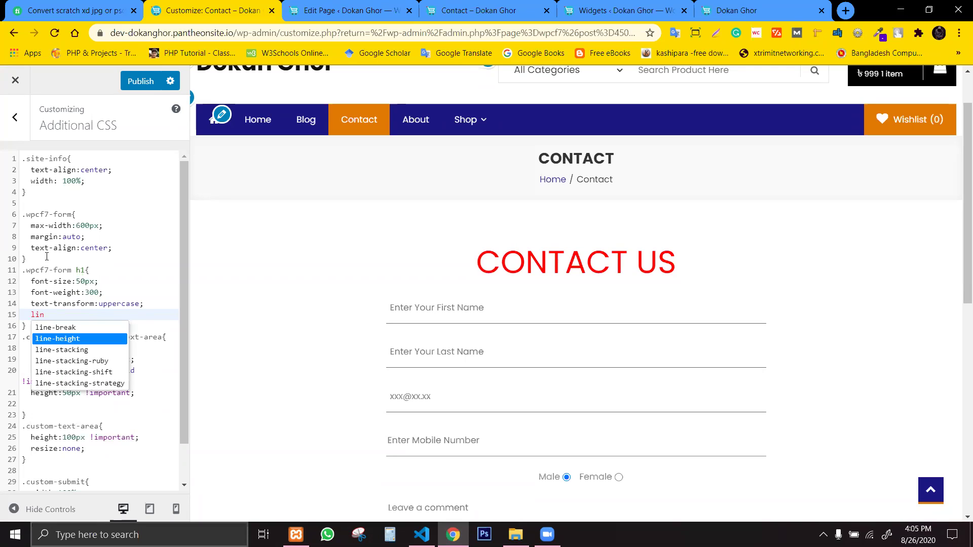
key("Return")
type(":")
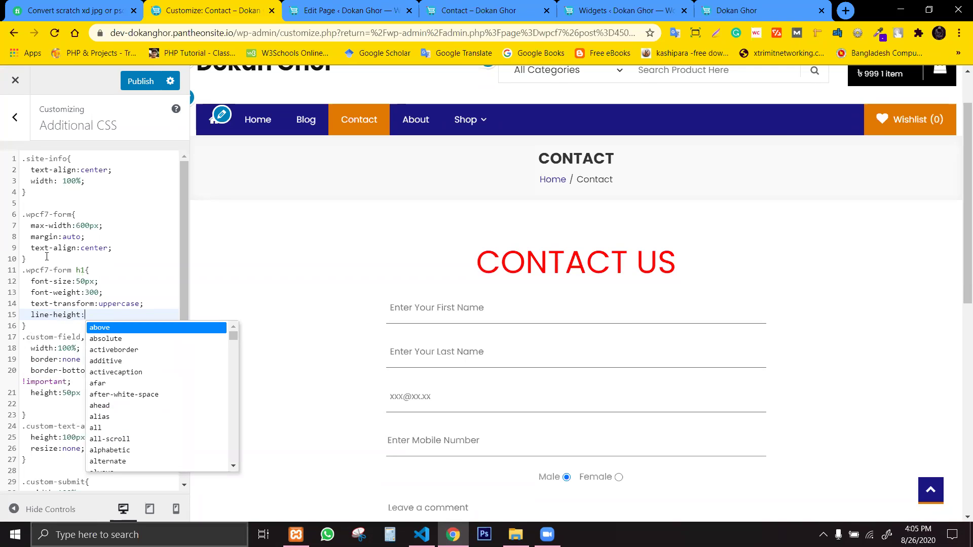
type("10")
key("BackSpace")
key("BackSpace")
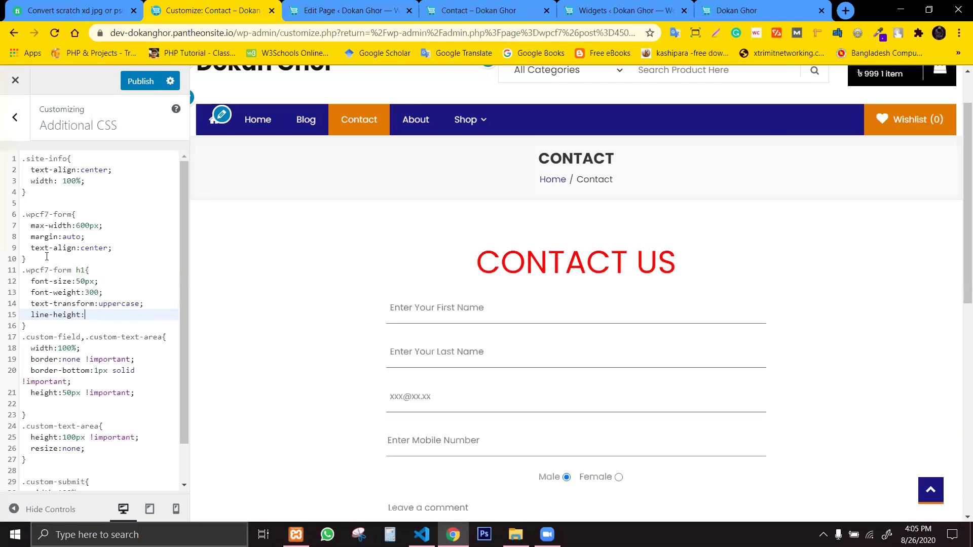
type("3")
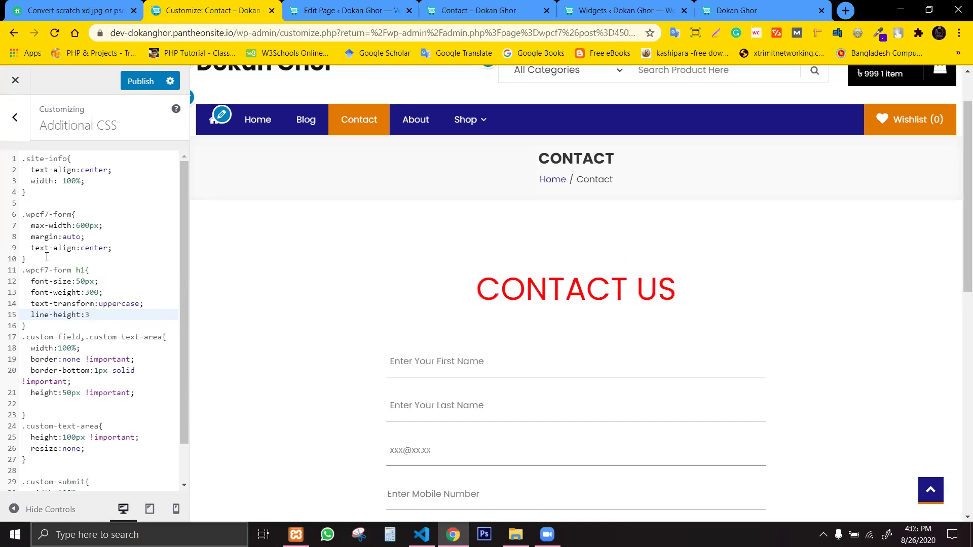
key("BackSpace")
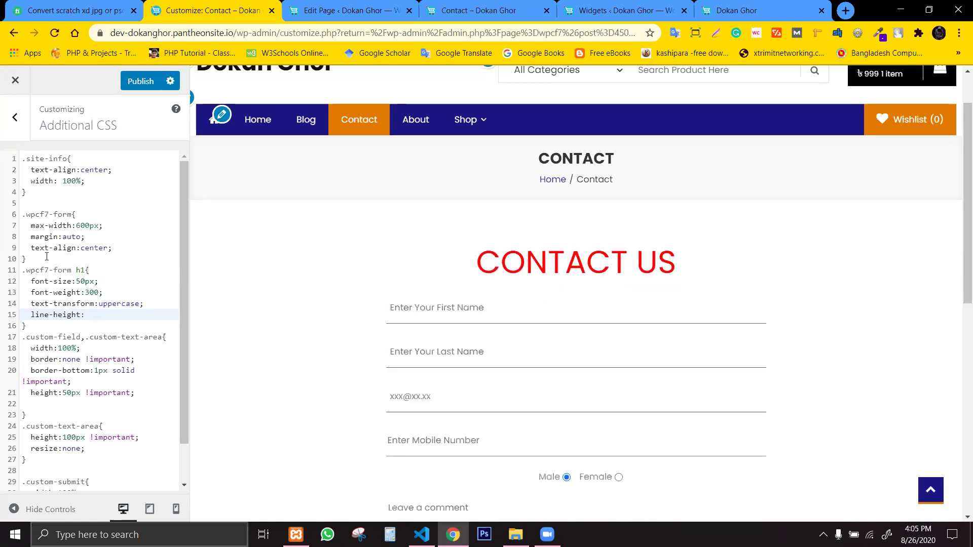
type("2.5")
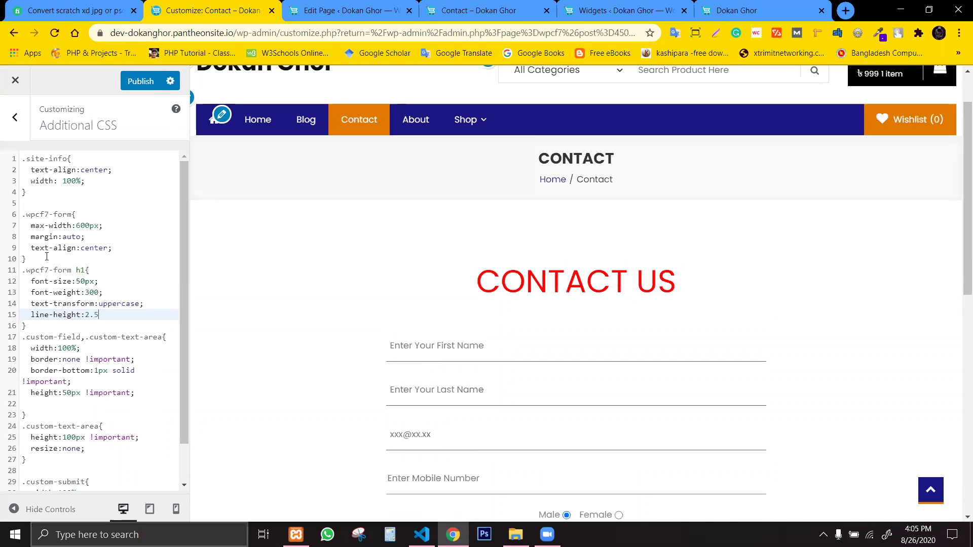
type(";")
scroll(601, 337, "up", 2)
Close the developer tools and reload the live Contact page to load the new styles.
left_click_drag(959, 221, 959, 326)
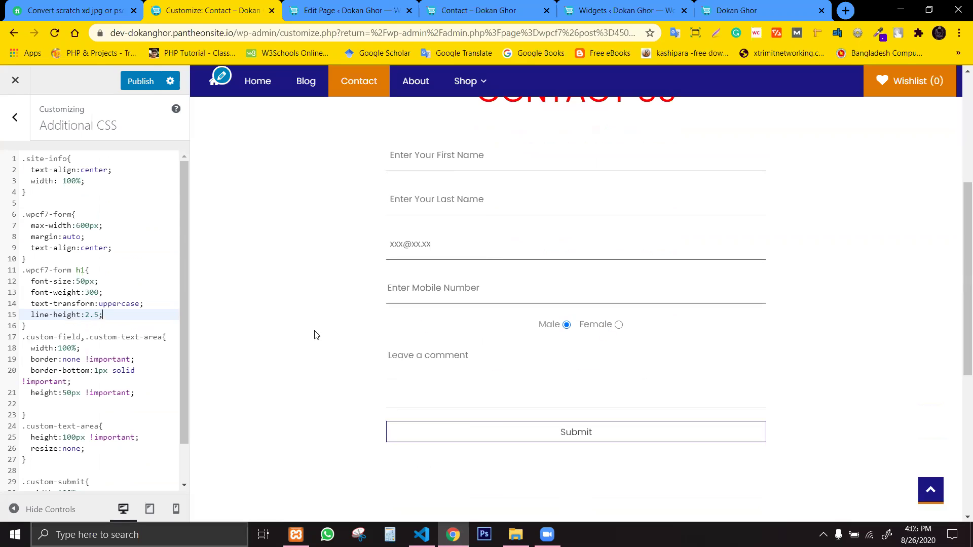
left_click(365, 7)
left_click(440, 6)
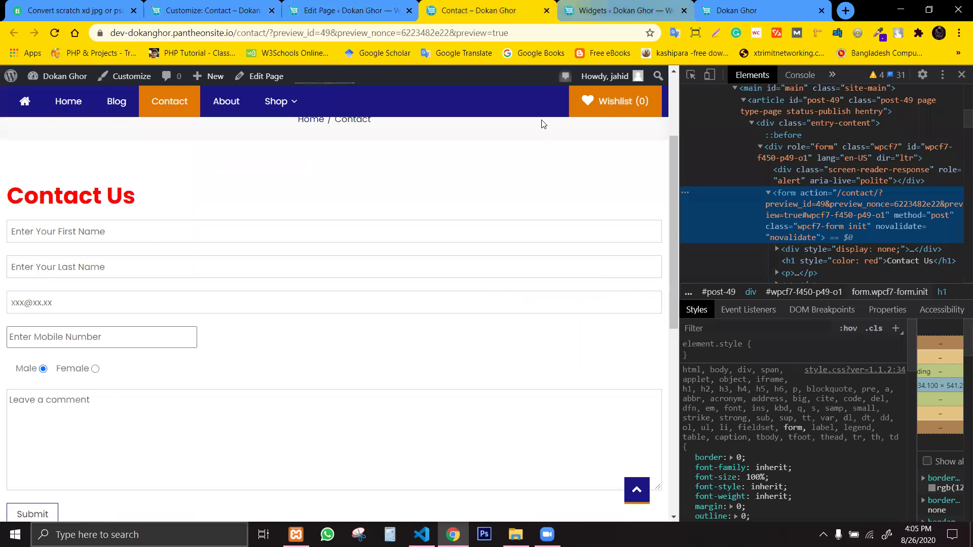
left_click(960, 75)
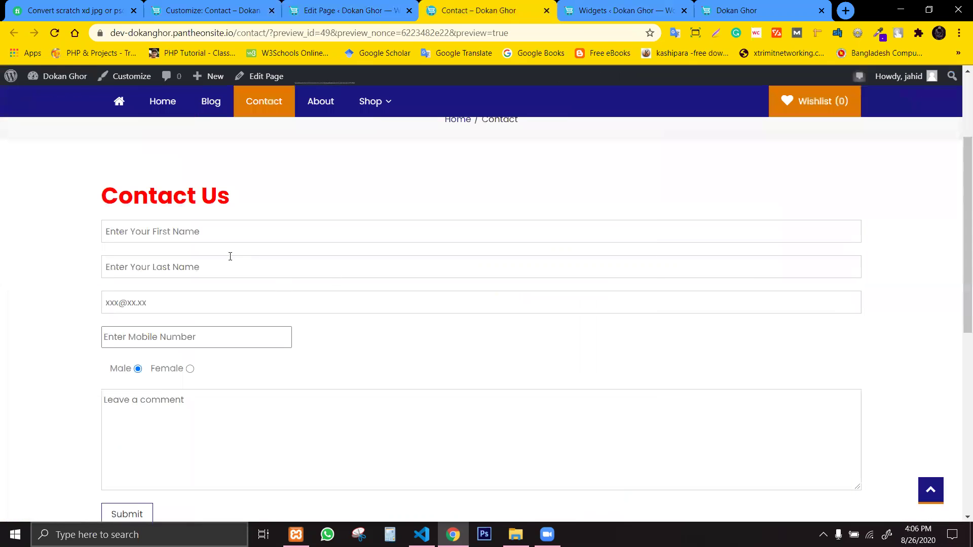
left_click(59, 35)
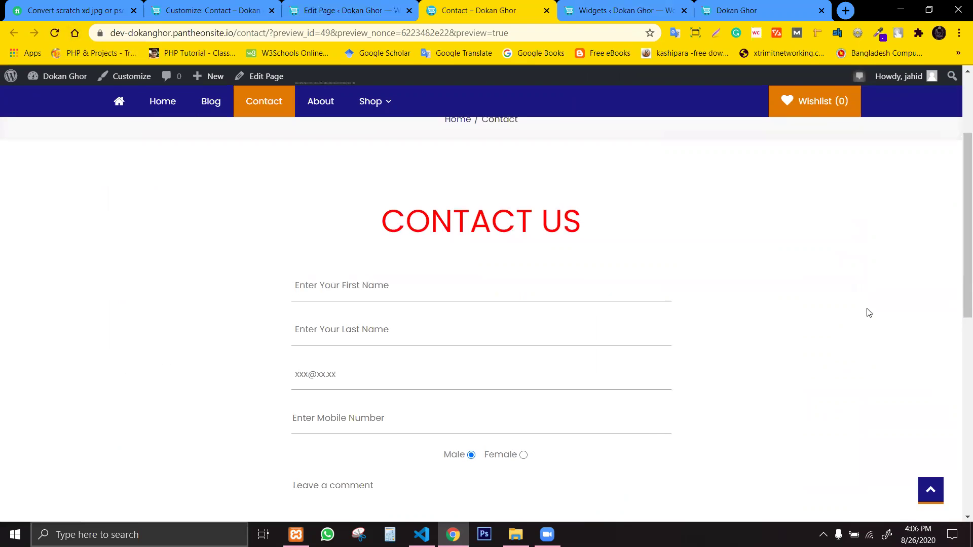
Try the First Name, mobile and comment fields, then submit the empty form.
left_click_drag(955, 232, 959, 288)
left_click(402, 174)
left_click(551, 279)
left_click(603, 304)
left_click(607, 334)
left_click(586, 418)
left_click(578, 443)
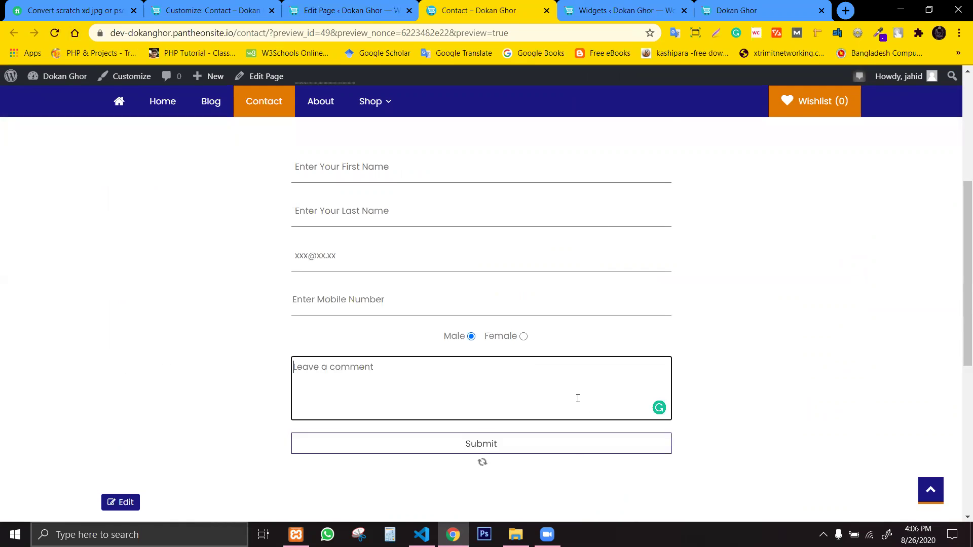
Focus the First Name field, then switch to the Contact page editor.
left_click_drag(959, 259, 959, 184)
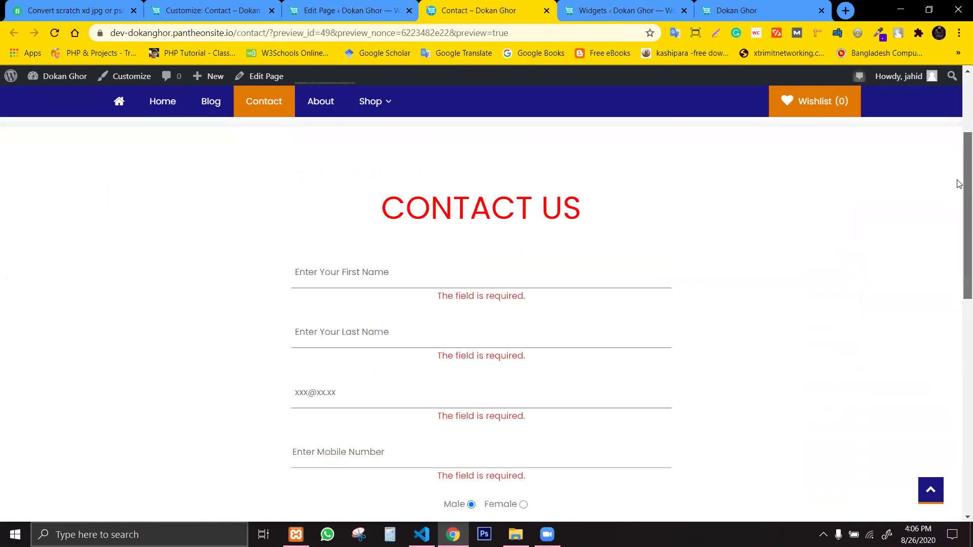
scroll(467, 214, "down", 2)
left_click(343, 167)
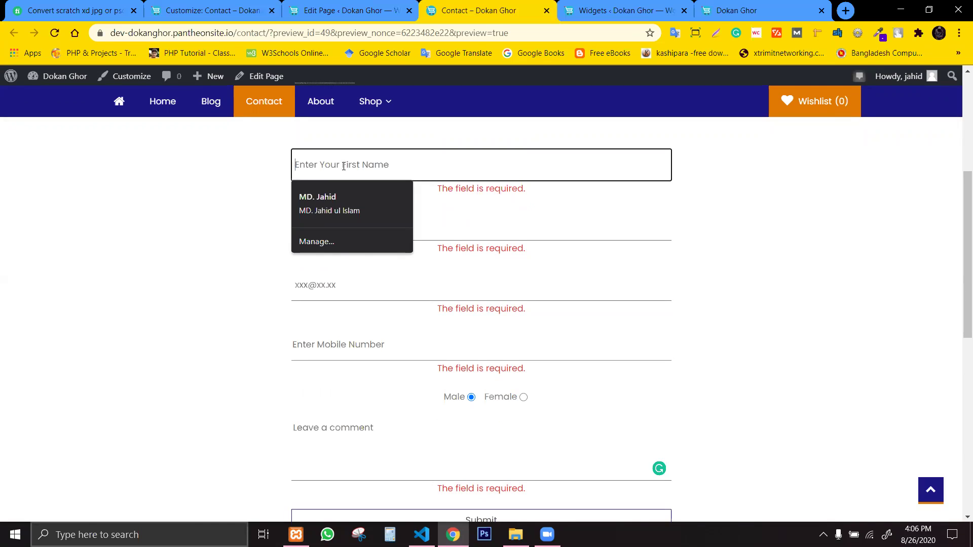
left_click(350, 10)
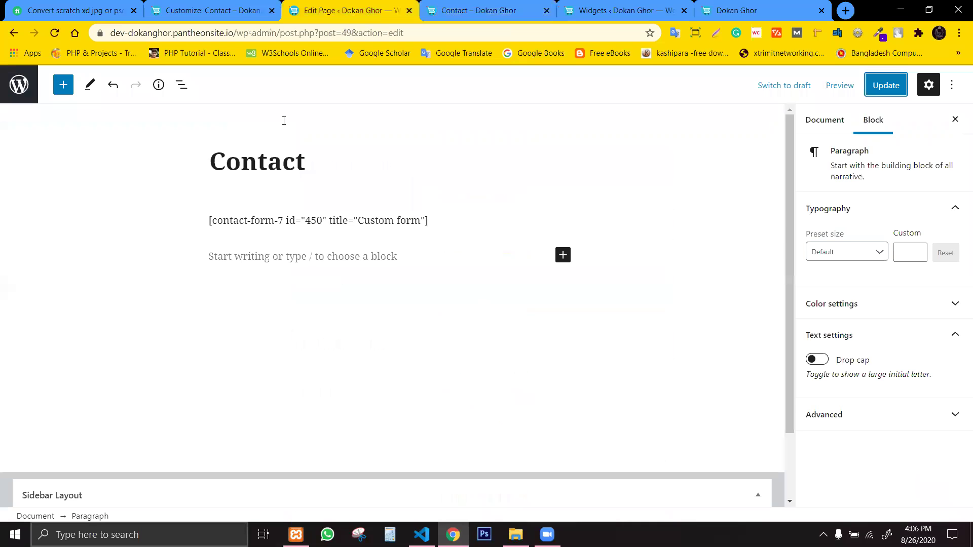
left_click(205, 6)
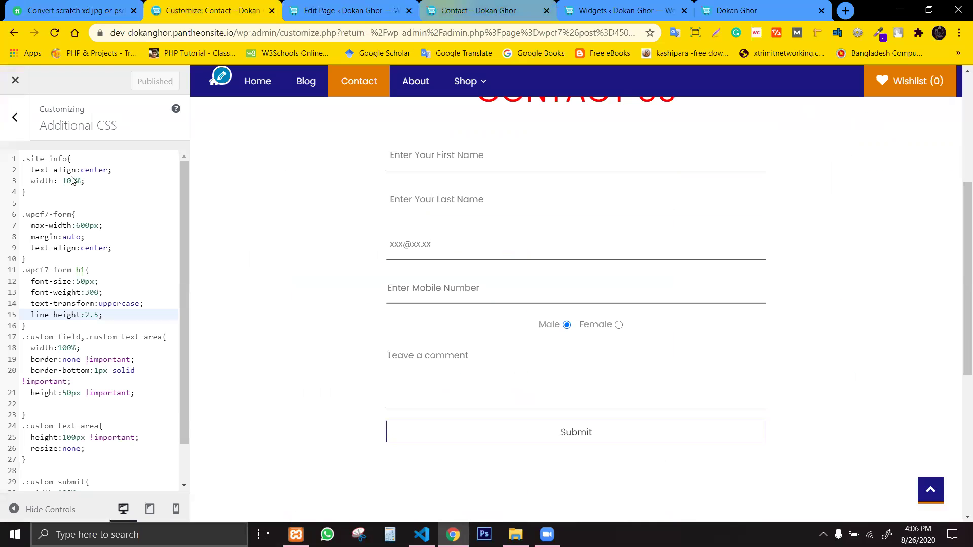
Review the heading, .custom-field and text area rules, ending on the field rule's empty line.
key("Down")
key("Up")
key("Up")
key("Up")
key("Up")
key("Up")
key("Up")
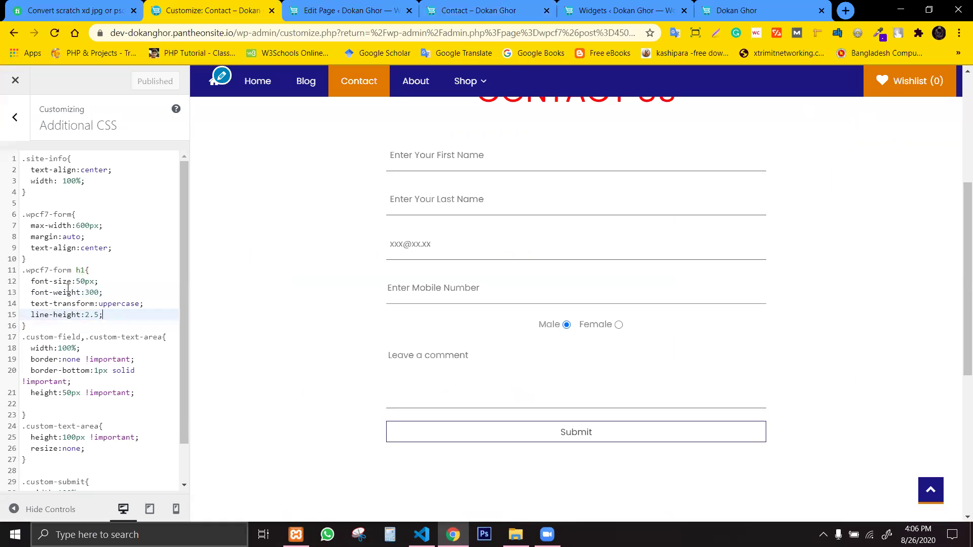
left_click(87, 348)
left_click(93, 446)
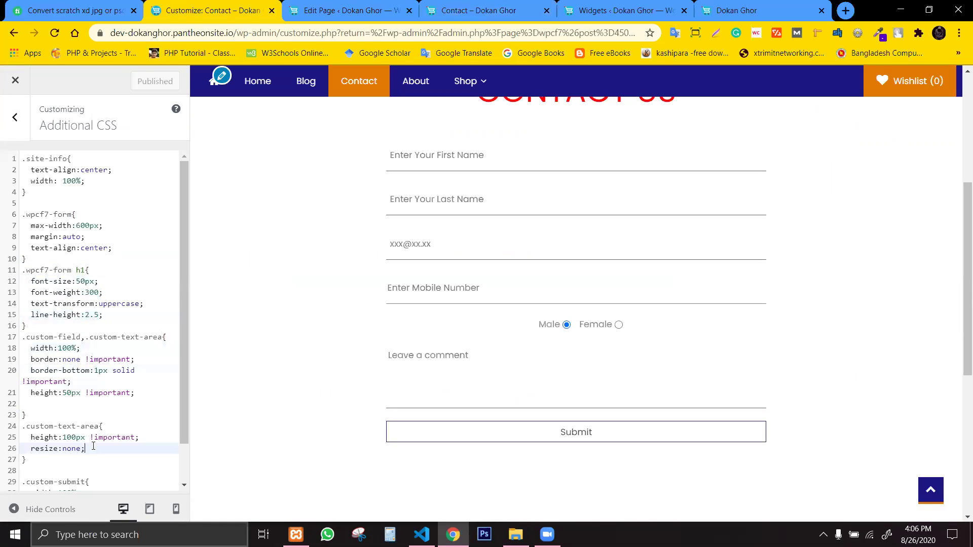
left_click(91, 338)
left_click(76, 294)
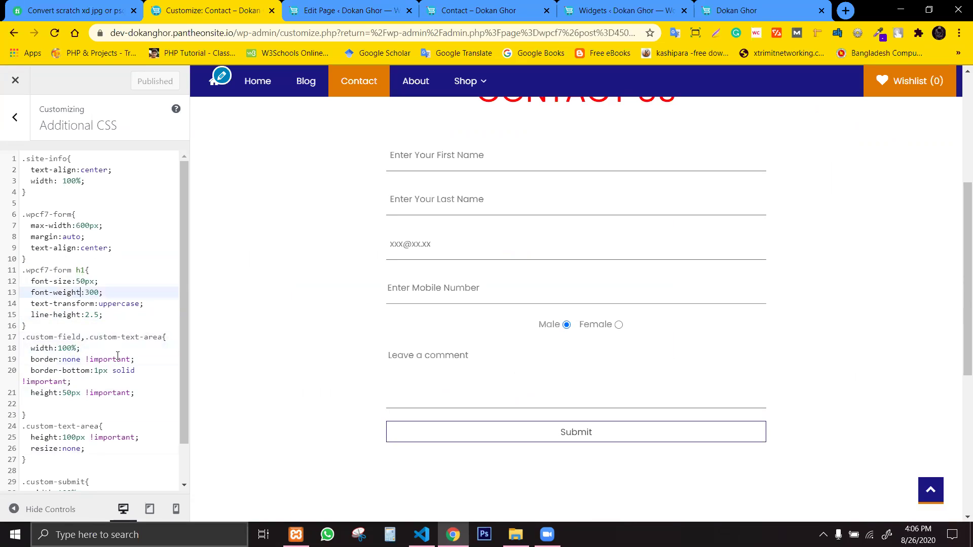
left_click(96, 381)
left_click(143, 393)
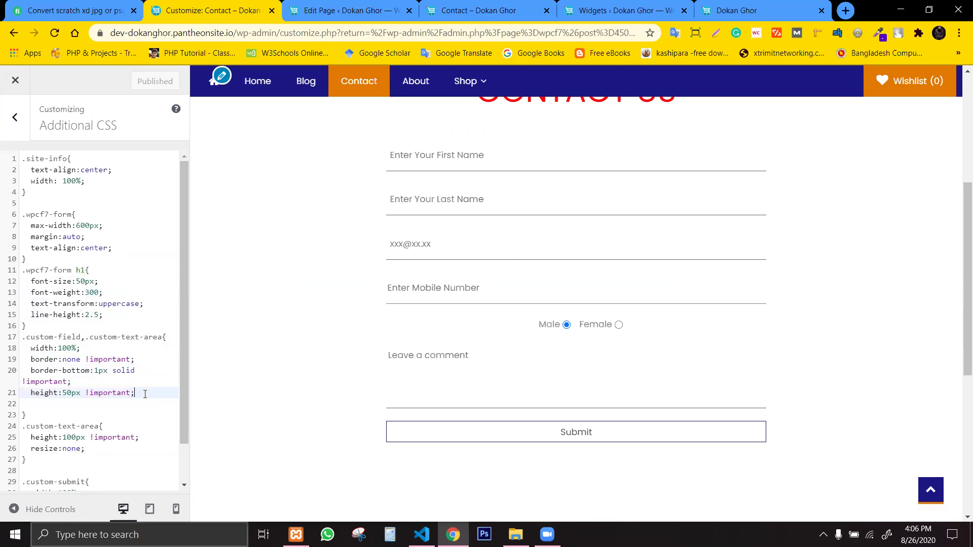
left_click(89, 404)
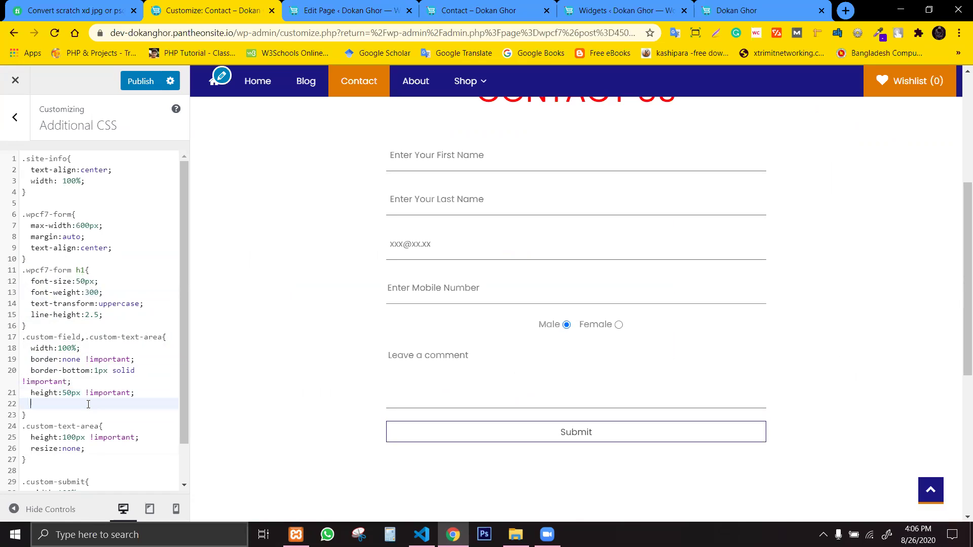
Type outline:none; into the .custom-field rule, then cut it back out.
type("out")
key("Return")
type("none;")
left_click_drag(94, 409, 30, 404)
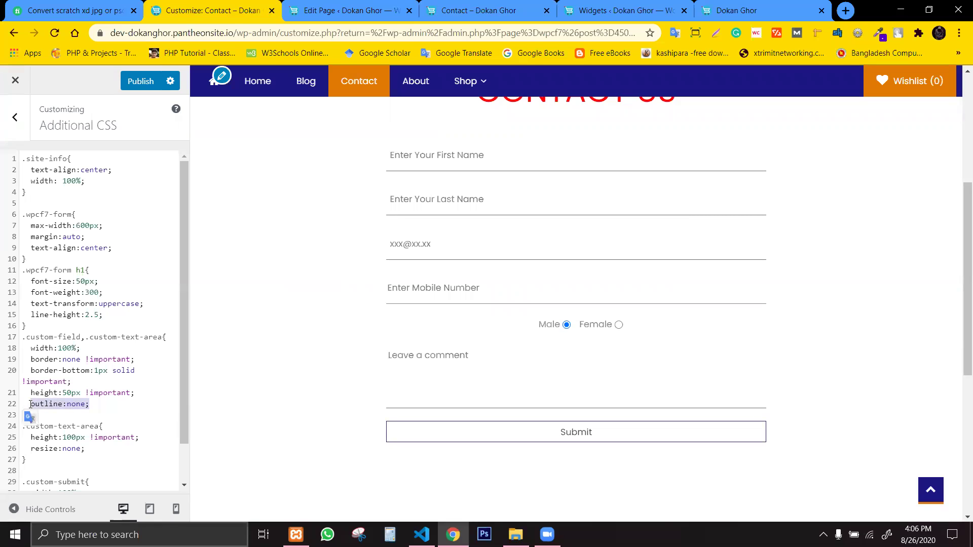
key("ctrl+x")
key("BackSpace")
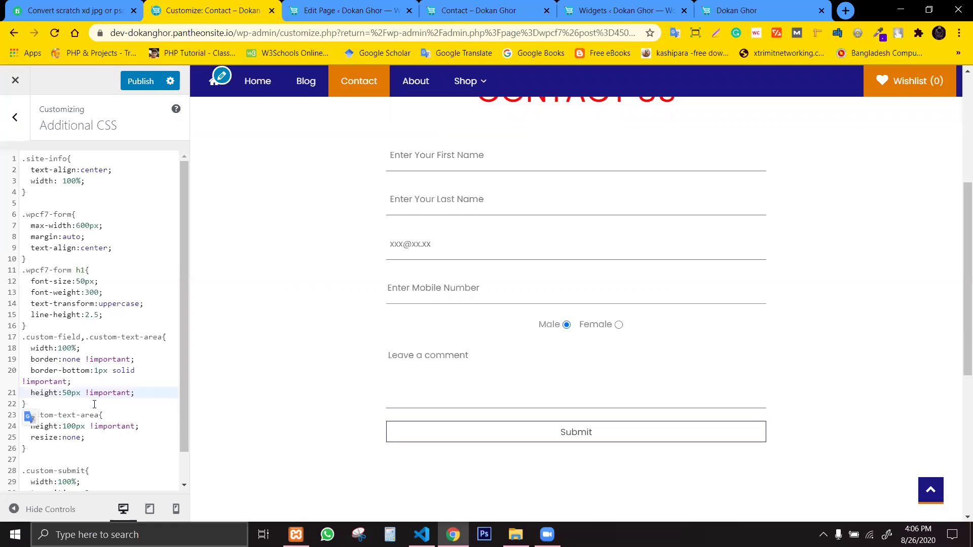
Add a new .custom-field:focus{ outline:none; } rule after the .custom-field rule.
left_click(61, 404)
key("Return")
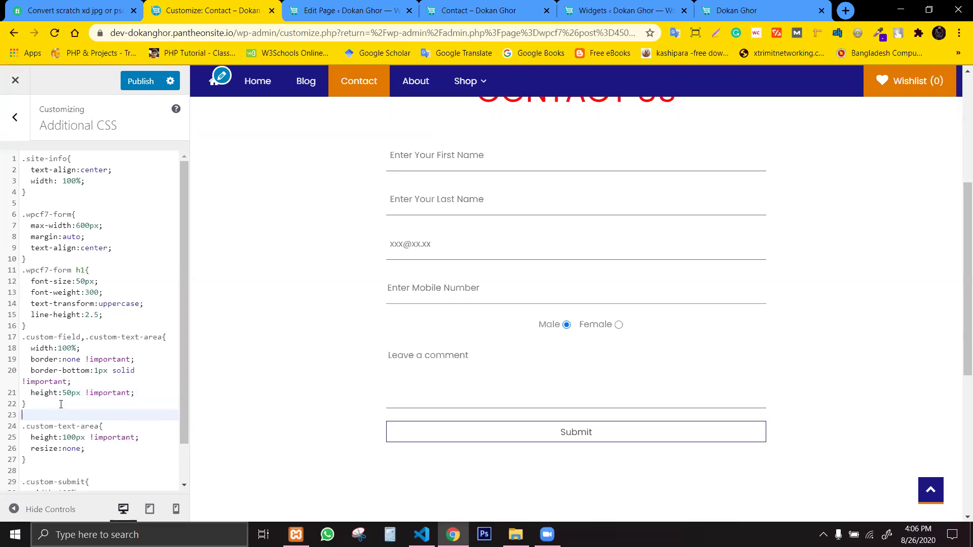
type(".")
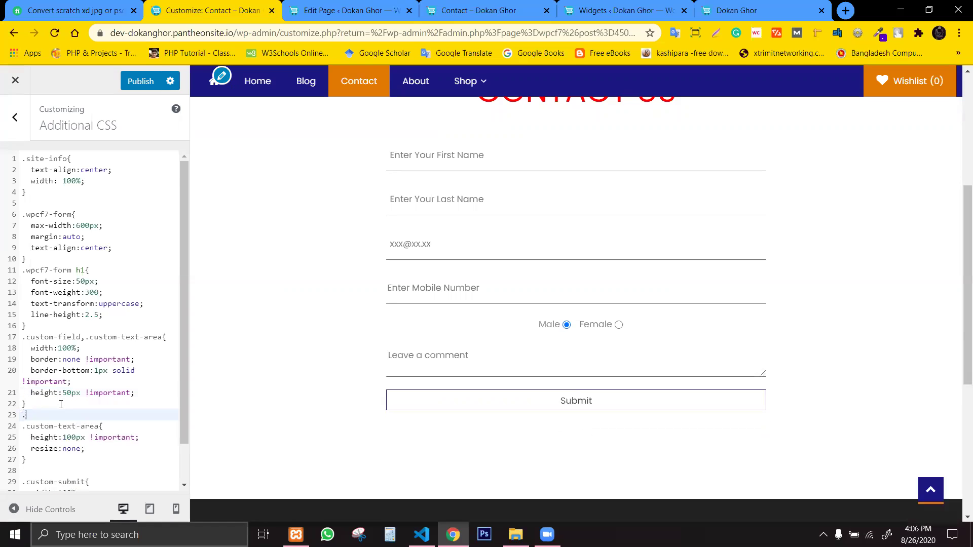
type("custom-field:focus")
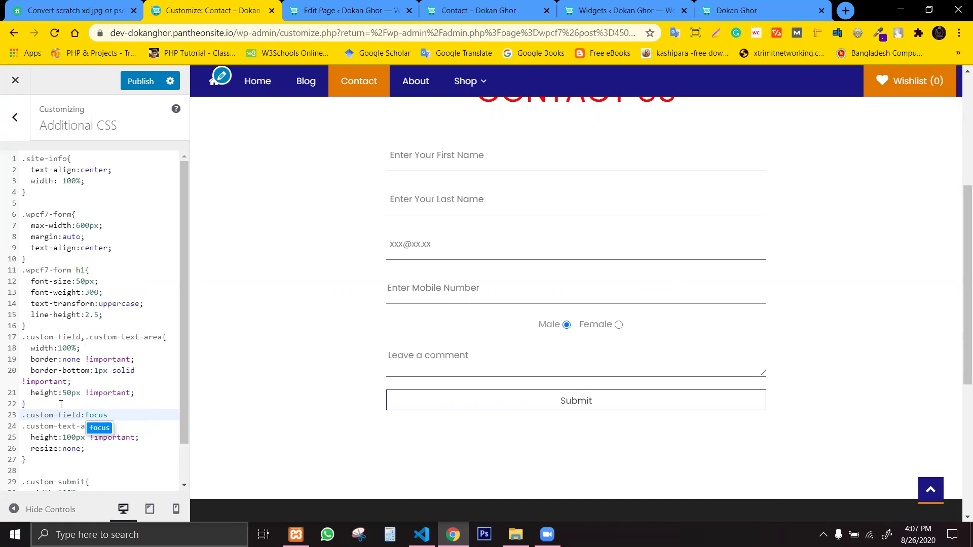
type("{")
key("Return")
type("outlo")
key("Return")
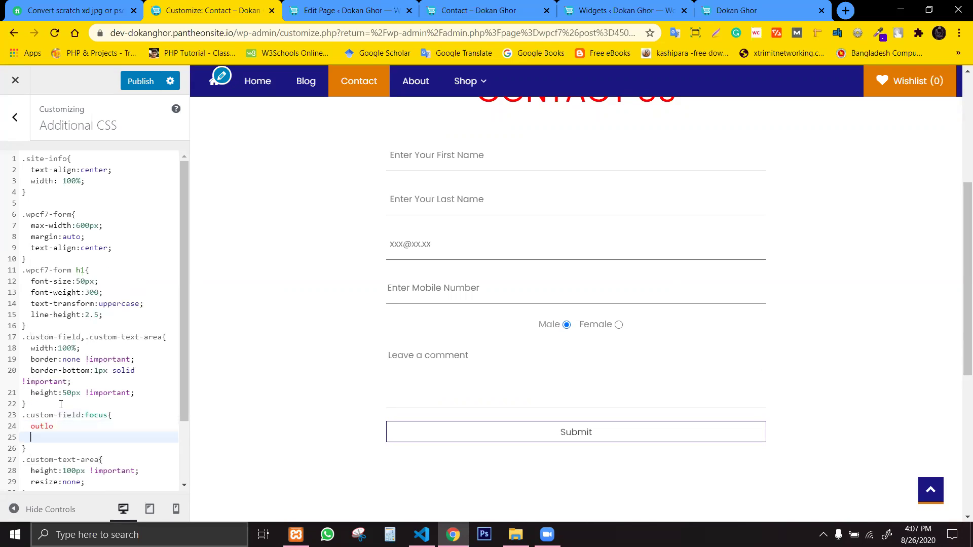
key("BackSpace")
key("BackSpace")
key("BackSpace")
key("BackSpace")
key("BackSpace")
key("BackSpace")
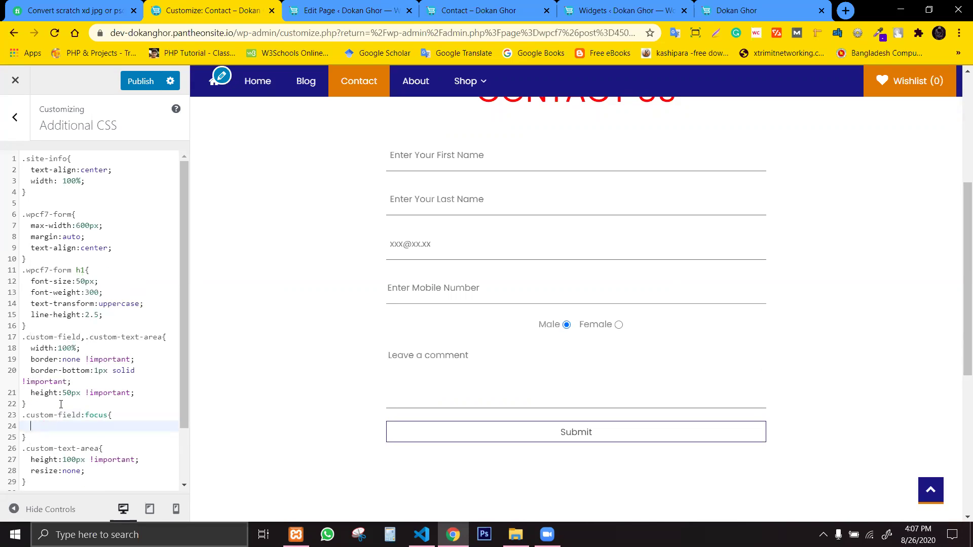
key("ctrl+v")
Test the email field's focus outline in the preview and toggle Hide Controls.
left_click(424, 245)
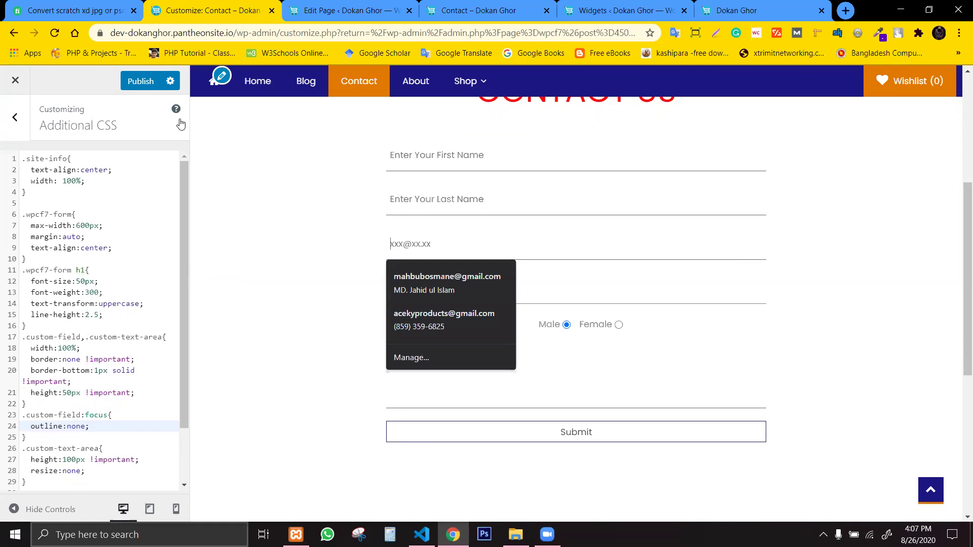
key("Escape")
left_click(51, 509)
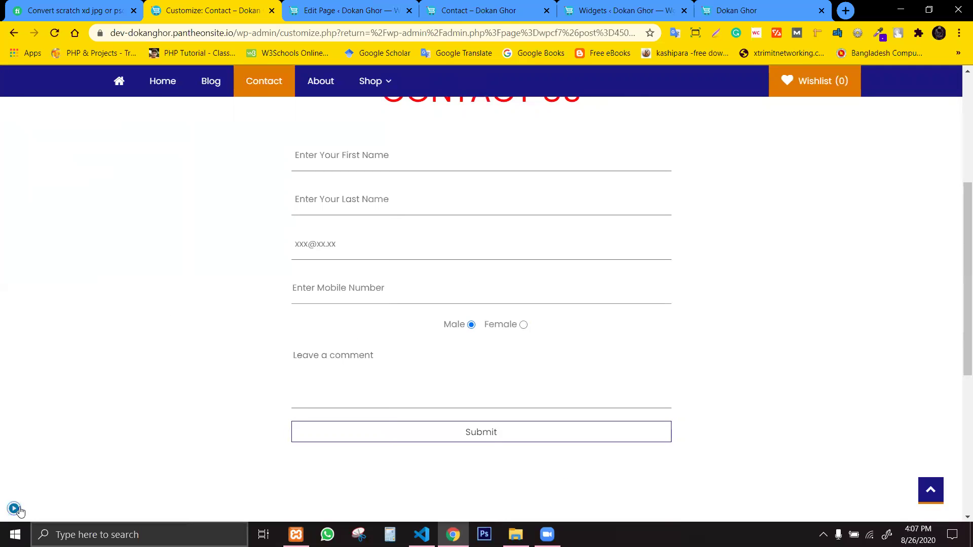
left_click(13, 509)
Select the .custom-text-area selector and drop a stray comma added to its rule.
left_click_drag(93, 429, 21, 412)
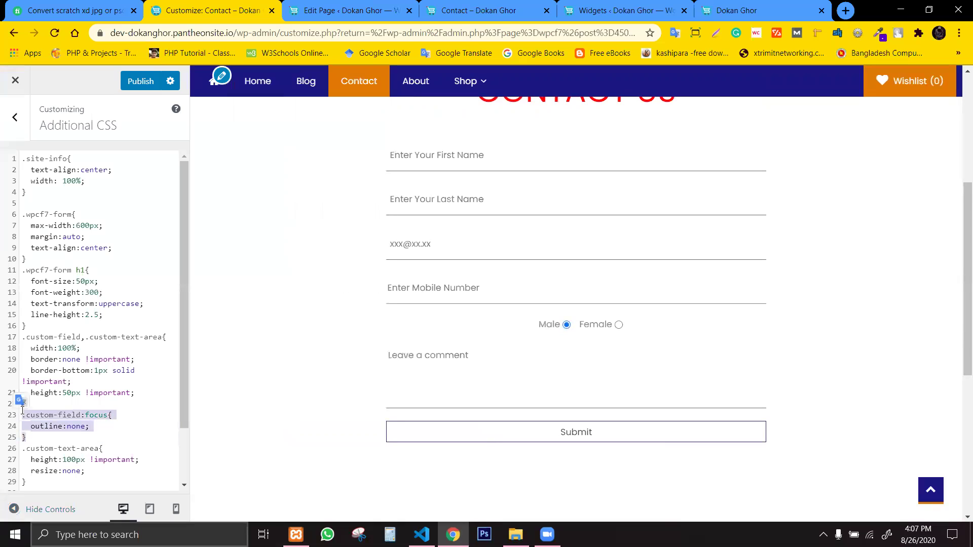
left_click(107, 415)
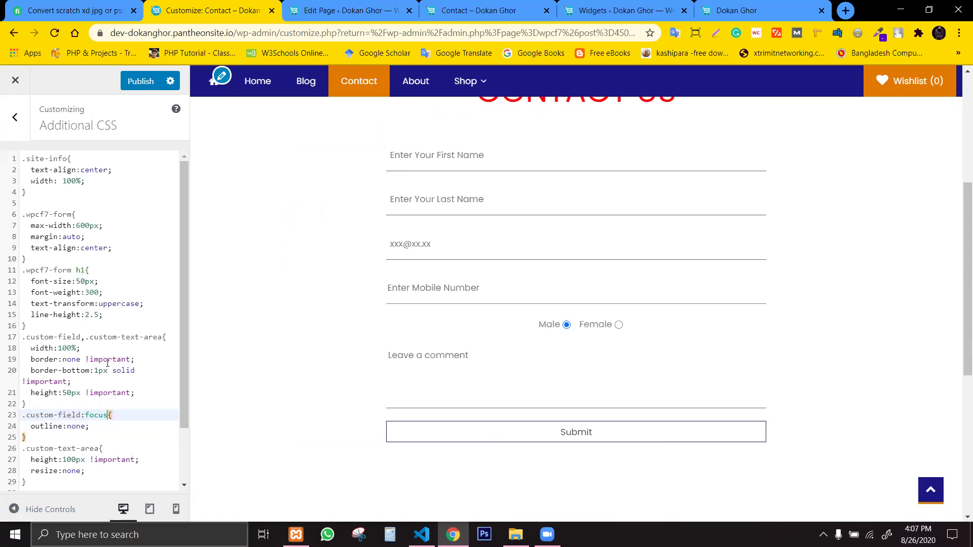
left_click_drag(85, 338, 162, 338)
key("ctrl+c")
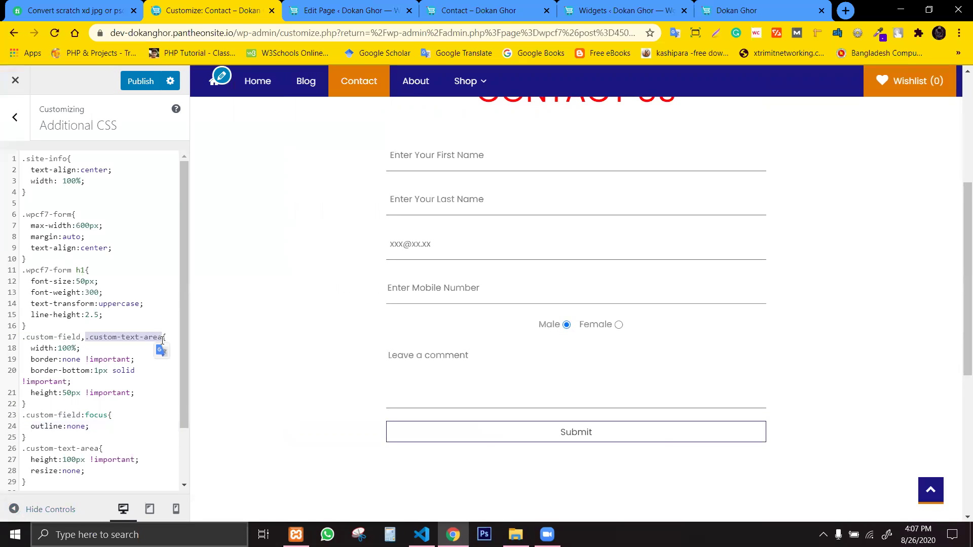
left_click(97, 449)
key("End")
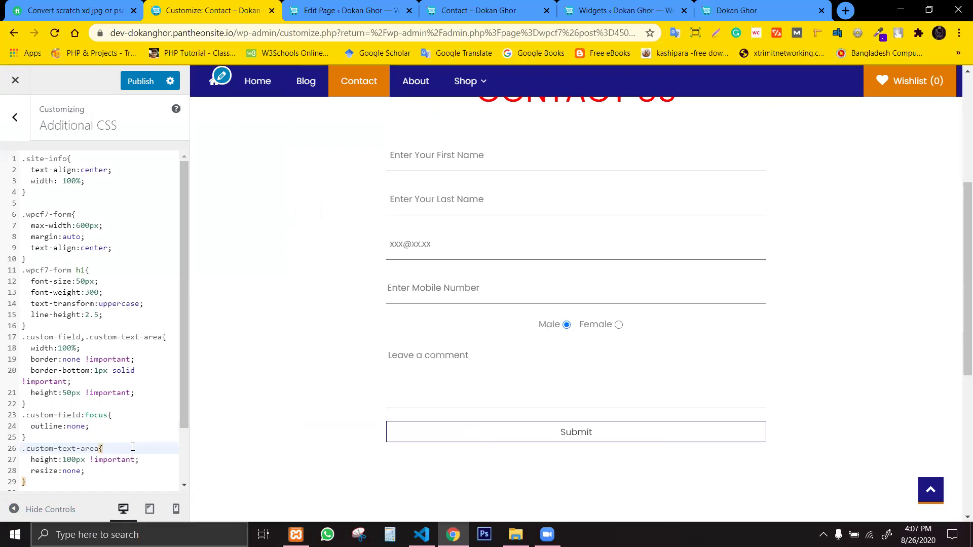
type(",")
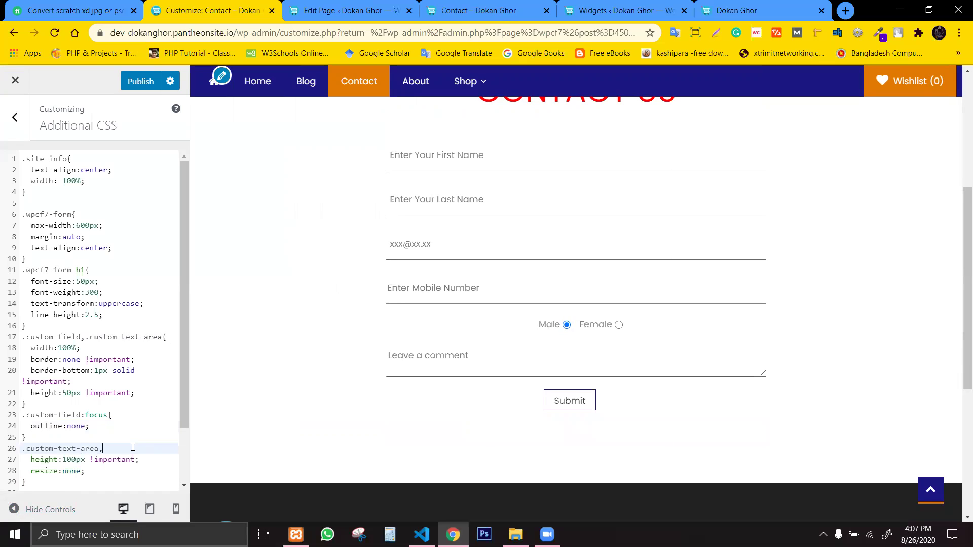
key("BackSpace")
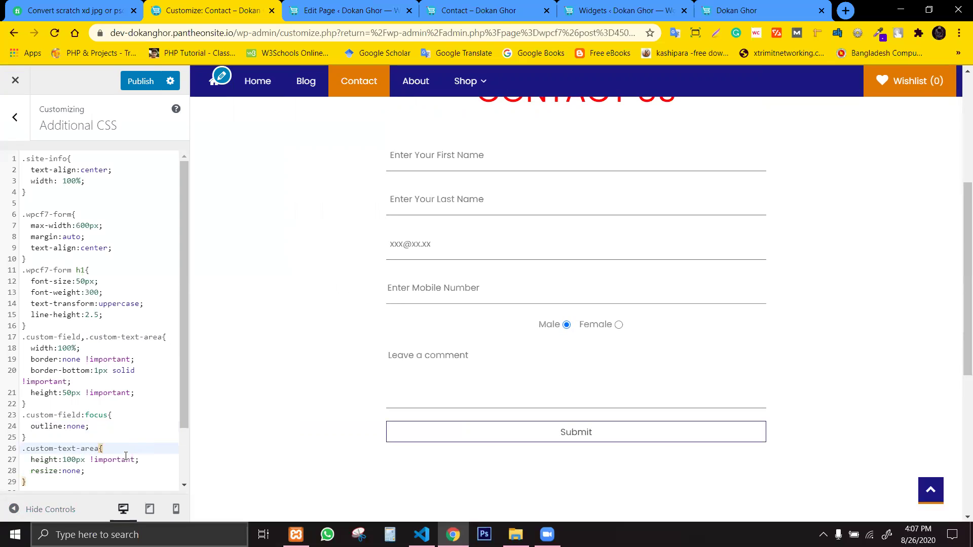
Extend the focus rule to also target .custom-text-area:focus, then switch to the Contact page editor.
left_click(107, 415)
key("Delete")
type(",")
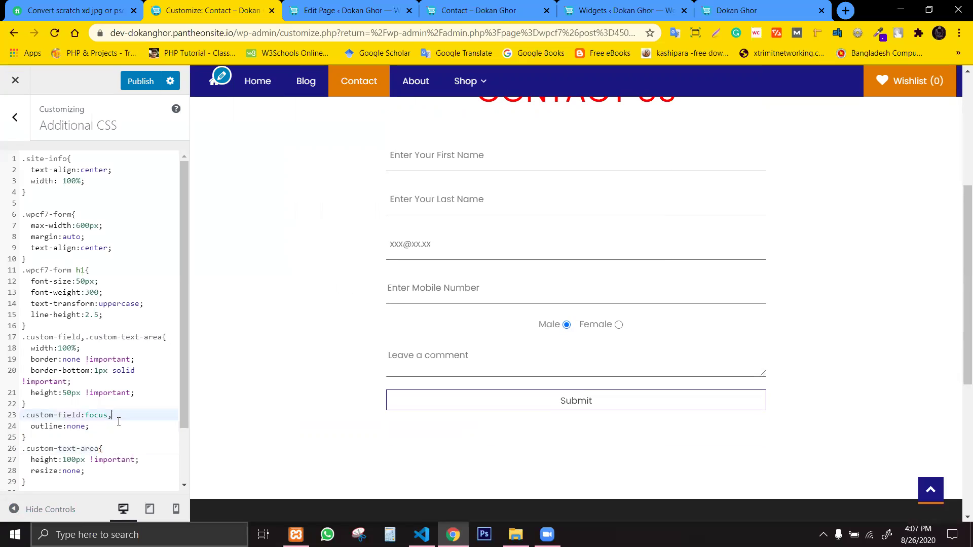
key("ctrl+v")
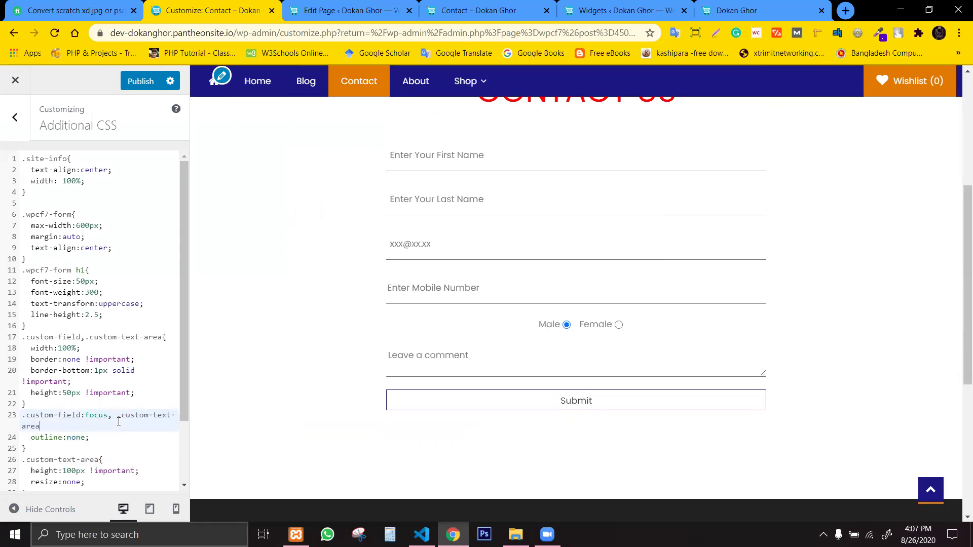
type(":focus")
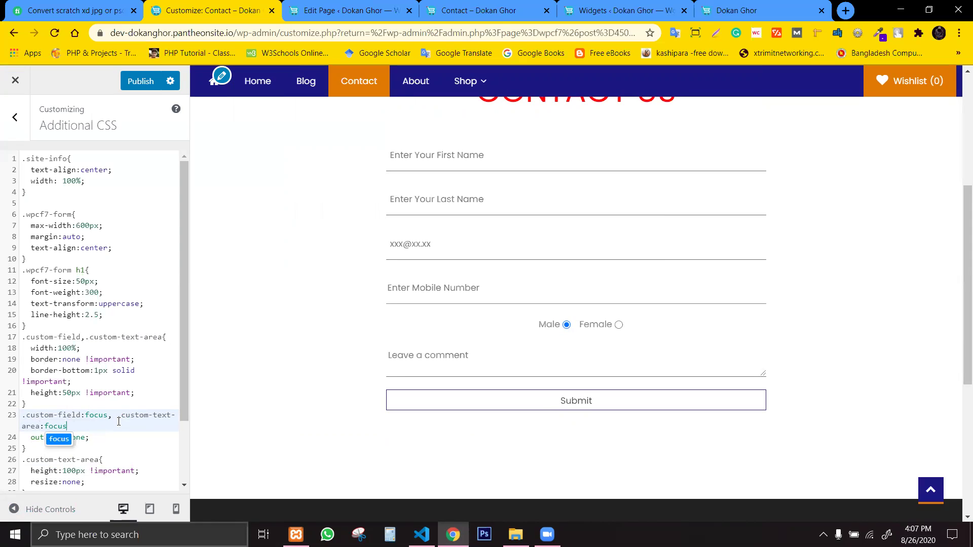
type("{")
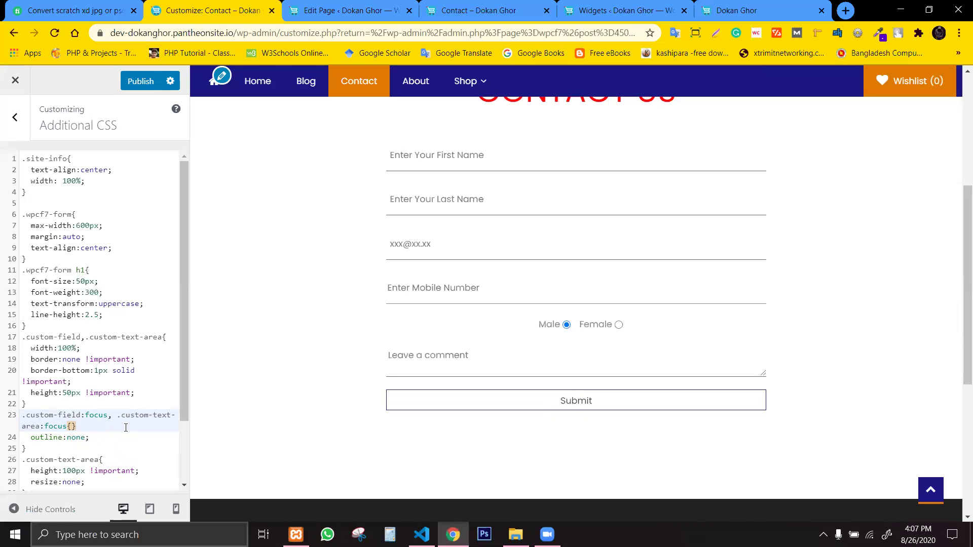
key("Delete")
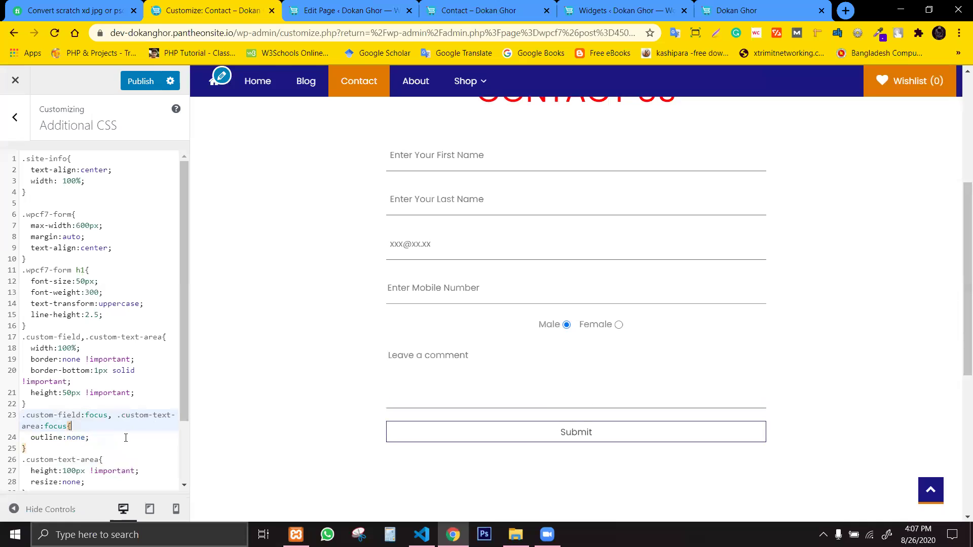
left_click(109, 448)
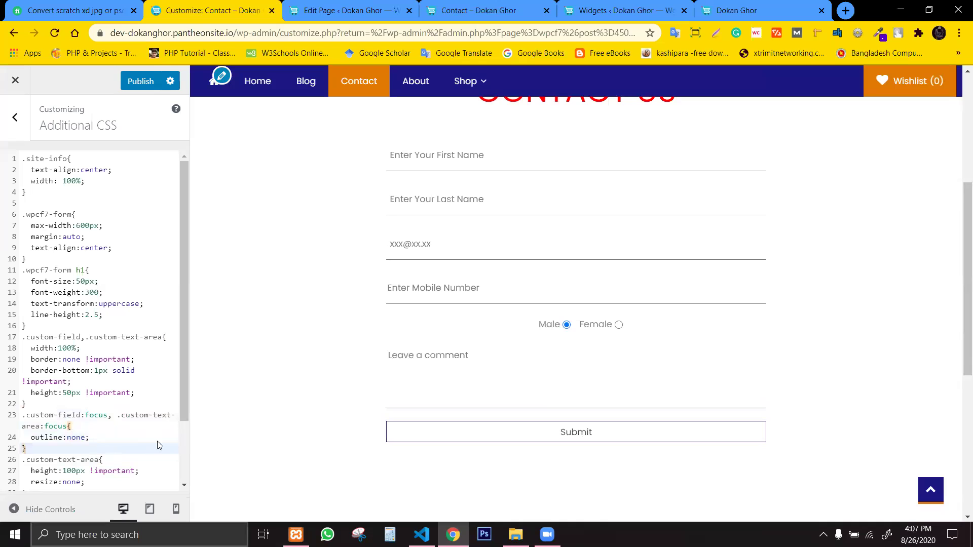
left_click(339, 4)
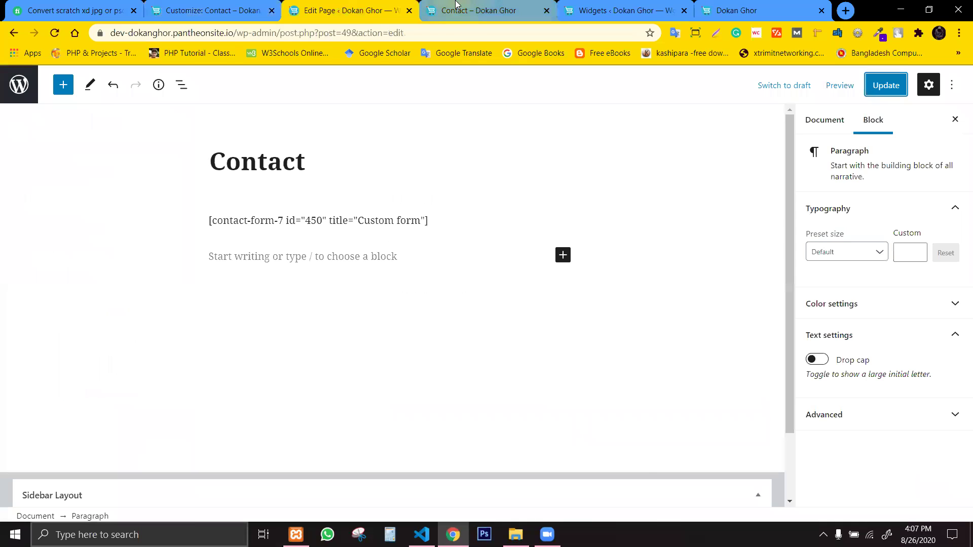
left_click(474, 10)
Reload the contact form preview and try the email field's autofill.
left_click(54, 33)
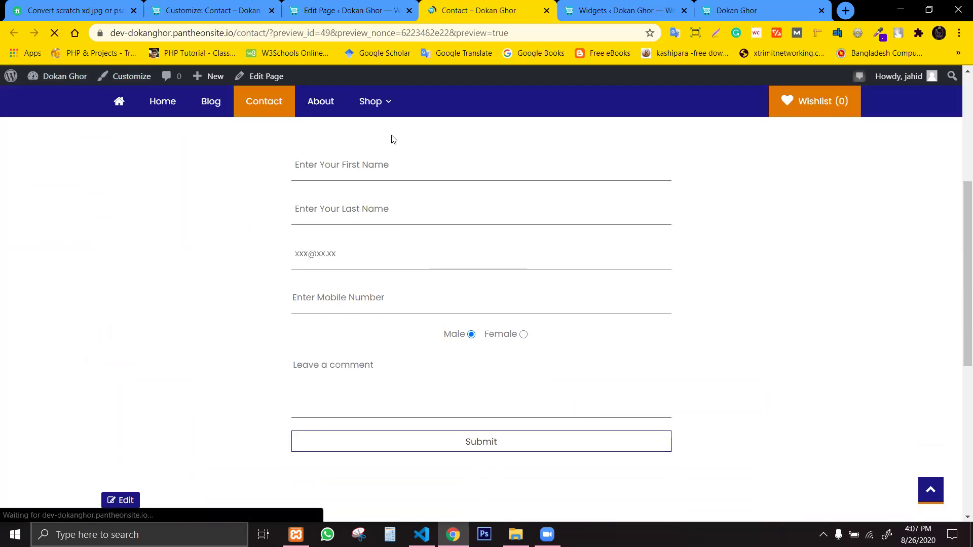
left_click(485, 266)
left_click(485, 263)
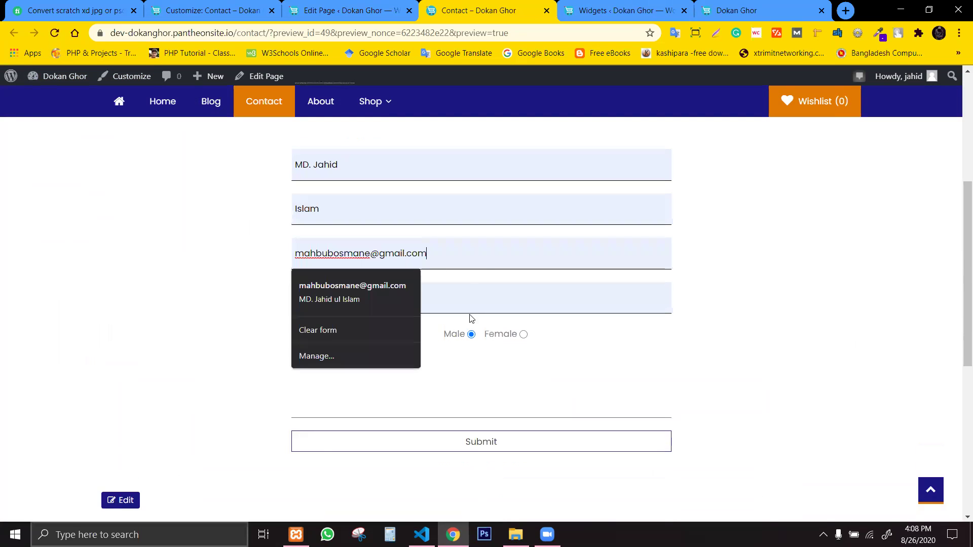
left_click(538, 302)
left_click(572, 259)
Type a test comment, delete it, and switch back to the Contact page editor.
left_click(561, 409)
type("eergsdfgsd")
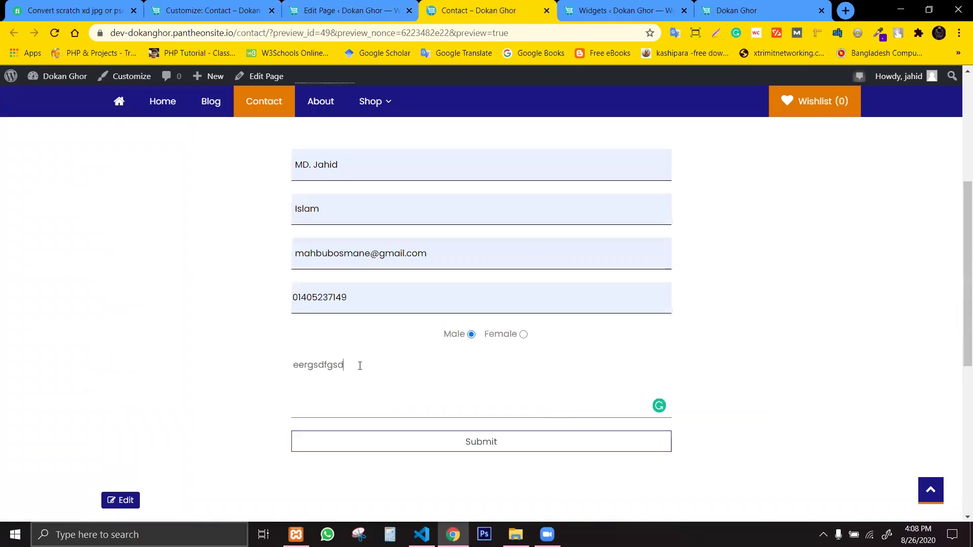
key("ctrl+a")
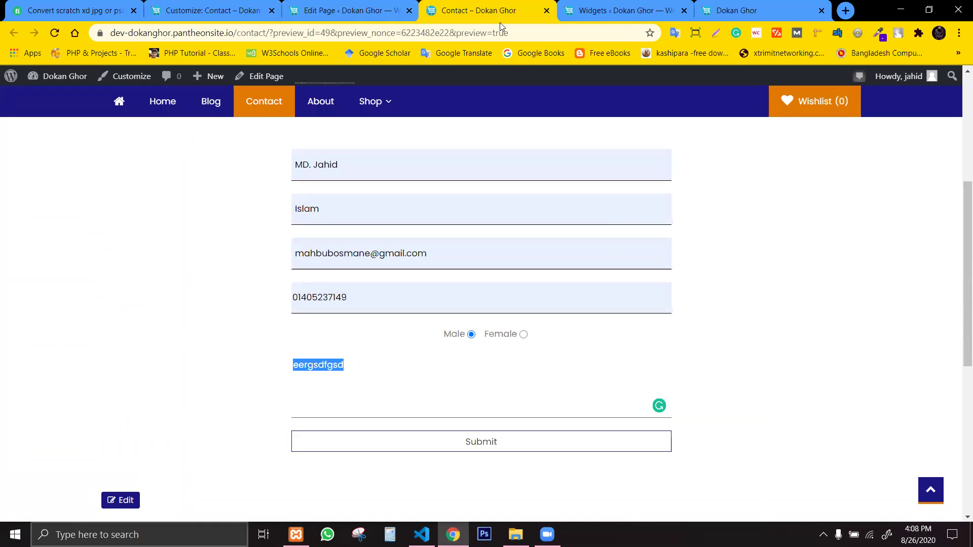
key("BackSpace")
left_click(350, 11)
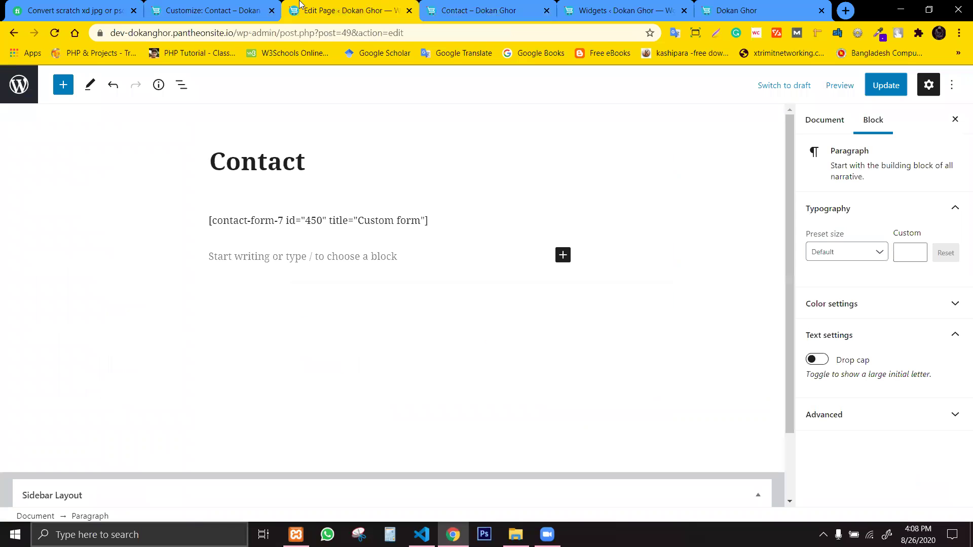
left_click(206, 11)
Paste a duplicate outline:none; line in the focus rule, delete it, and publish the CSS.
left_click_drag(103, 436, 32, 438)
key("ctrl+c")
left_click(113, 437)
key("Return")
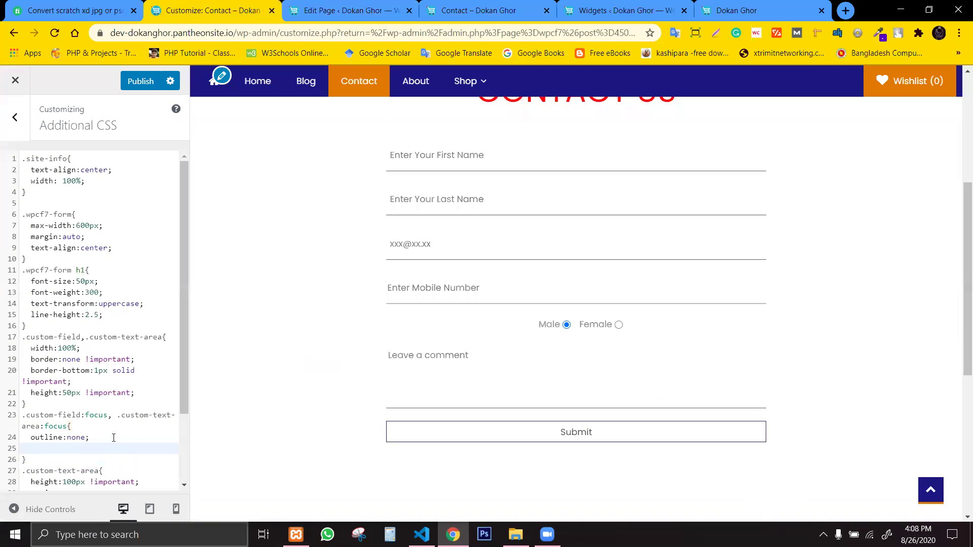
key("ctrl+v")
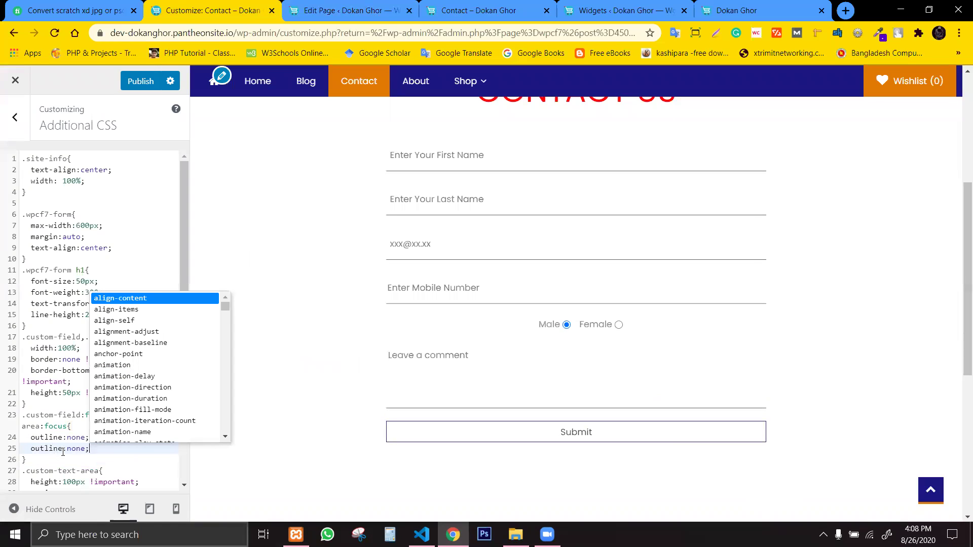
left_click(63, 450)
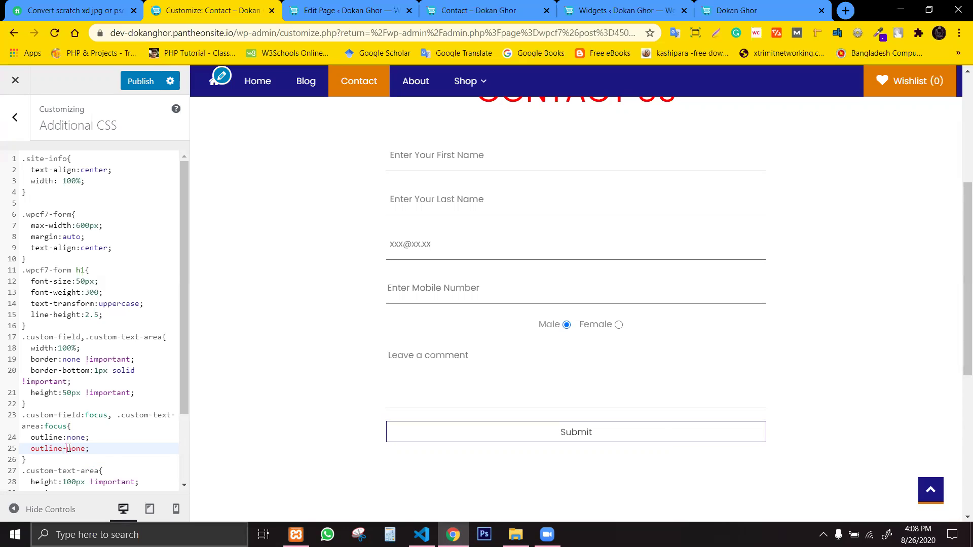
key("ctrl+d")
left_click(66, 451)
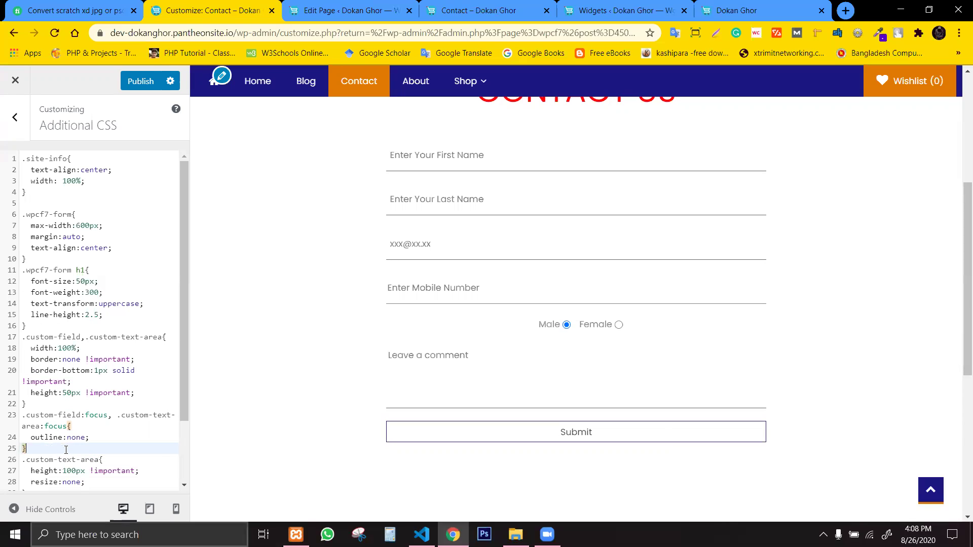
left_click(142, 81)
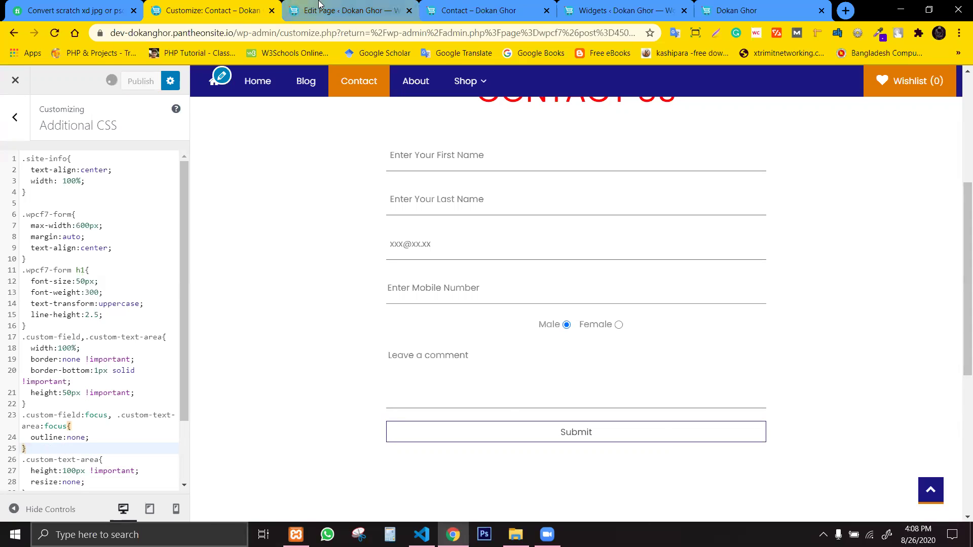
Switch to the Dokan Ghor storefront tab and reload its home page.
left_click(621, 11)
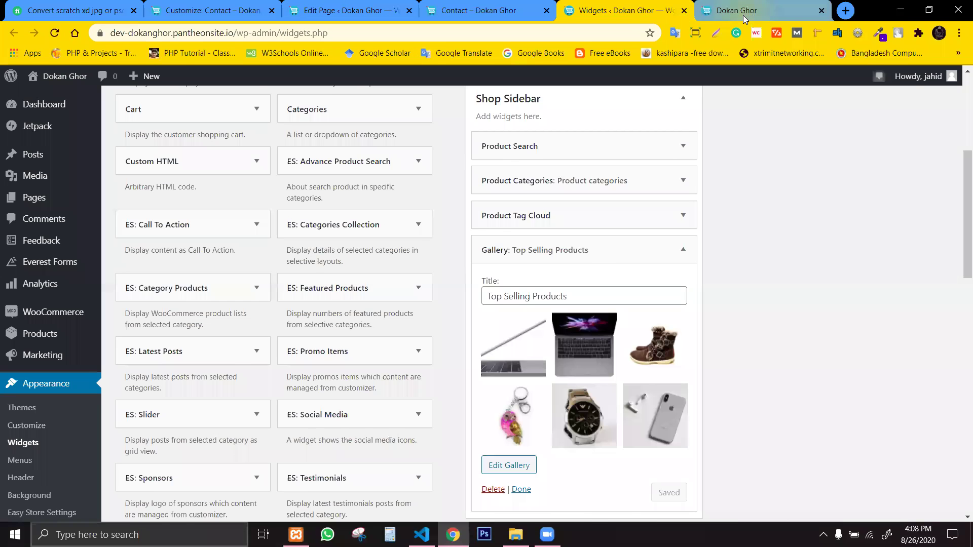
left_click(742, 16)
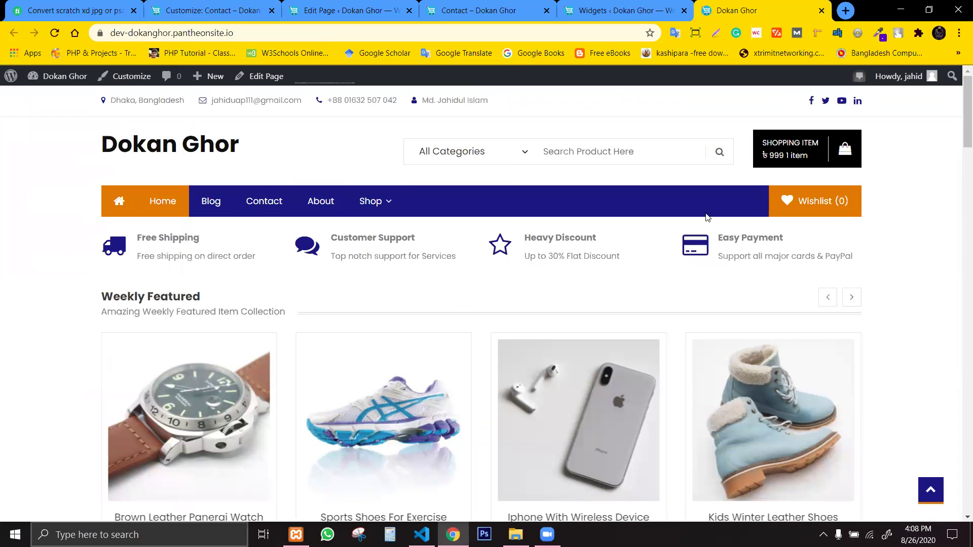
left_click(960, 175)
left_click_drag(960, 174, 957, 107)
left_click(53, 33)
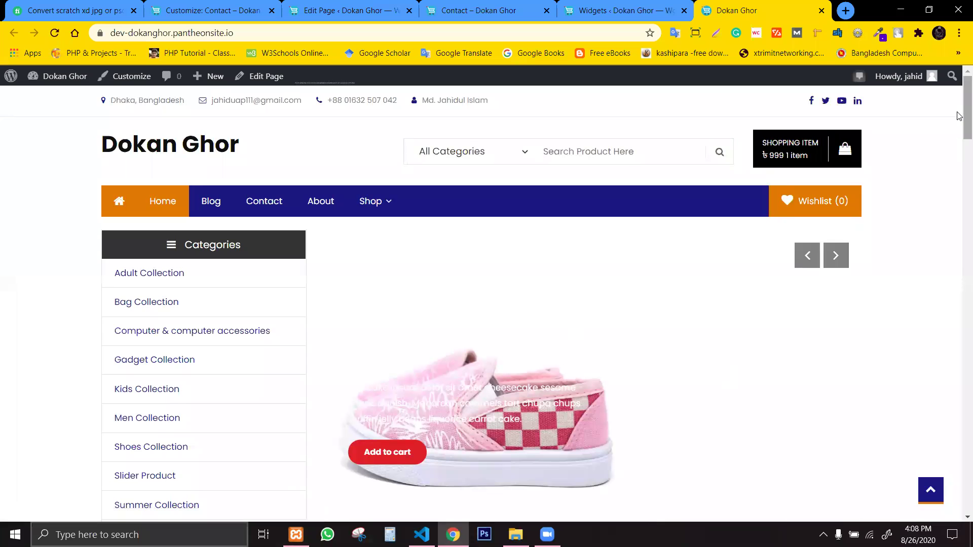
scroll(959, 136, "down", 3)
scroll(960, 137, "up", 3)
From the contact form preview tab, go to the site's Blog page via the navigation menu.
left_click(837, 213)
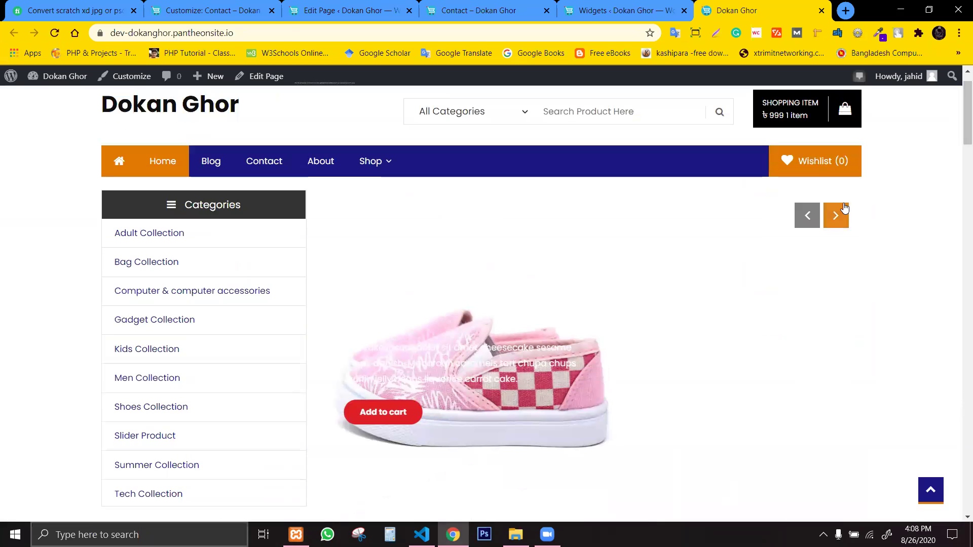
scroll(120, 144, "up", 1)
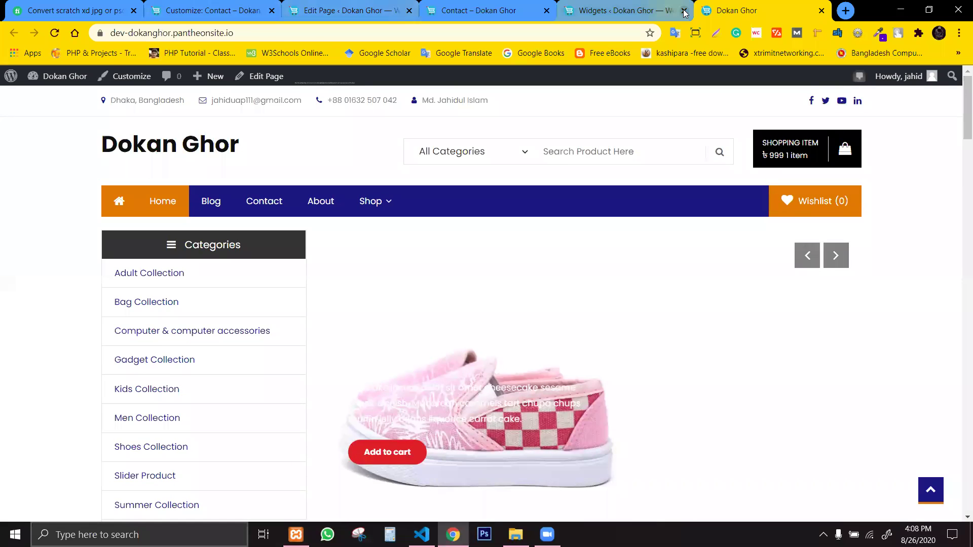
left_click(608, 10)
left_click(504, 10)
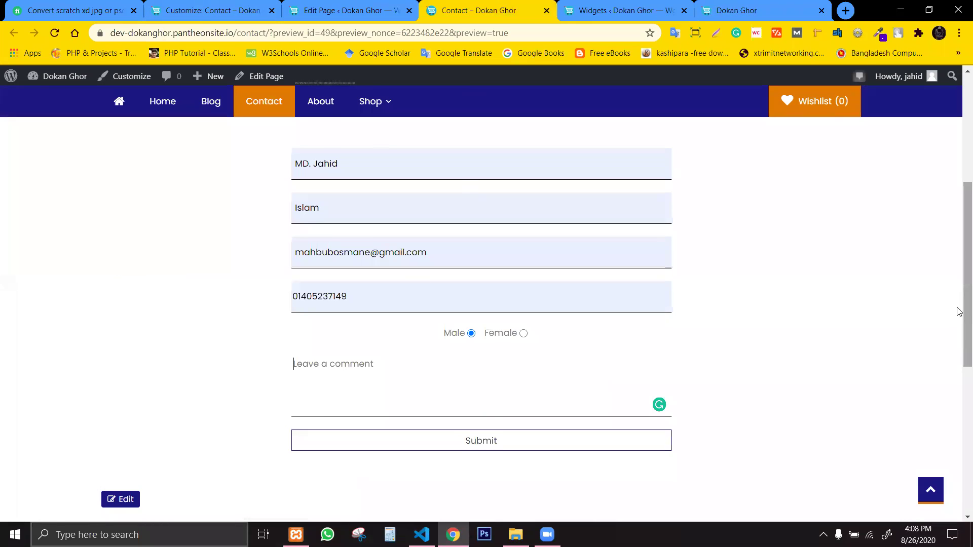
scroll(959, 173, "up", 3)
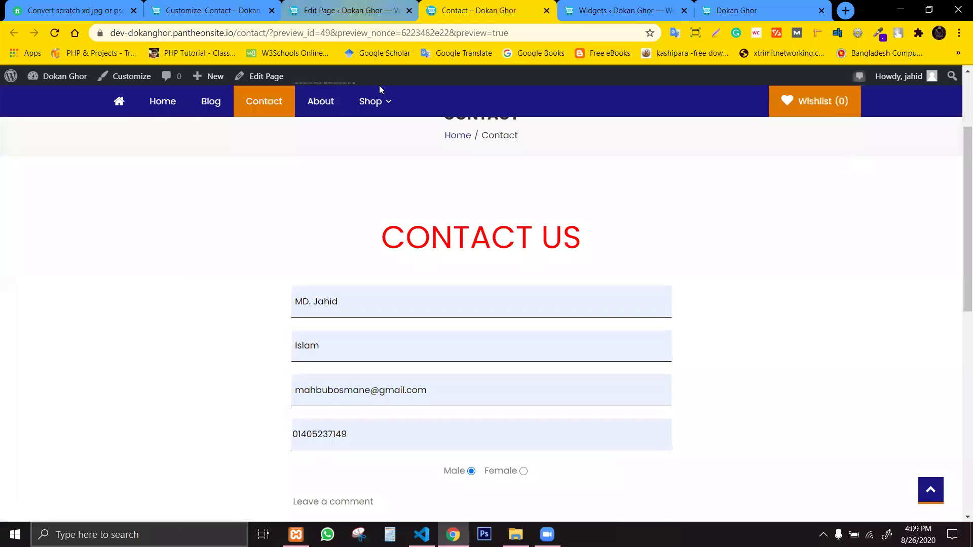
left_click(194, 105)
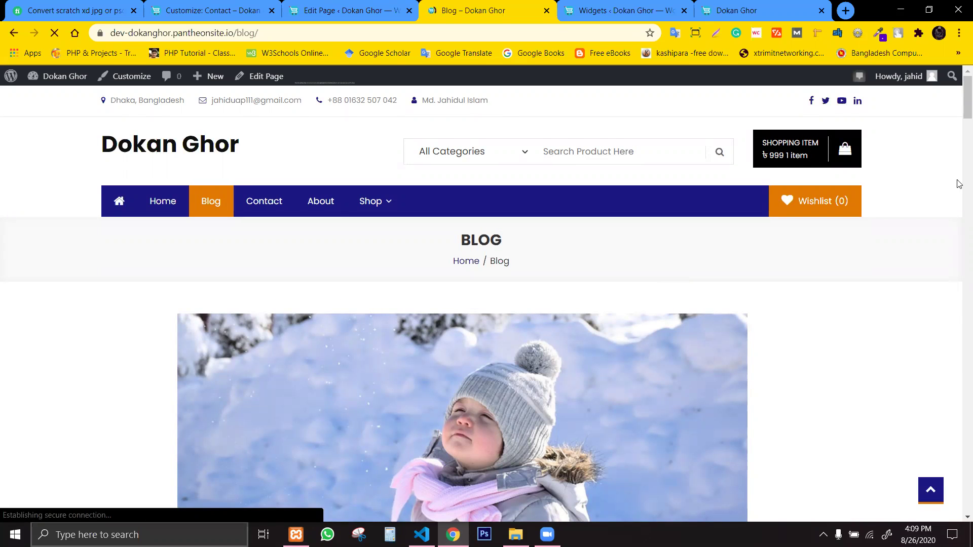
Open the live Contact page and check the restyled form's email field focus.
left_click_drag(959, 100, 428, 135)
left_click(261, 197)
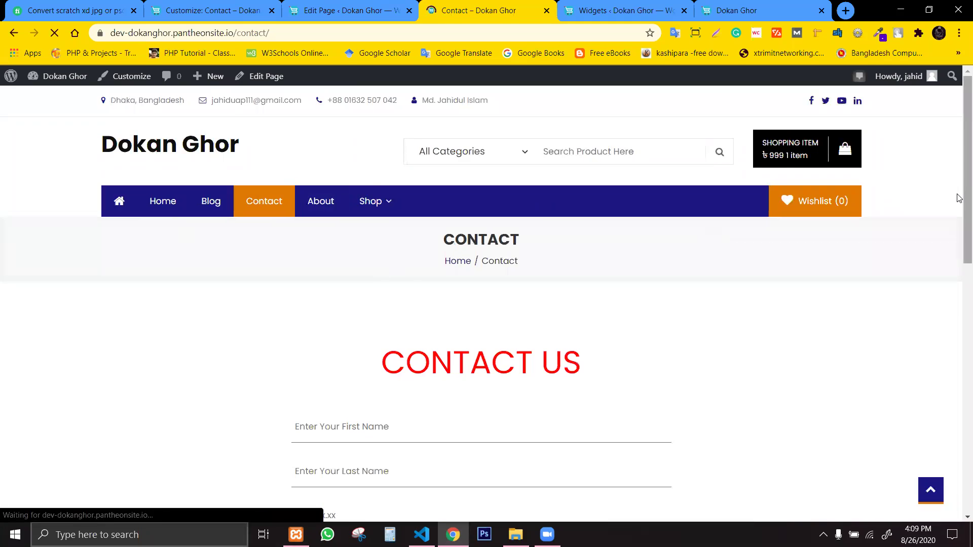
scroll(958, 343, "down", 6)
scroll(958, 324, "up", 3)
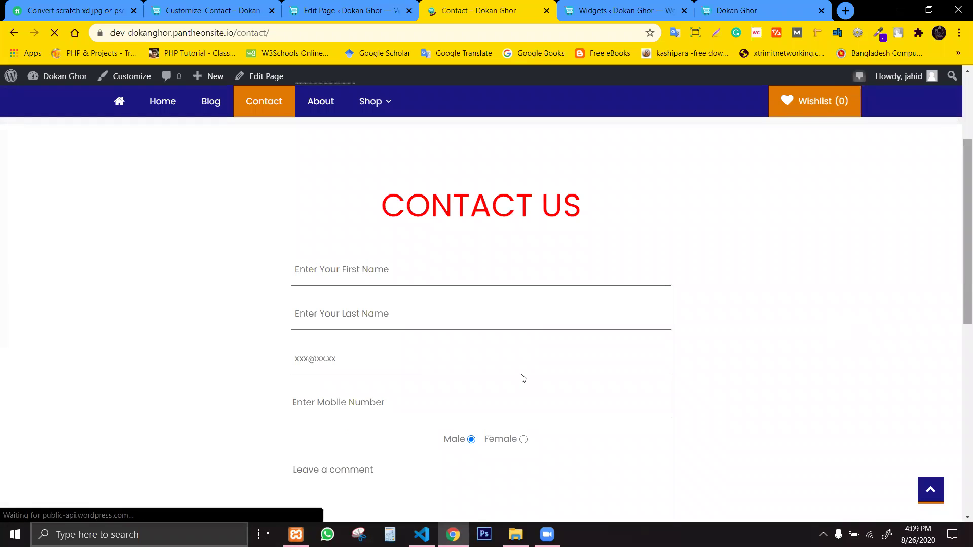
left_click(515, 349)
left_click_drag(762, 273, 693, 347)
scroll(694, 347, "up", 3)
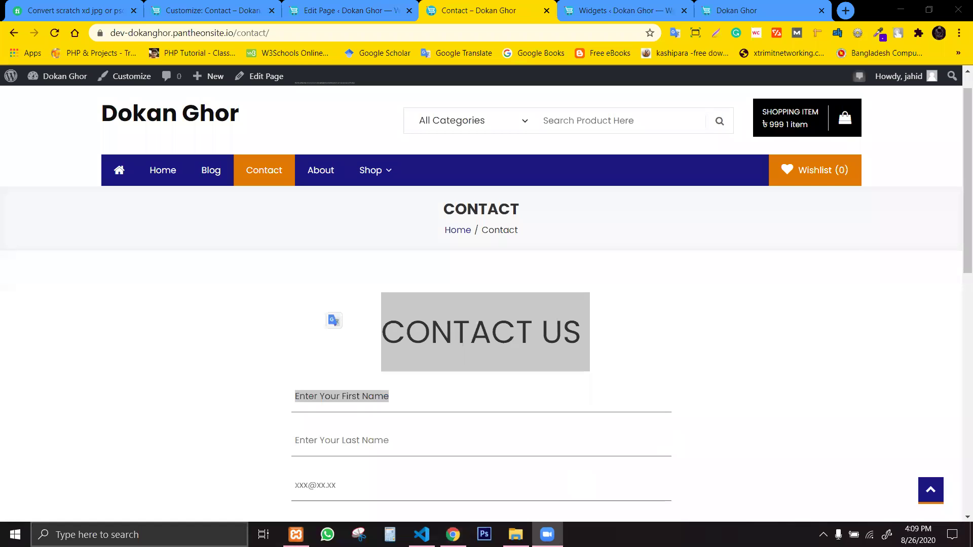
Switch back and forth between the Contact page editor and the live Contact page.
left_click(353, 6)
left_click(430, 6)
left_click(368, 6)
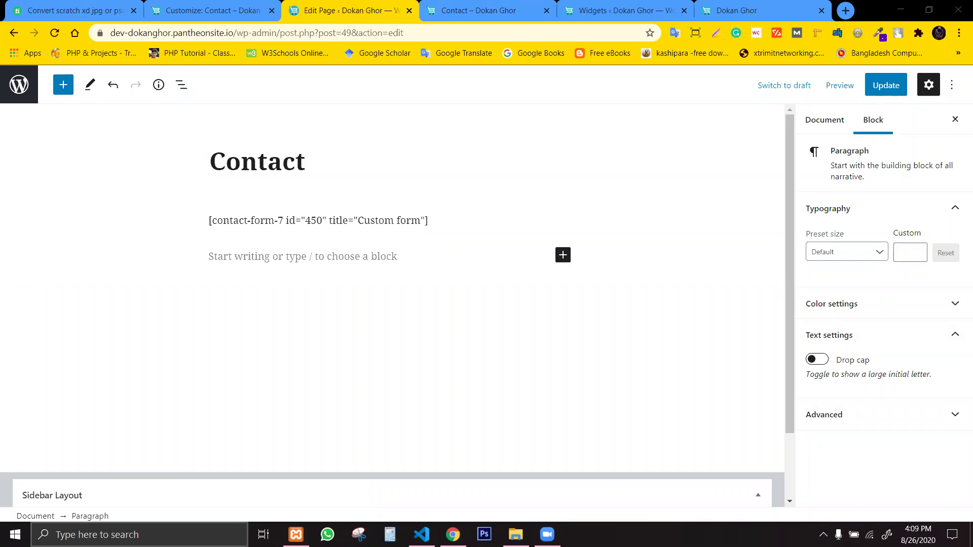
left_click(442, 4)
Close the live Contact, Widgets, Contact page editor and Customizer tabs.
middle_click(444, 4)
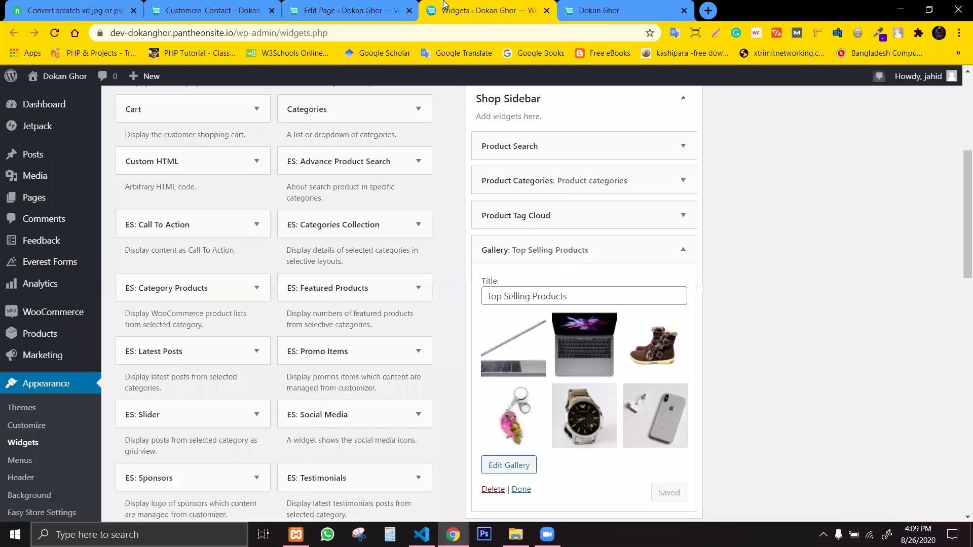
middle_click(446, 4)
left_click(343, 4)
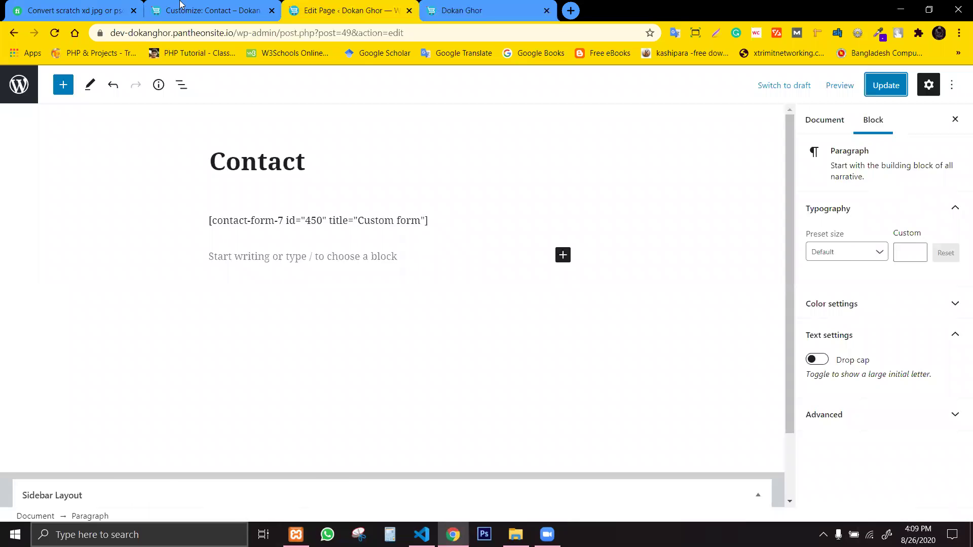
key("ctrl+w")
left_click(180, 4)
middle_click(213, 11)
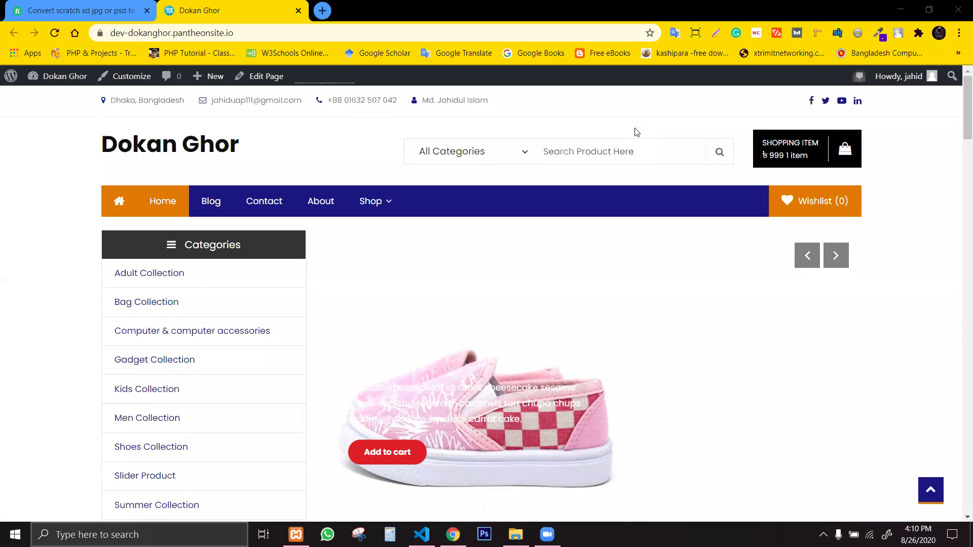
Open and close the storefront's product category list several times.
left_click(325, 134)
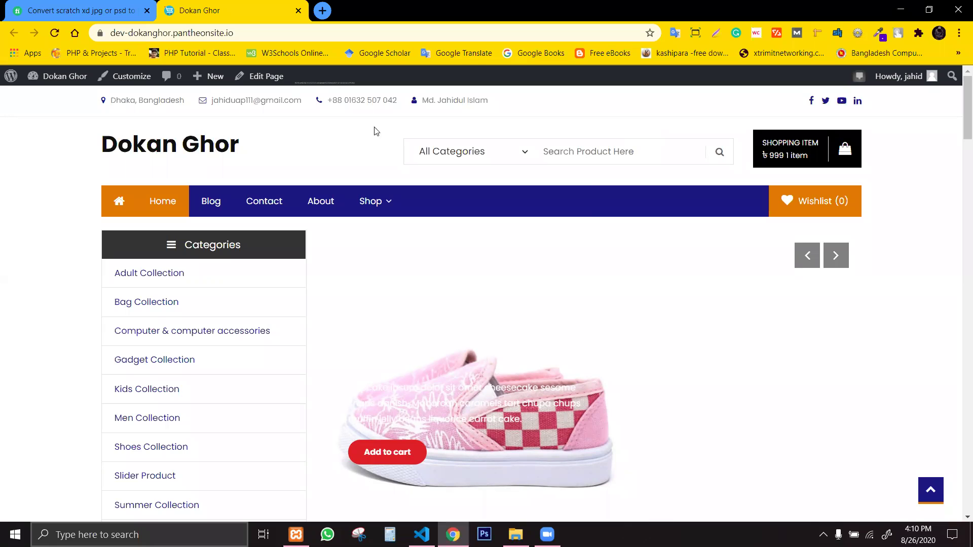
left_click(530, 155)
left_click(530, 155)
left_click(529, 154)
left_click(529, 155)
left_click(528, 154)
left_click(528, 136)
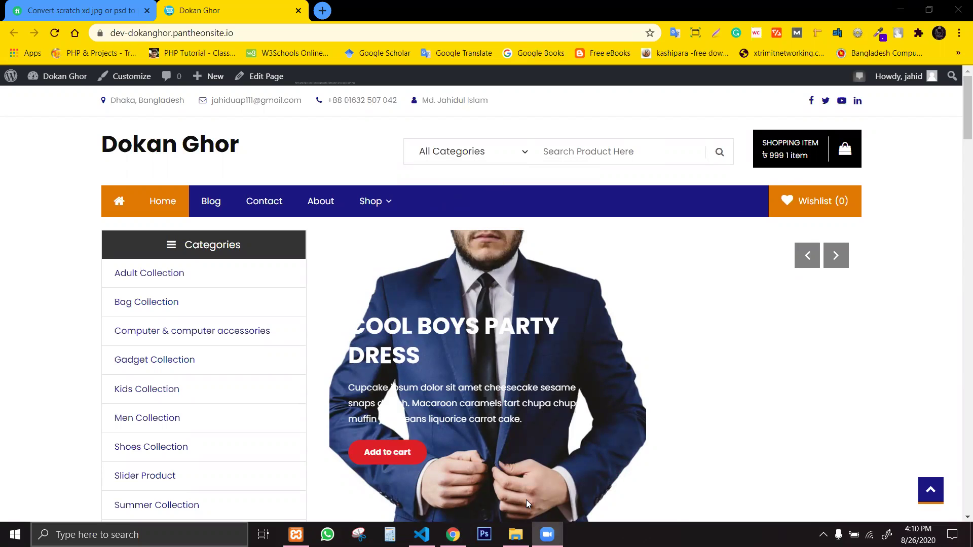
Return to the Dokan Ghor storefront and reveal the site name's admin dropdown.
key("alt+Tab")
key("ctrl+Tab")
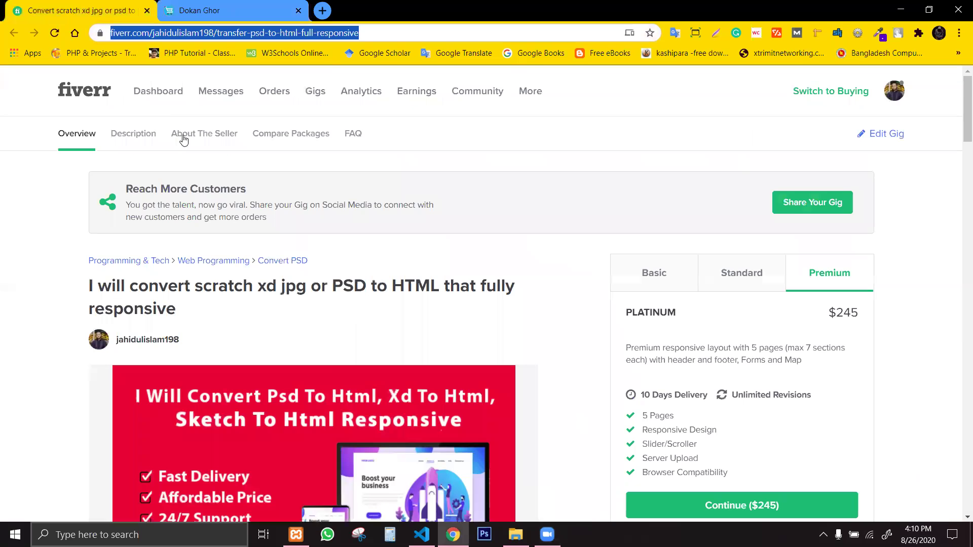
left_click(213, 6)
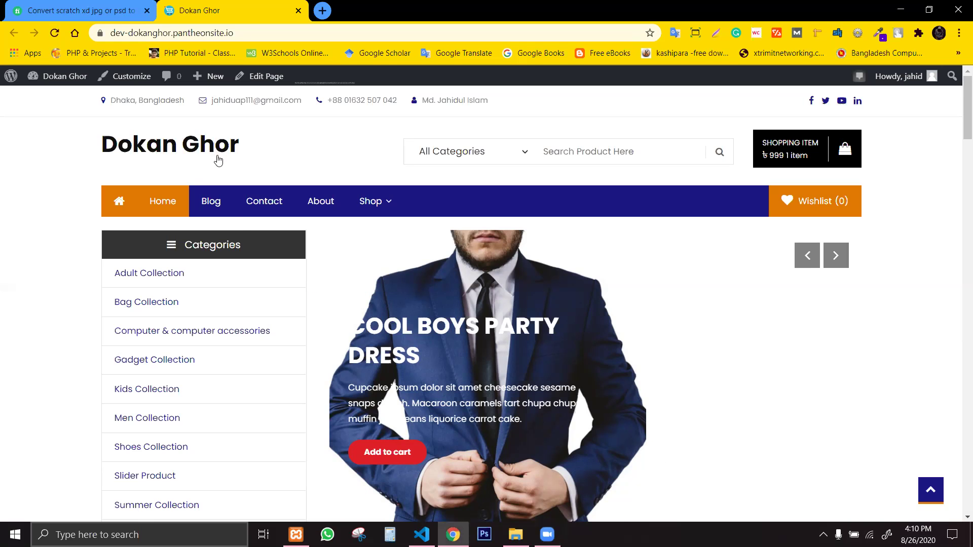
mouse_move(208, 76)
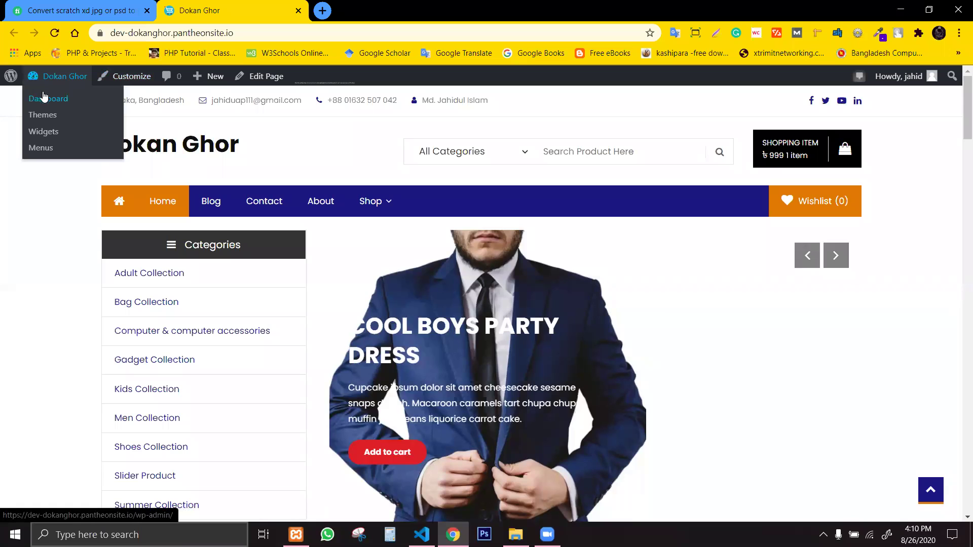
Open the WordPress Dashboard and launch Appearance > Customize in a new tab.
left_click(42, 99)
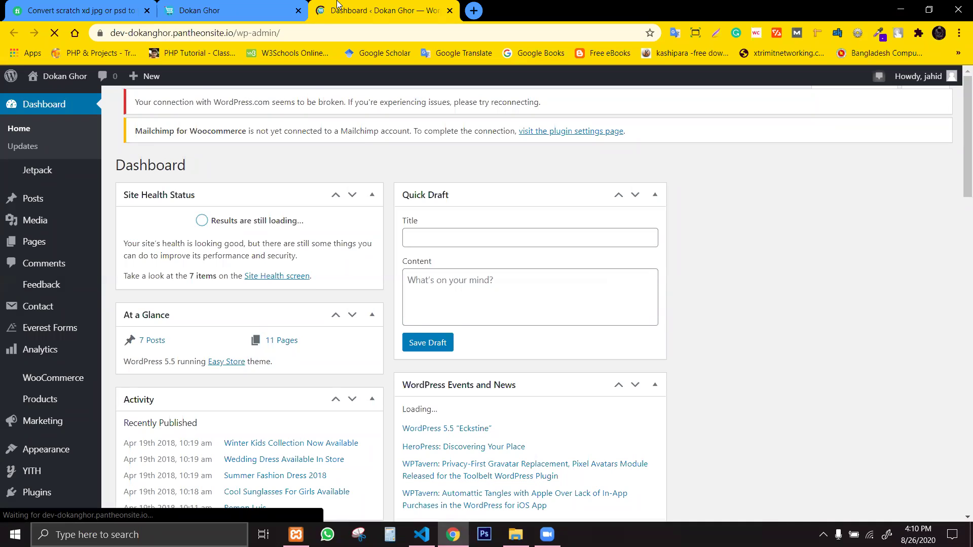
mouse_move(11, 77)
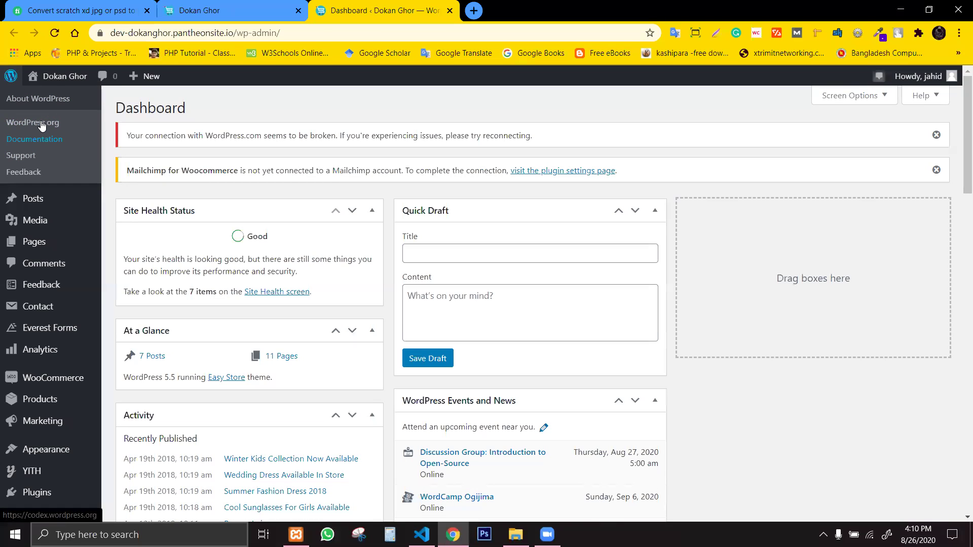
mouse_move(60, 79)
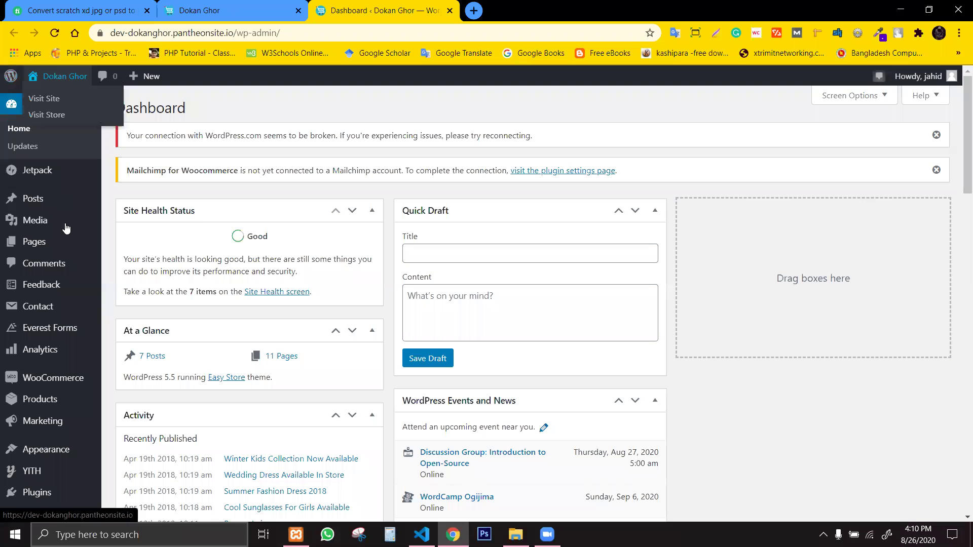
mouse_move(44, 414)
mouse_move(54, 452)
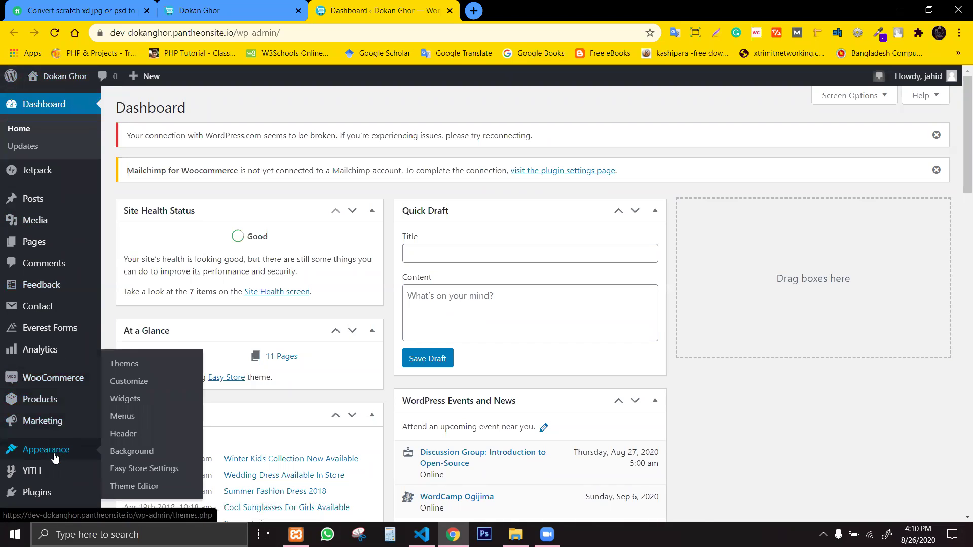
middle_click(133, 382)
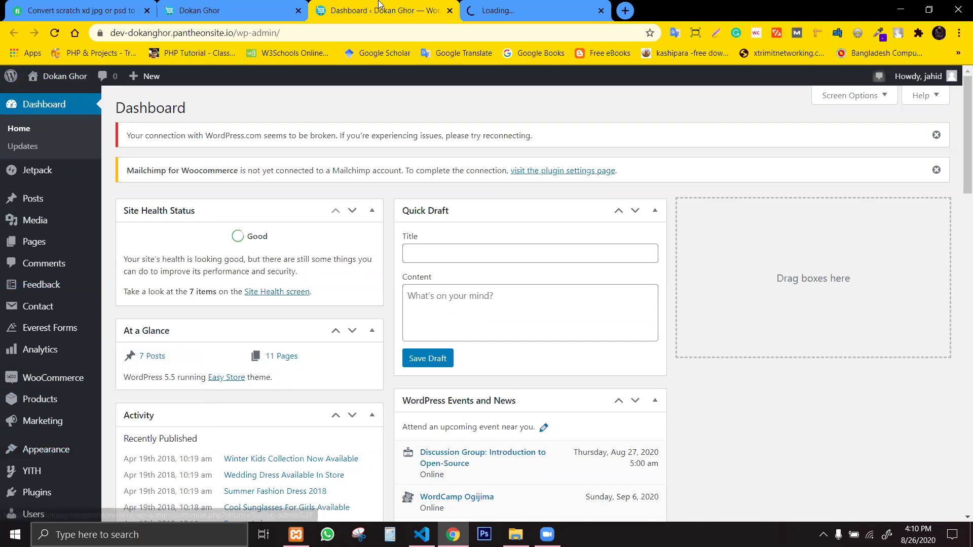
Move the Customizer tab into its own window snapped to the right half.
left_click(527, 5)
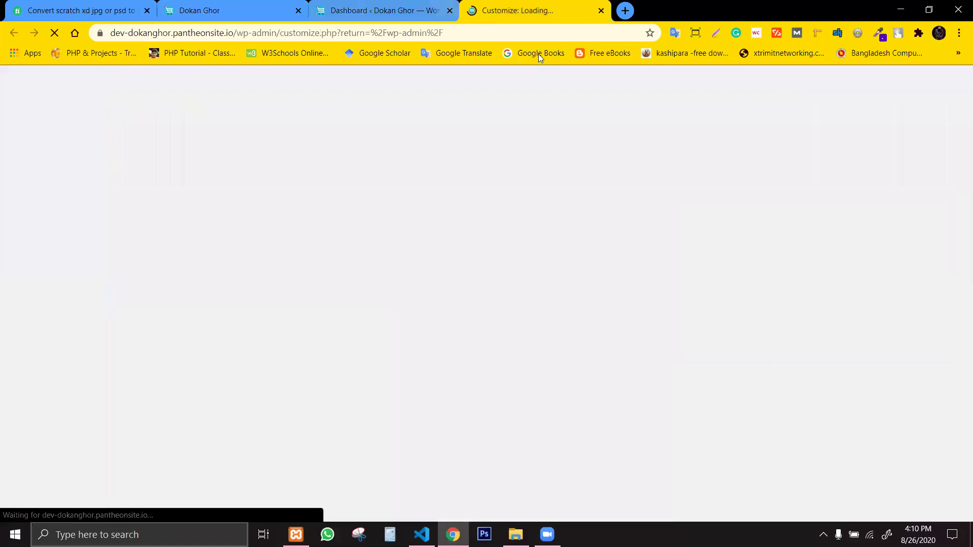
left_click_drag(527, 5, 591, 40)
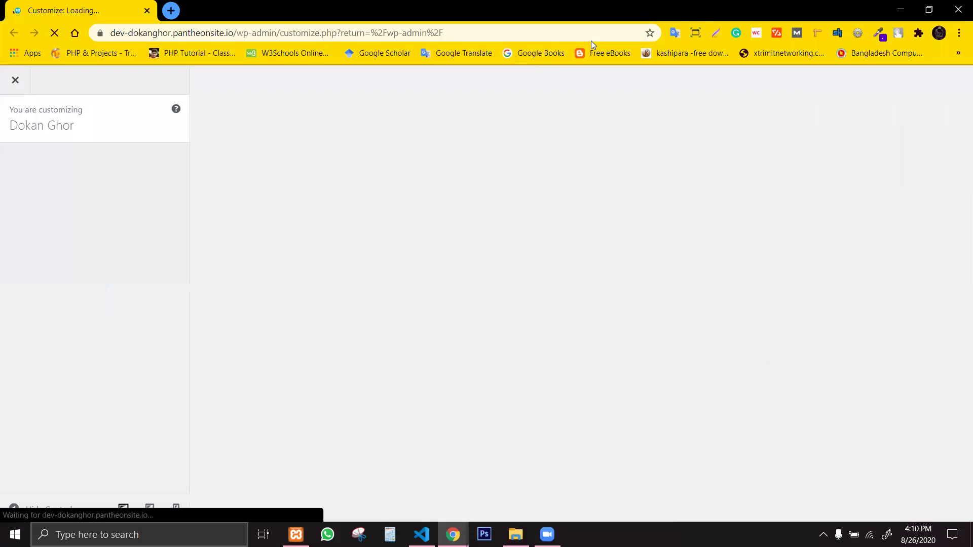
key("super+Right")
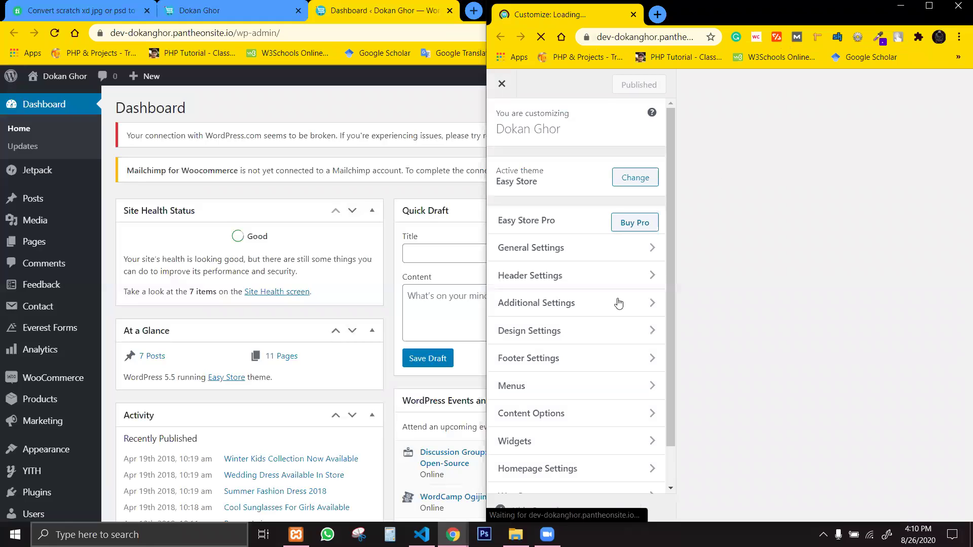
Show the contact form styles in the Customizer's Additional CSS section.
scroll(578, 490, "down", 1)
left_click(578, 480)
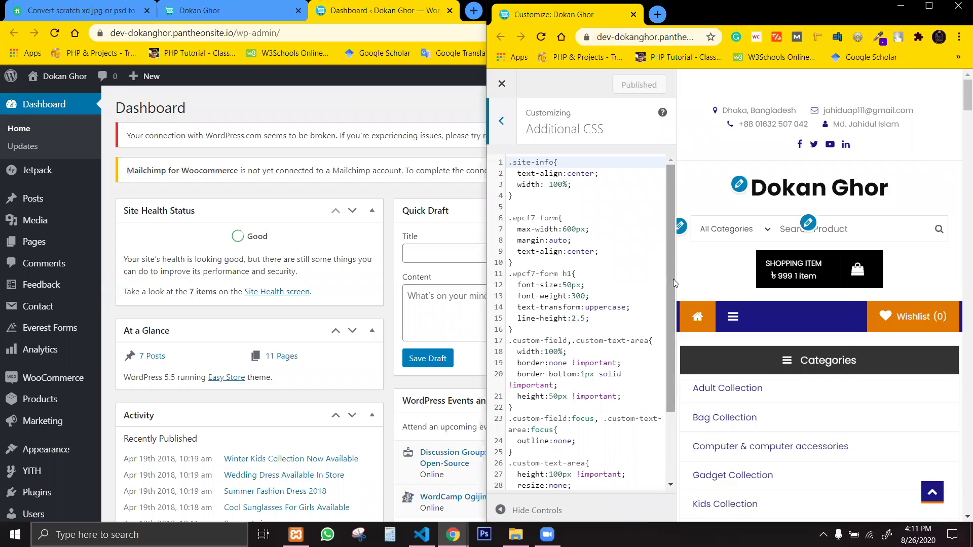
left_click_drag(676, 304, 671, 356)
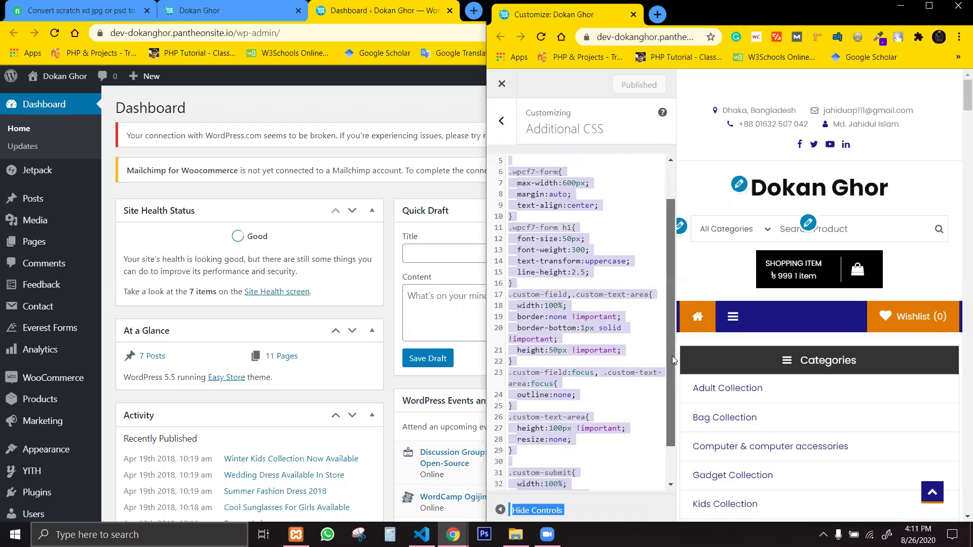
left_click(623, 398)
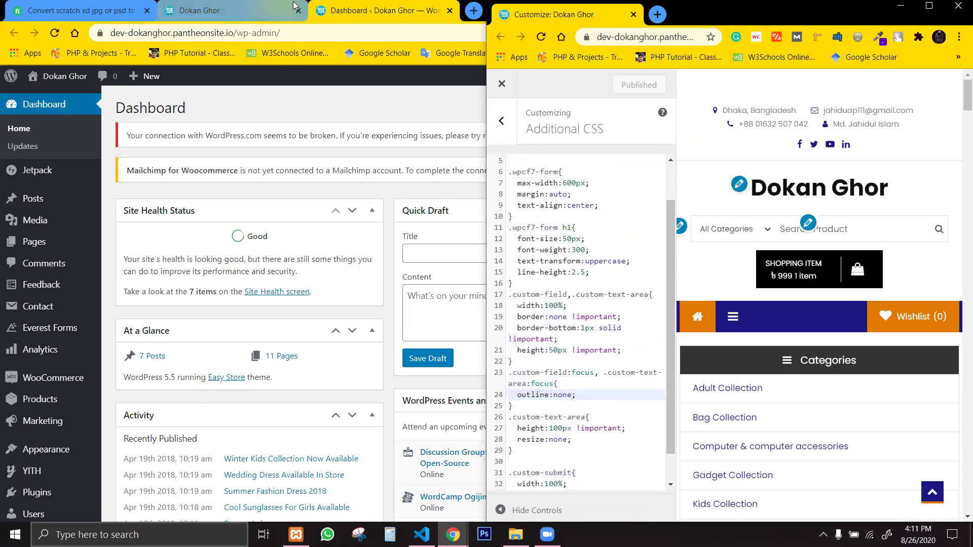
Snap the Dashboard window to the left half of the screen.
left_click(339, 12)
key("super+Left")
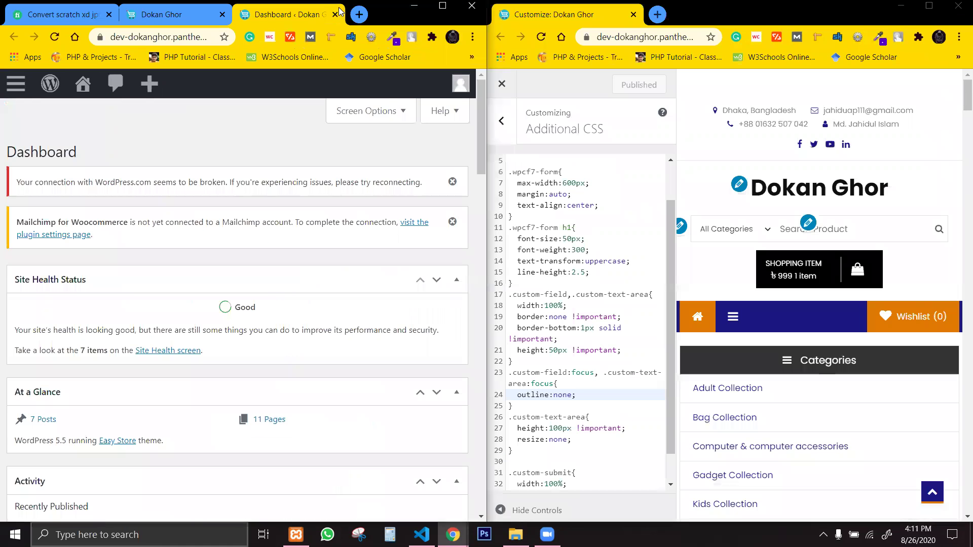
left_click(158, 20)
left_click(263, 18)
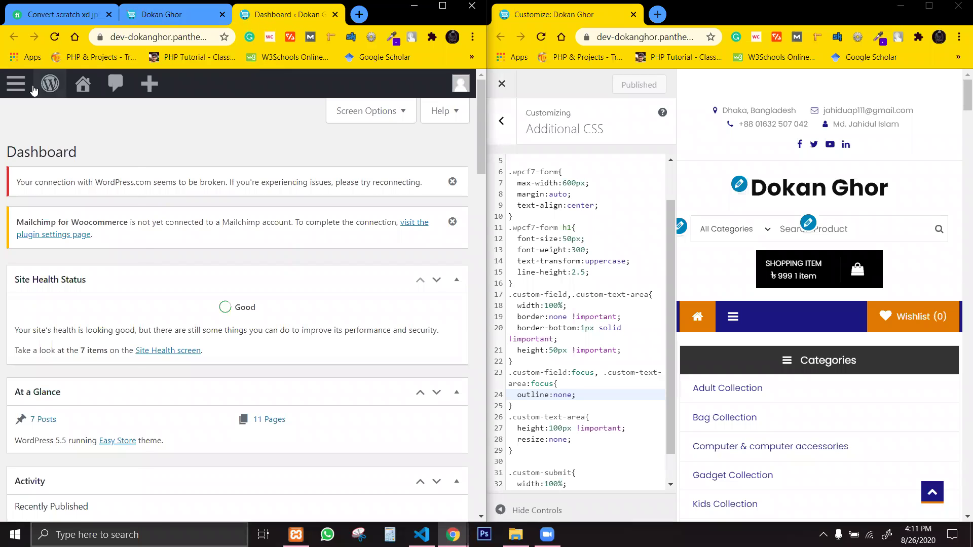
Expand the admin navigation menu and go to the Contact forms list.
left_click(15, 84)
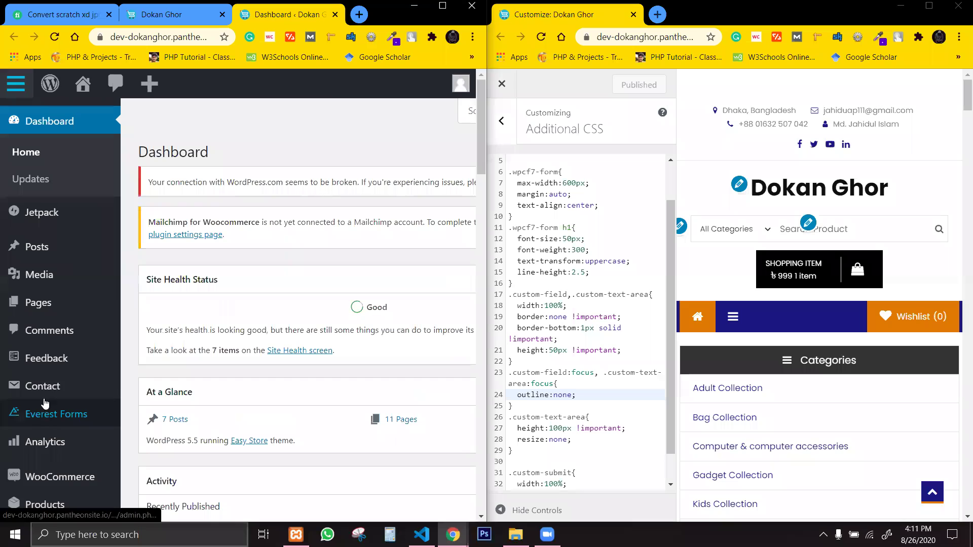
left_click(57, 377)
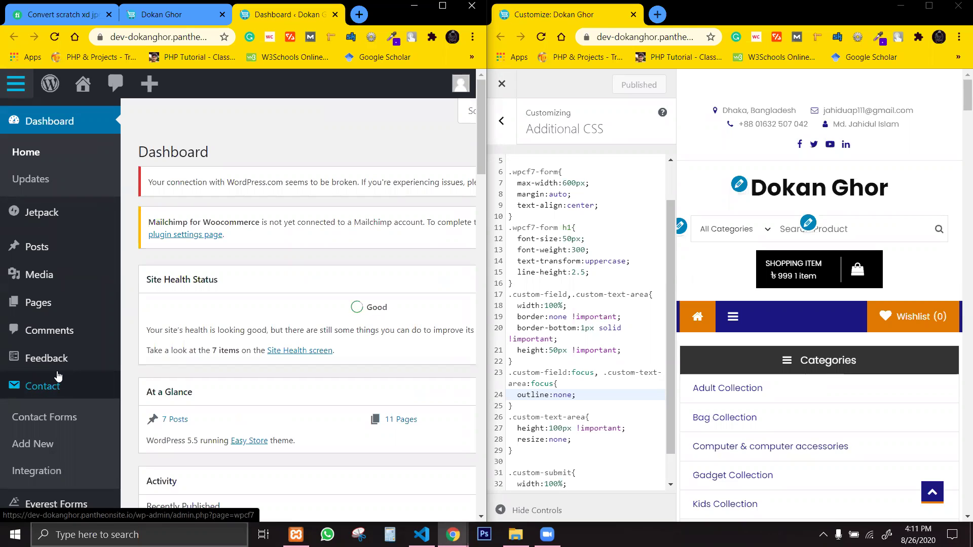
left_click(59, 391)
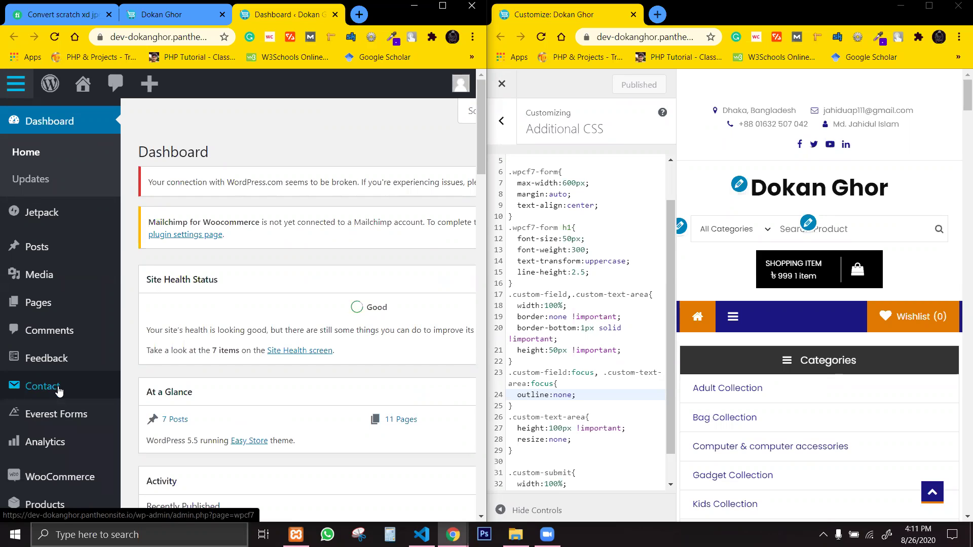
left_click(59, 389)
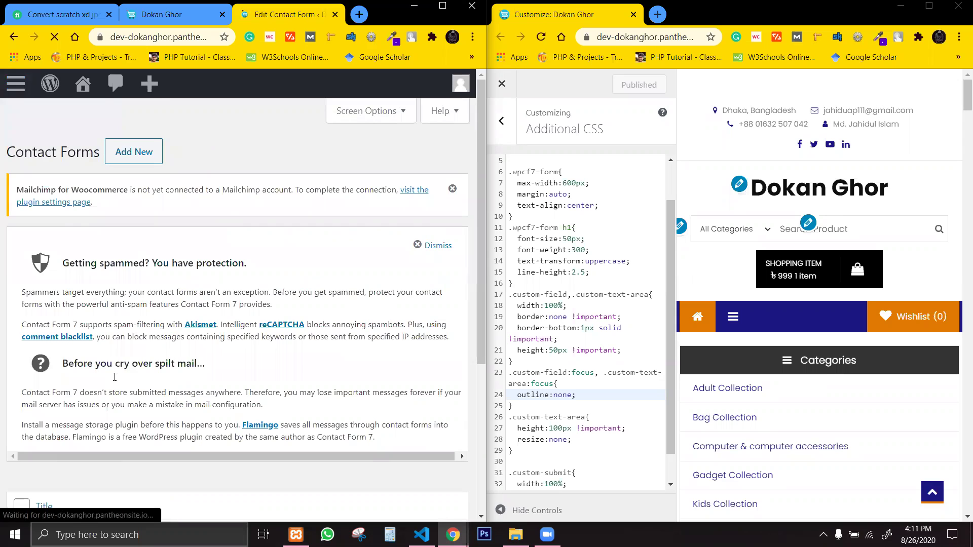
Open the Custom form in the Contact Form 7 editor, scrolled to its template of custom-field tags.
scroll(135, 330, "down", 4)
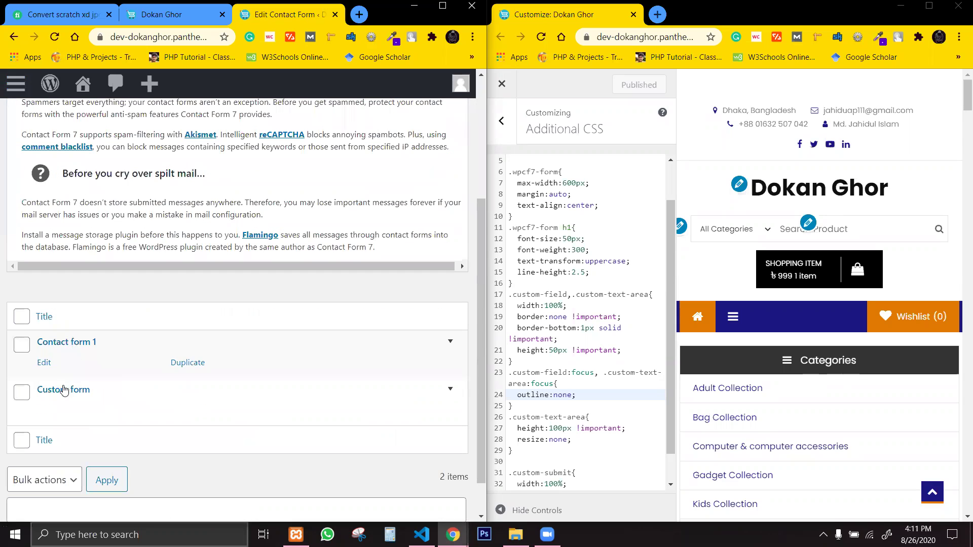
left_click(69, 392)
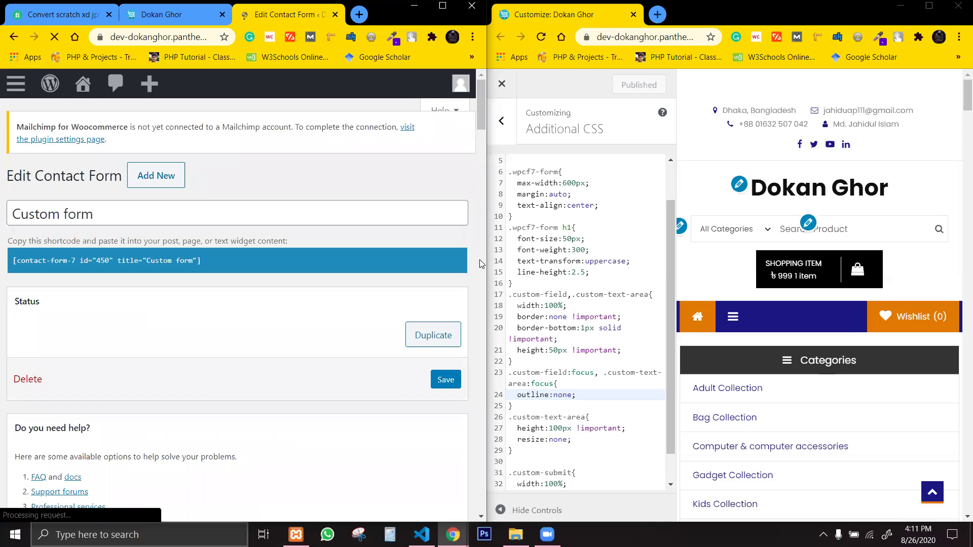
scroll(116, 396, "down", 4)
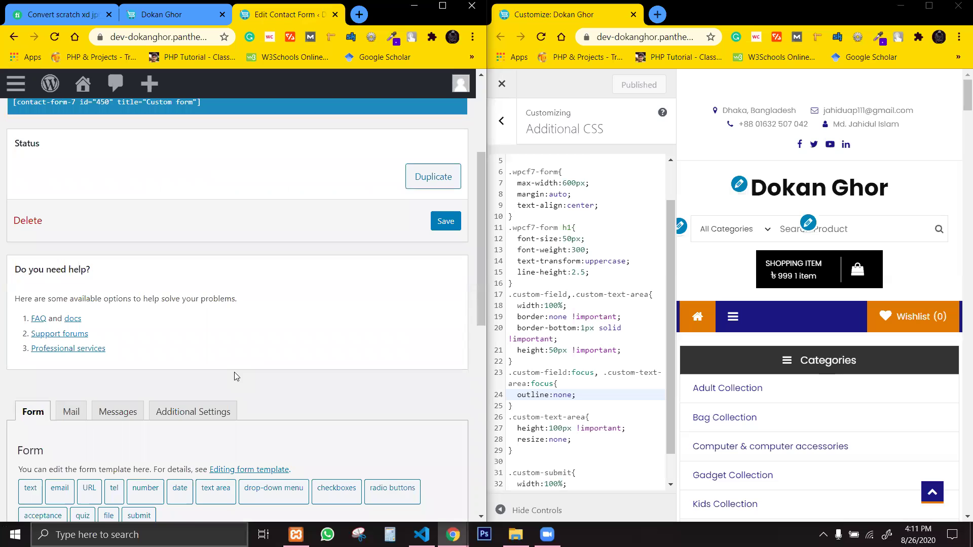
scroll(234, 376, "down", 1)
left_click_drag(481, 263, 497, 346)
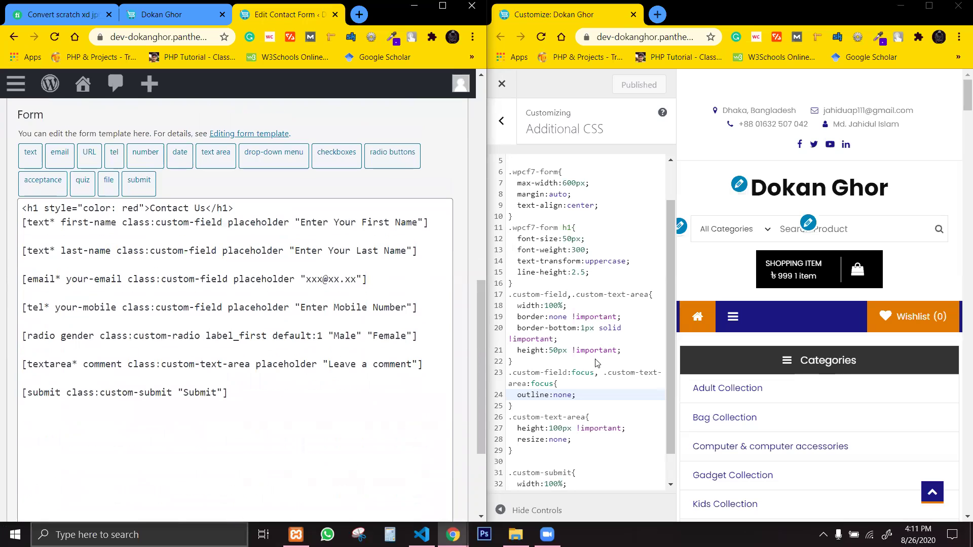
scroll(653, 416, "down", 1)
scroll(653, 416, "down", 1)
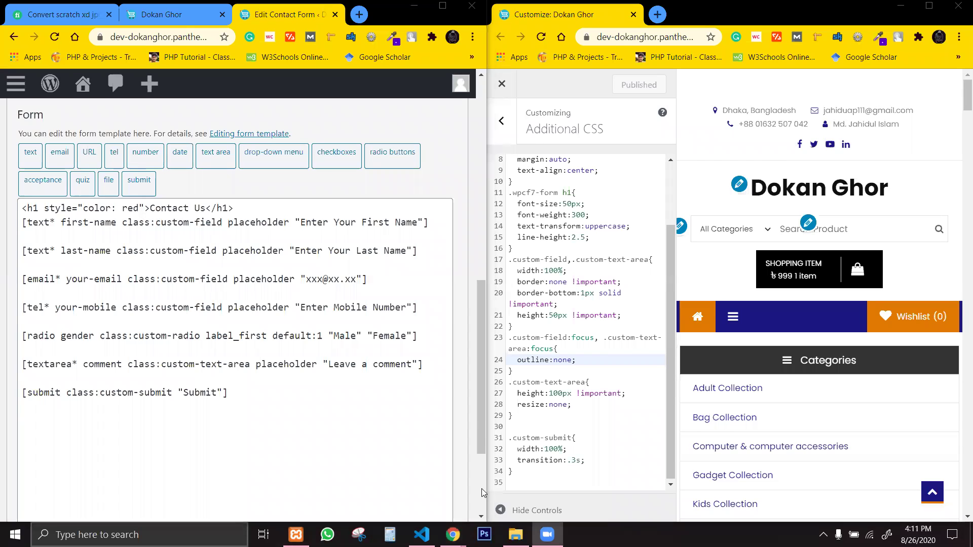
left_click(319, 404)
left_click_drag(253, 400, 21, 205)
left_click(99, 280)
left_click_drag(244, 391, 21, 207)
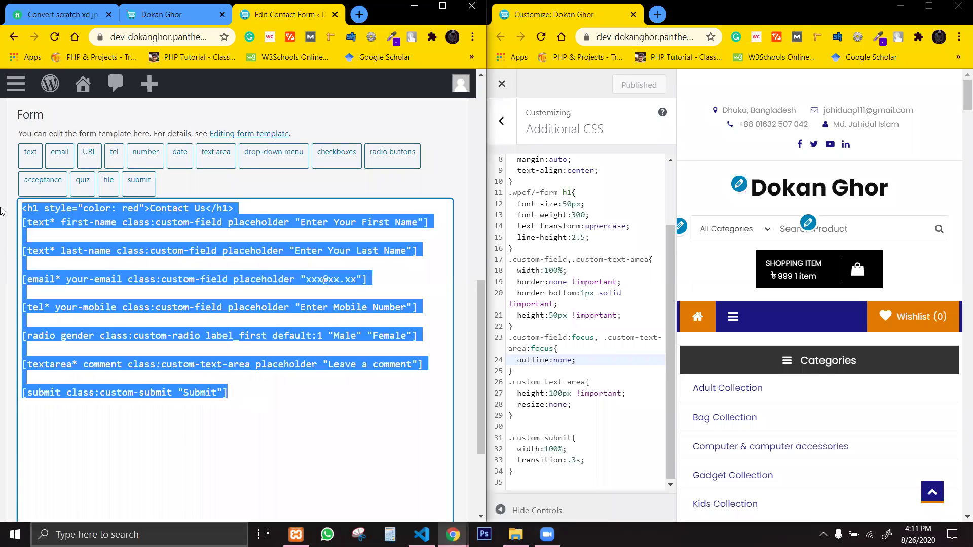
left_click(546, 289)
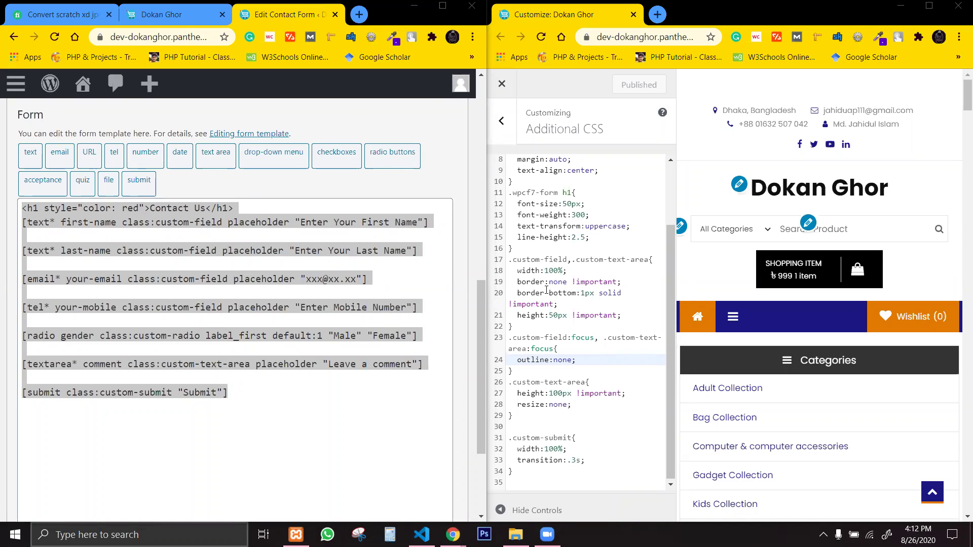
left_click_drag(286, 415, 23, 208)
left_click(394, 258)
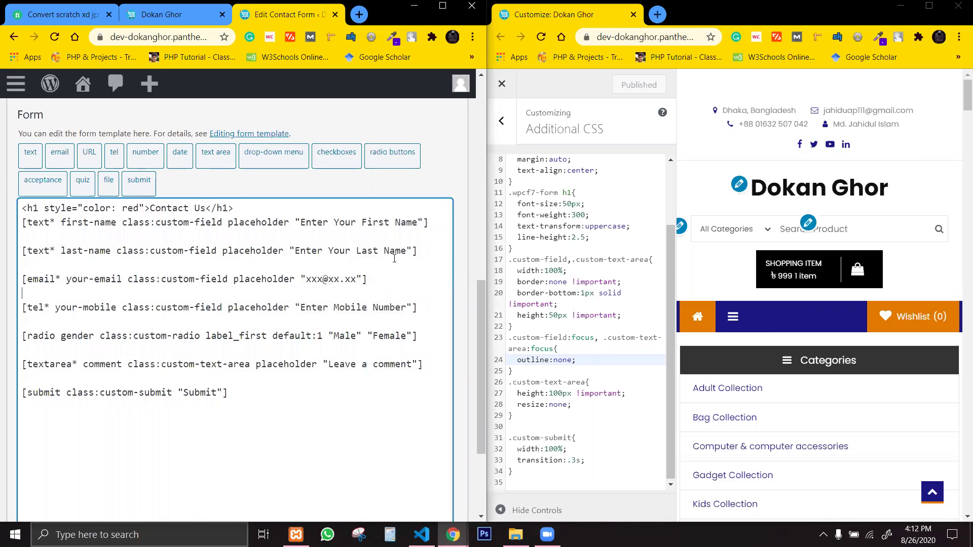
left_click(583, 360)
left_click(633, 342)
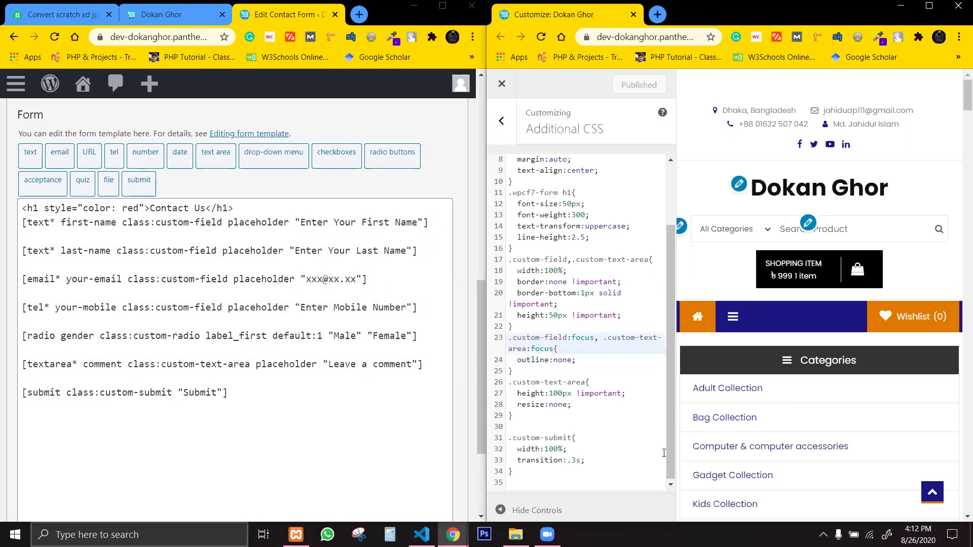
scroll(669, 431, "up", 3)
scroll(668, 406, "down", 2)
scroll(671, 436, "up", 2)
scroll(671, 435, "down", 2)
scroll(671, 436, "up", 1)
scroll(673, 443, "down", 1)
left_click_drag(671, 439, 673, 444)
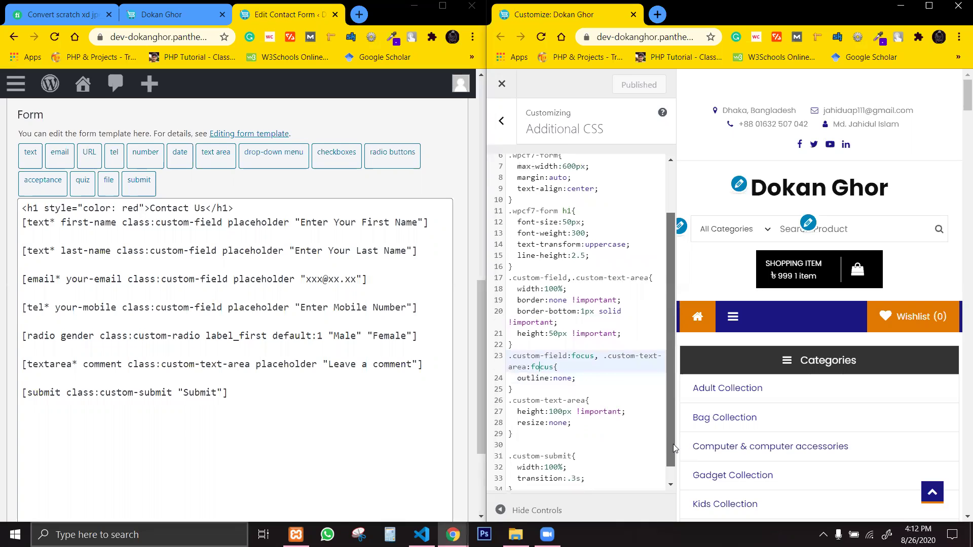
left_click(520, 486)
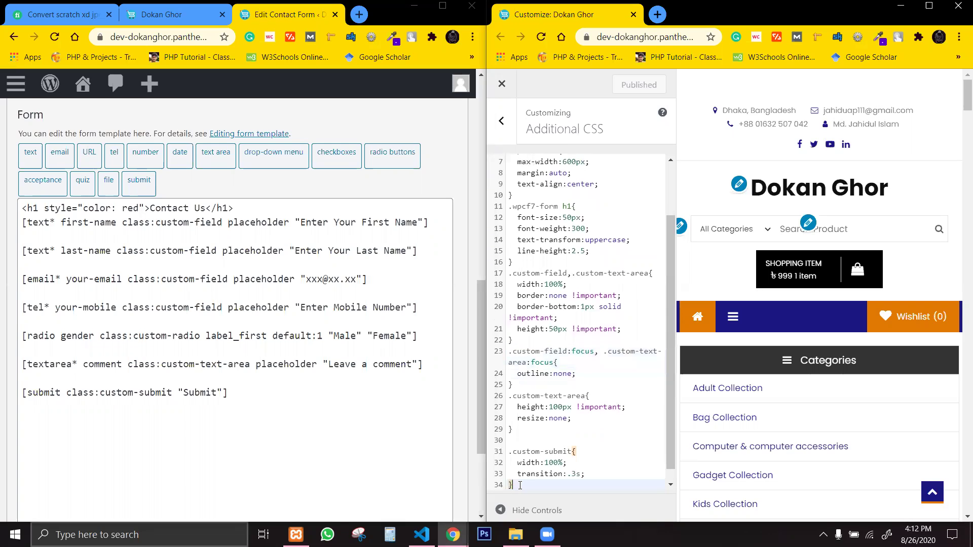
left_click_drag(668, 376, 667, 372)
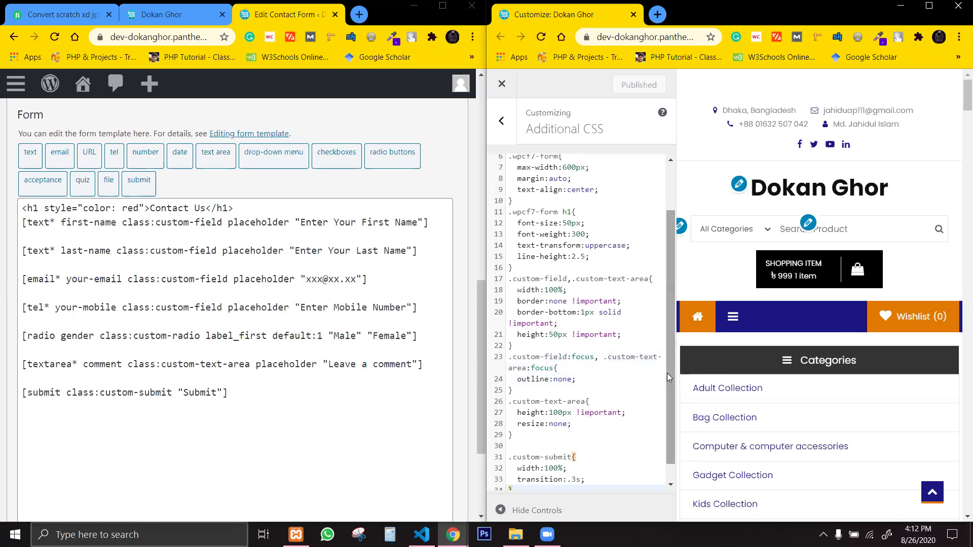